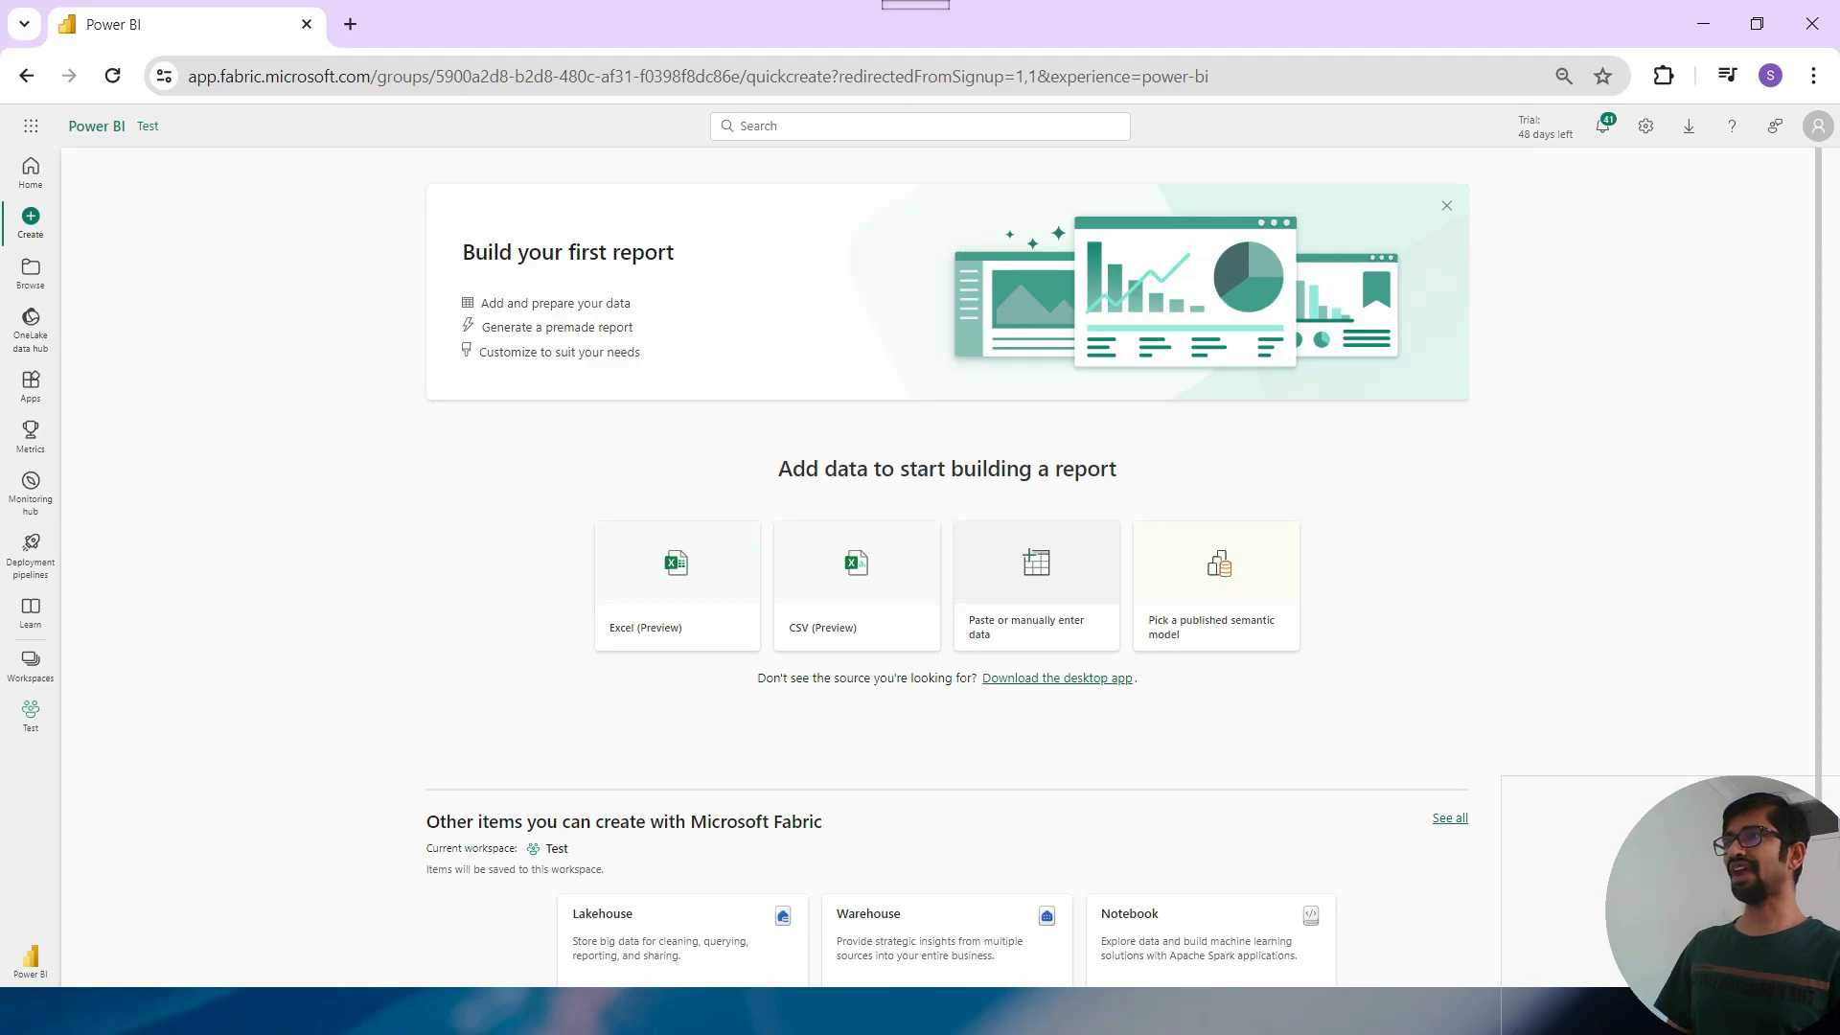
key("alt+Tab")
key("alt+Tab")
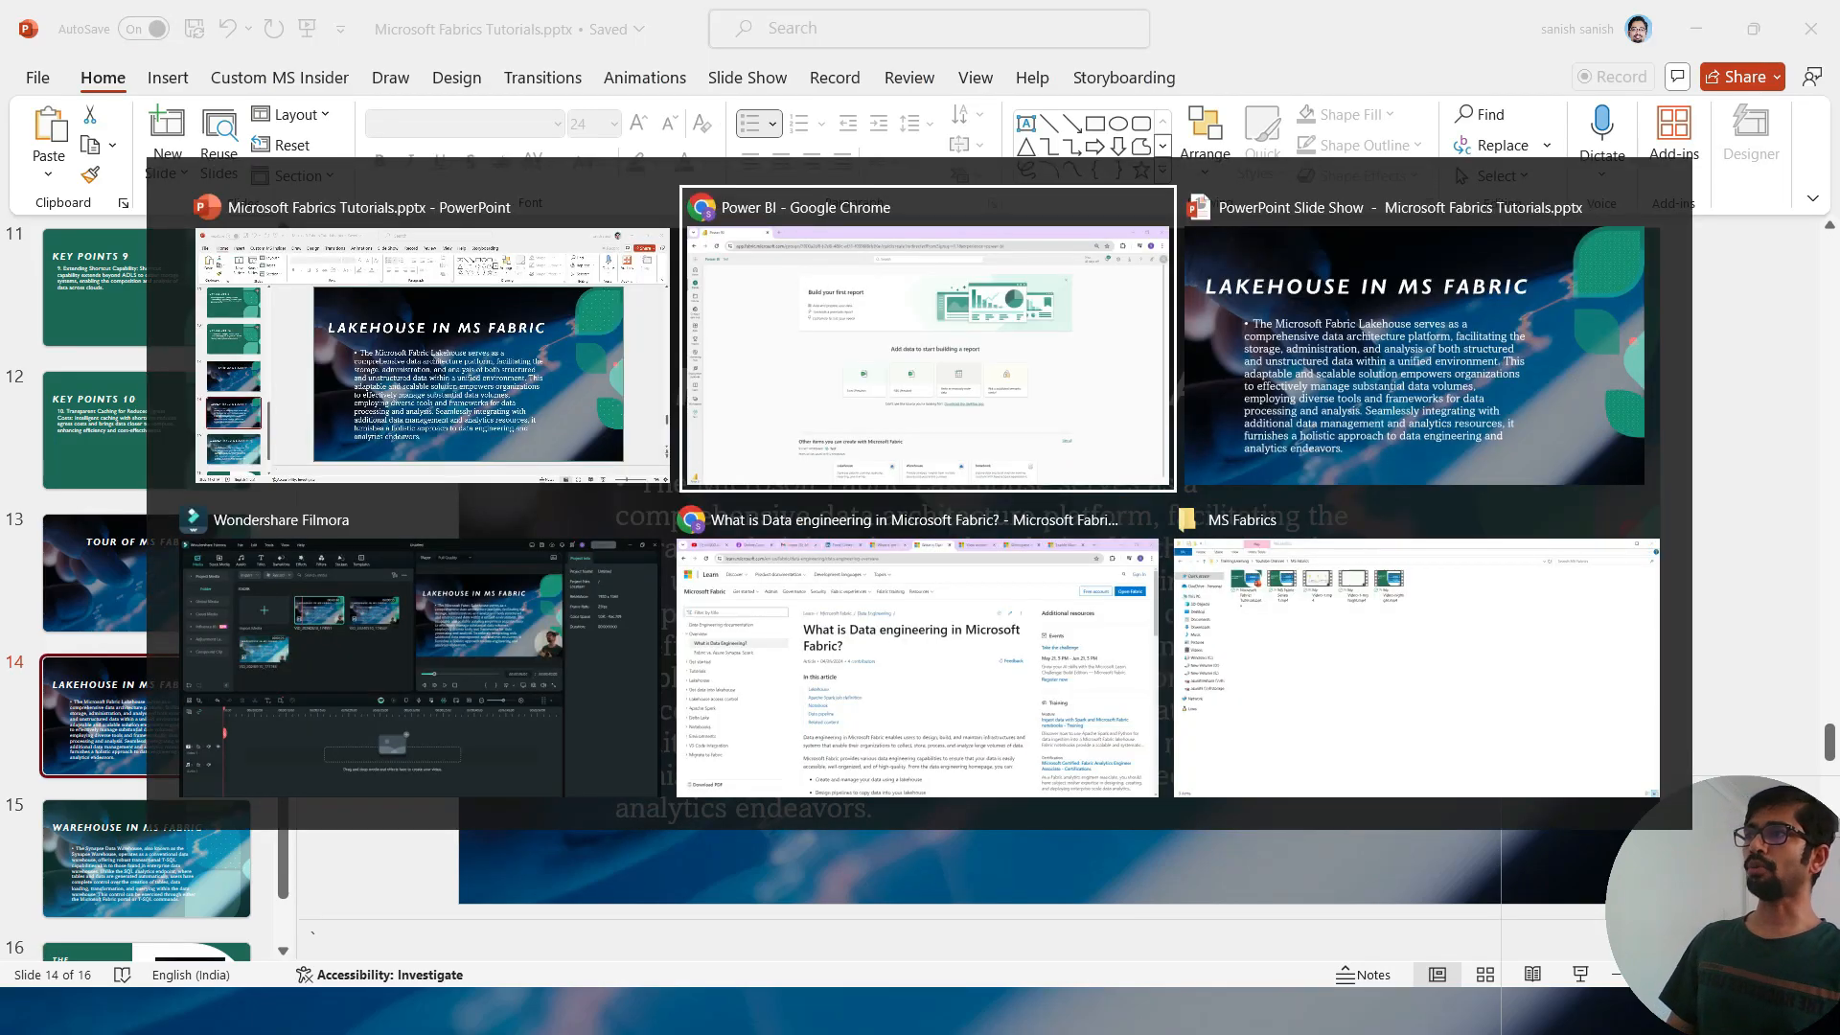
key("alt+Tab")
key("alt+Tab")
key("alt+Tab")
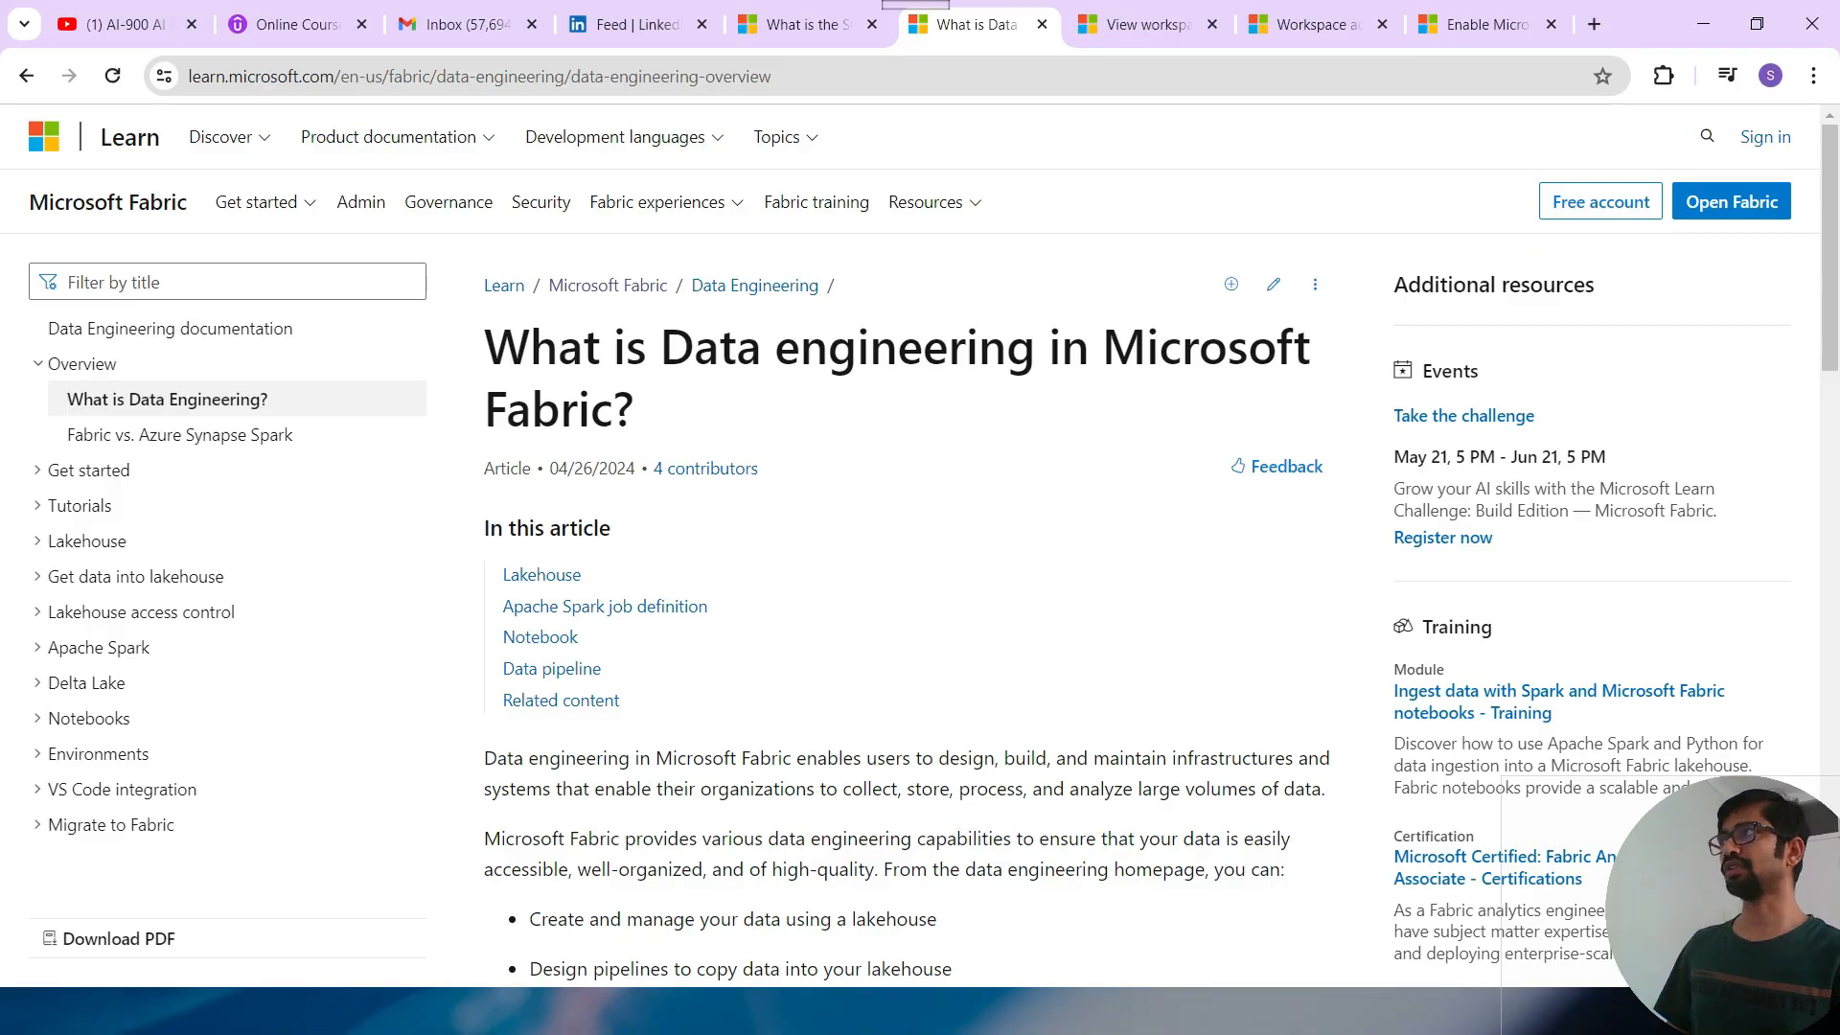
key("alt+Tab")
key("alt+Tab")
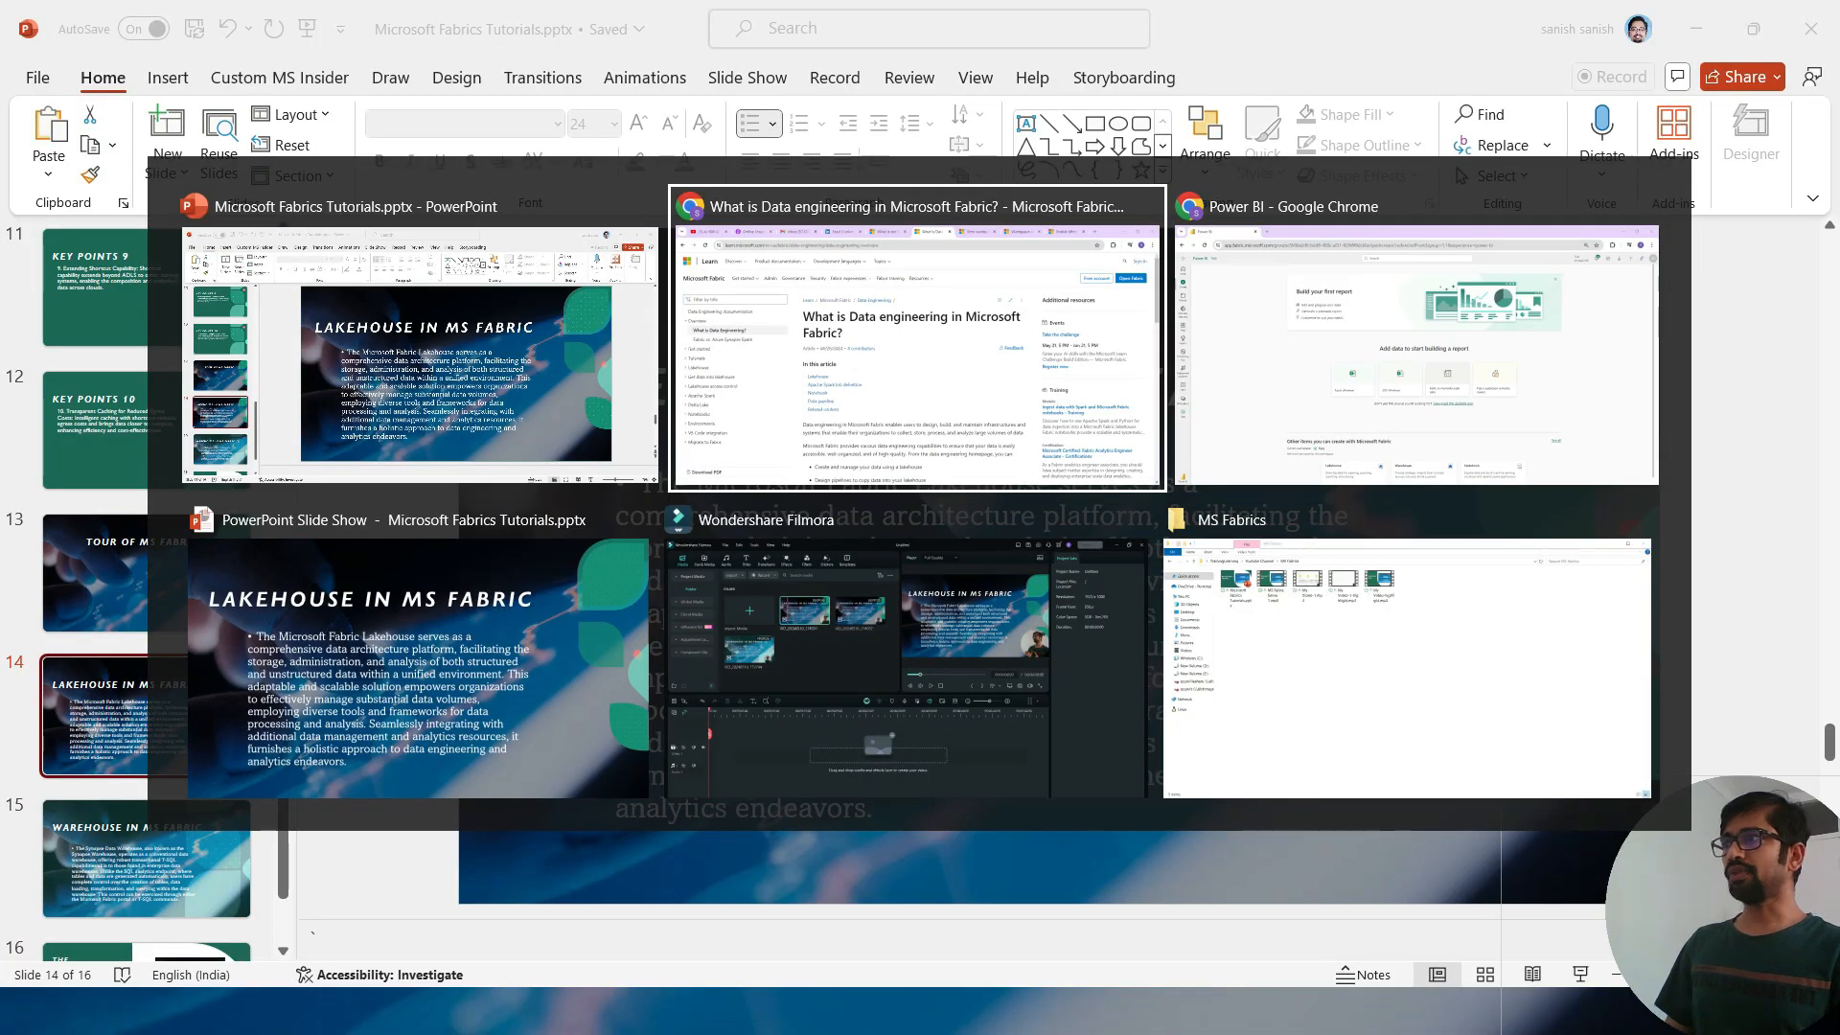
key("alt+Tab")
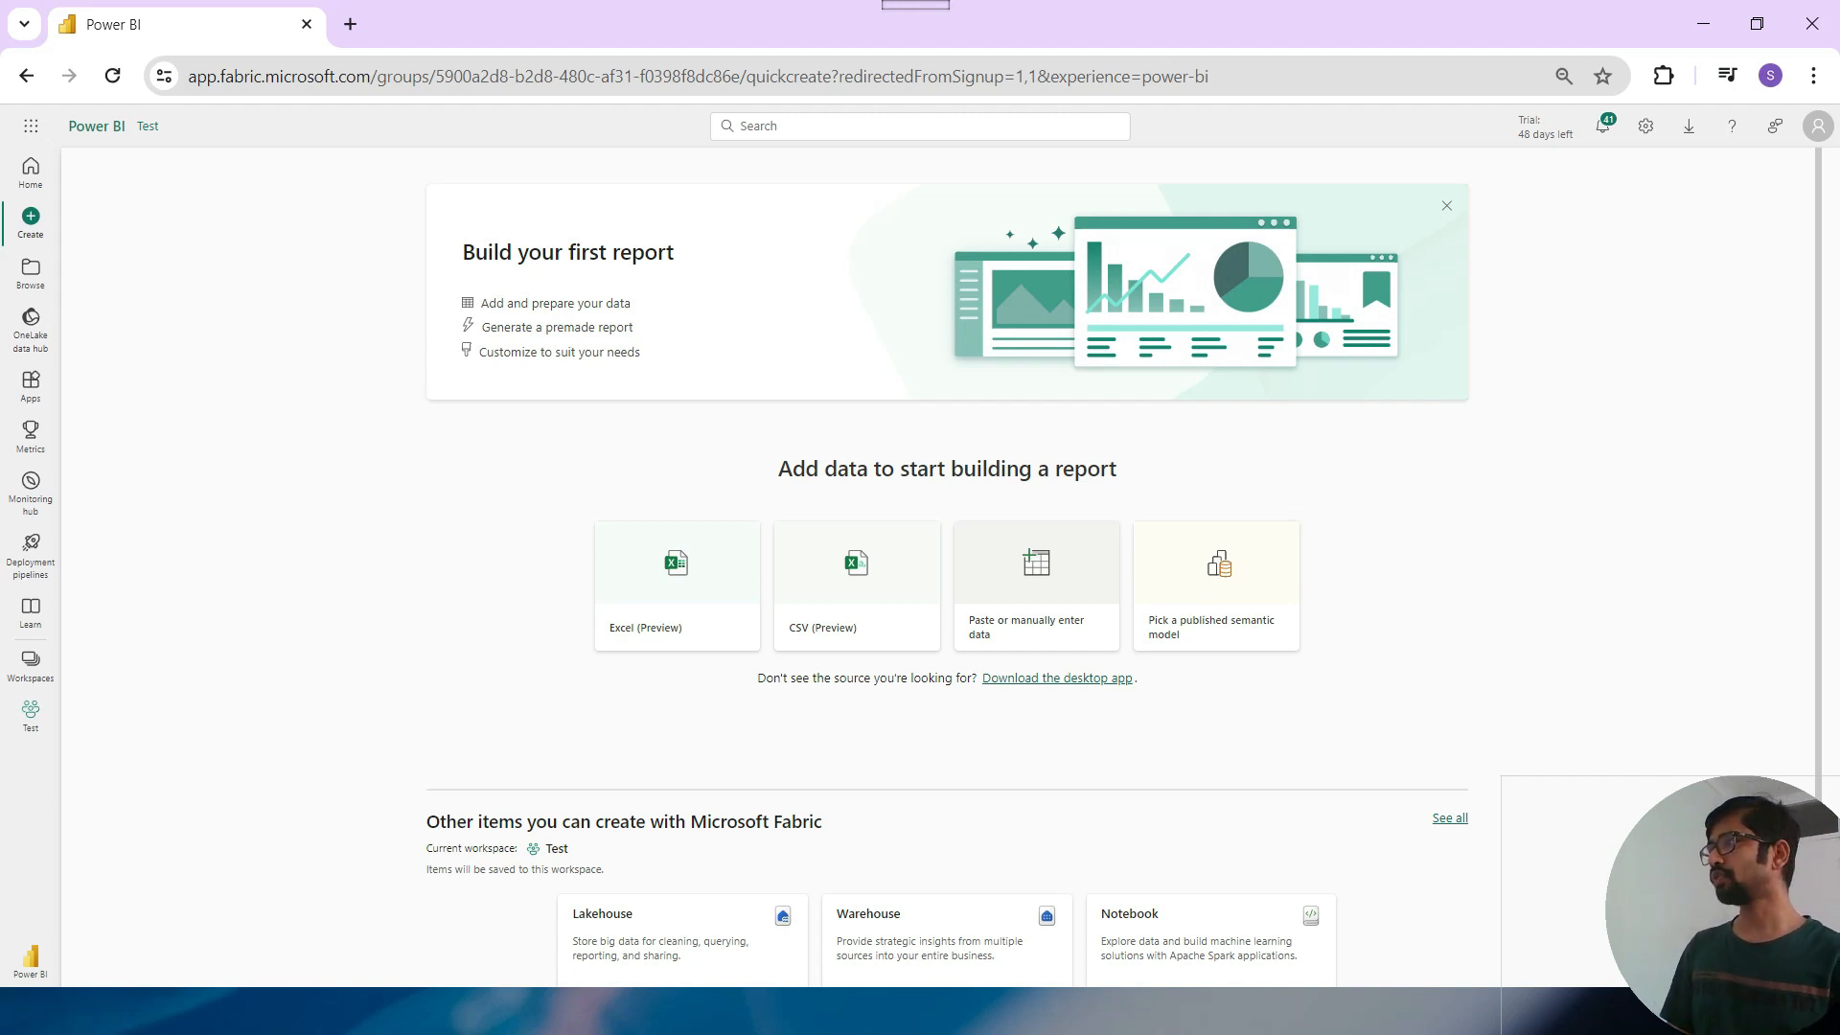
Start a new workspace named DemoProject with the description Demo.
left_click(31, 666)
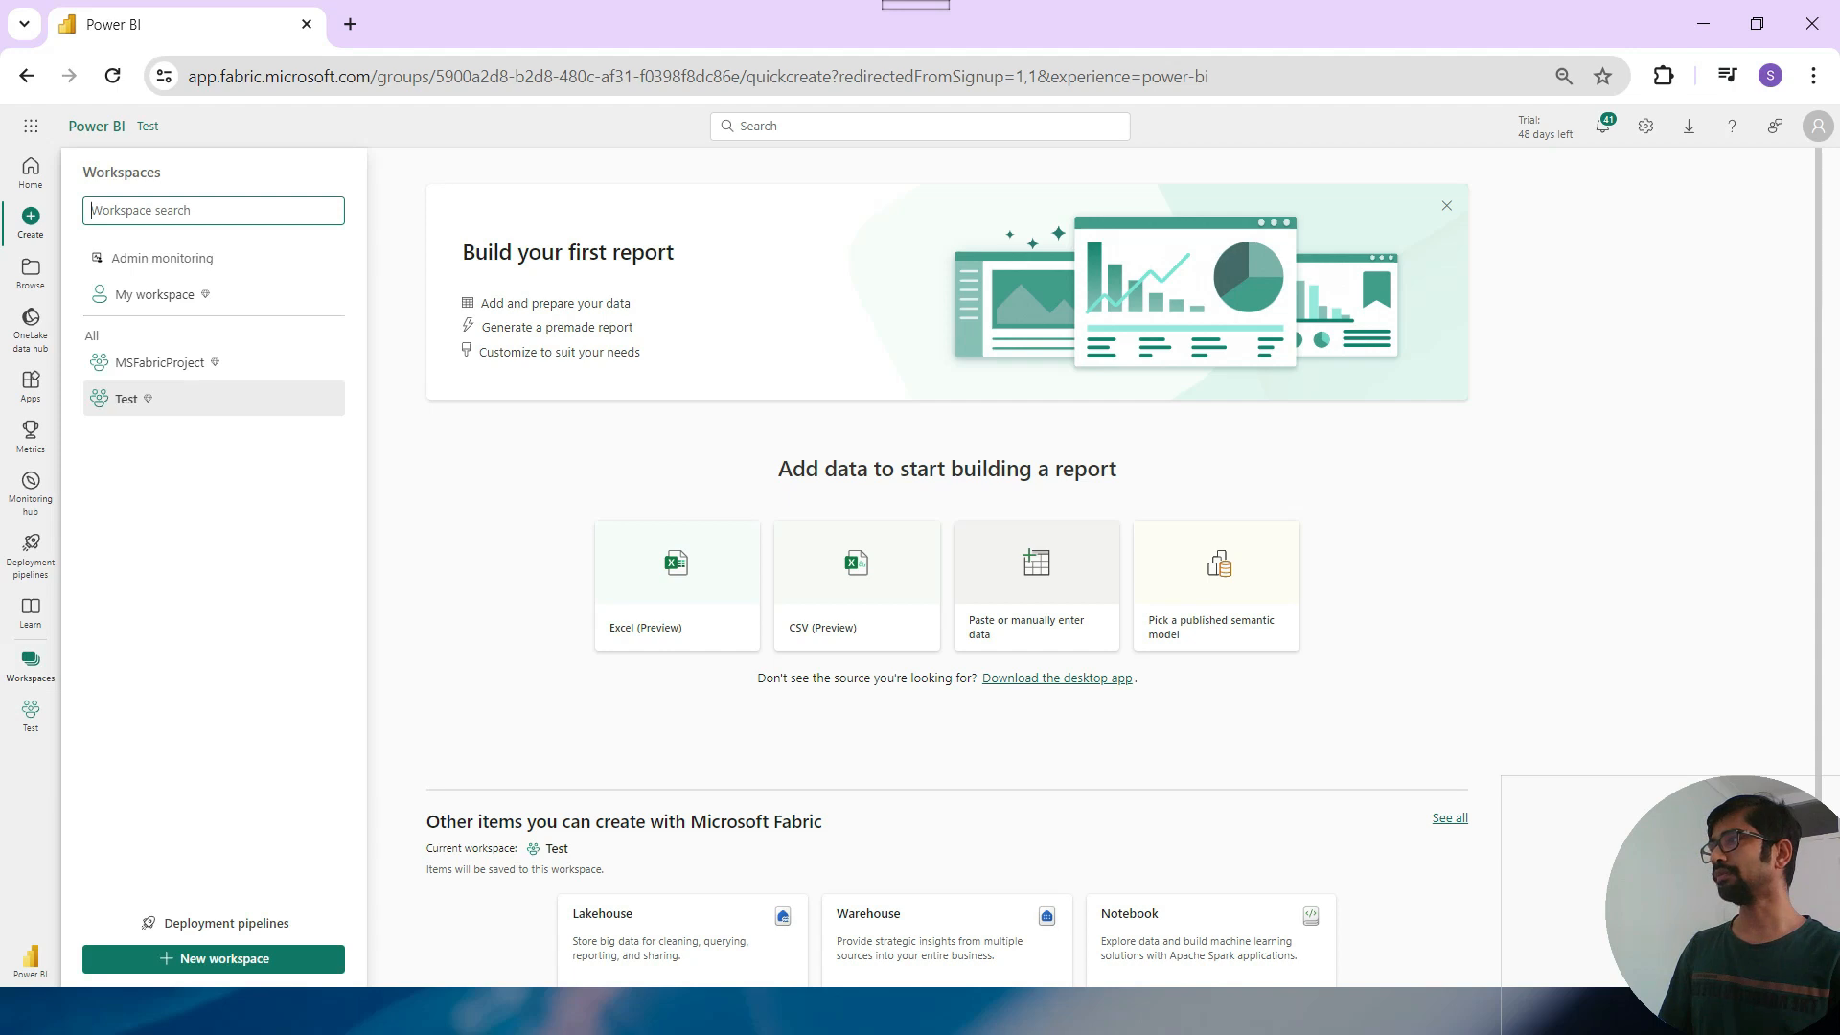
left_click(213, 959)
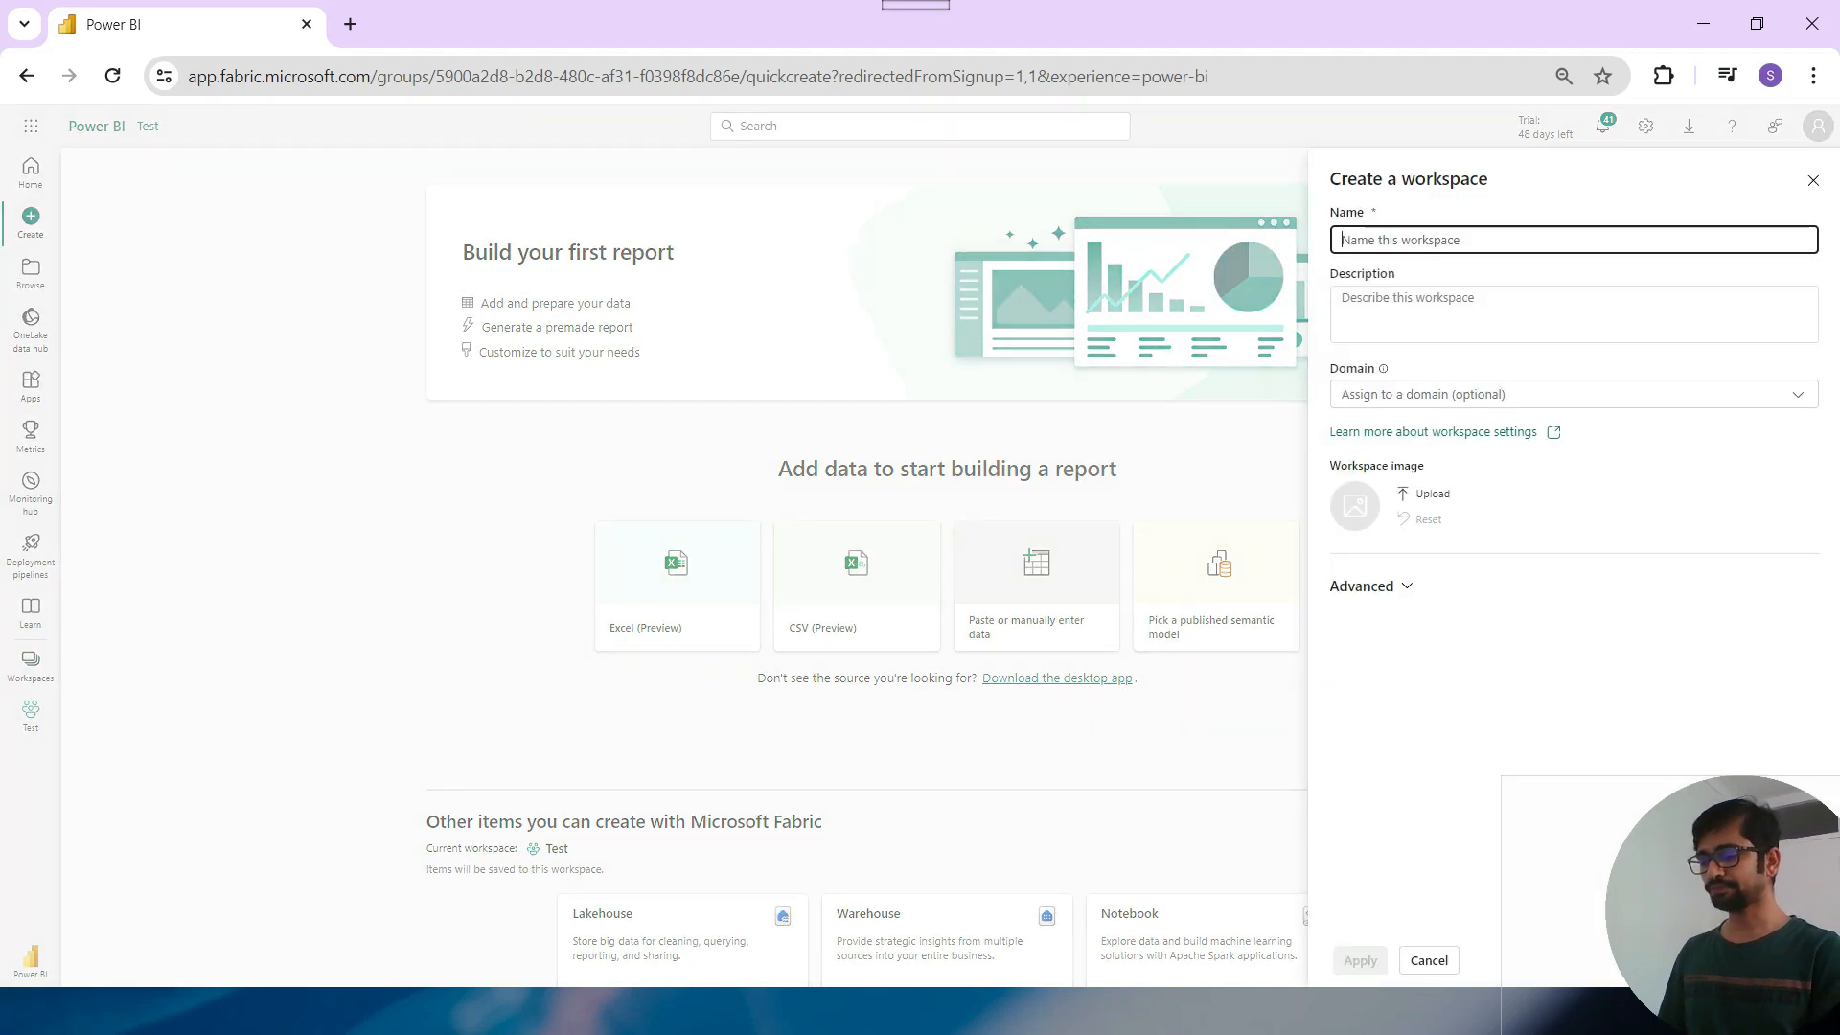
type("Demo")
type("Pri")
type("oject")
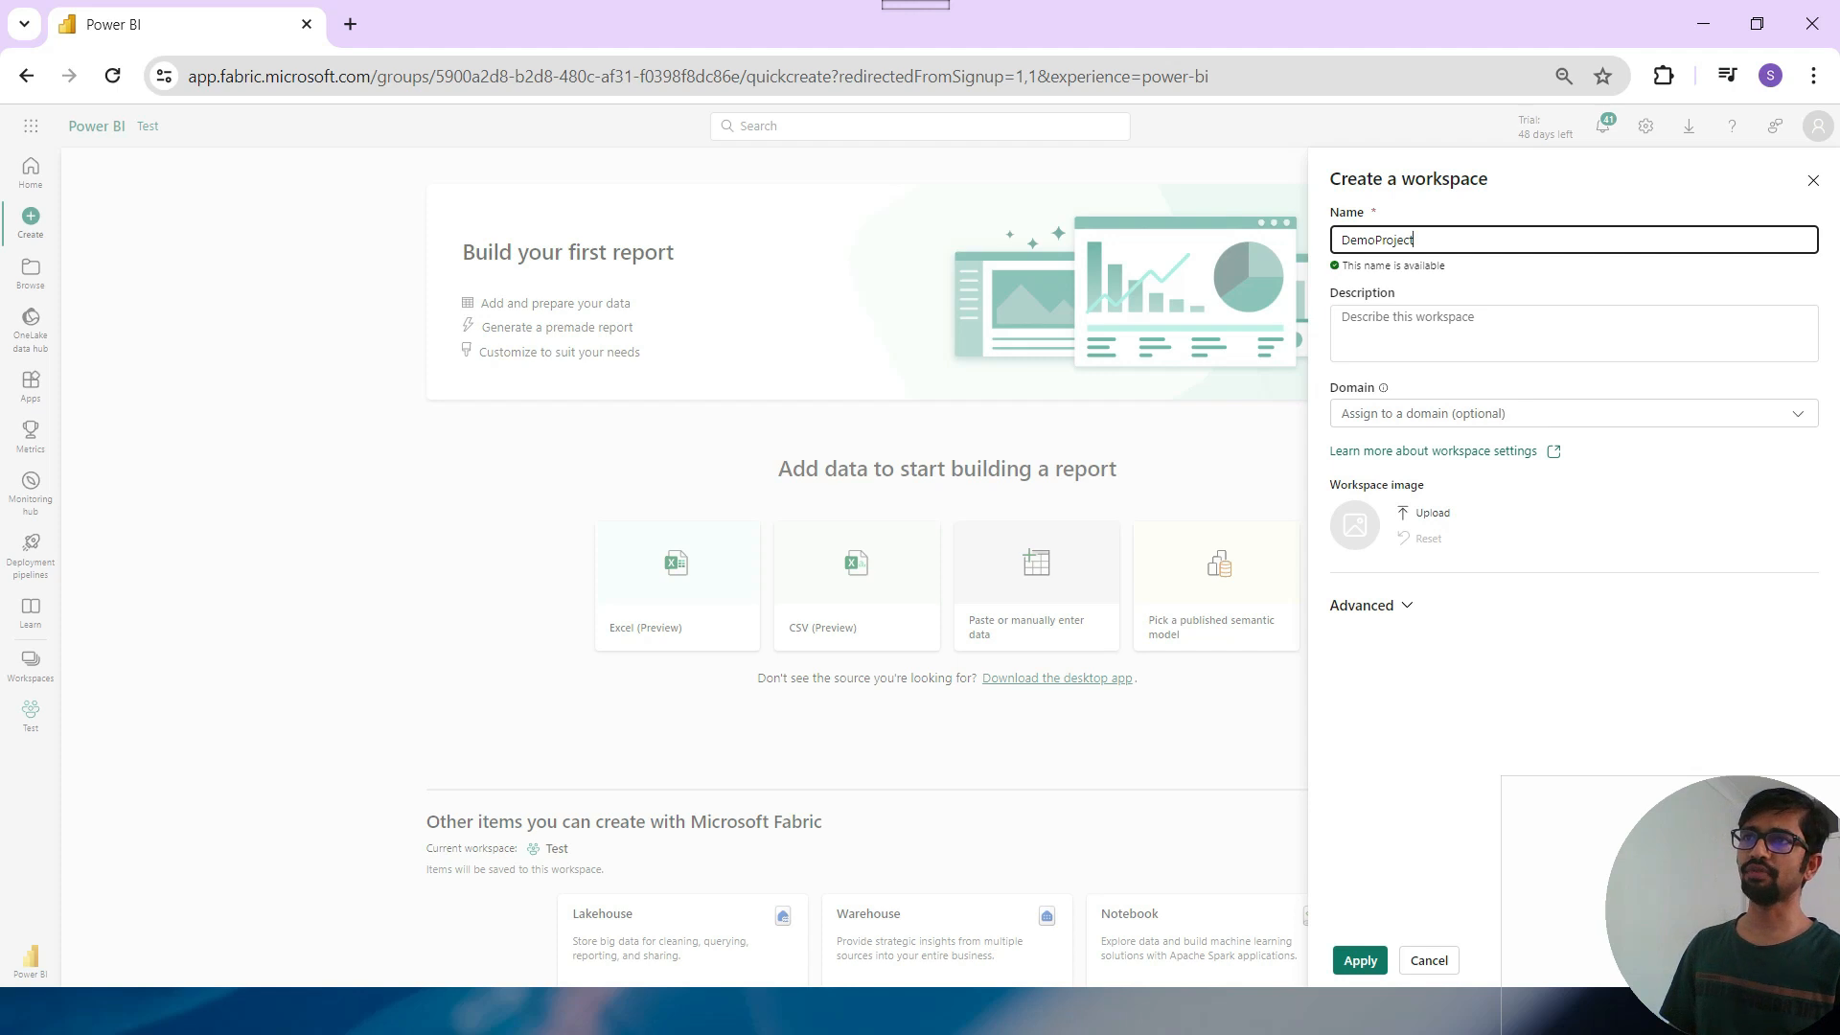
key("Tab")
type("Demo")
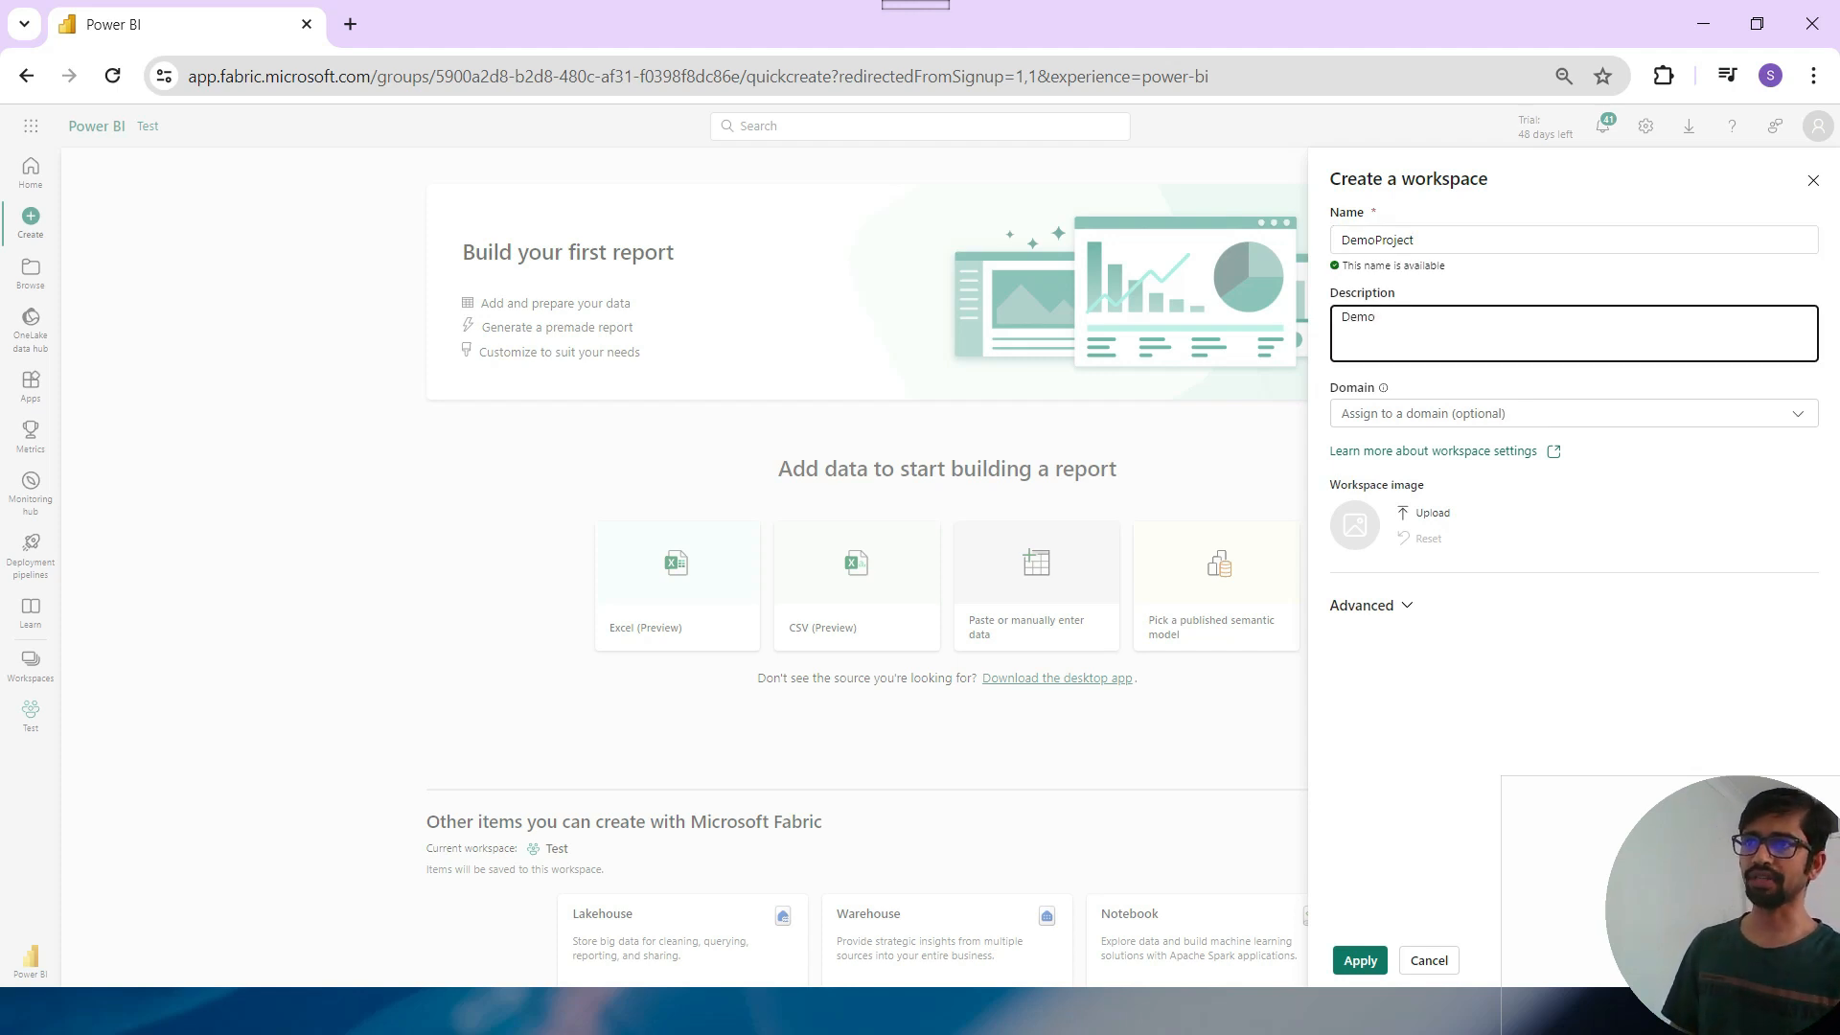
Review the advanced license and storage settings, keep the Trial license mode and small semantic model format, and create the workspace.
left_click(1370, 606)
scroll(1456, 603, "down", 4)
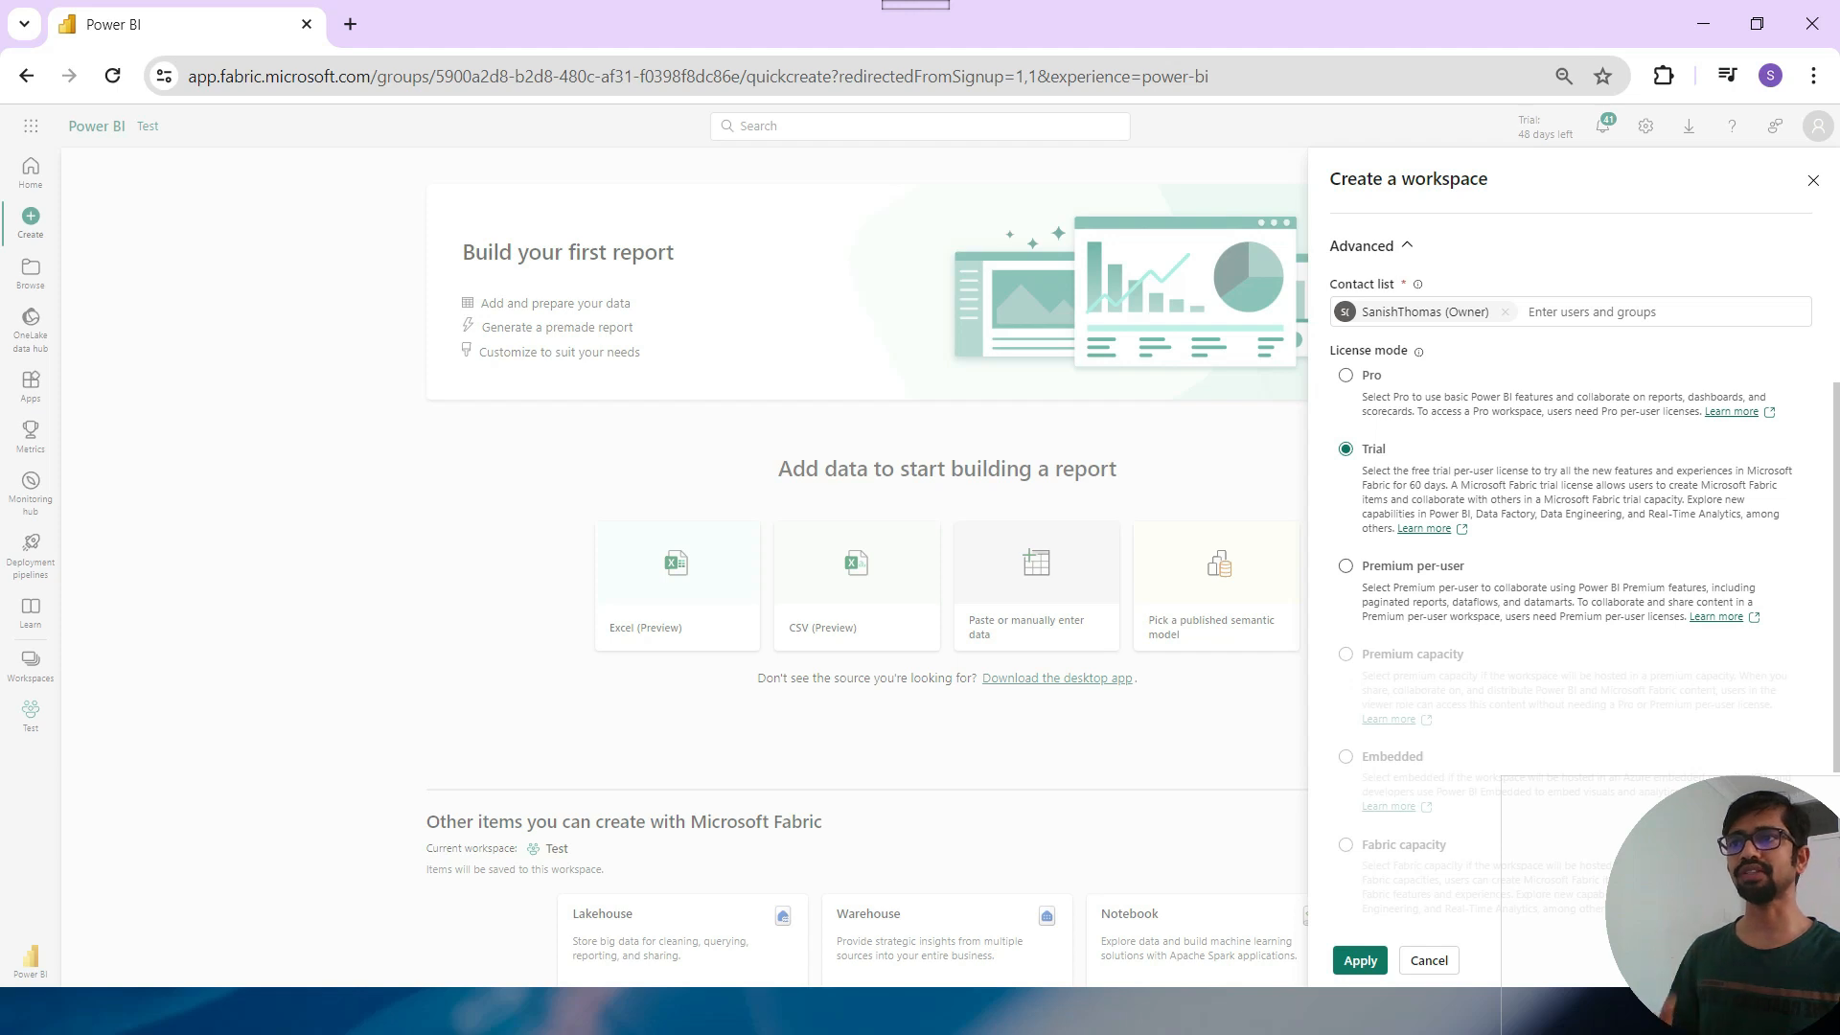
scroll(1571, 575, "down", 3)
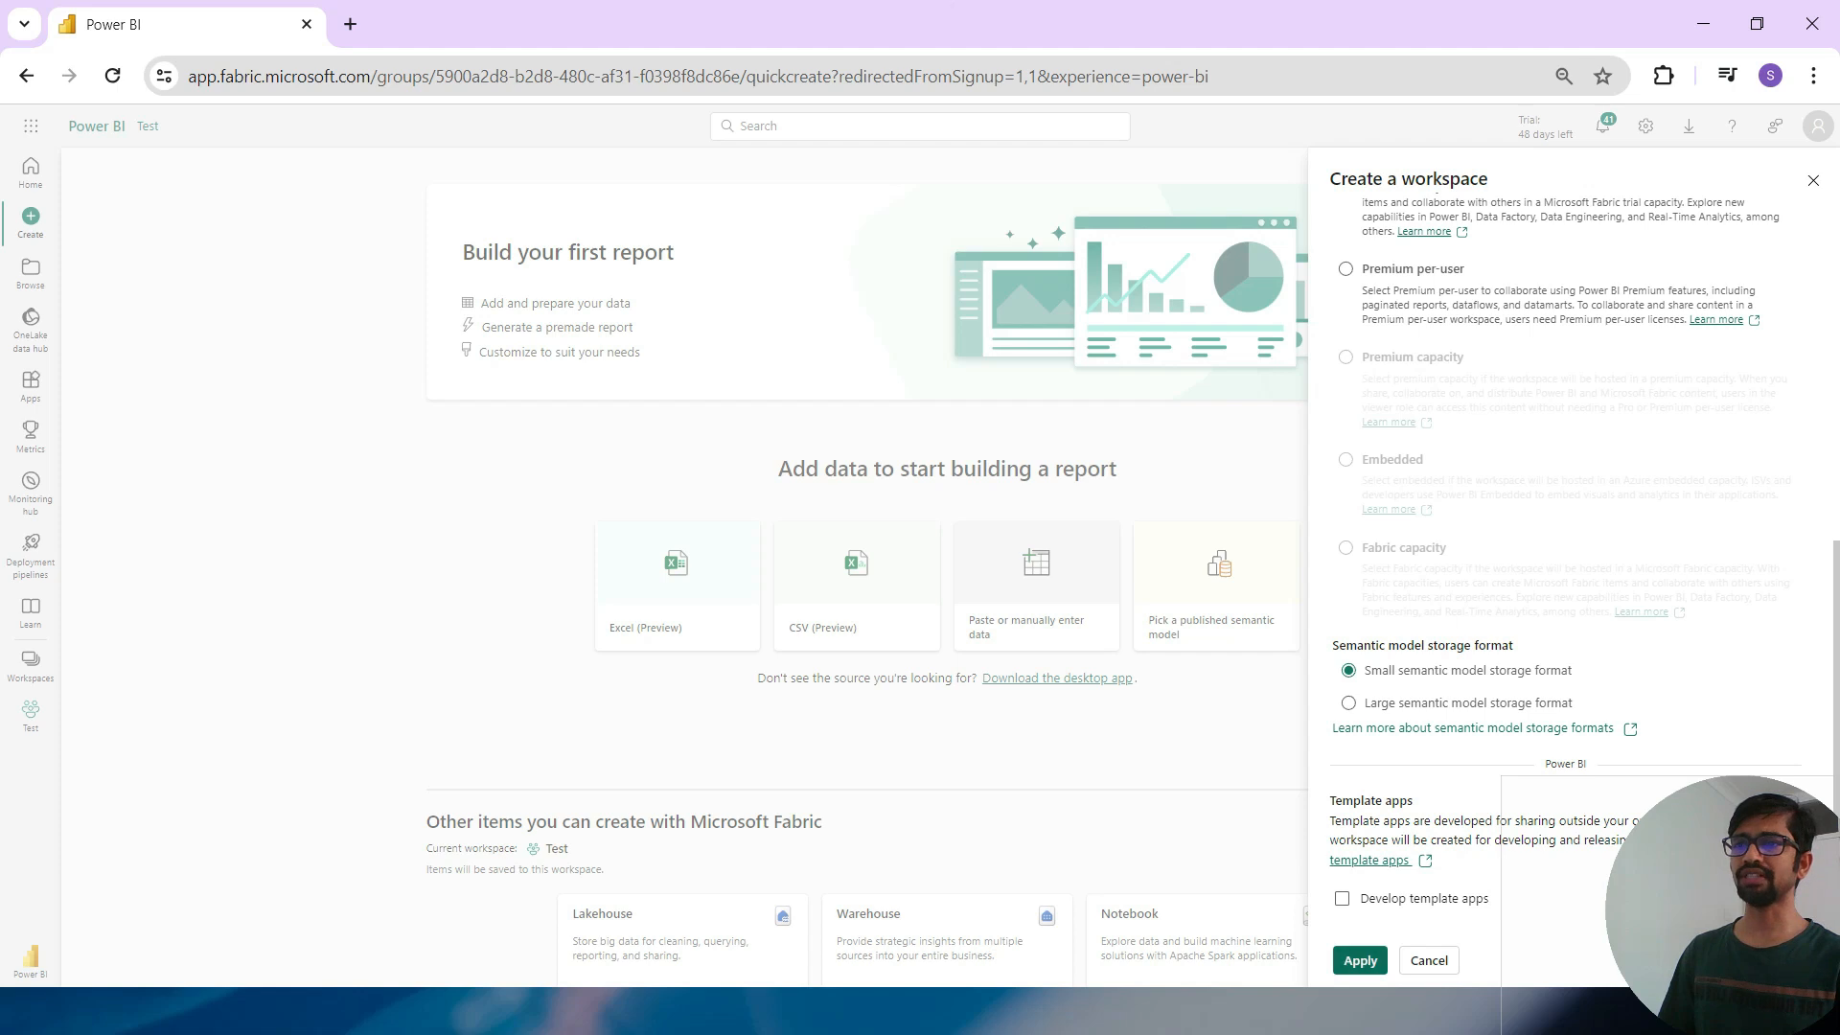
left_click(1360, 960)
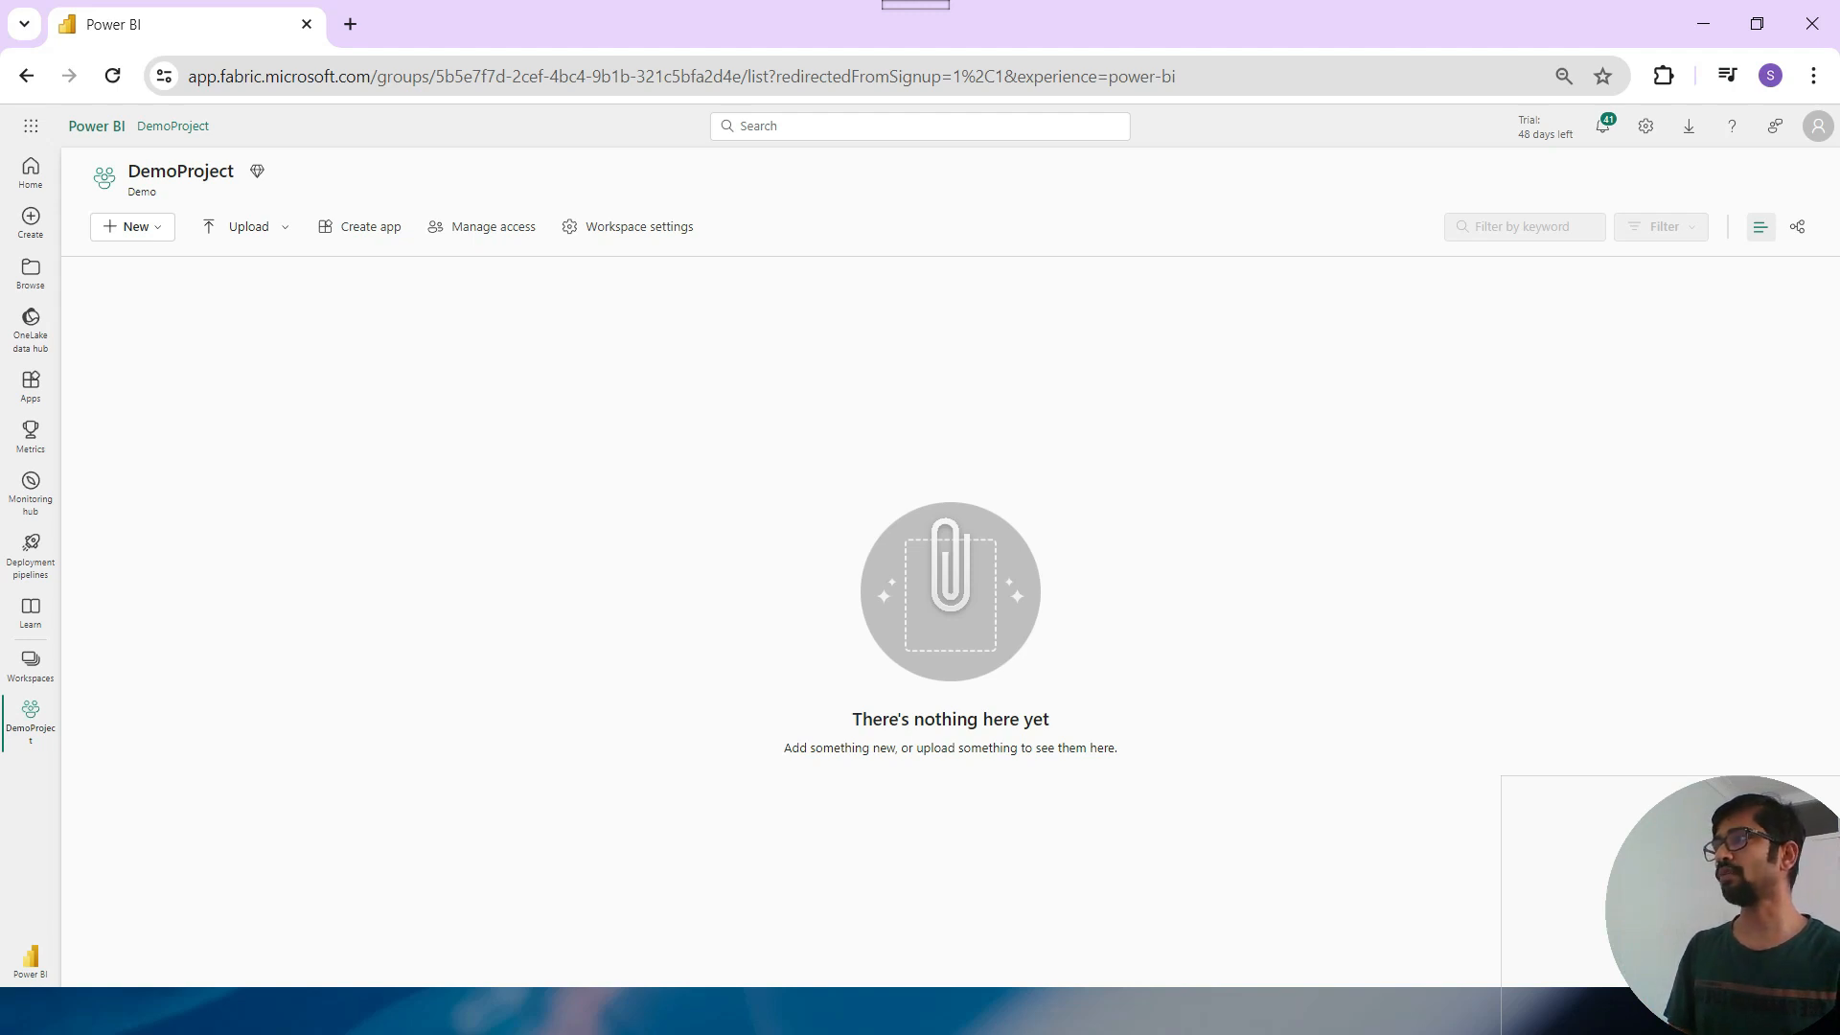
Create a folder named Project1 in the DemoProject workspace.
left_click(133, 227)
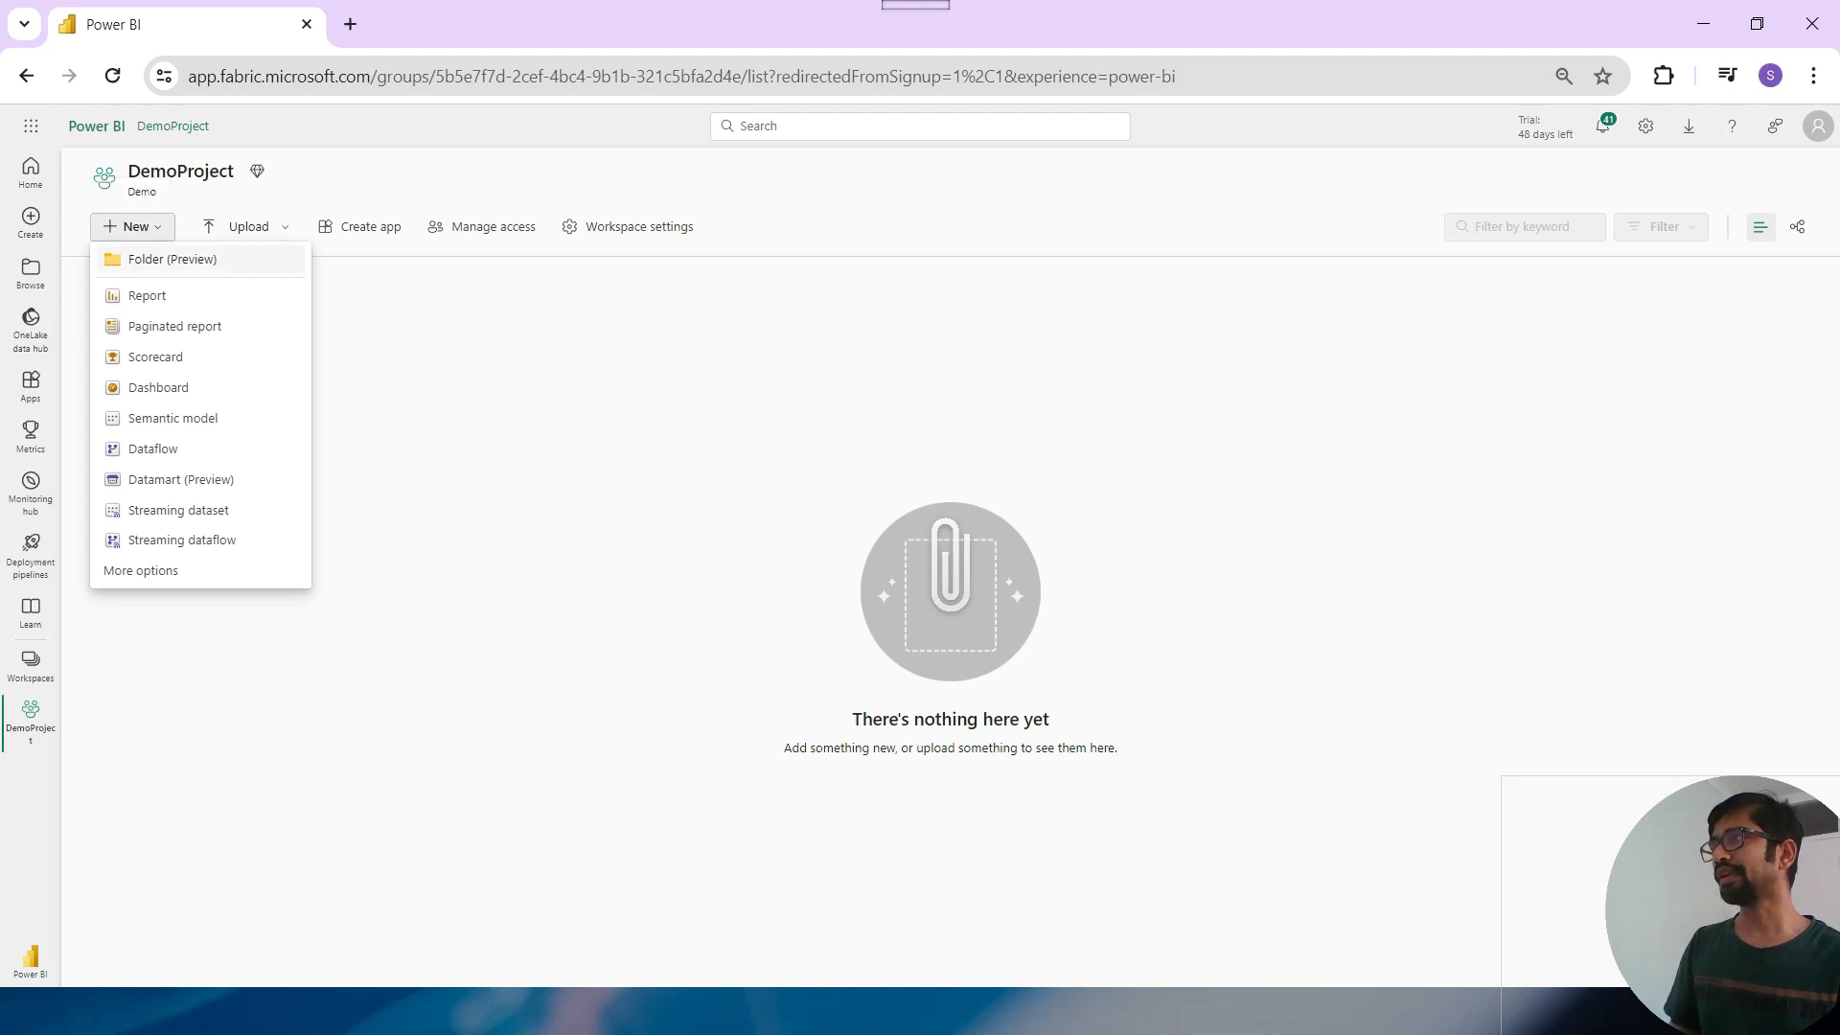
left_click(173, 259)
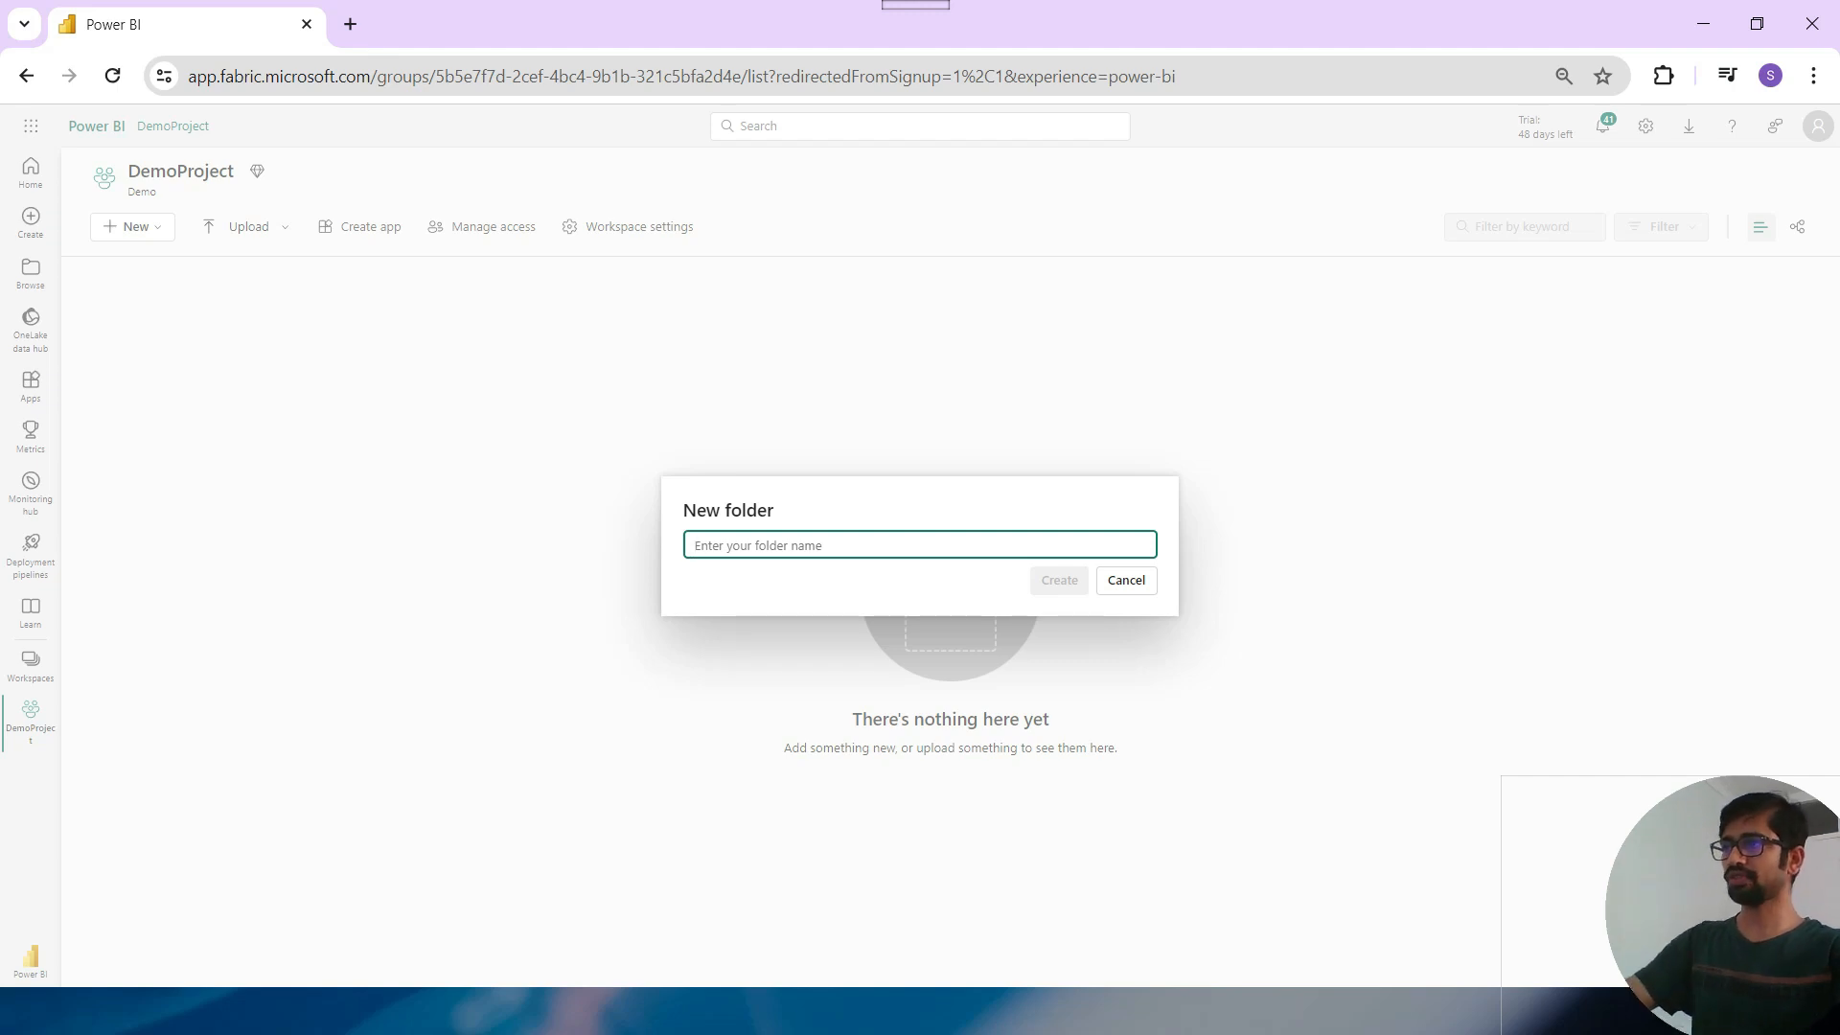
type("Projh")
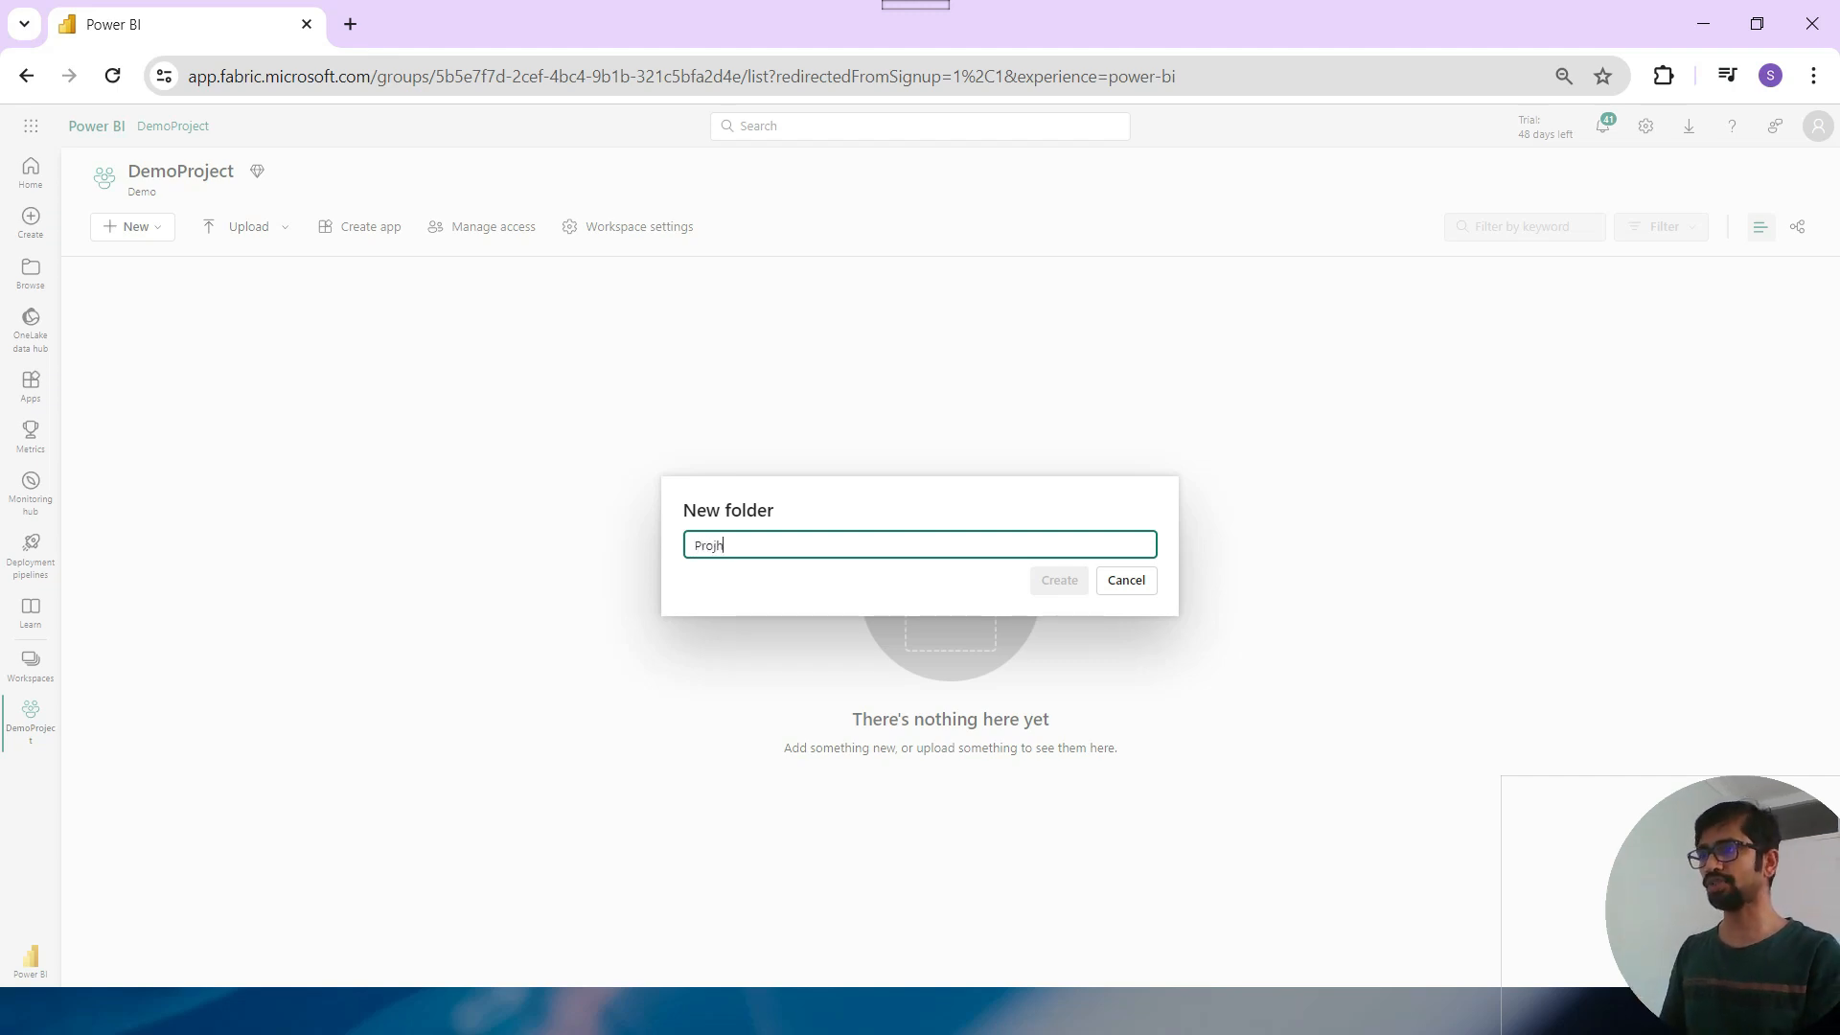
key("BackSpace")
type("ect1")
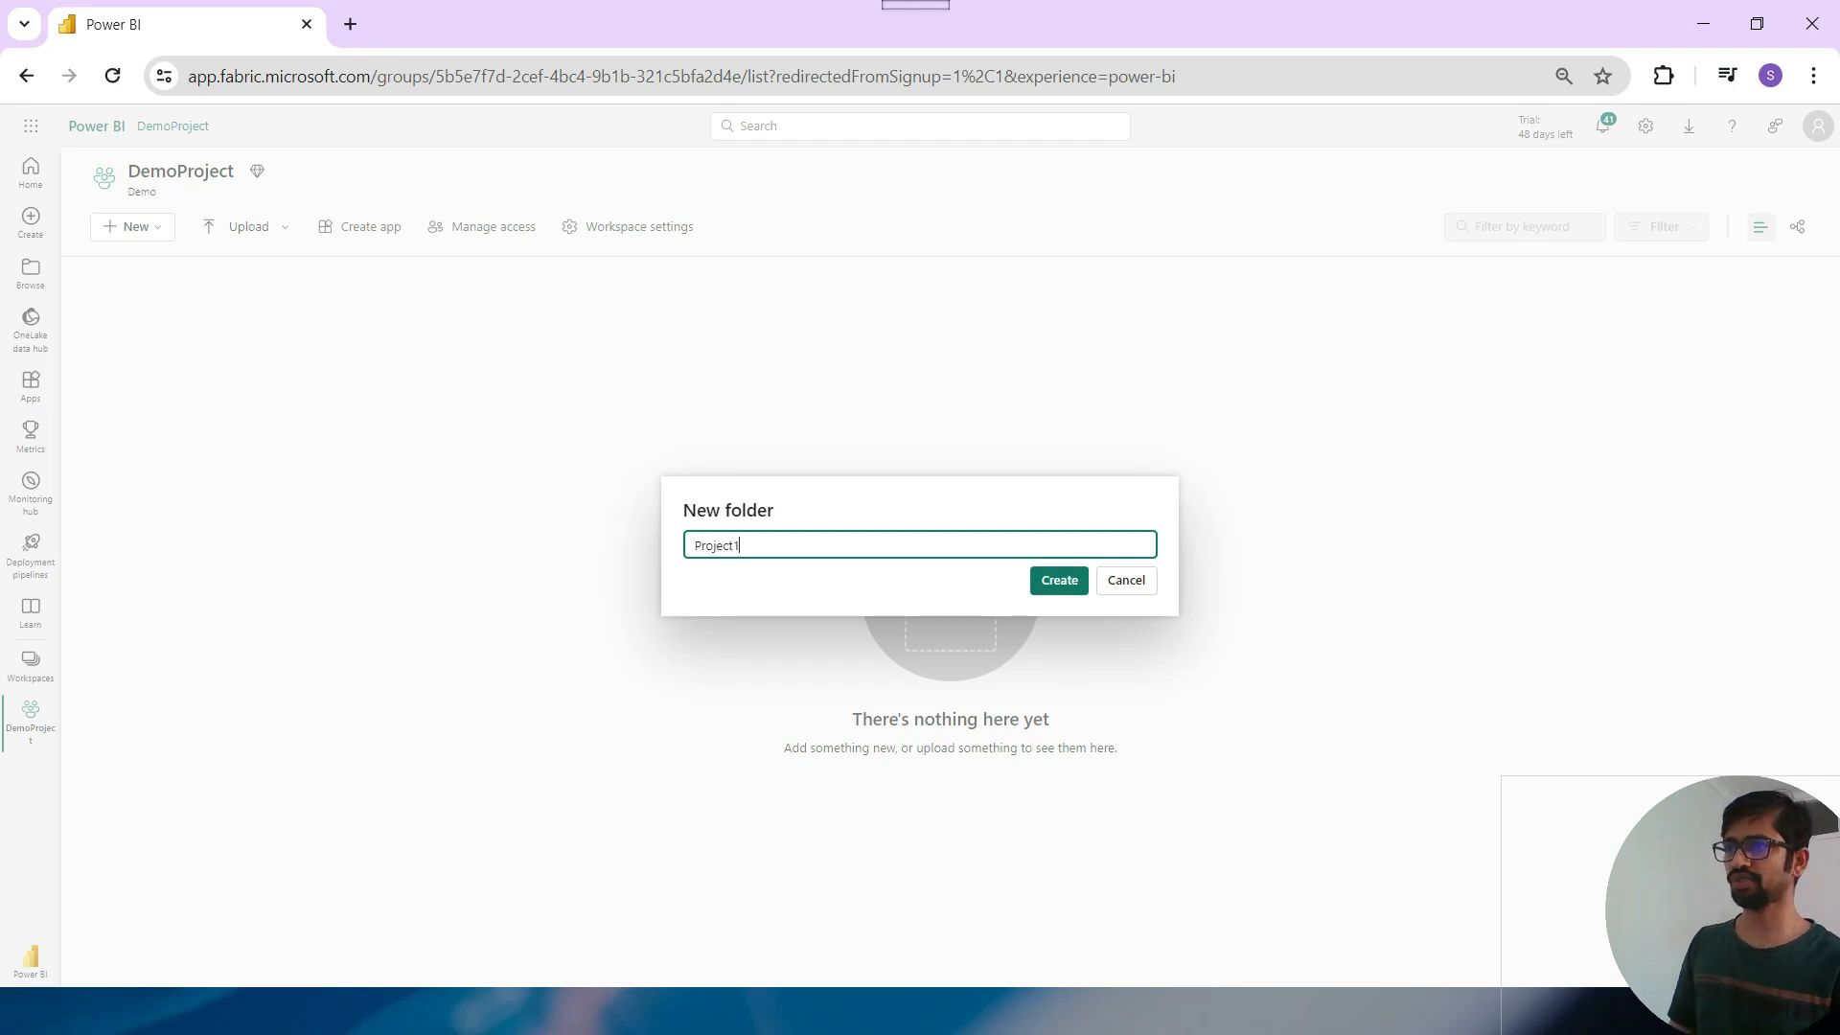
key("Return")
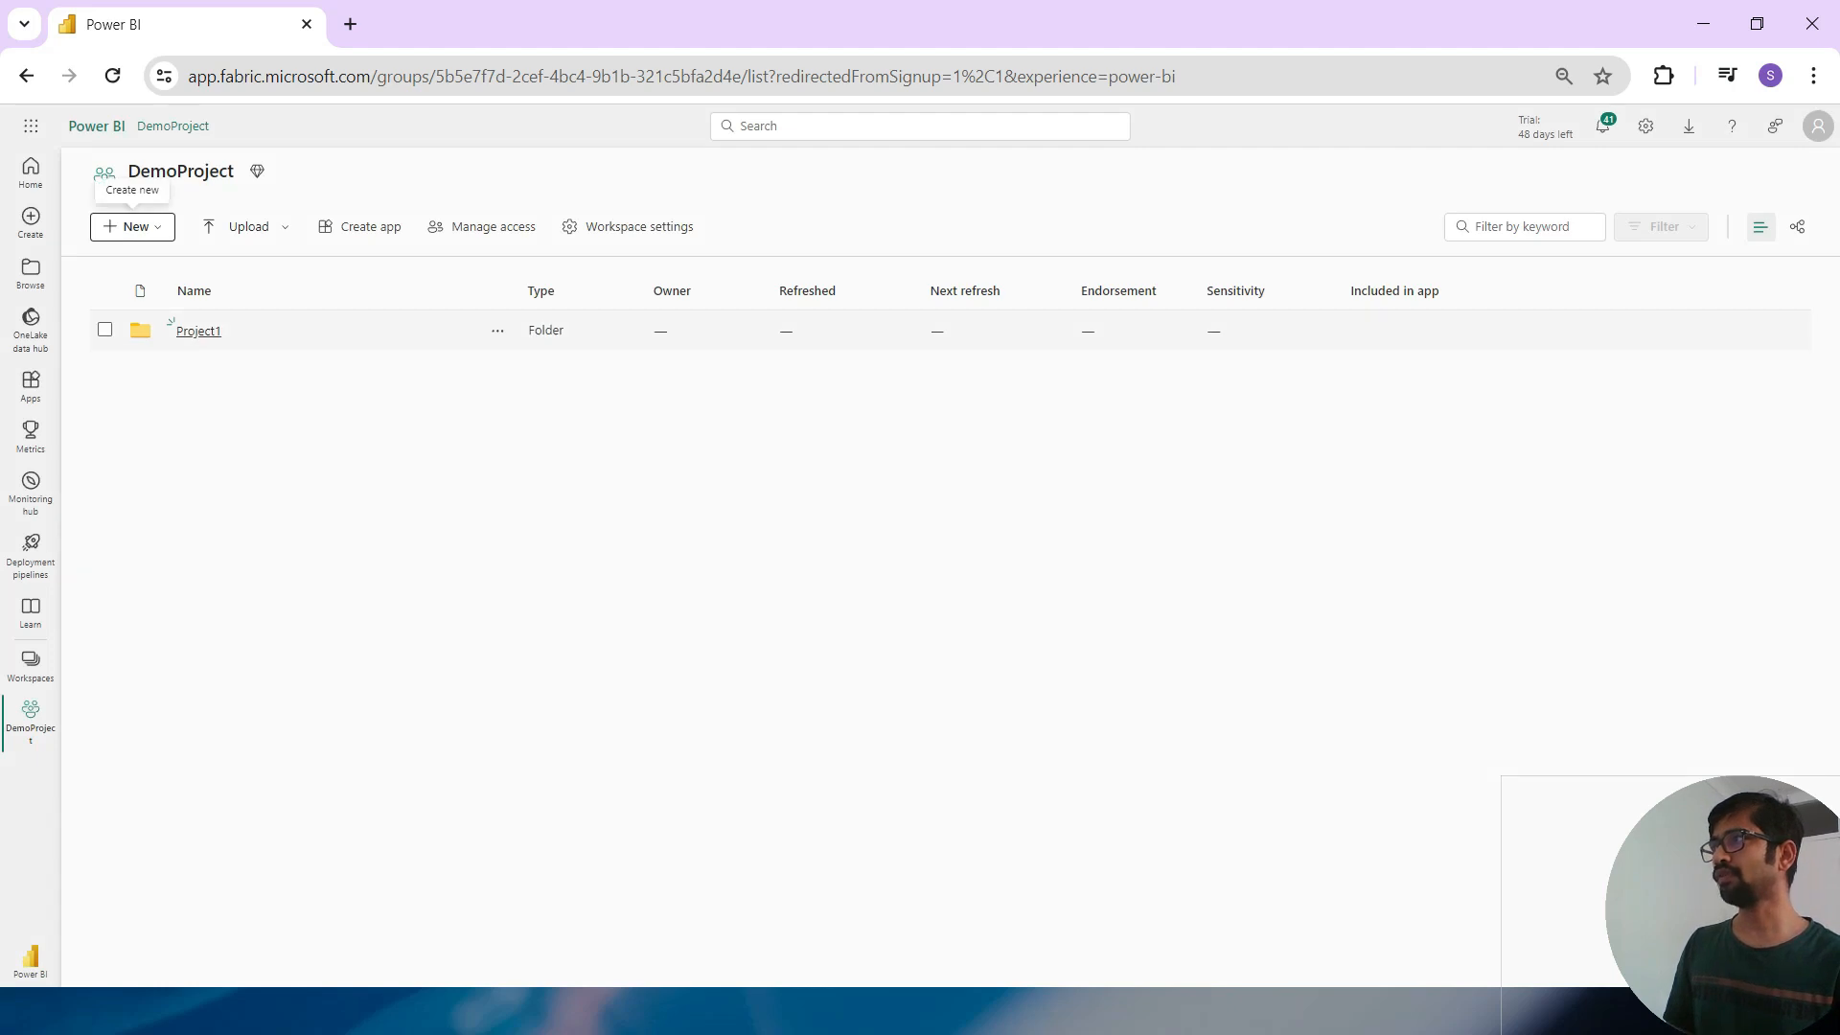
Open the Project1 folder and start a new Lakehouse from the full list of Fabric item types.
left_click(198, 330)
left_click(132, 226)
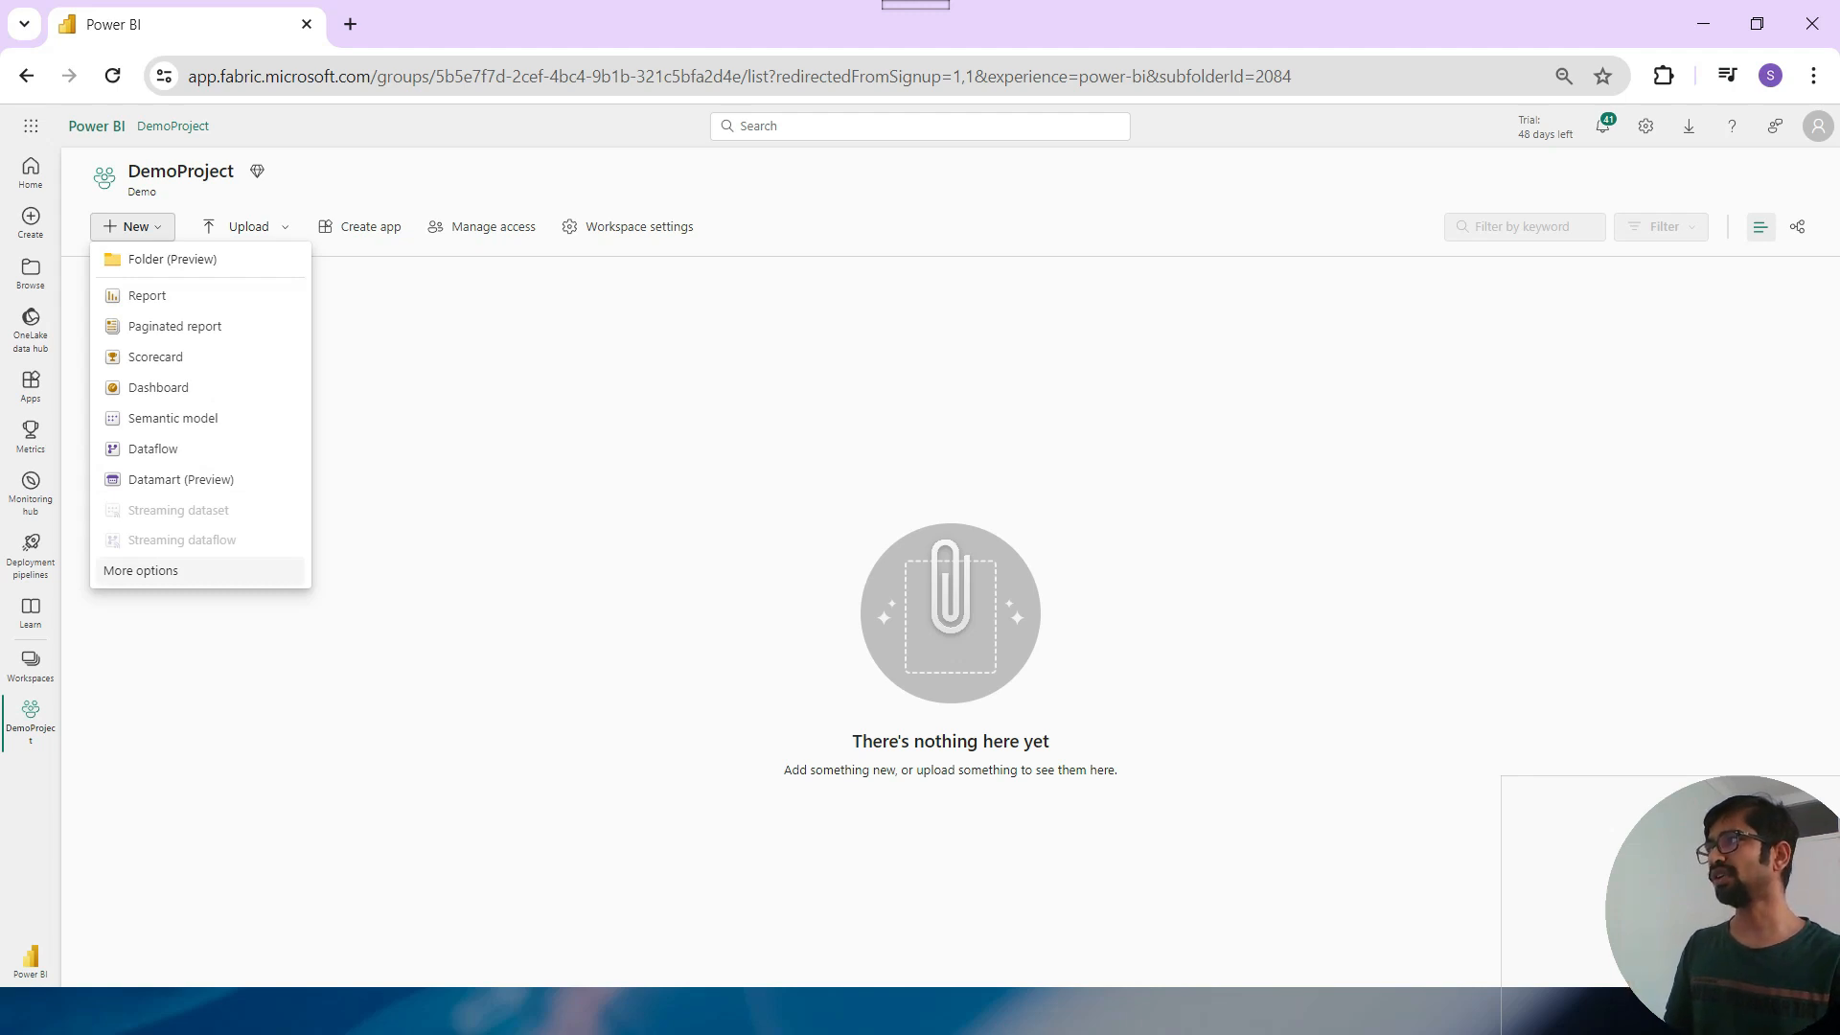
left_click(287, 570)
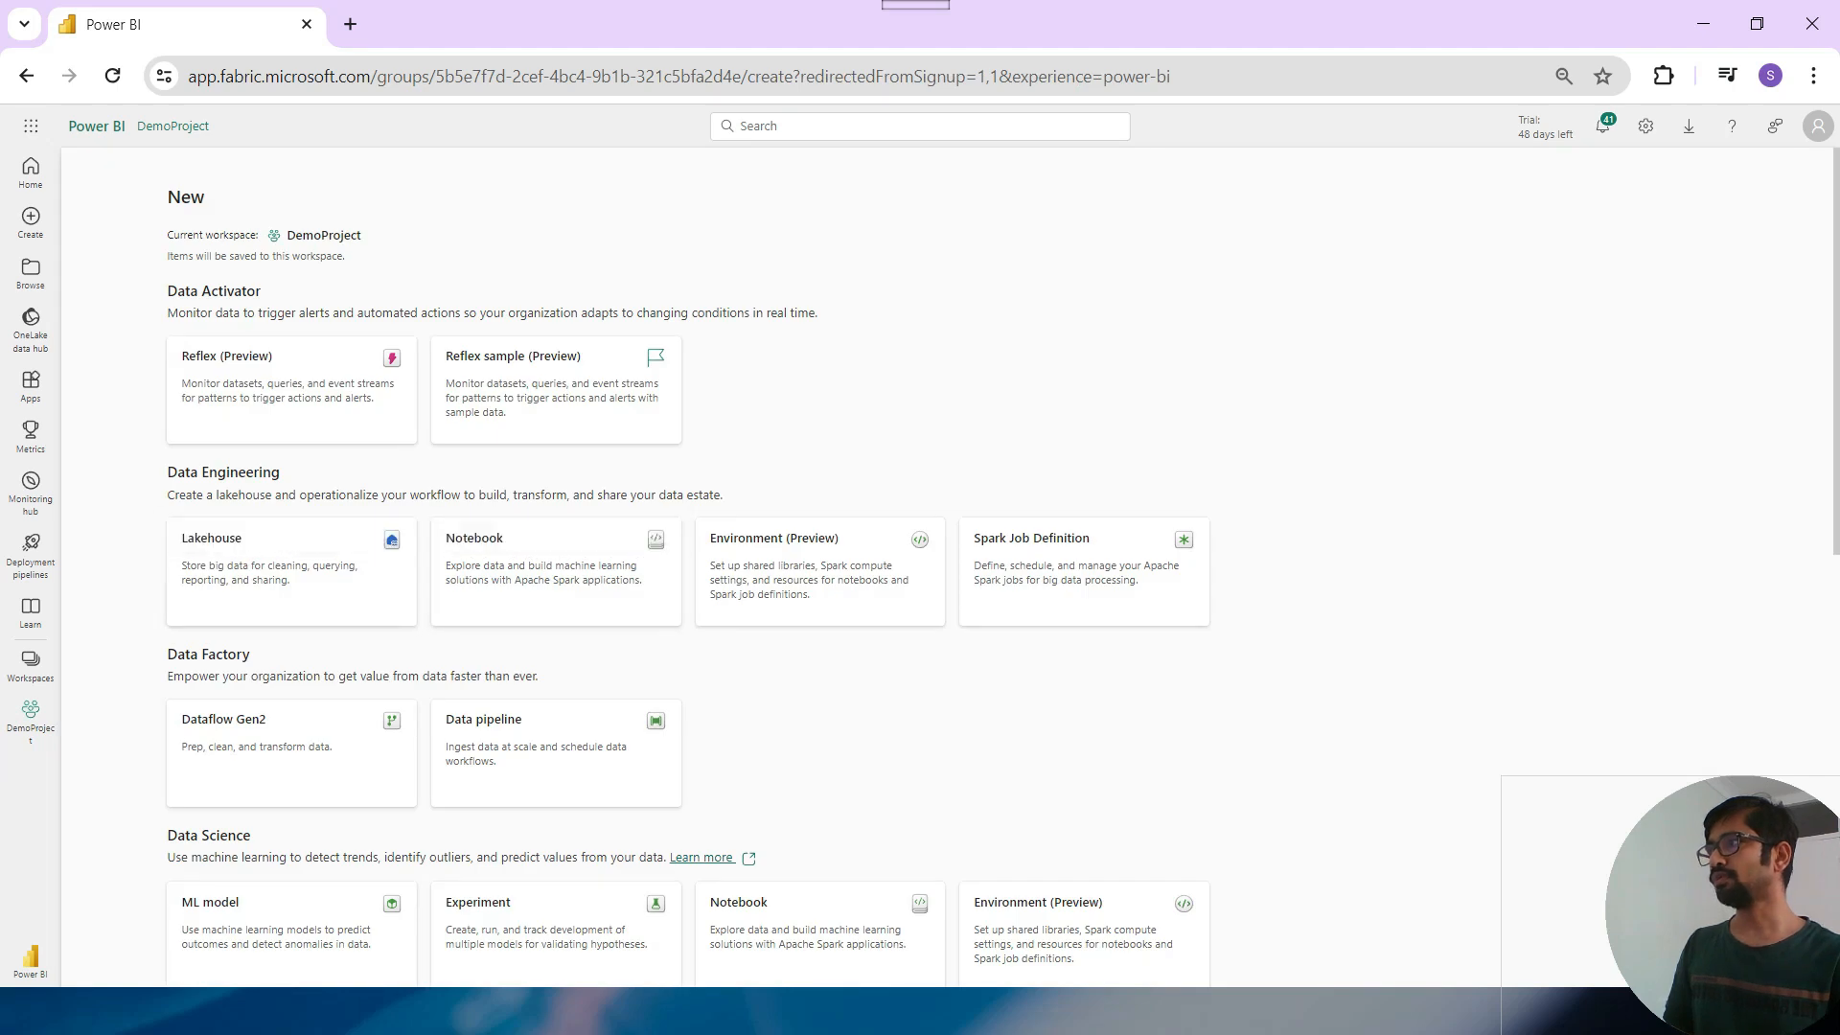
scroll(288, 570, "down", 2)
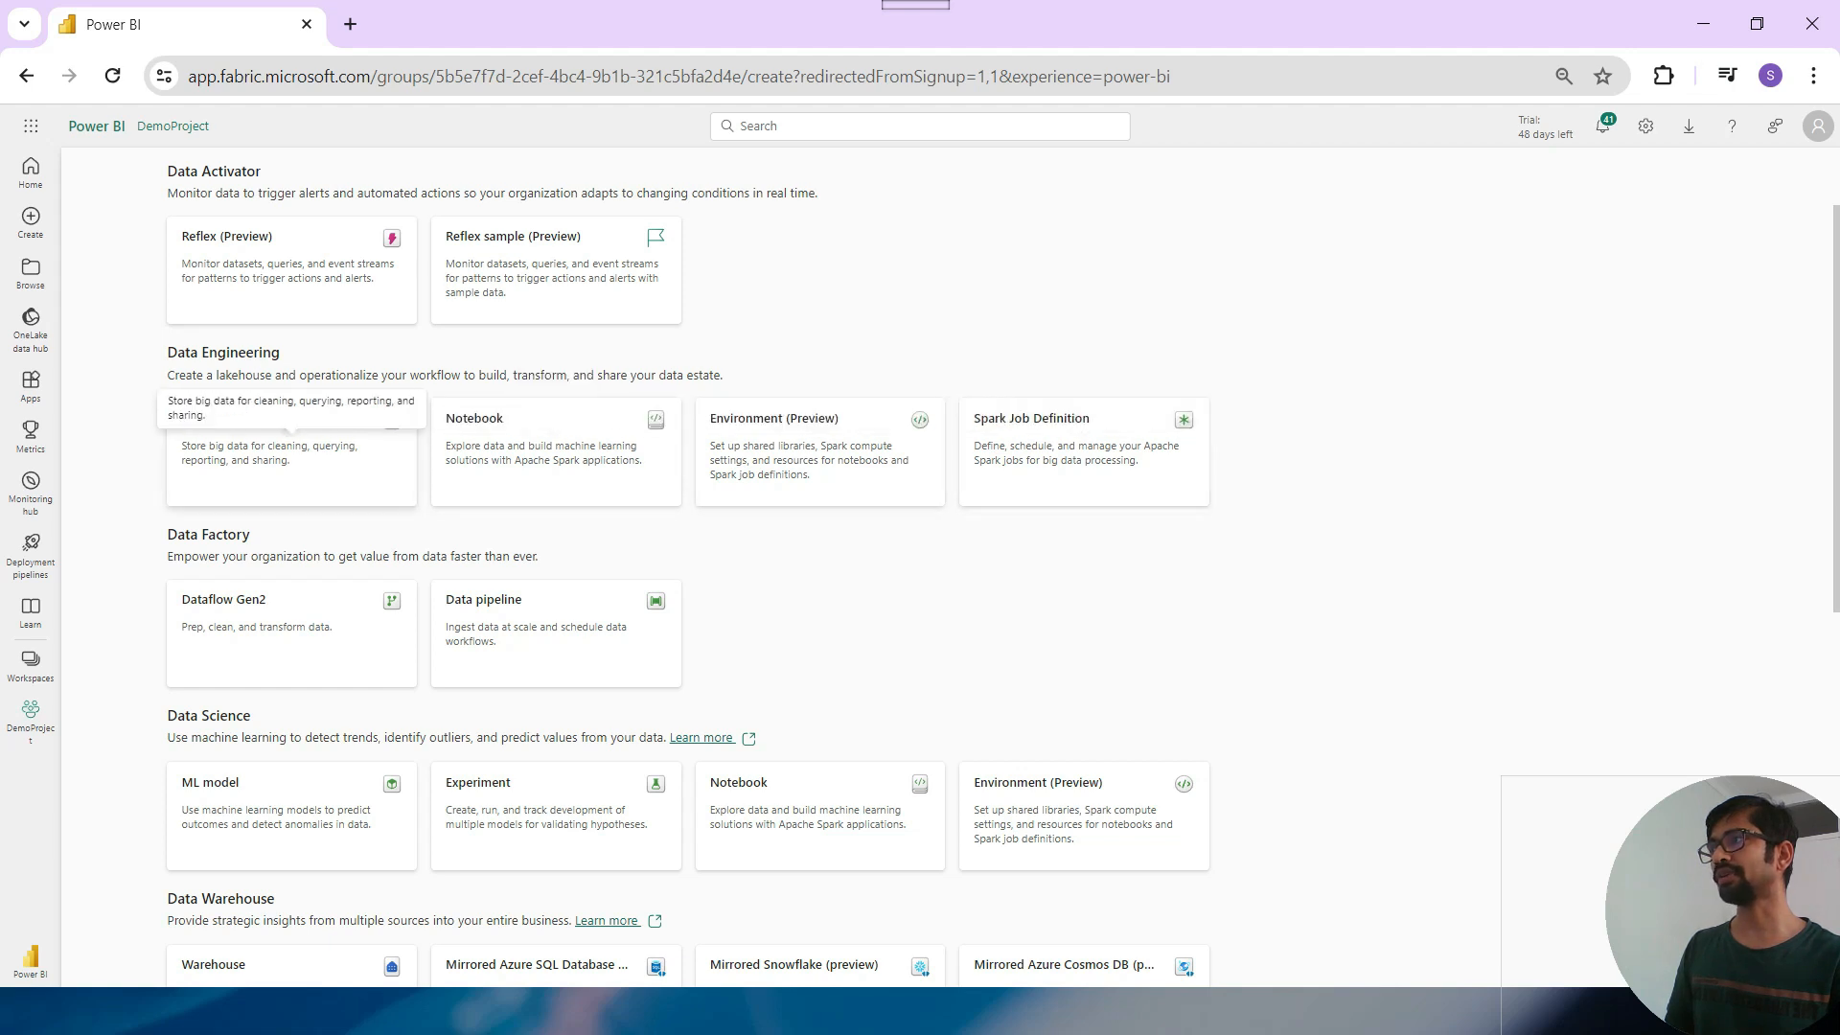
left_click(287, 450)
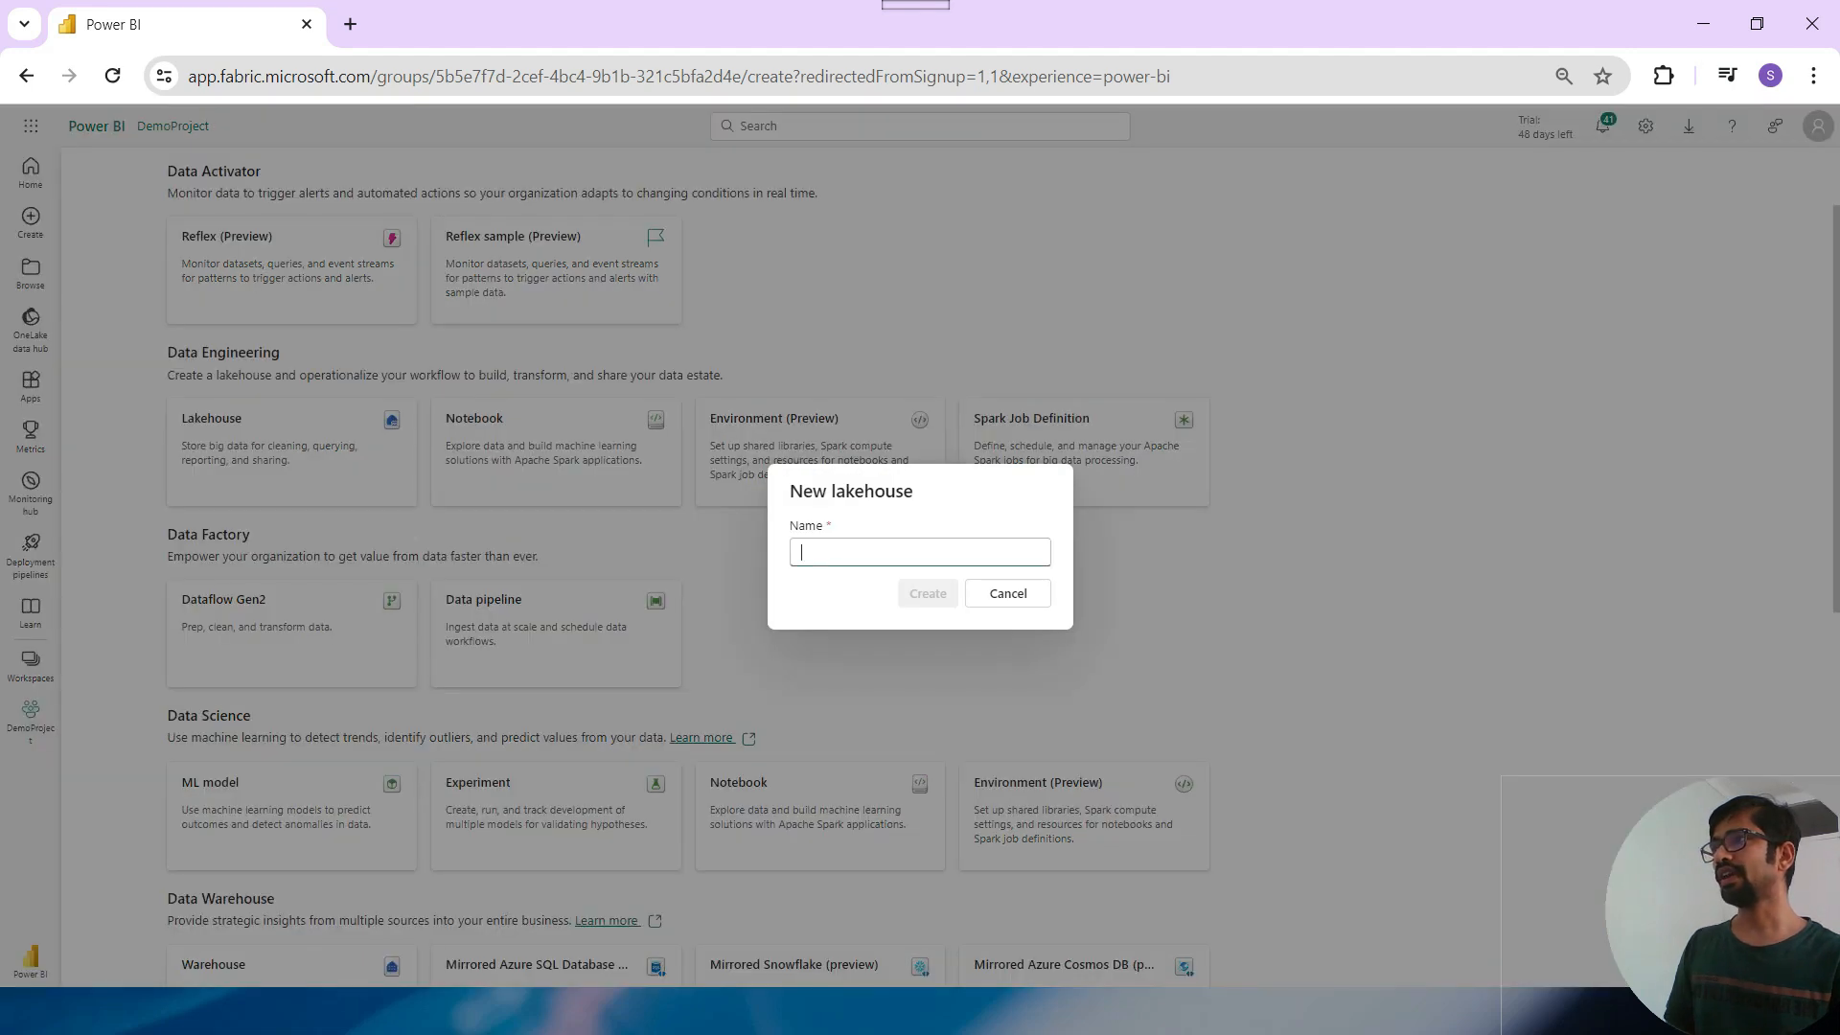
Name the new lakehouse LakeProject1 and create it.
type("l")
key("BackSpace")
type("l")
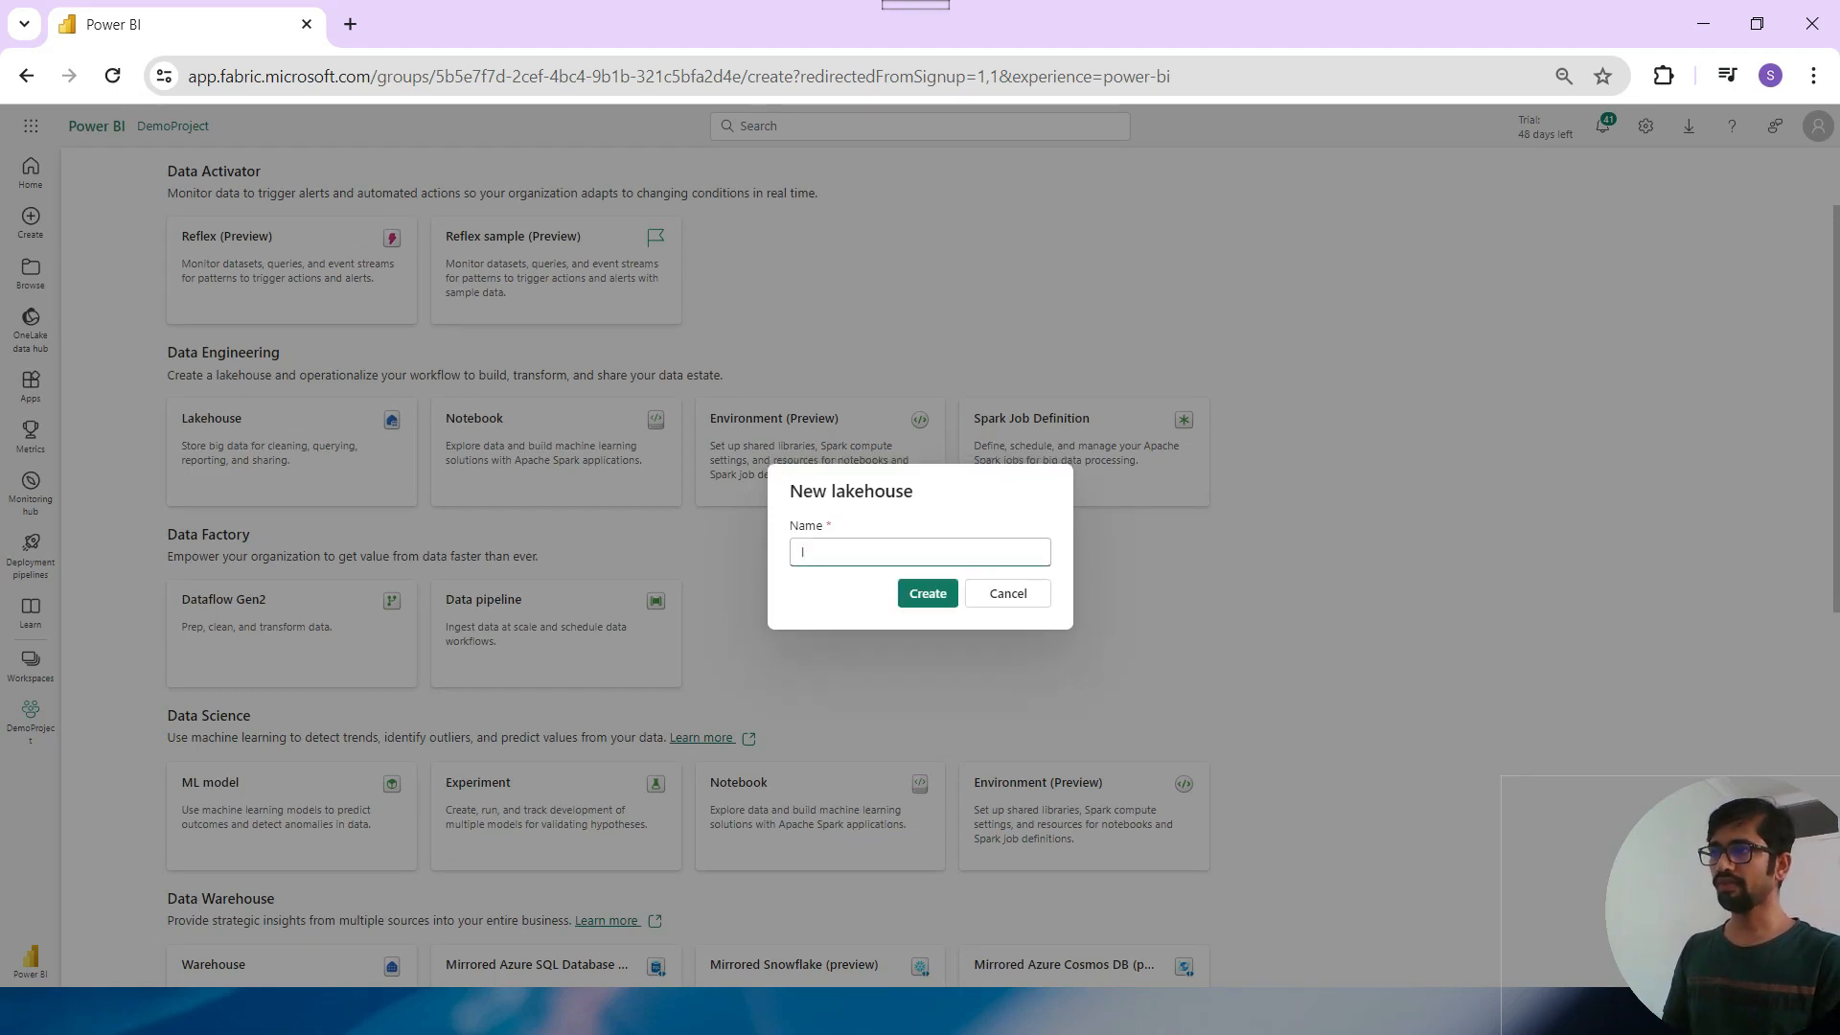
type("ake")
type("e")
type("Project1")
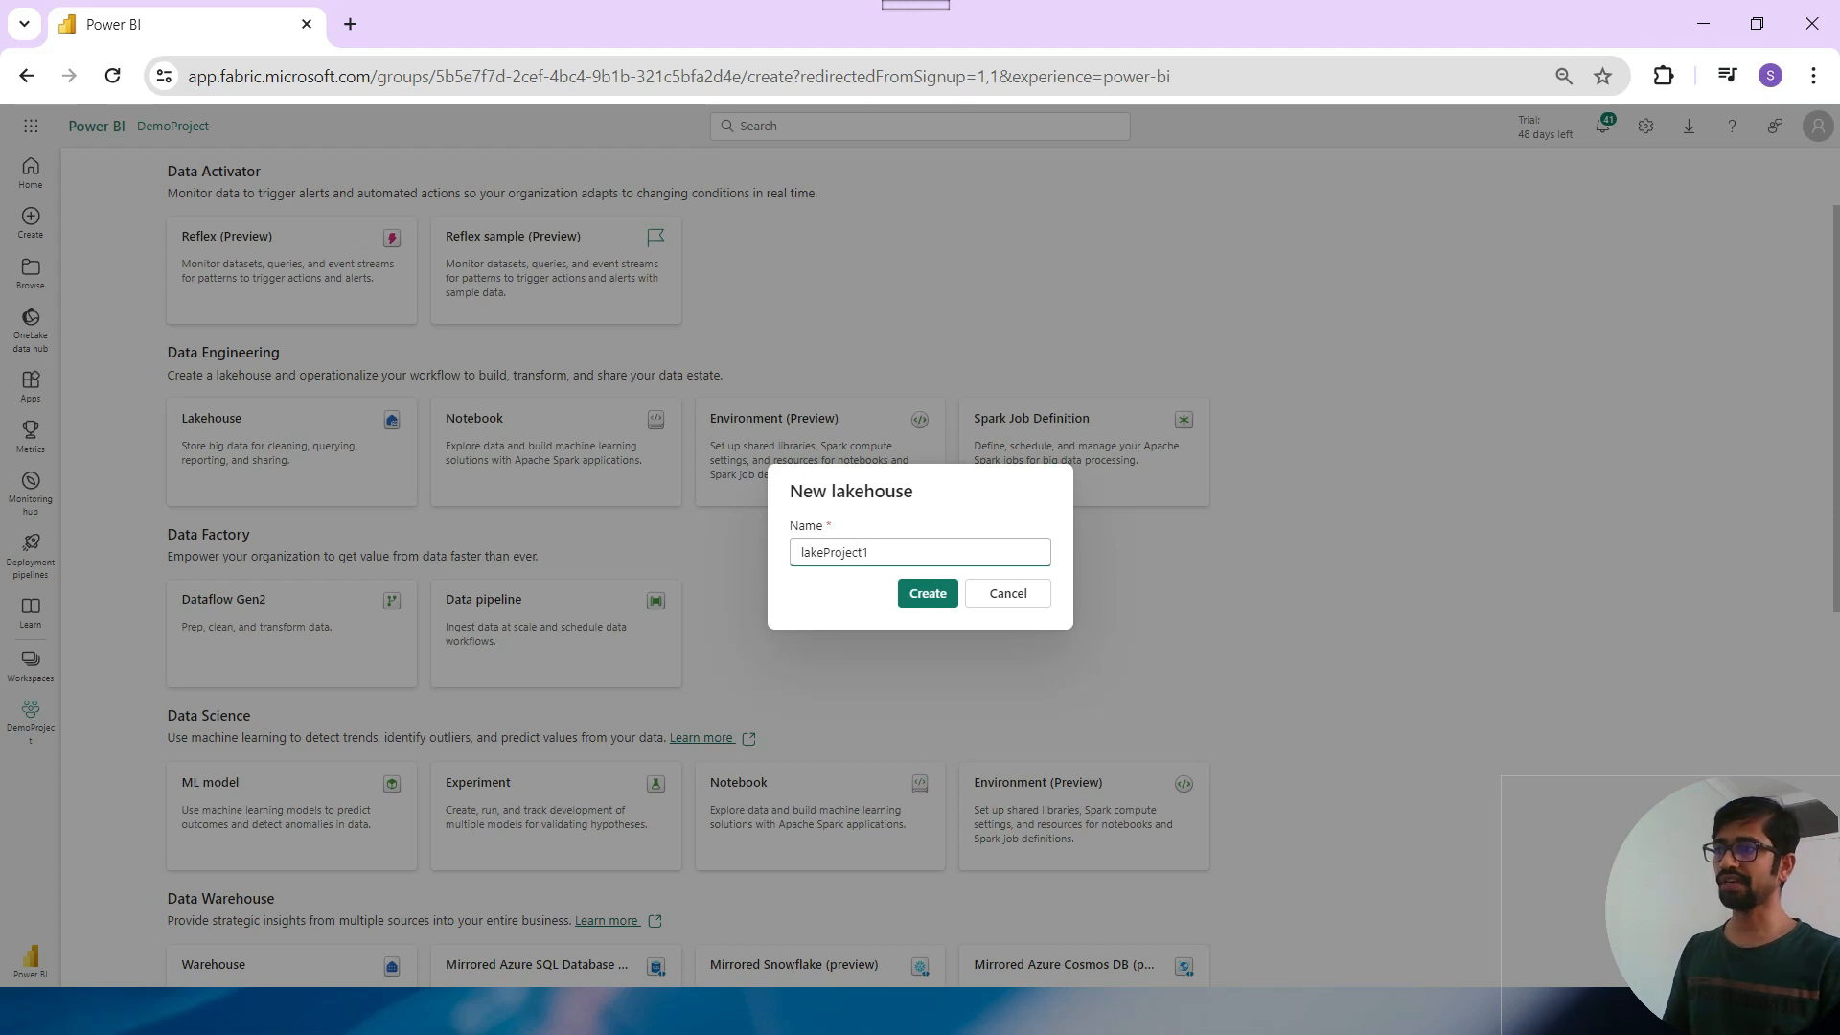
left_click(928, 593)
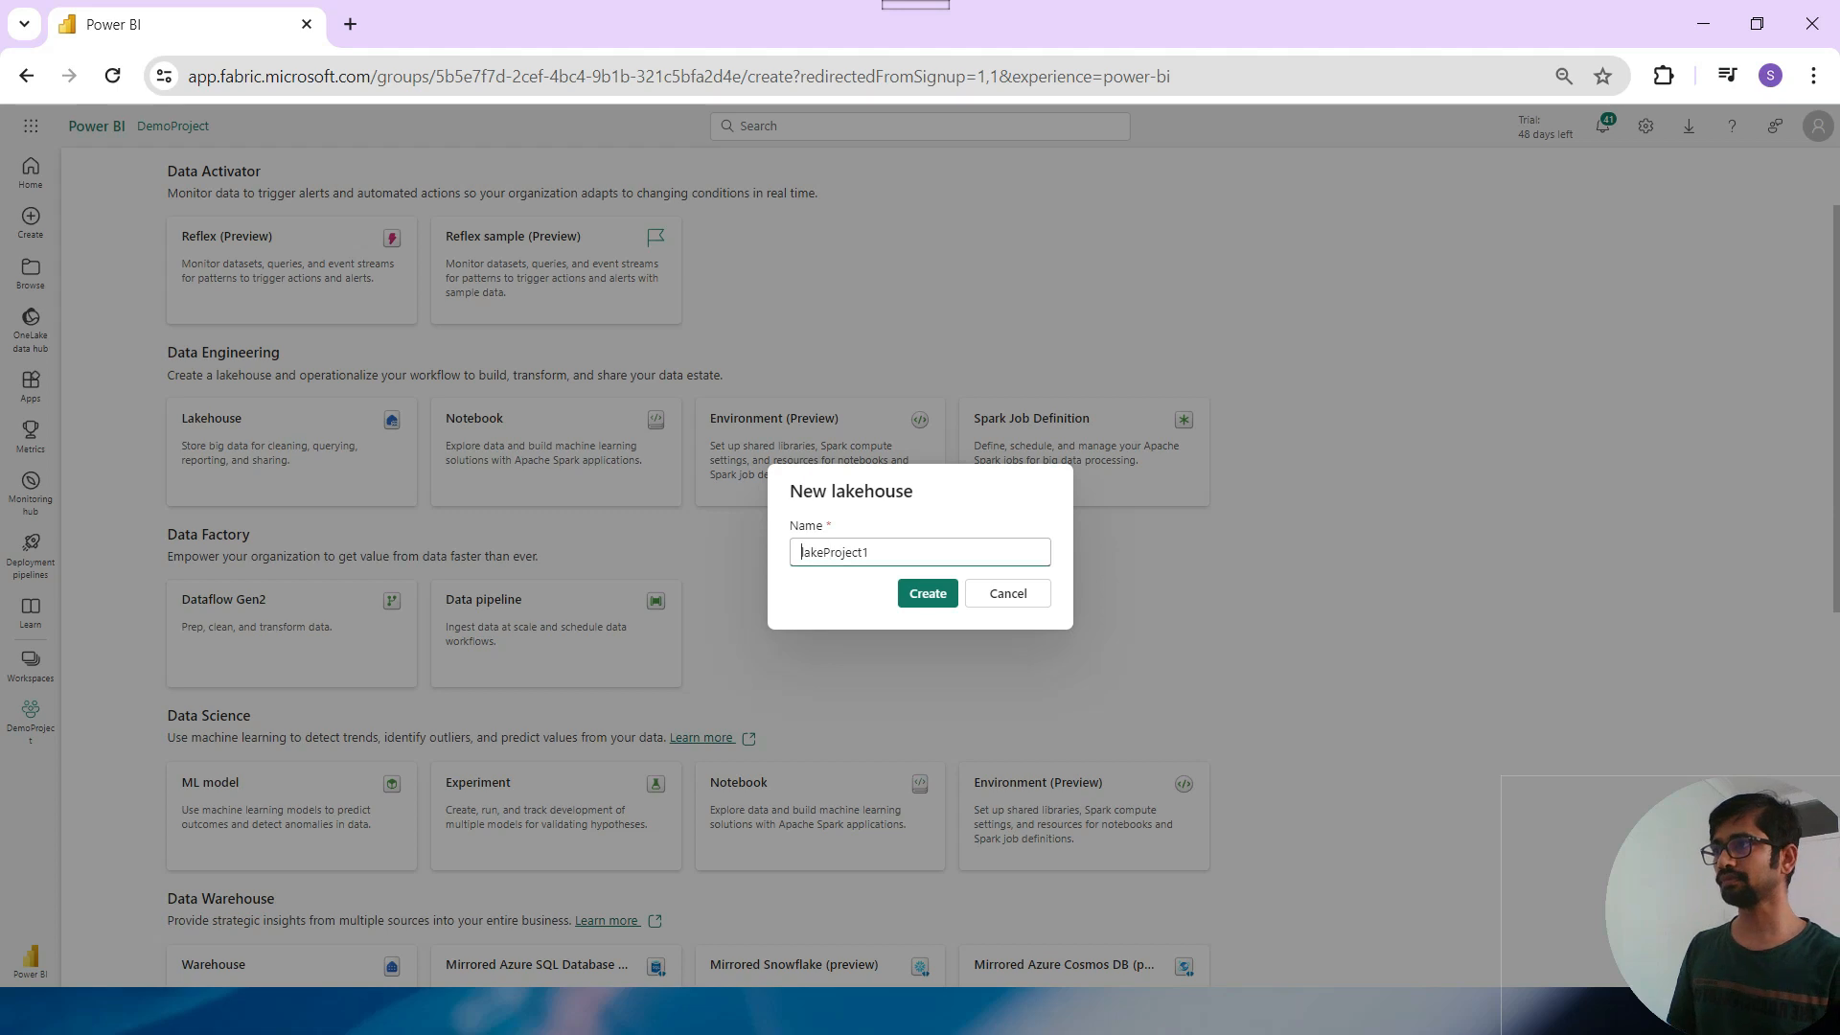
type("L")
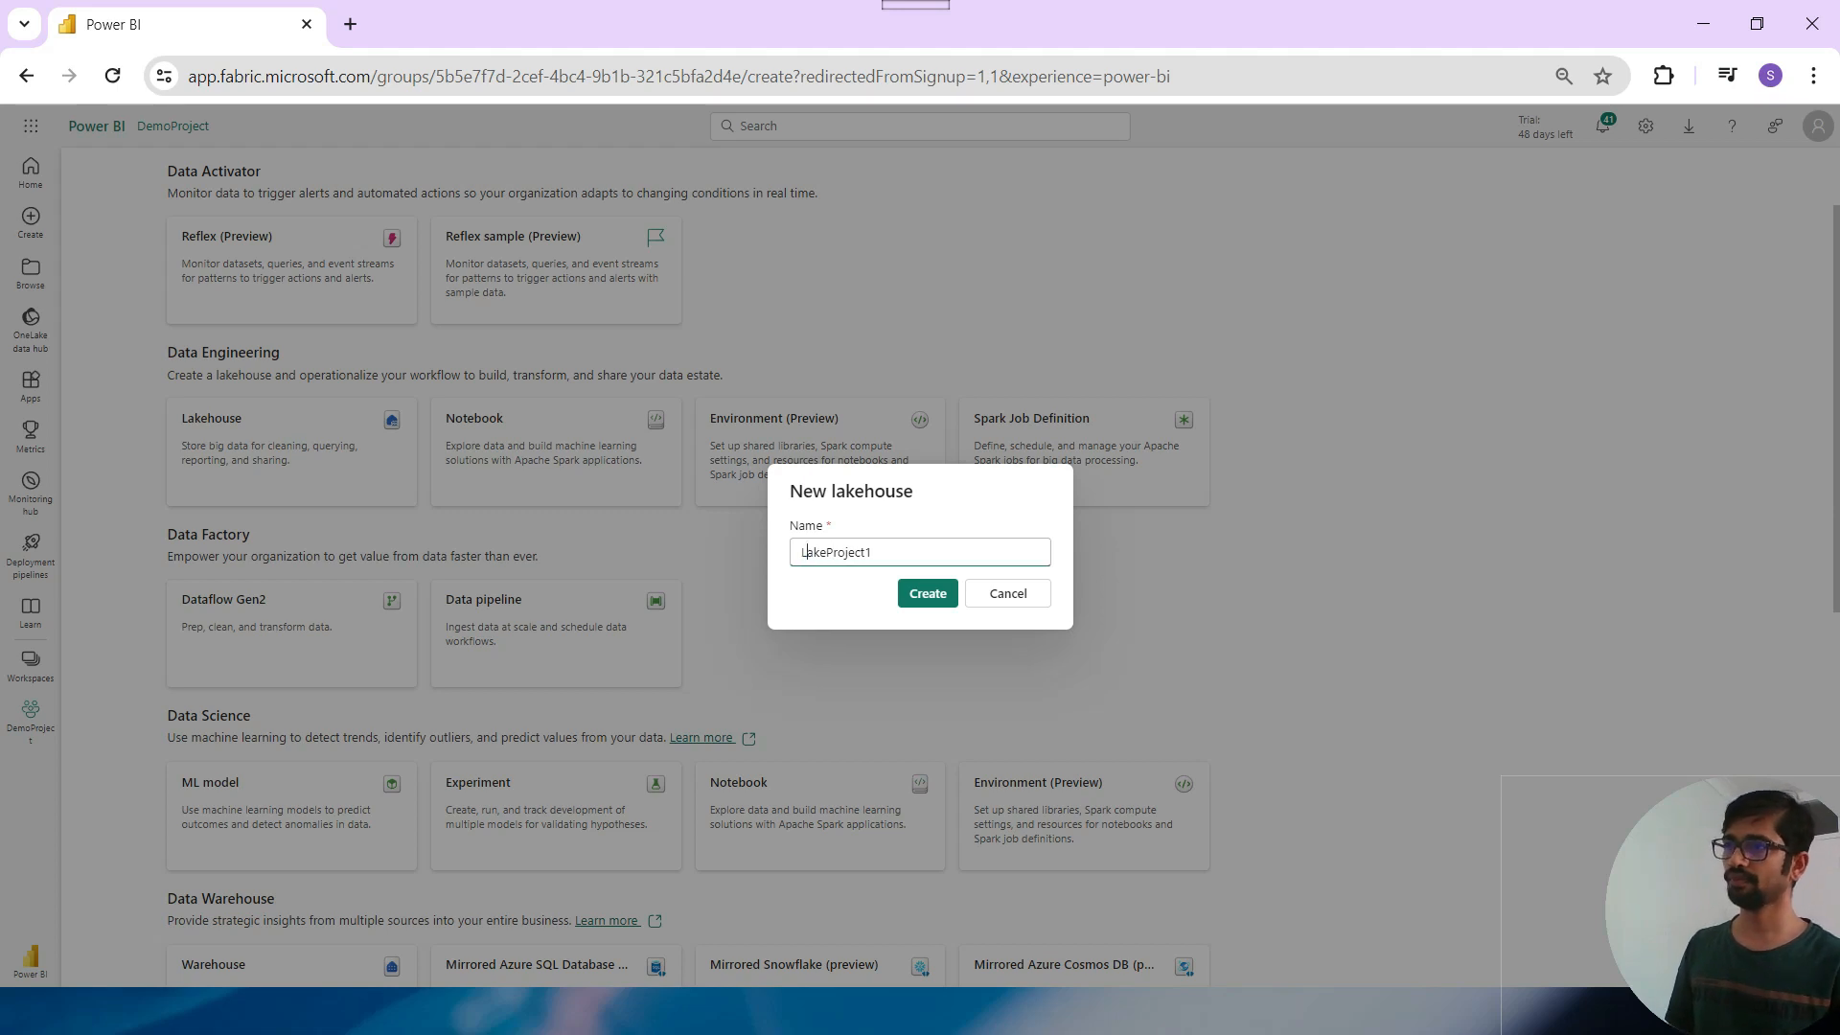
key("Return")
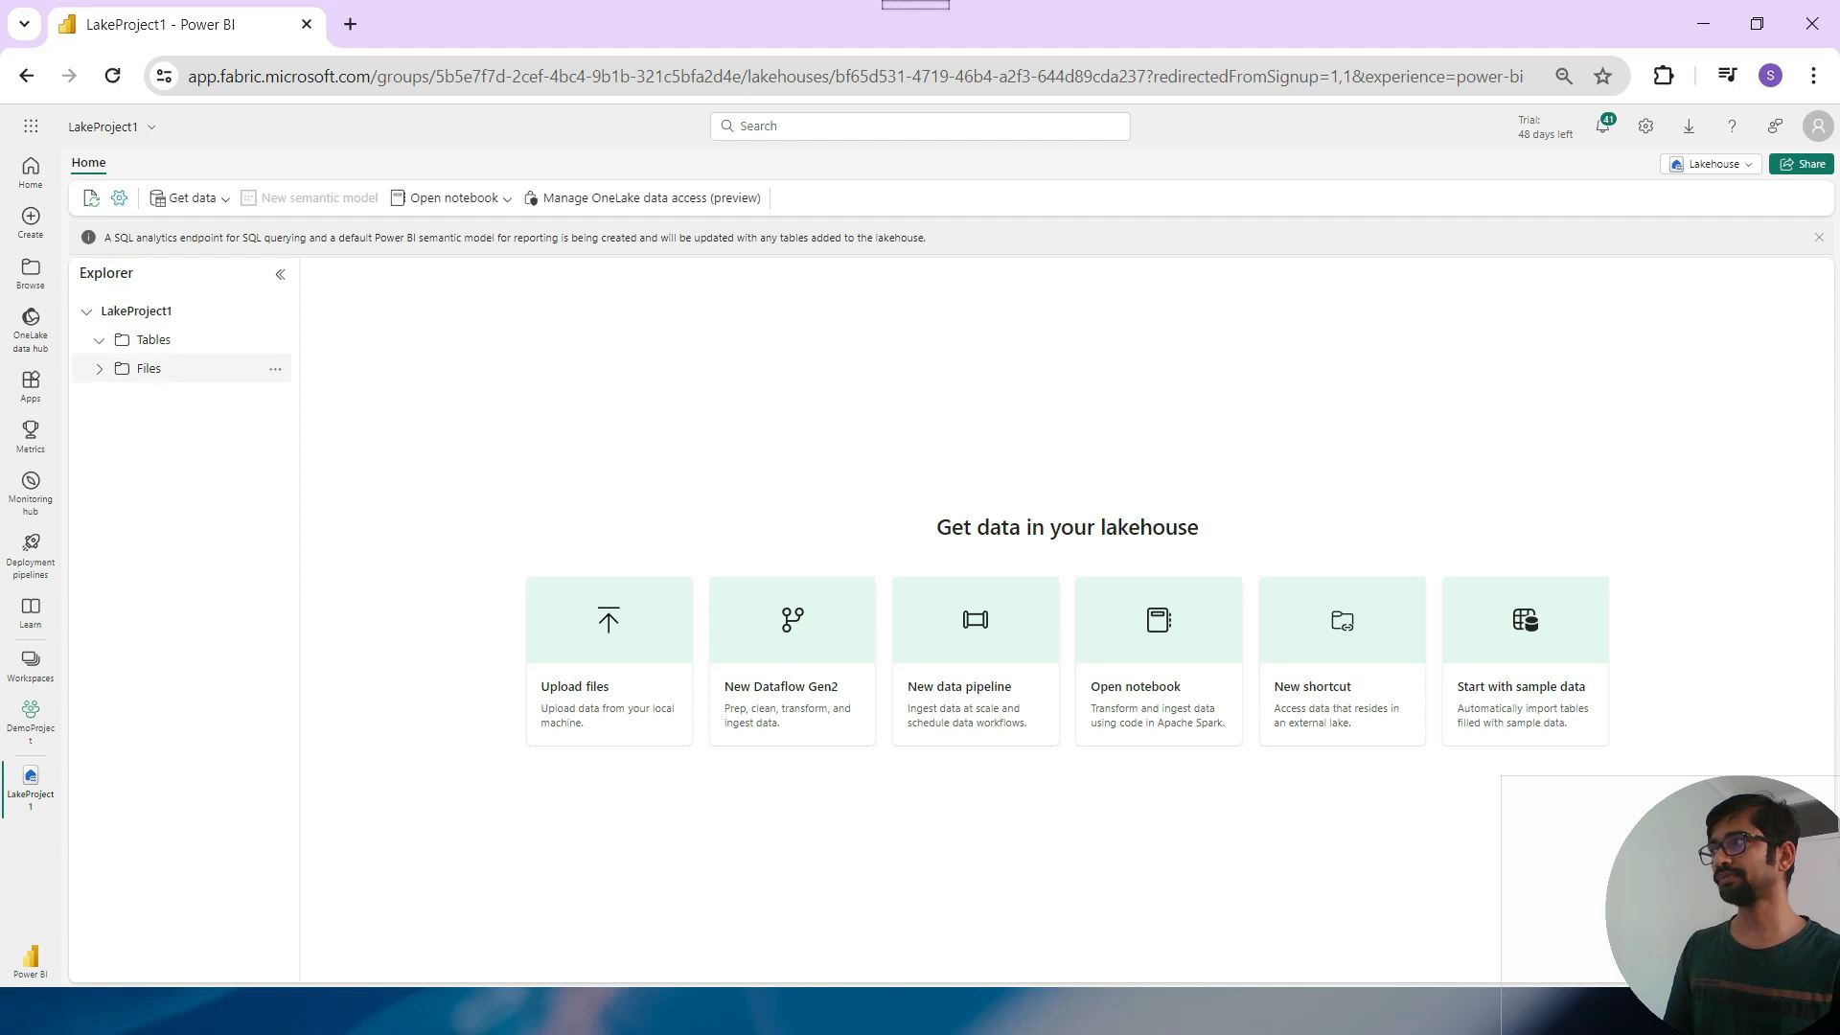
Create a subfolder named Bronze under the lakehouse's Files folder.
left_click(275, 368)
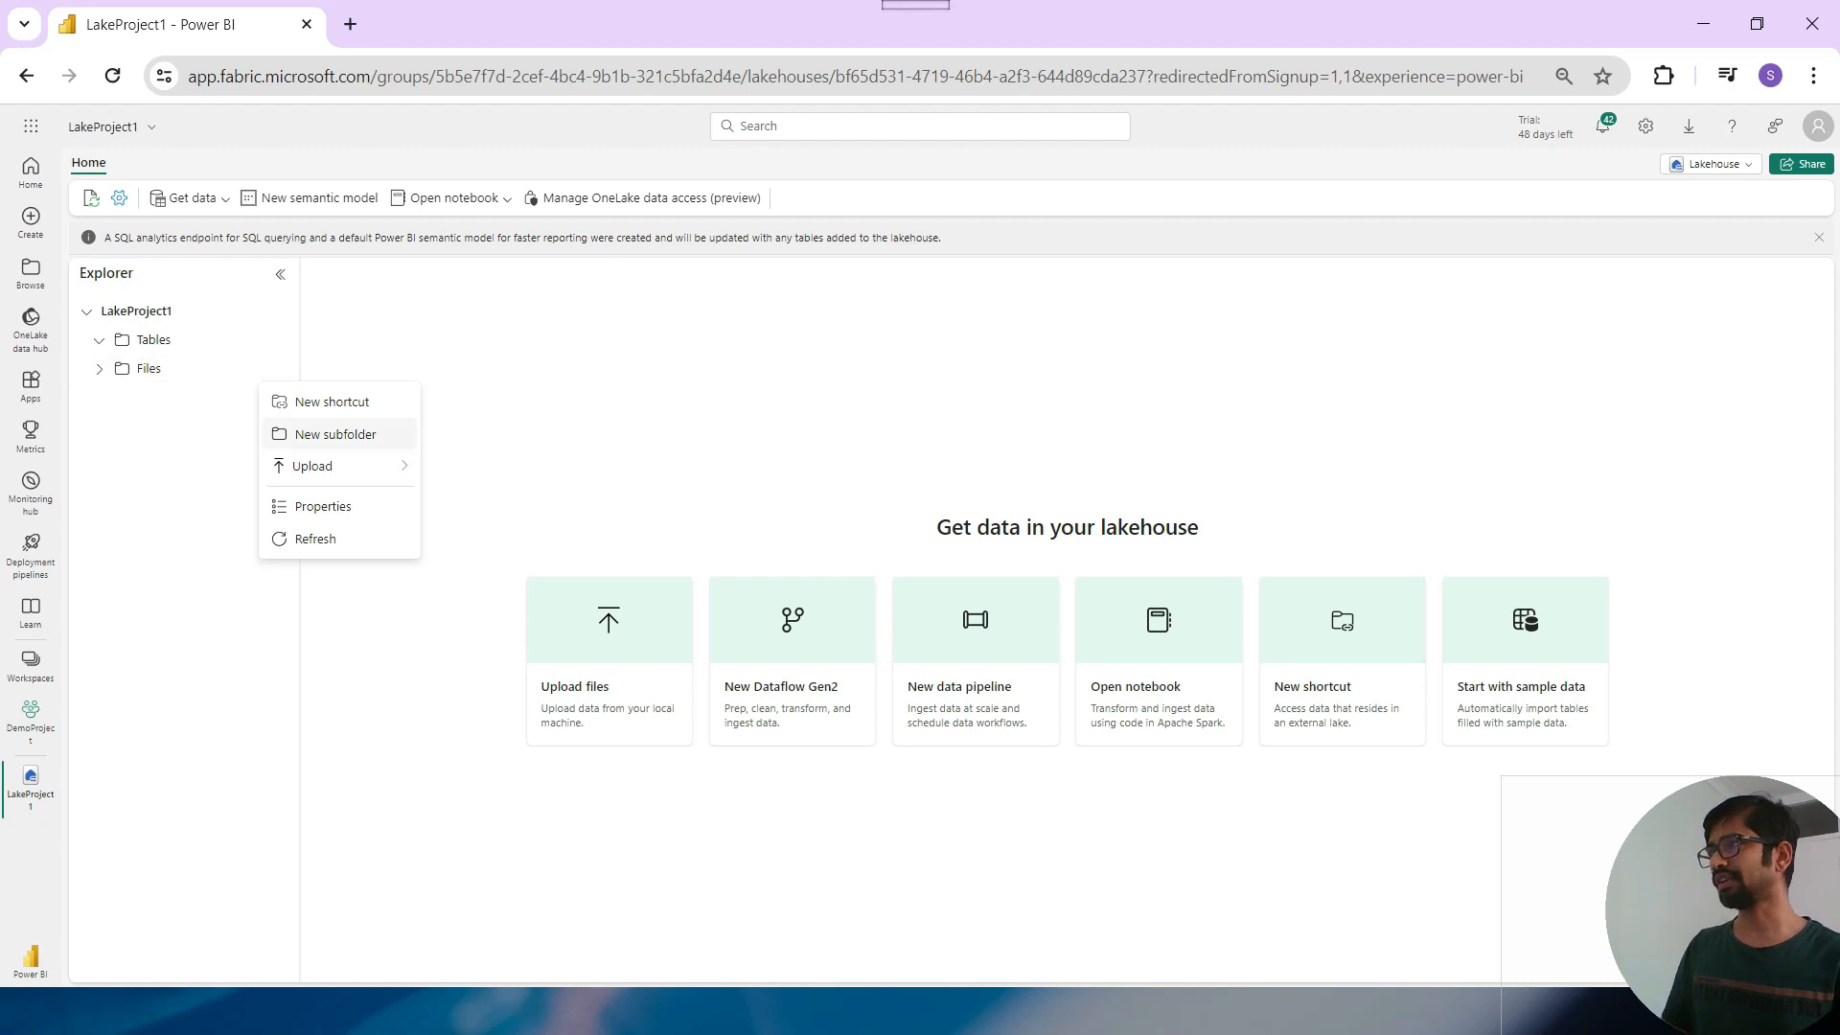
left_click(335, 434)
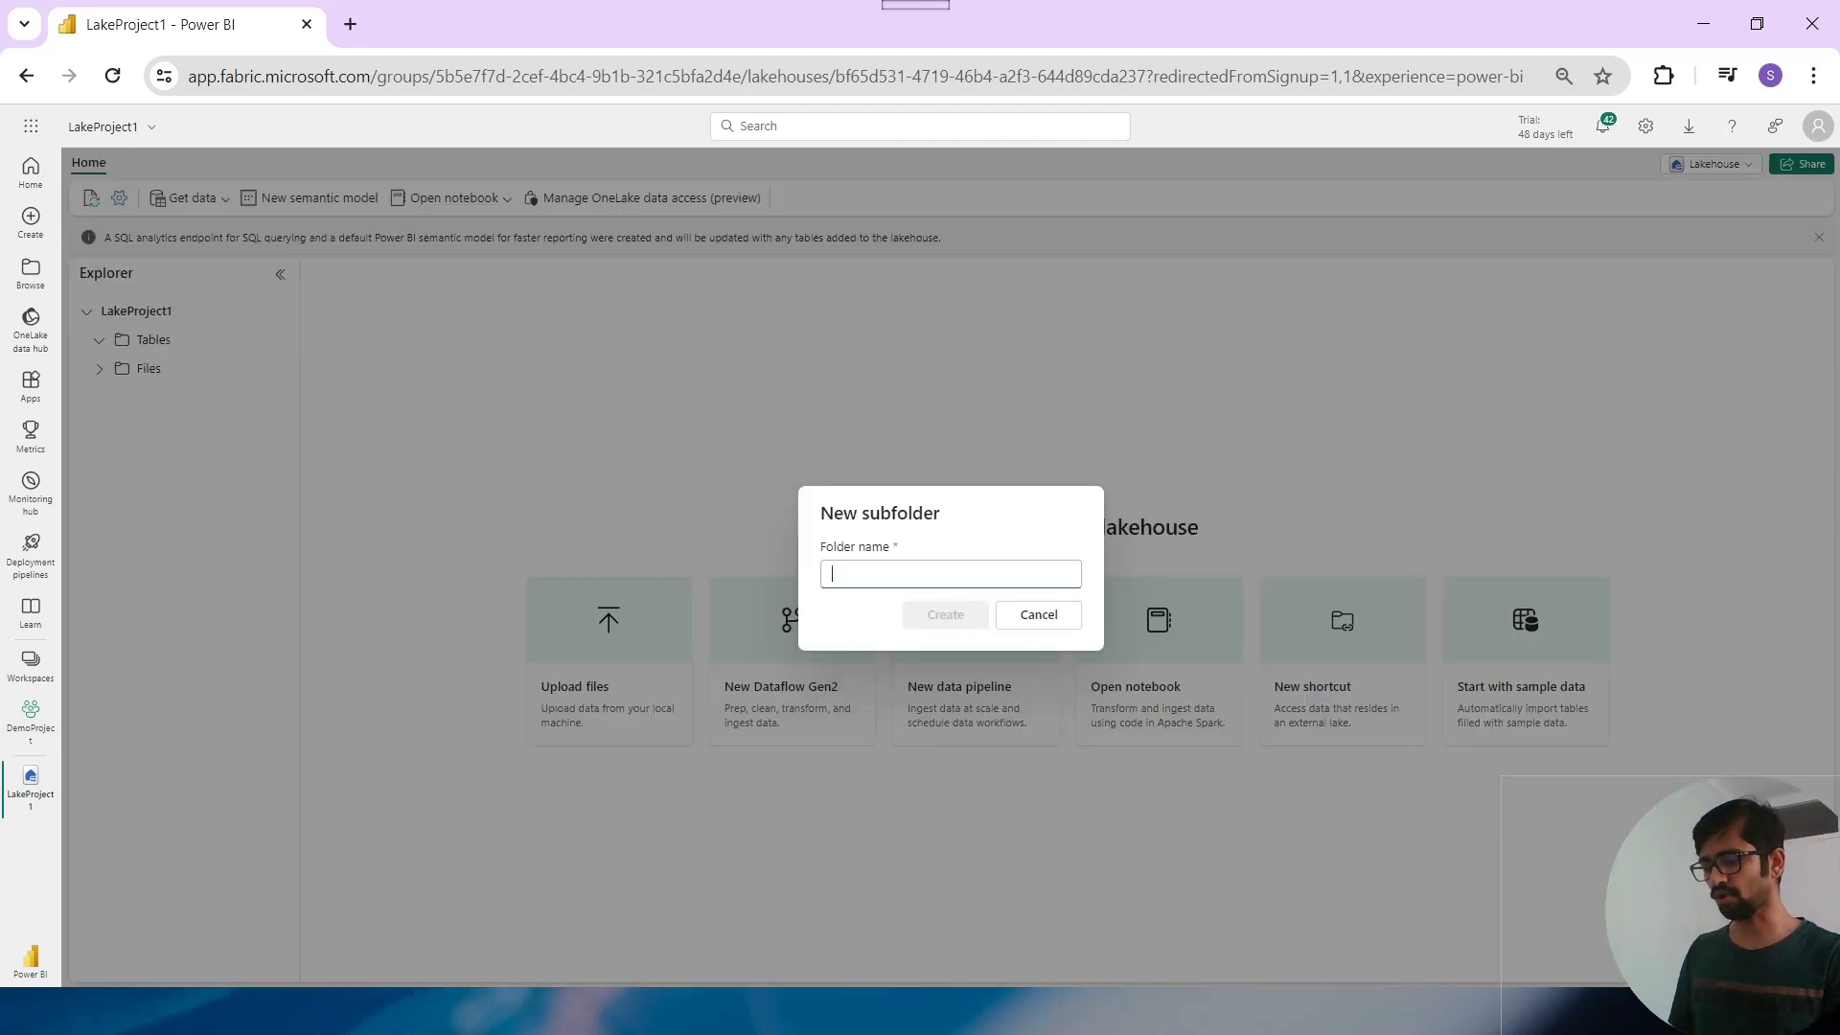
type("Bronze")
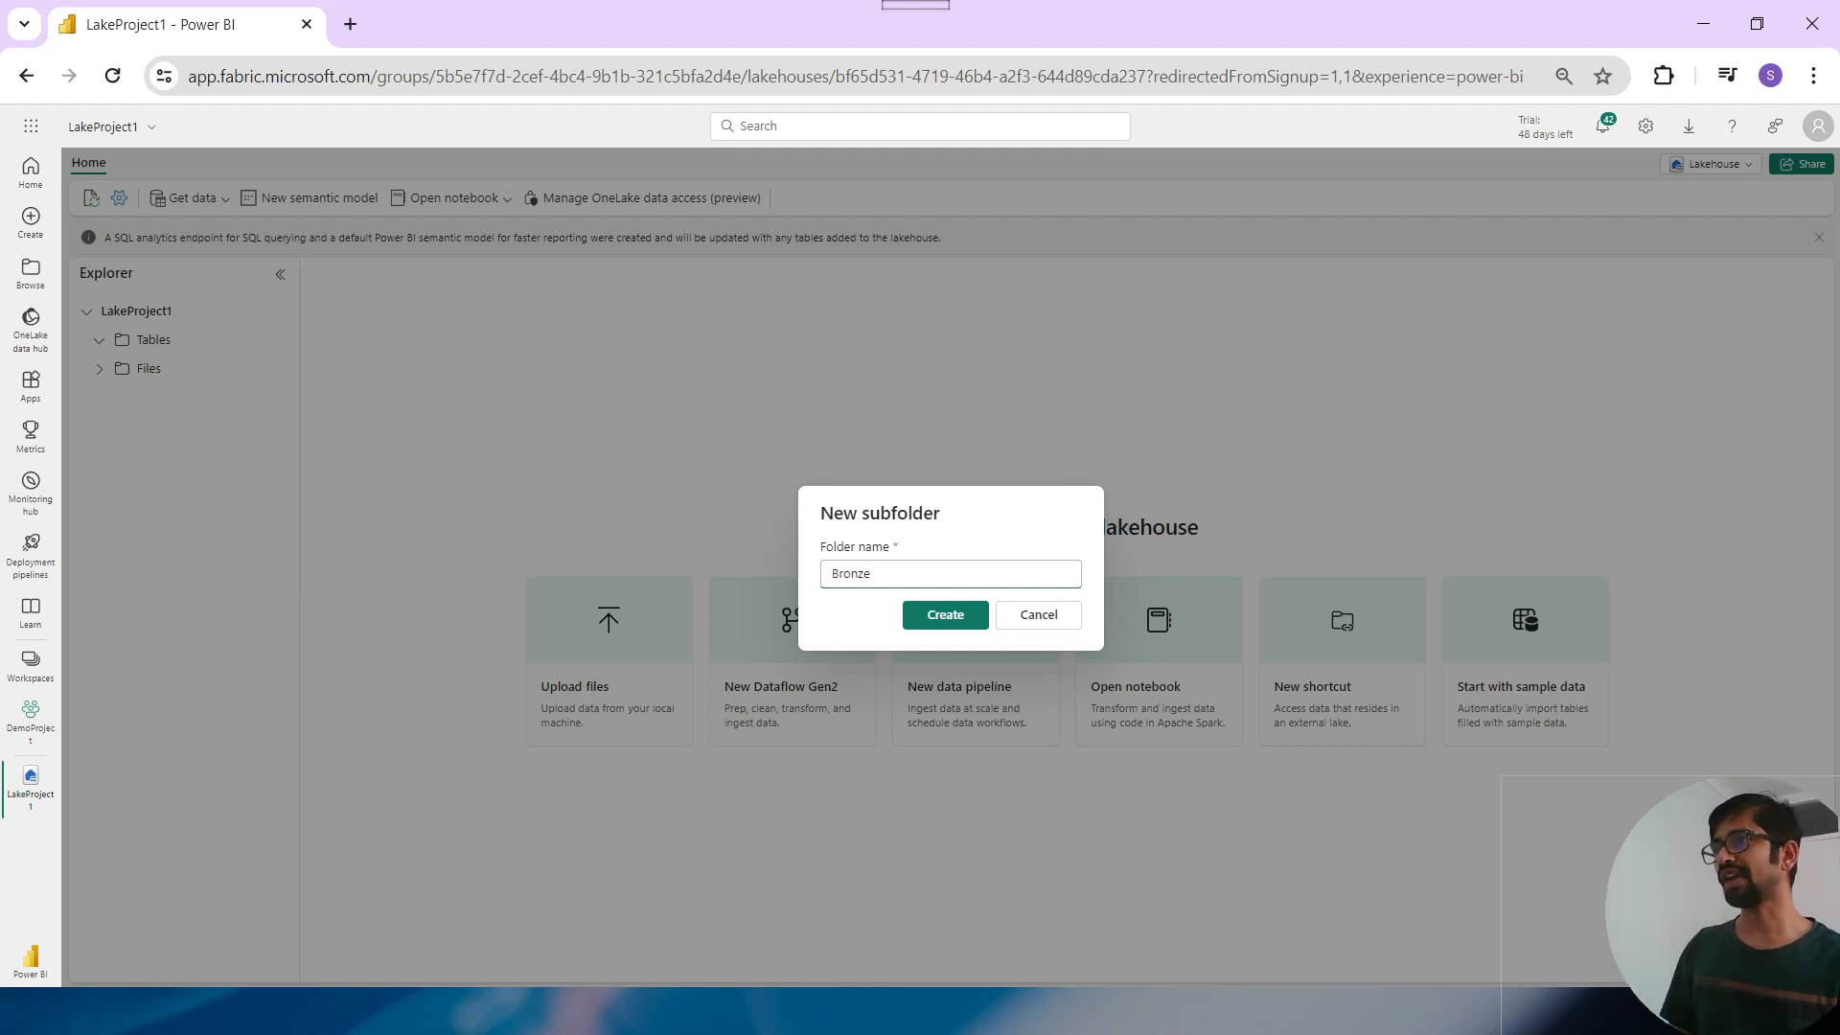
key("Return")
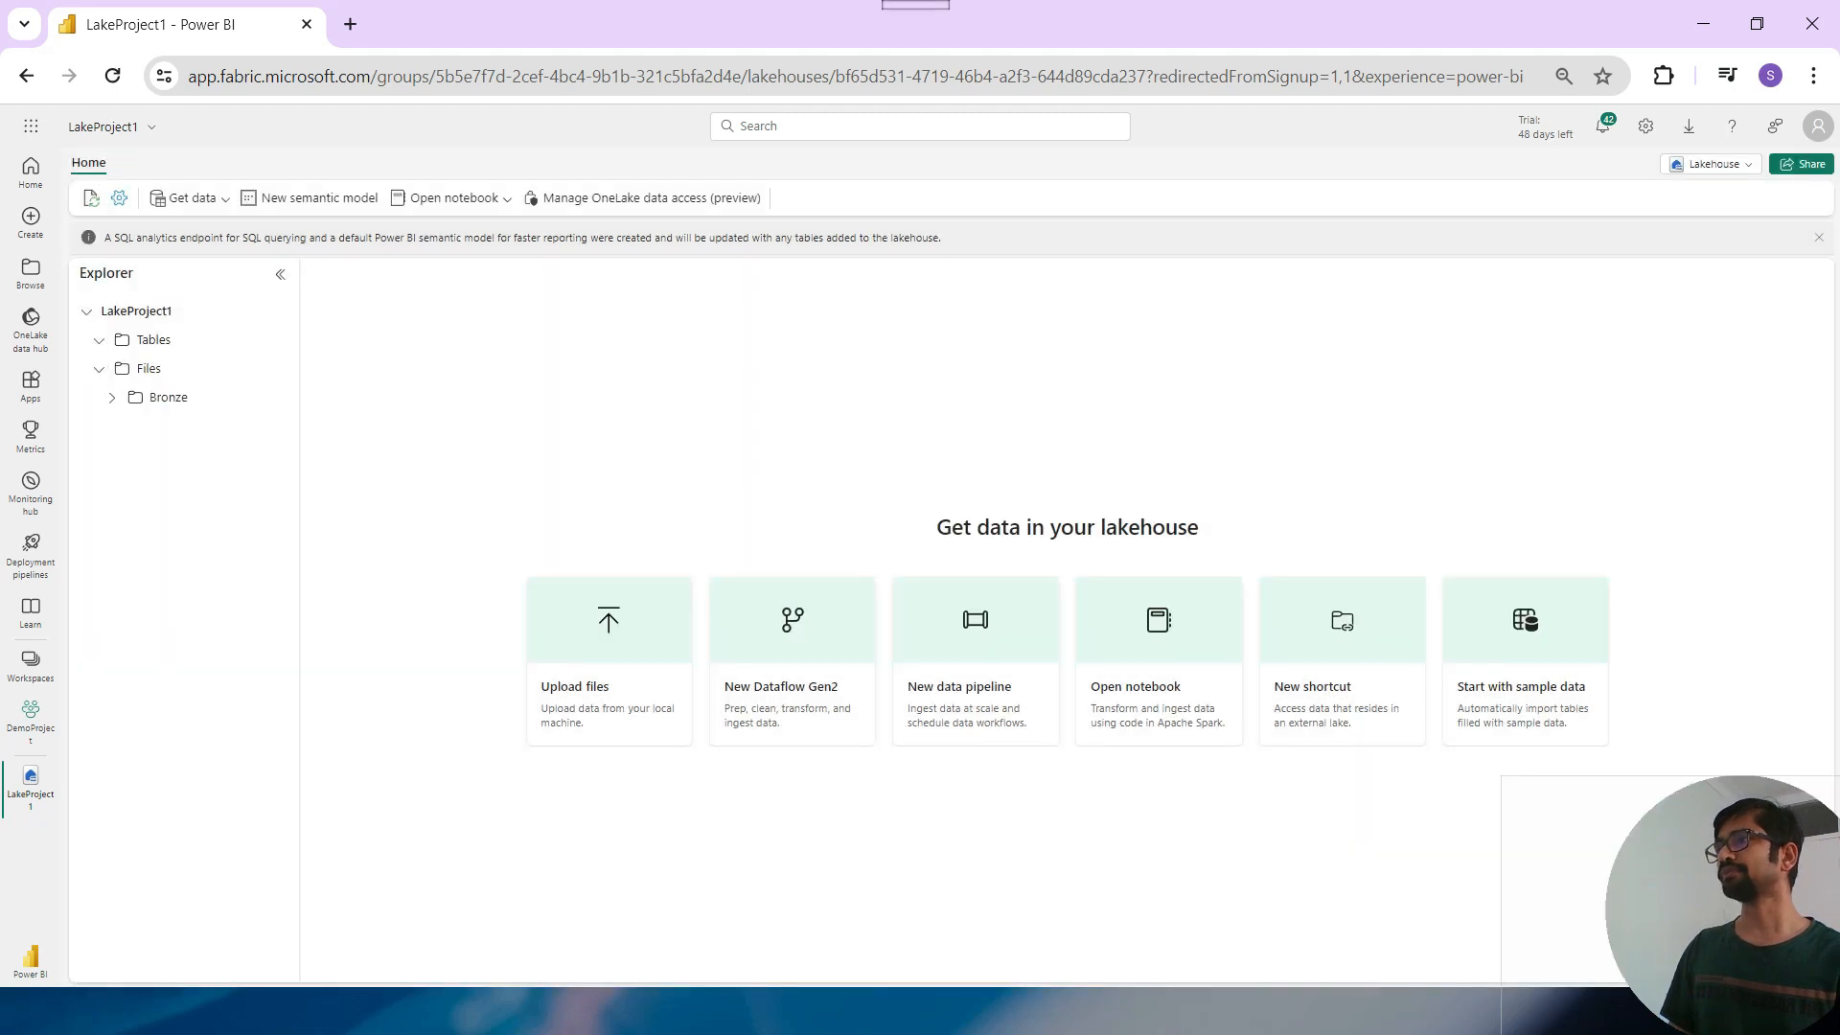
Create a subfolder named Accounts inside the Bronze folder.
left_click(113, 397)
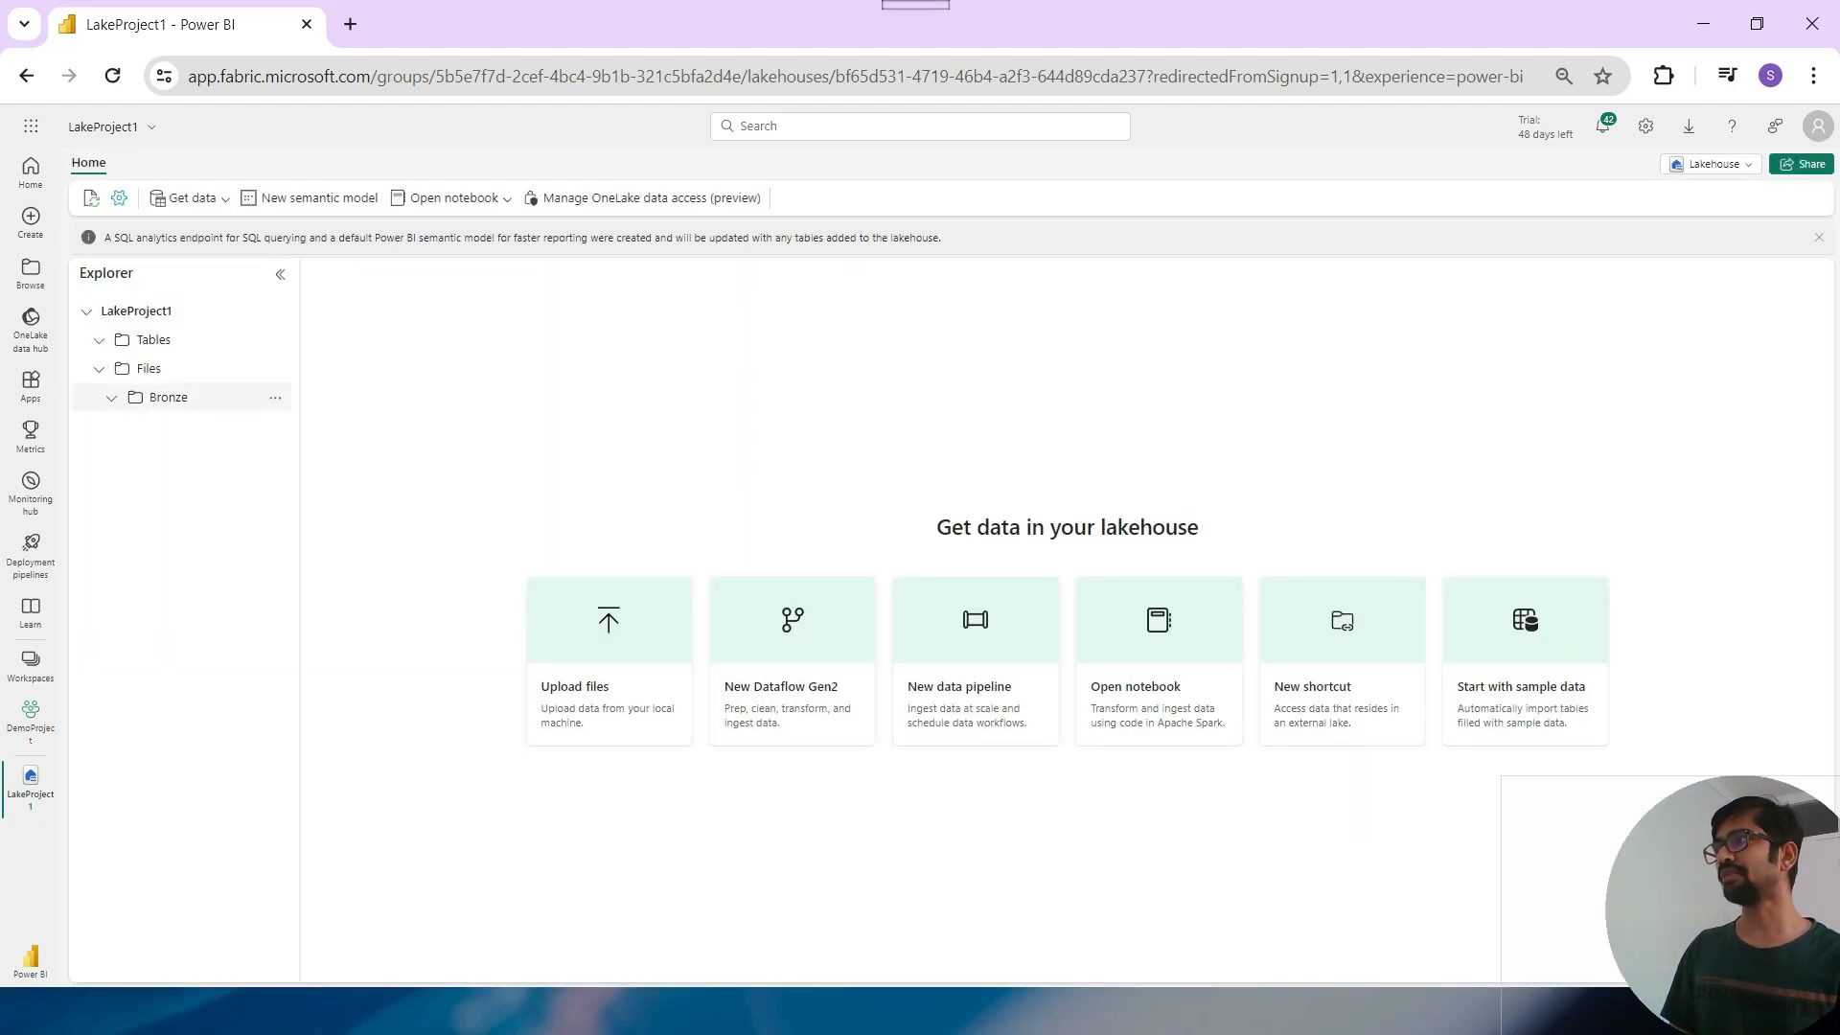
left_click(275, 397)
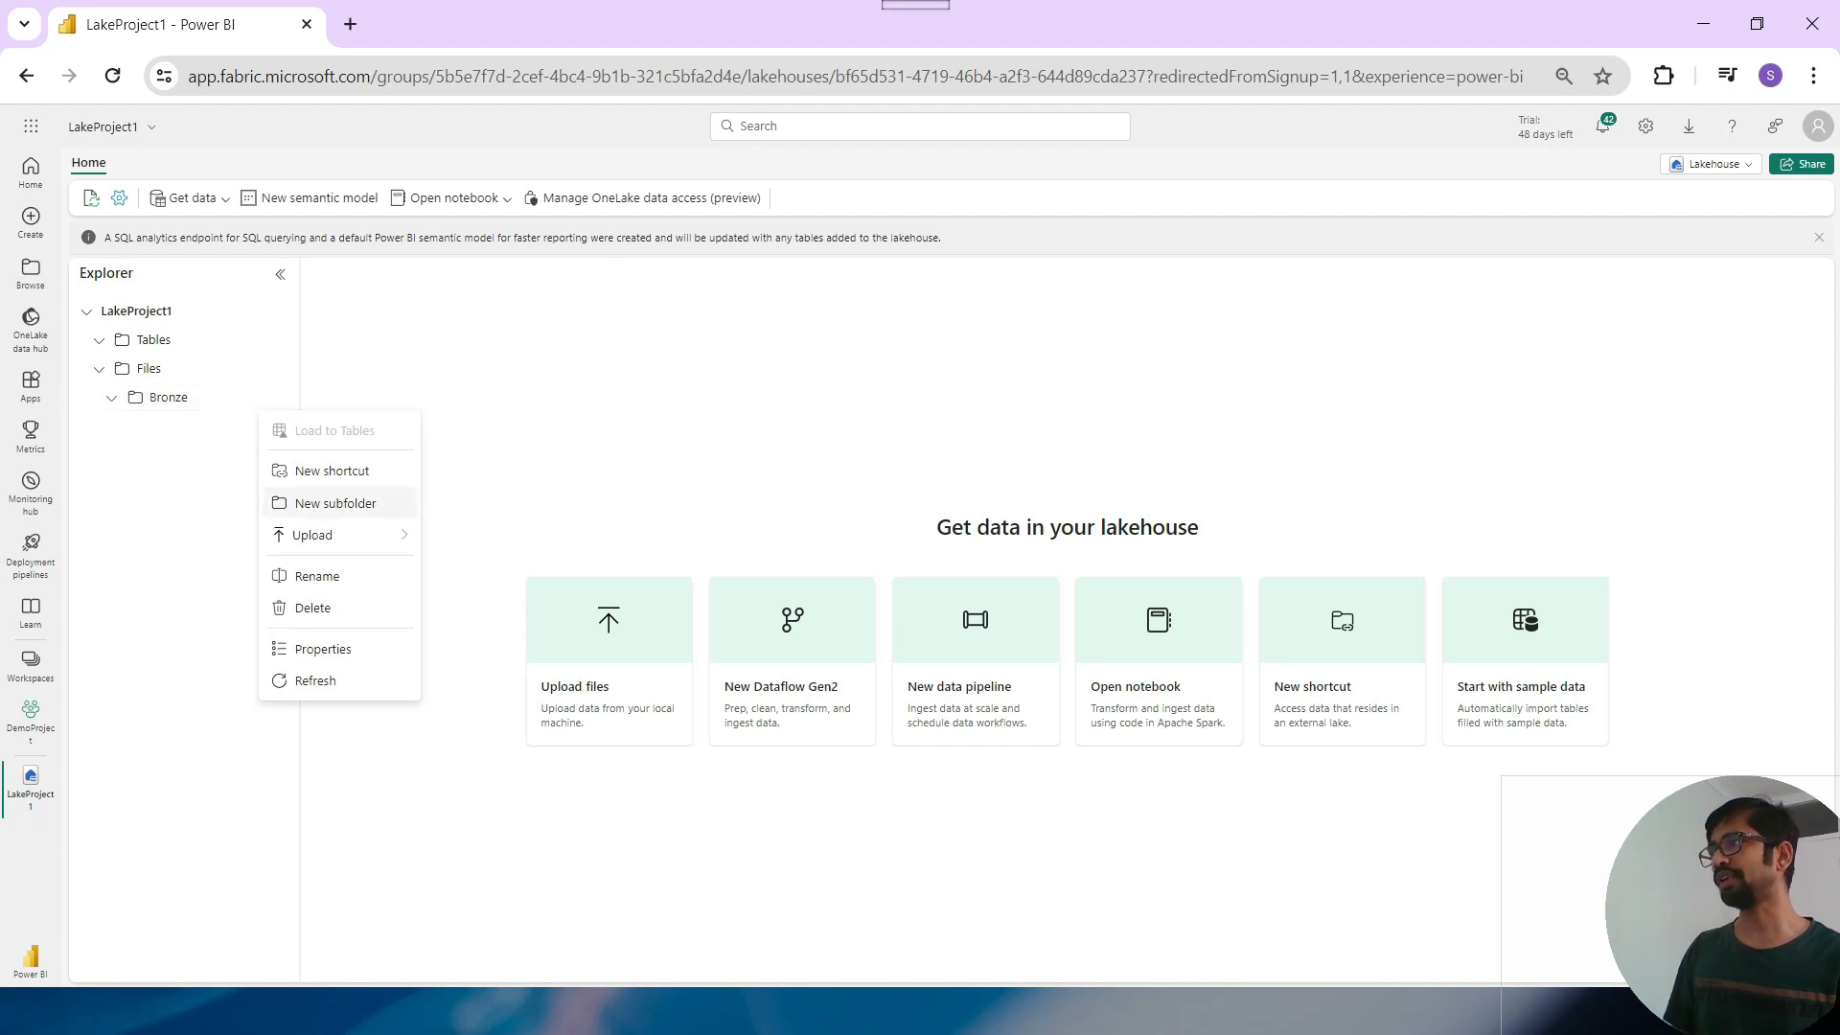
left_click(336, 503)
type("Account")
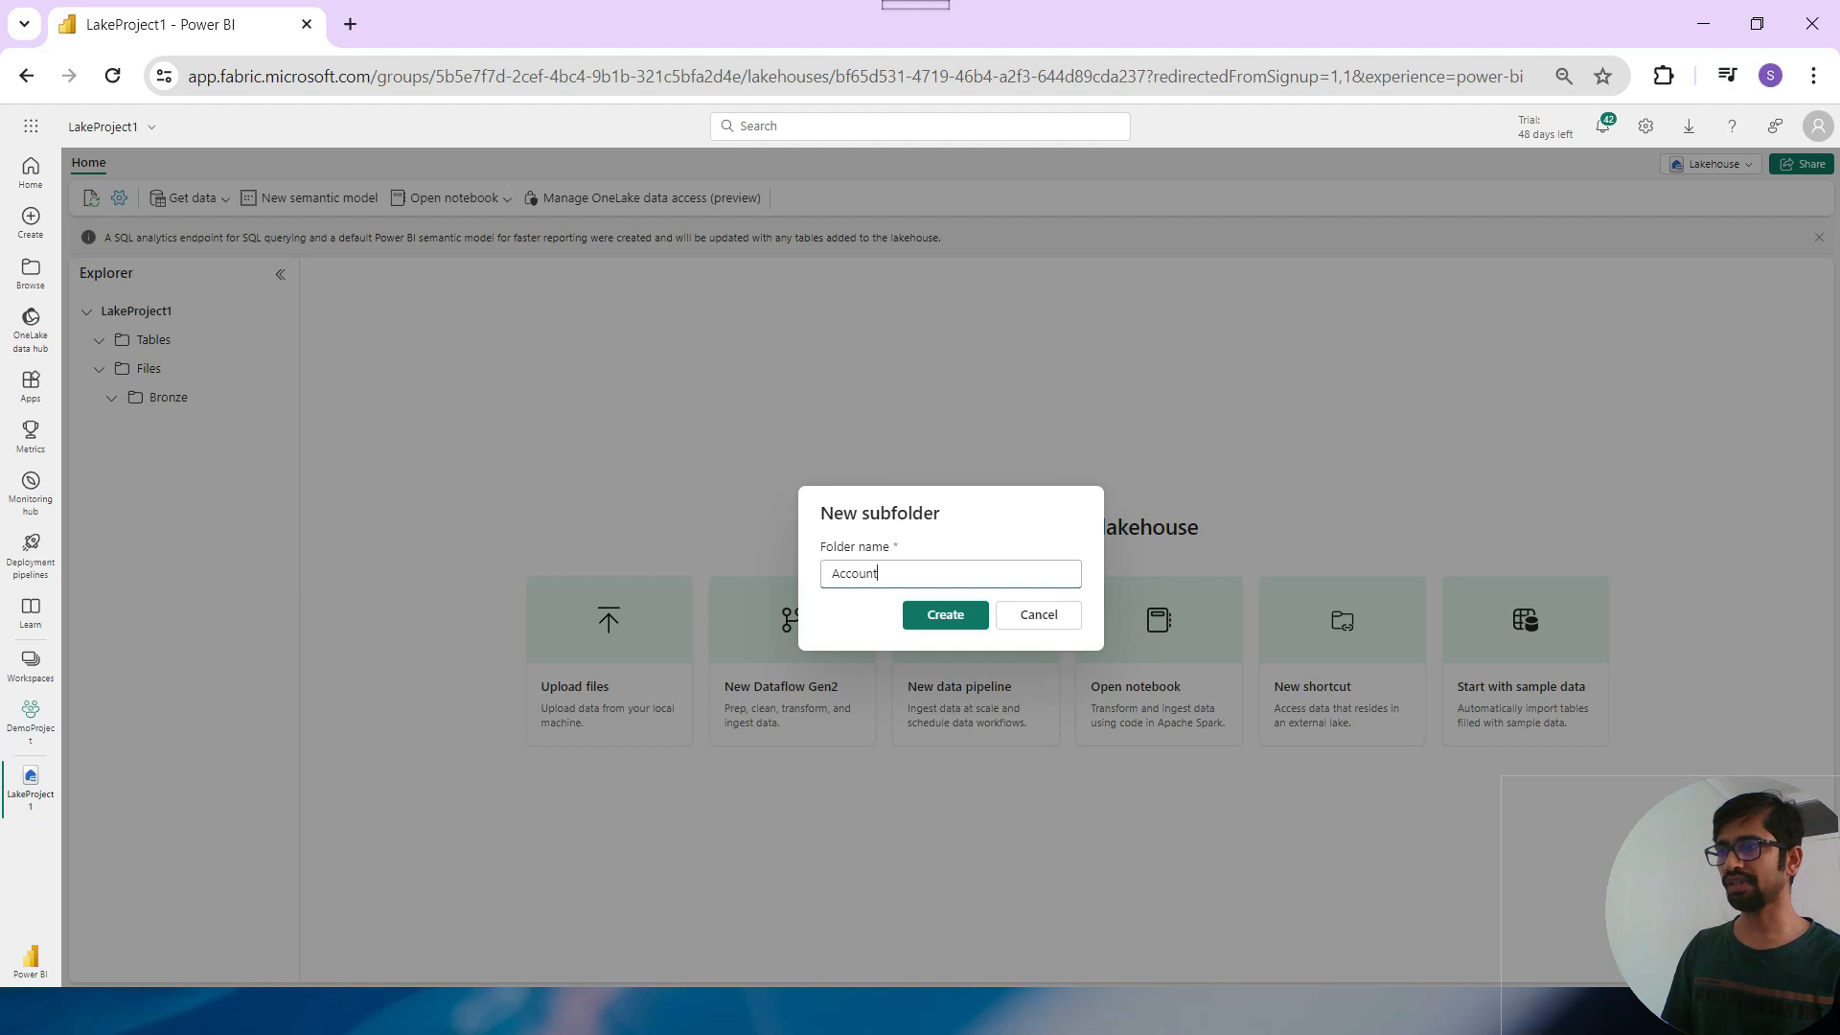
type("s")
key("Return")
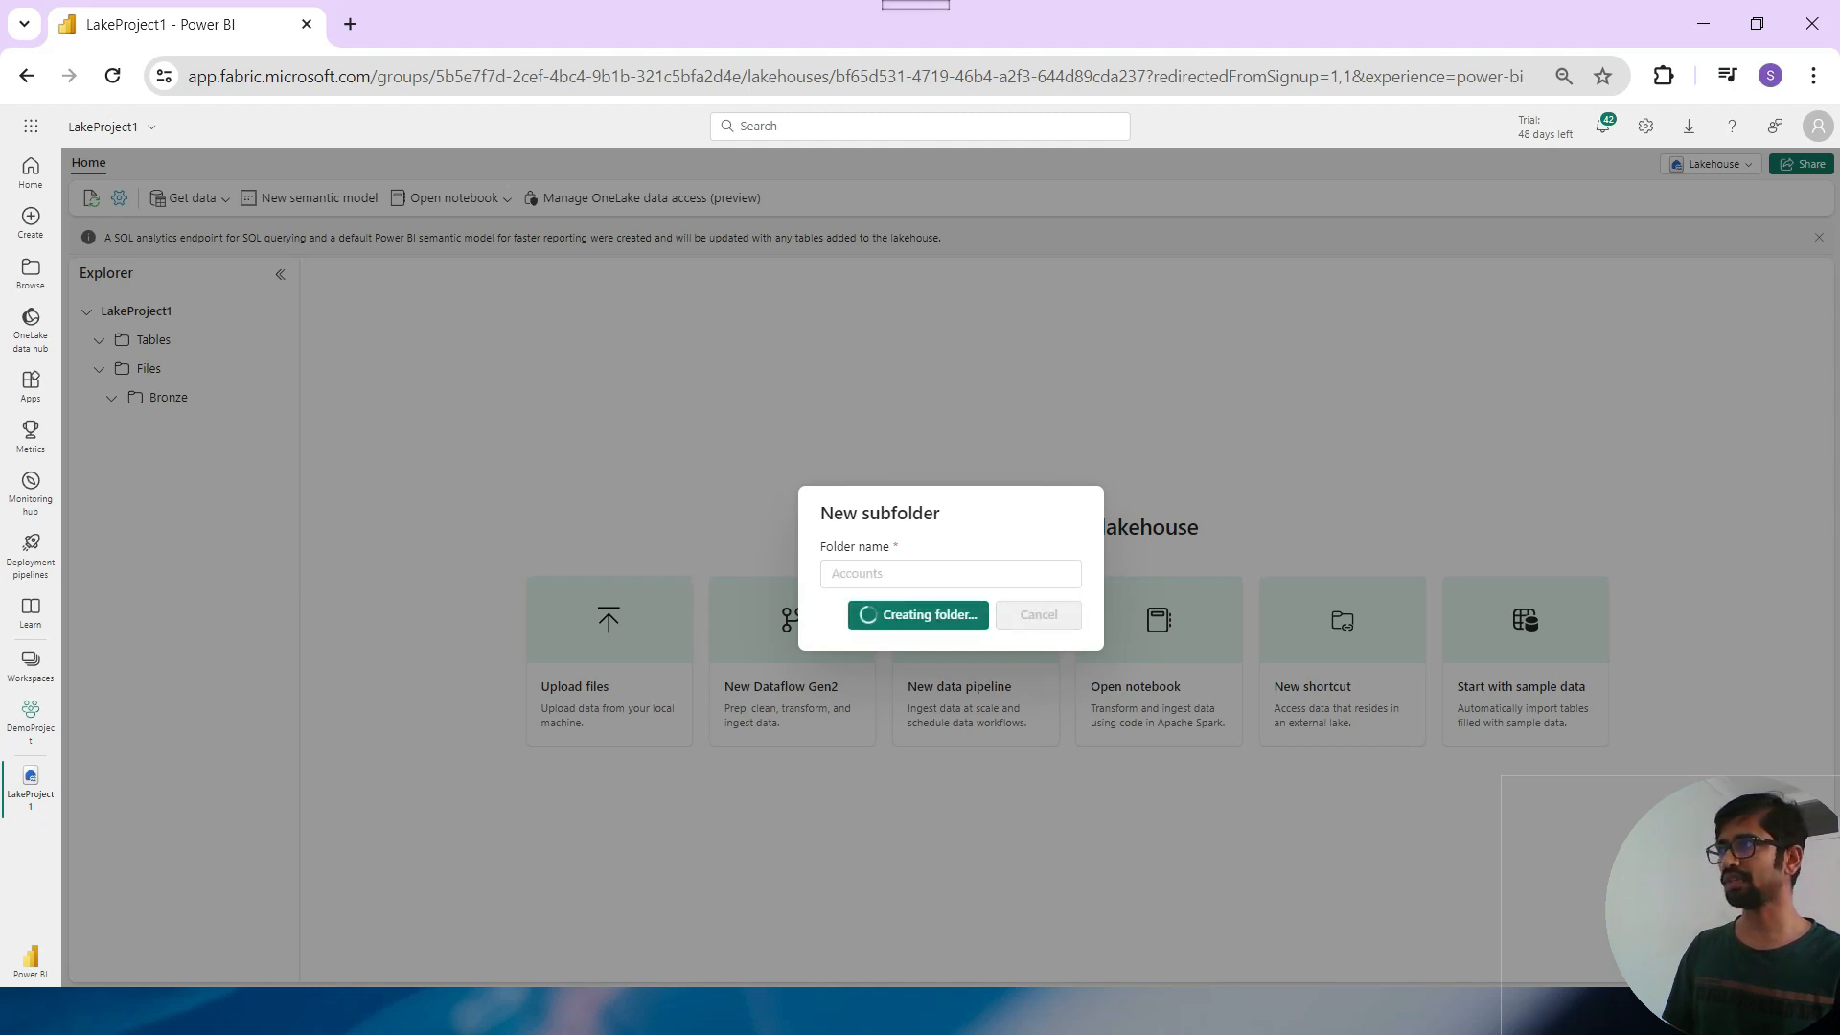
Upload Transaction Category File.csv from the local Datasets folder into the lakehouse's Accounts folder.
left_click(275, 425)
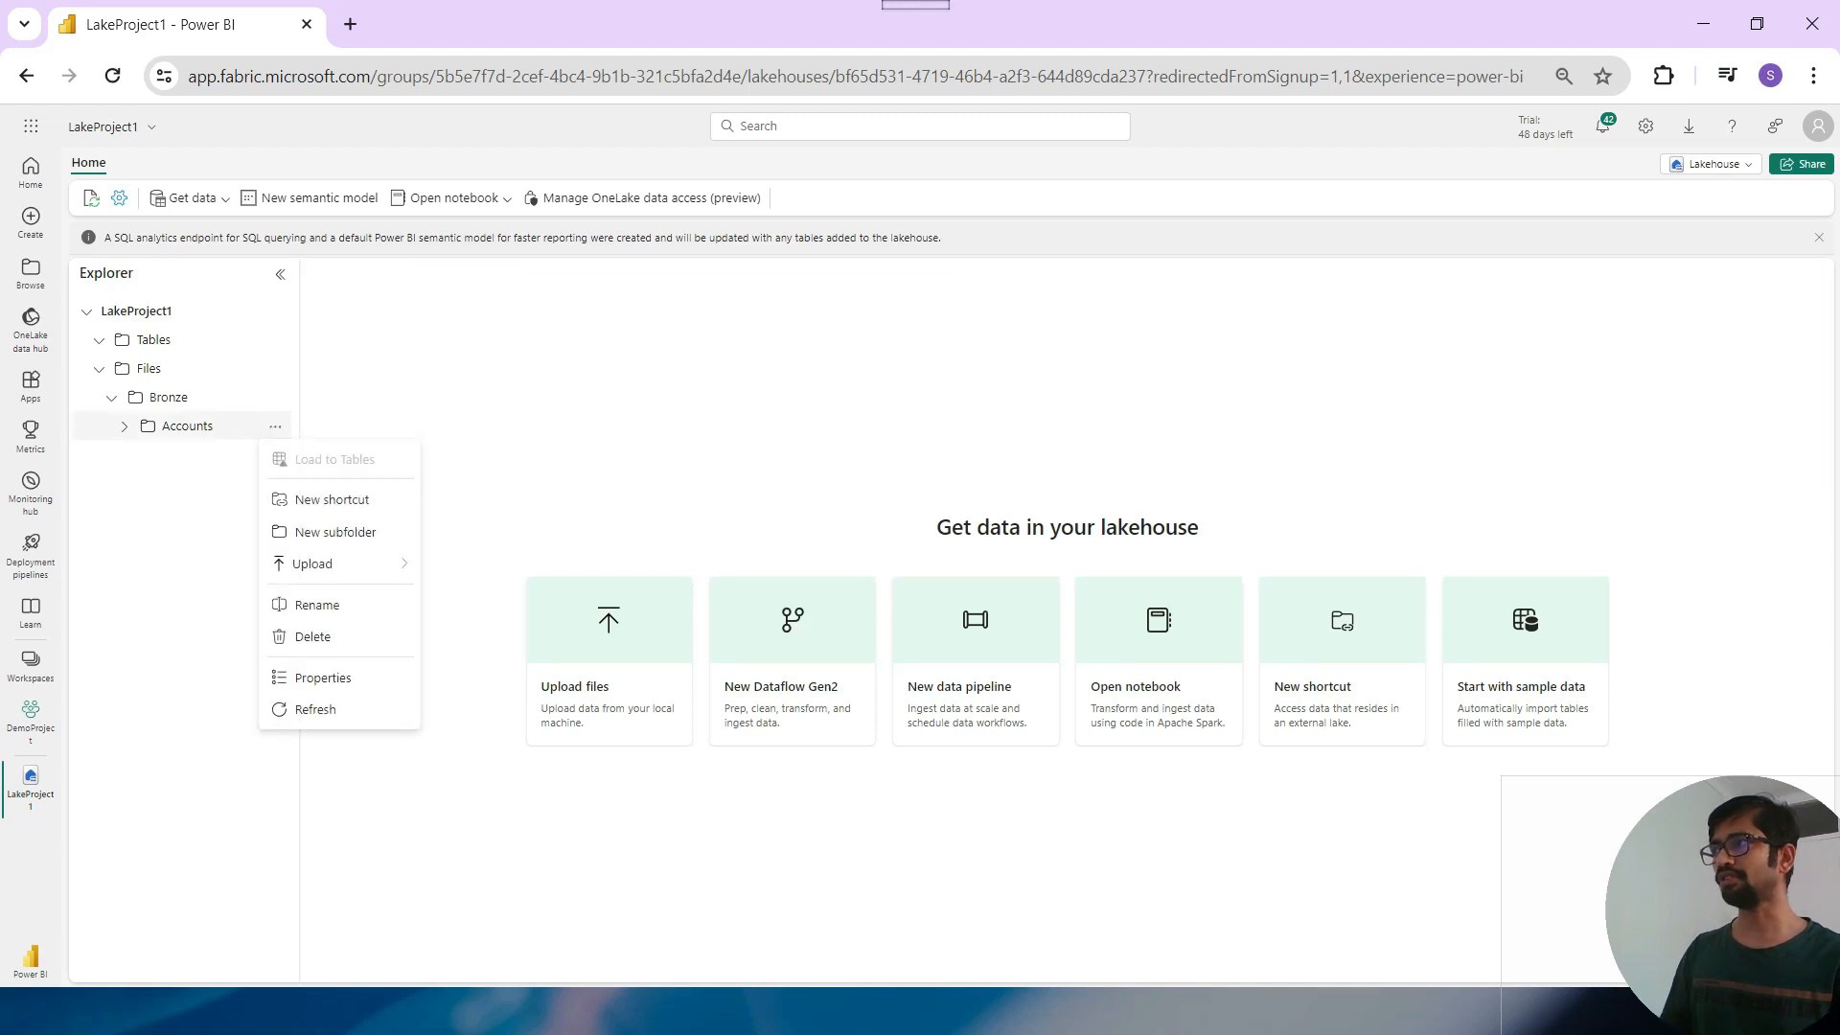
mouse_move(355, 563)
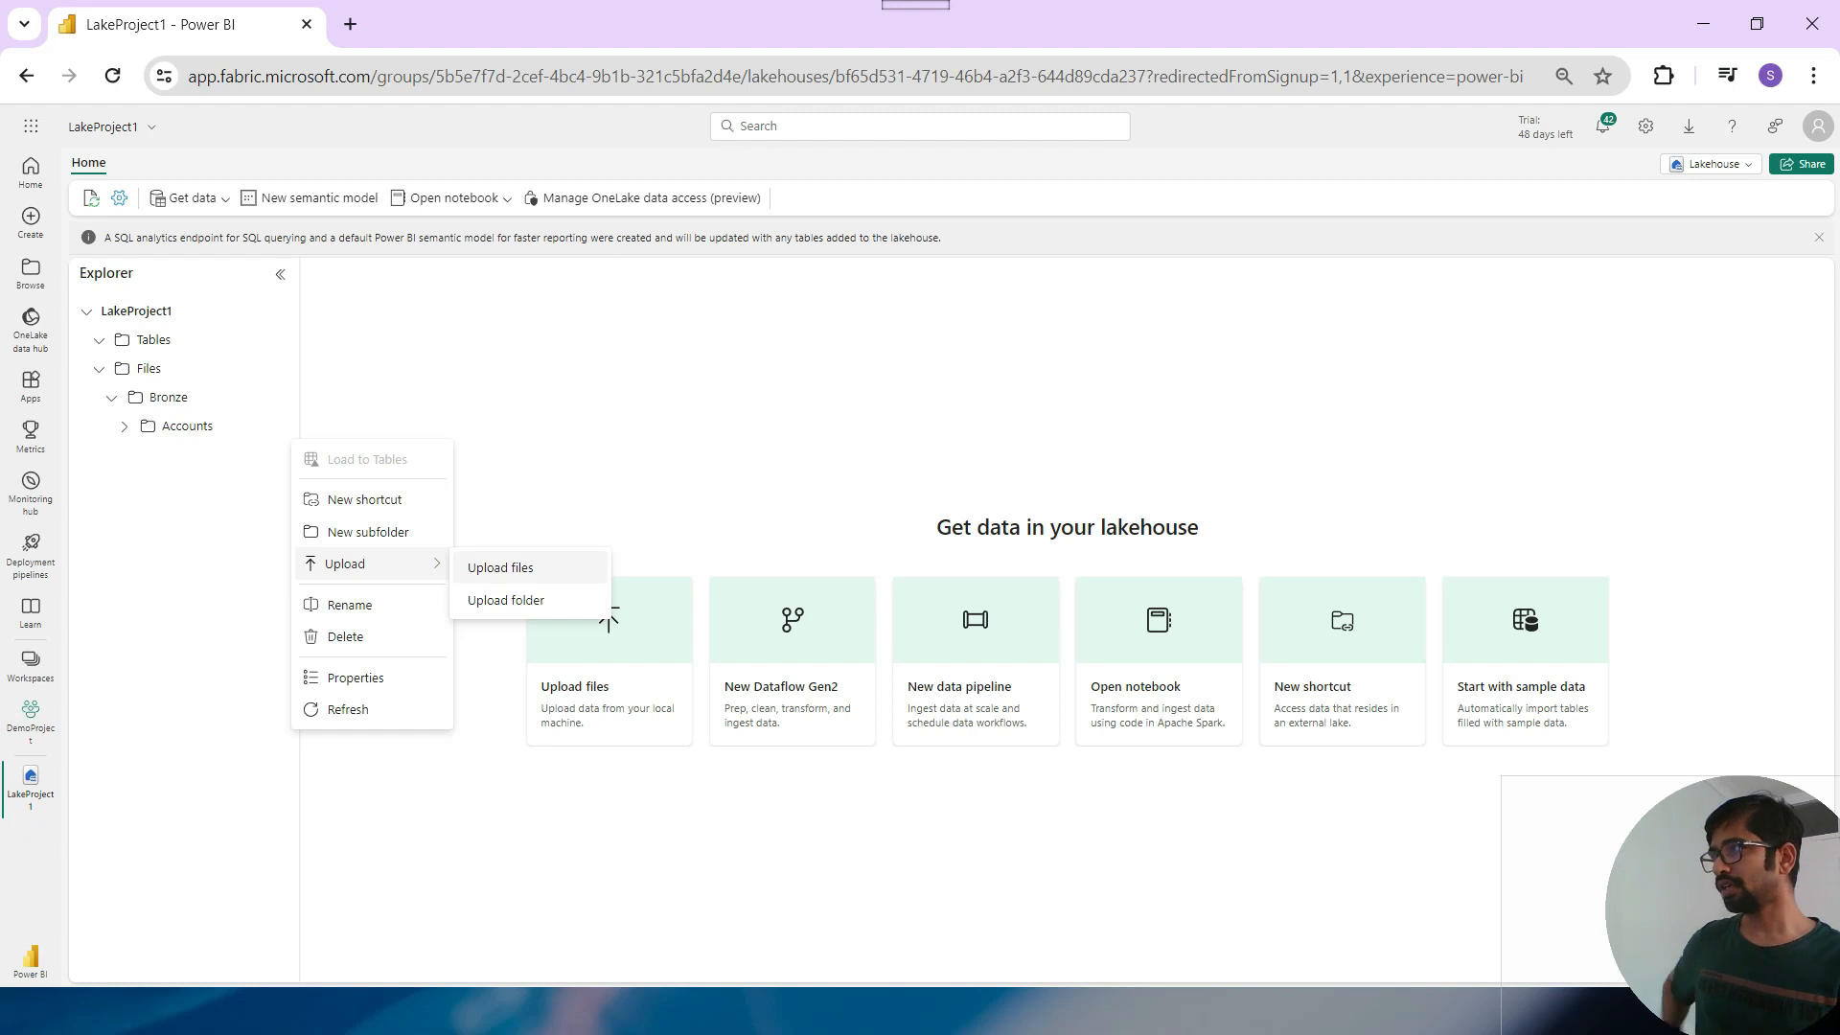
left_click(501, 568)
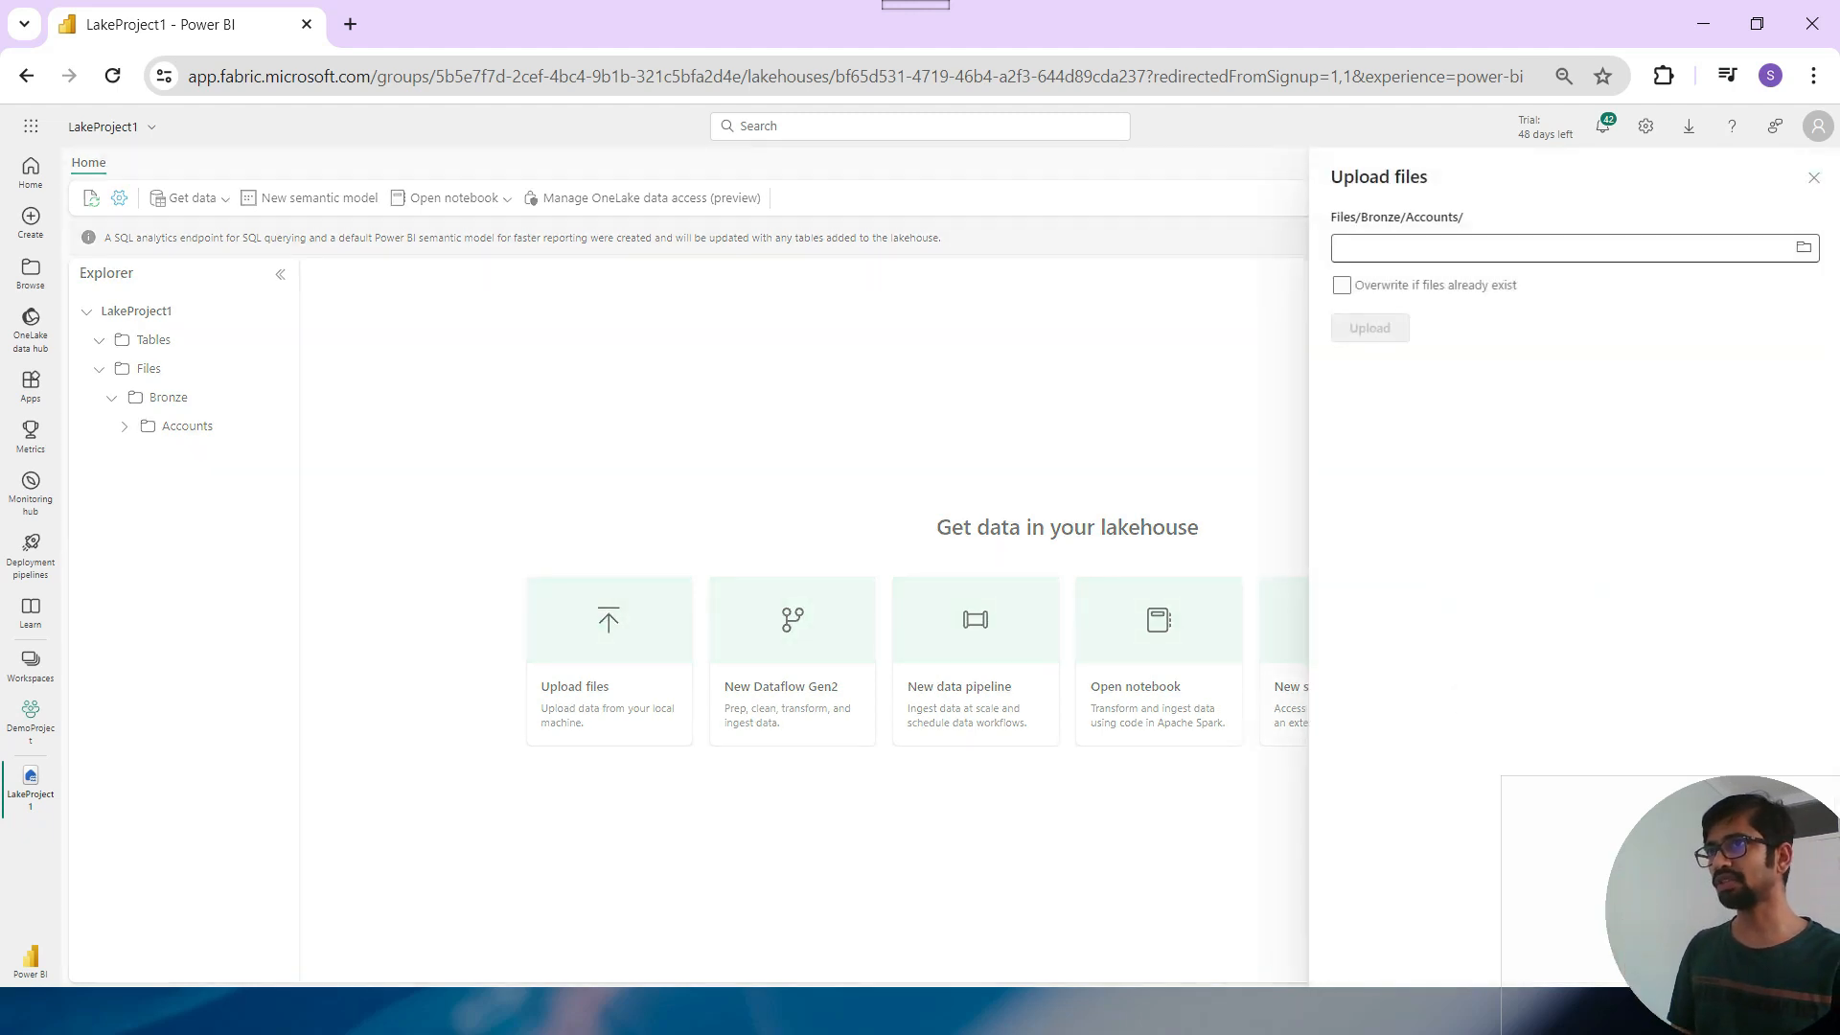
left_click(1803, 247)
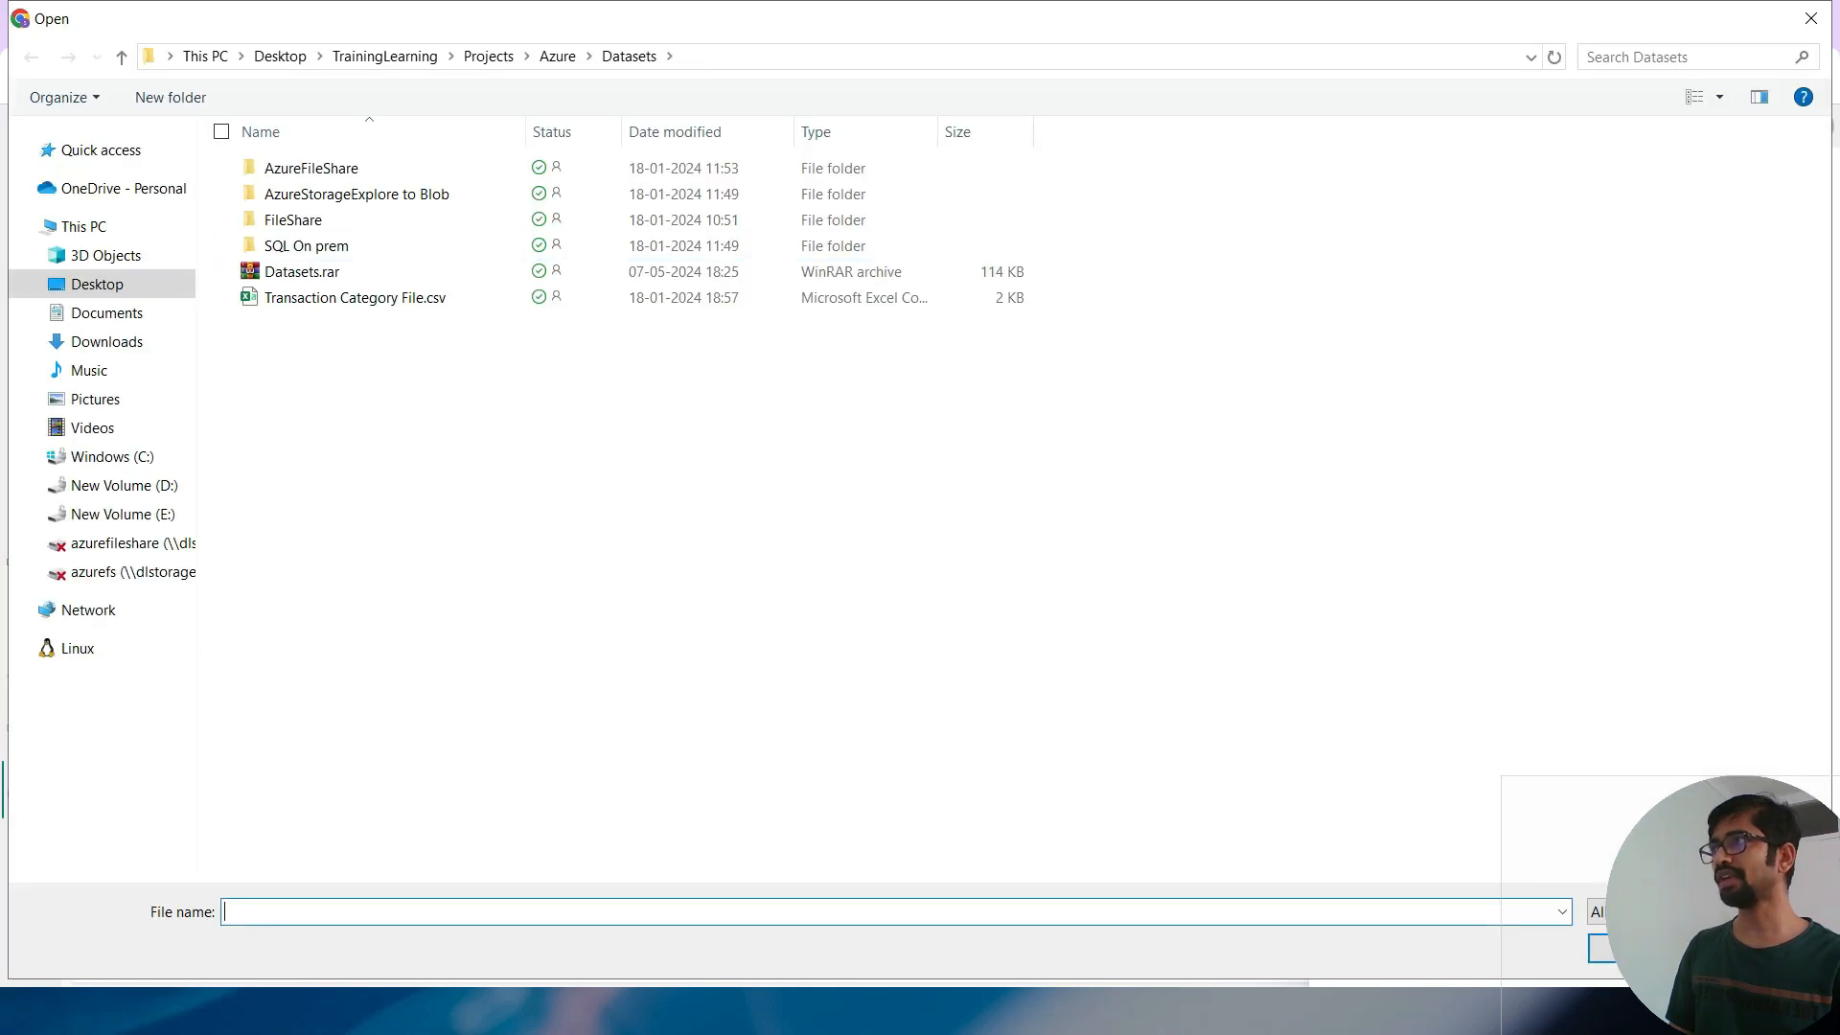
left_click(354, 298)
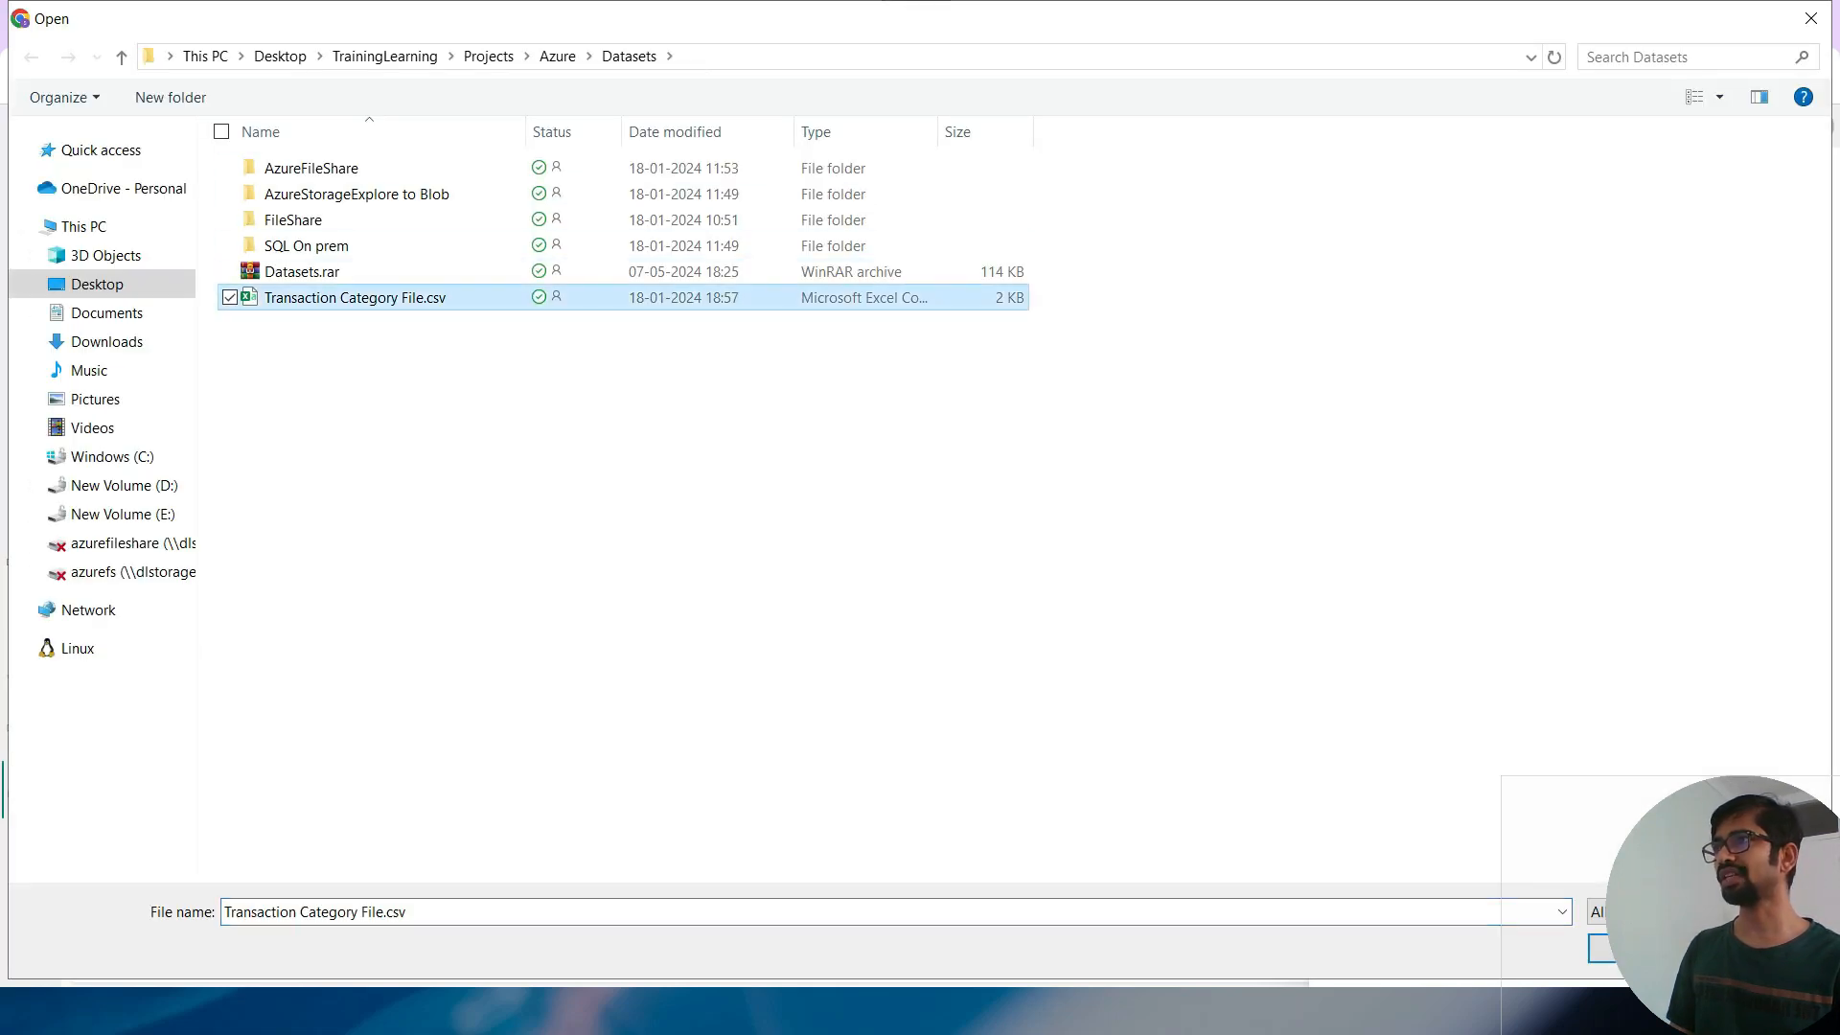
left_click(1643, 949)
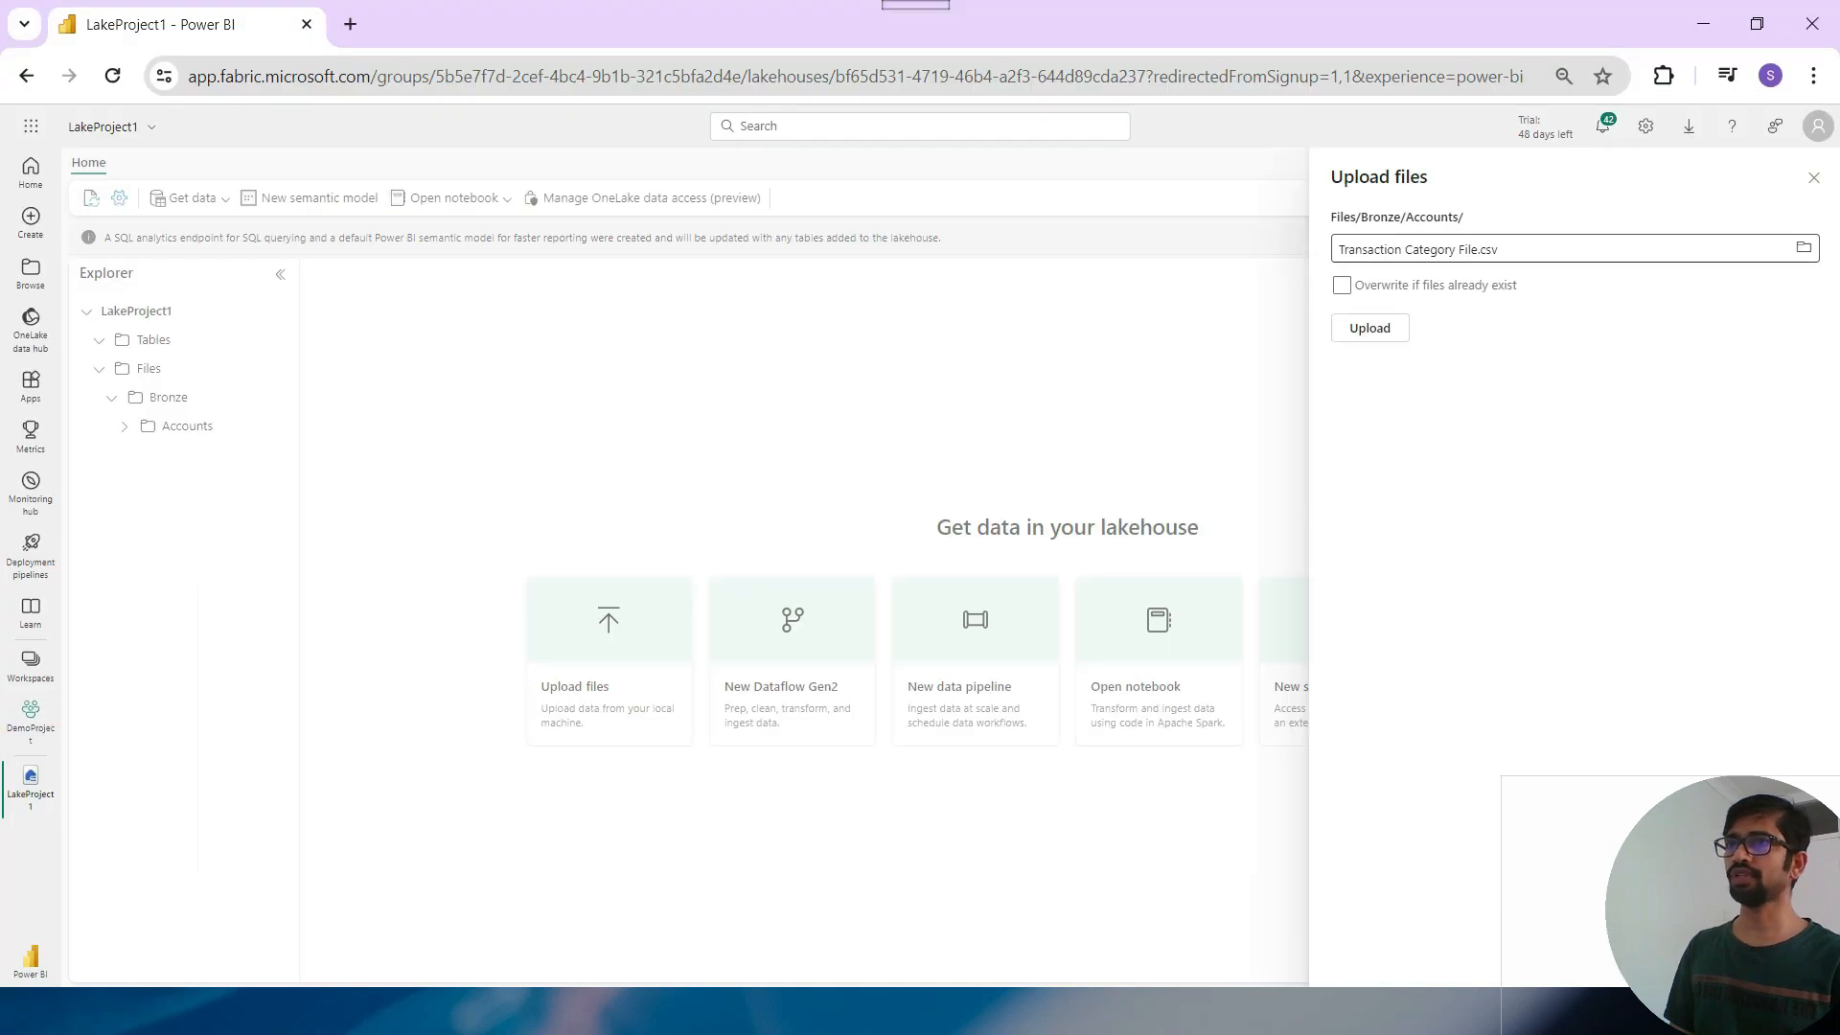
left_click(1369, 327)
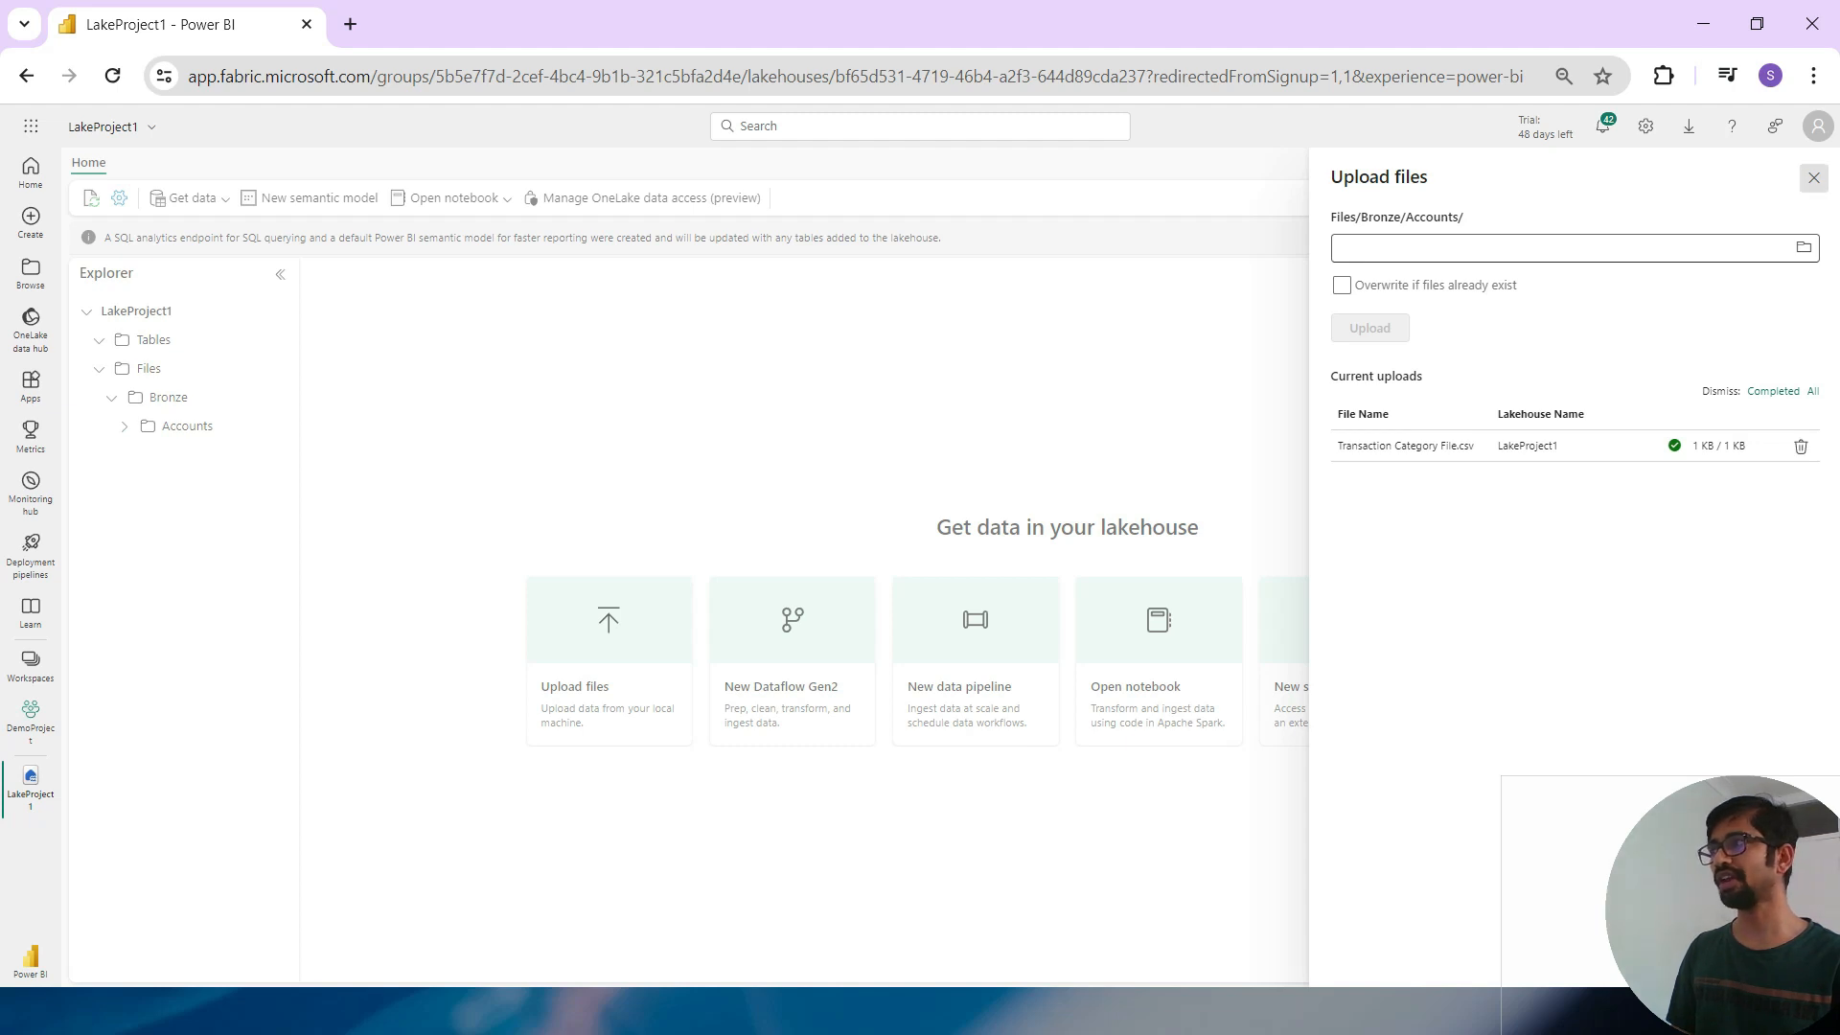
left_click(1812, 178)
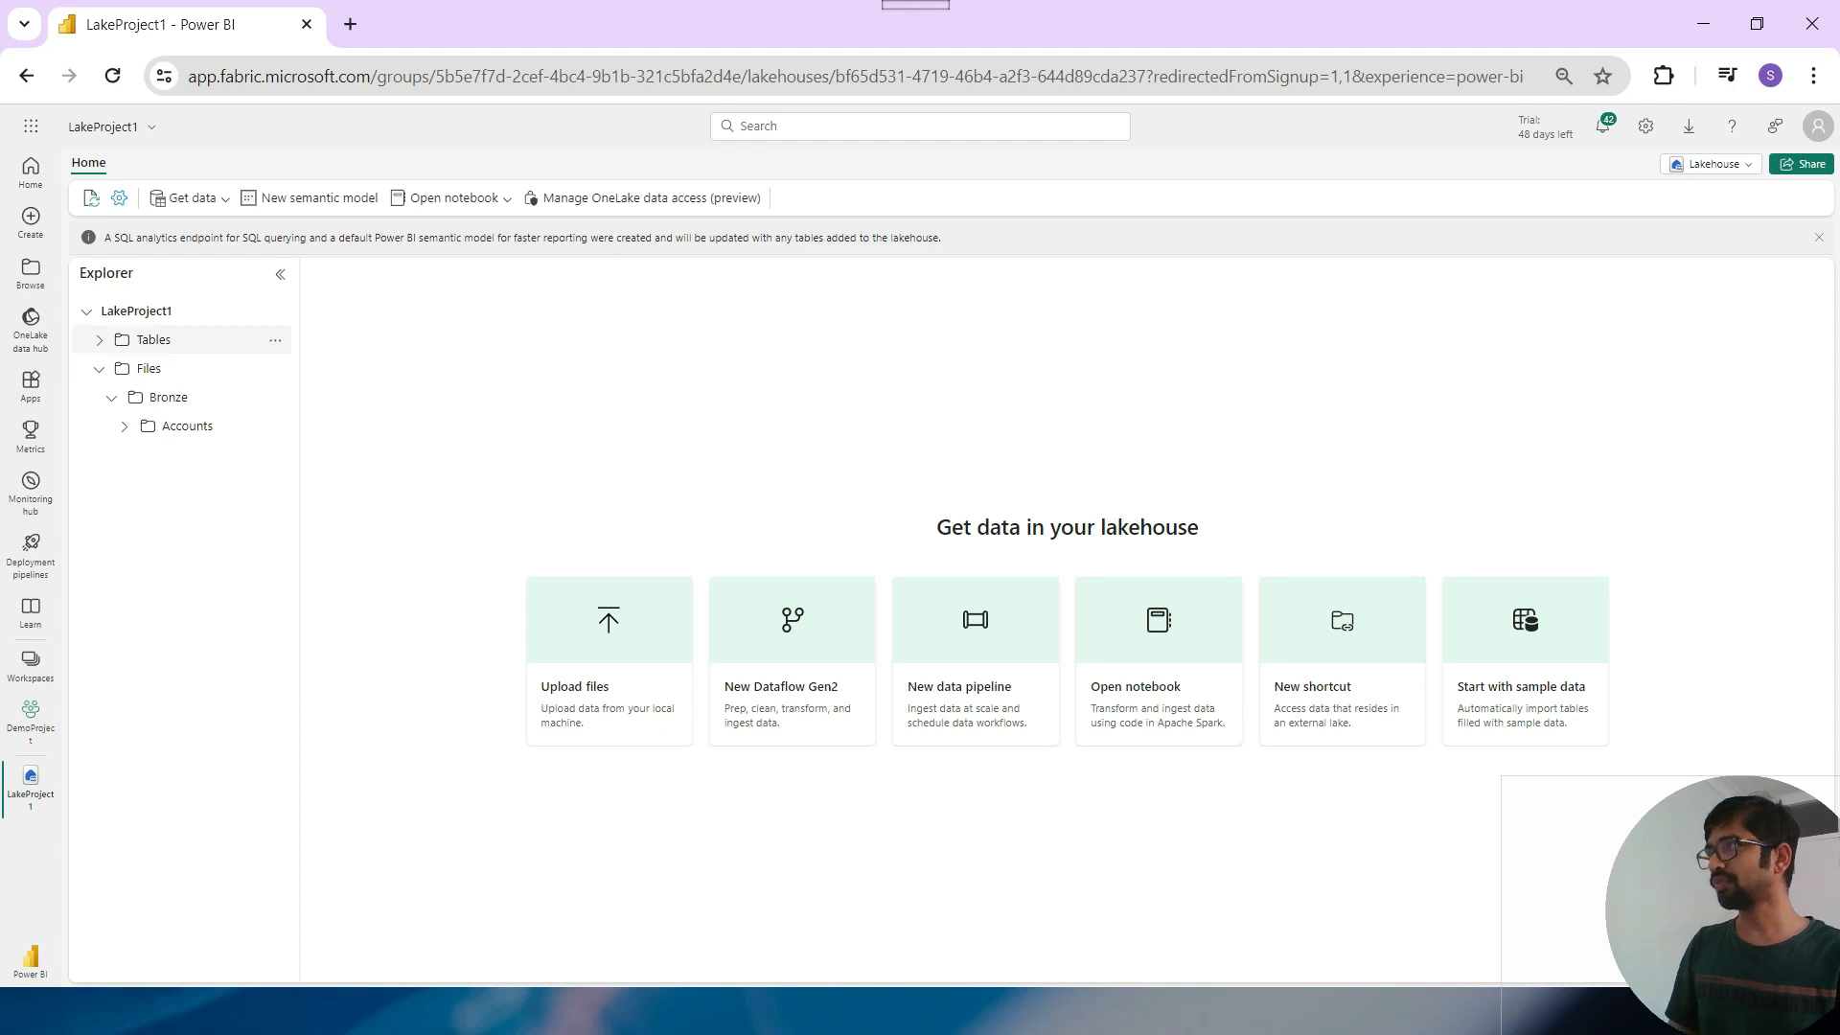
Examine the actions offered for Tables and Files, including the source types available for a new shortcut under Files.
left_click(275, 340)
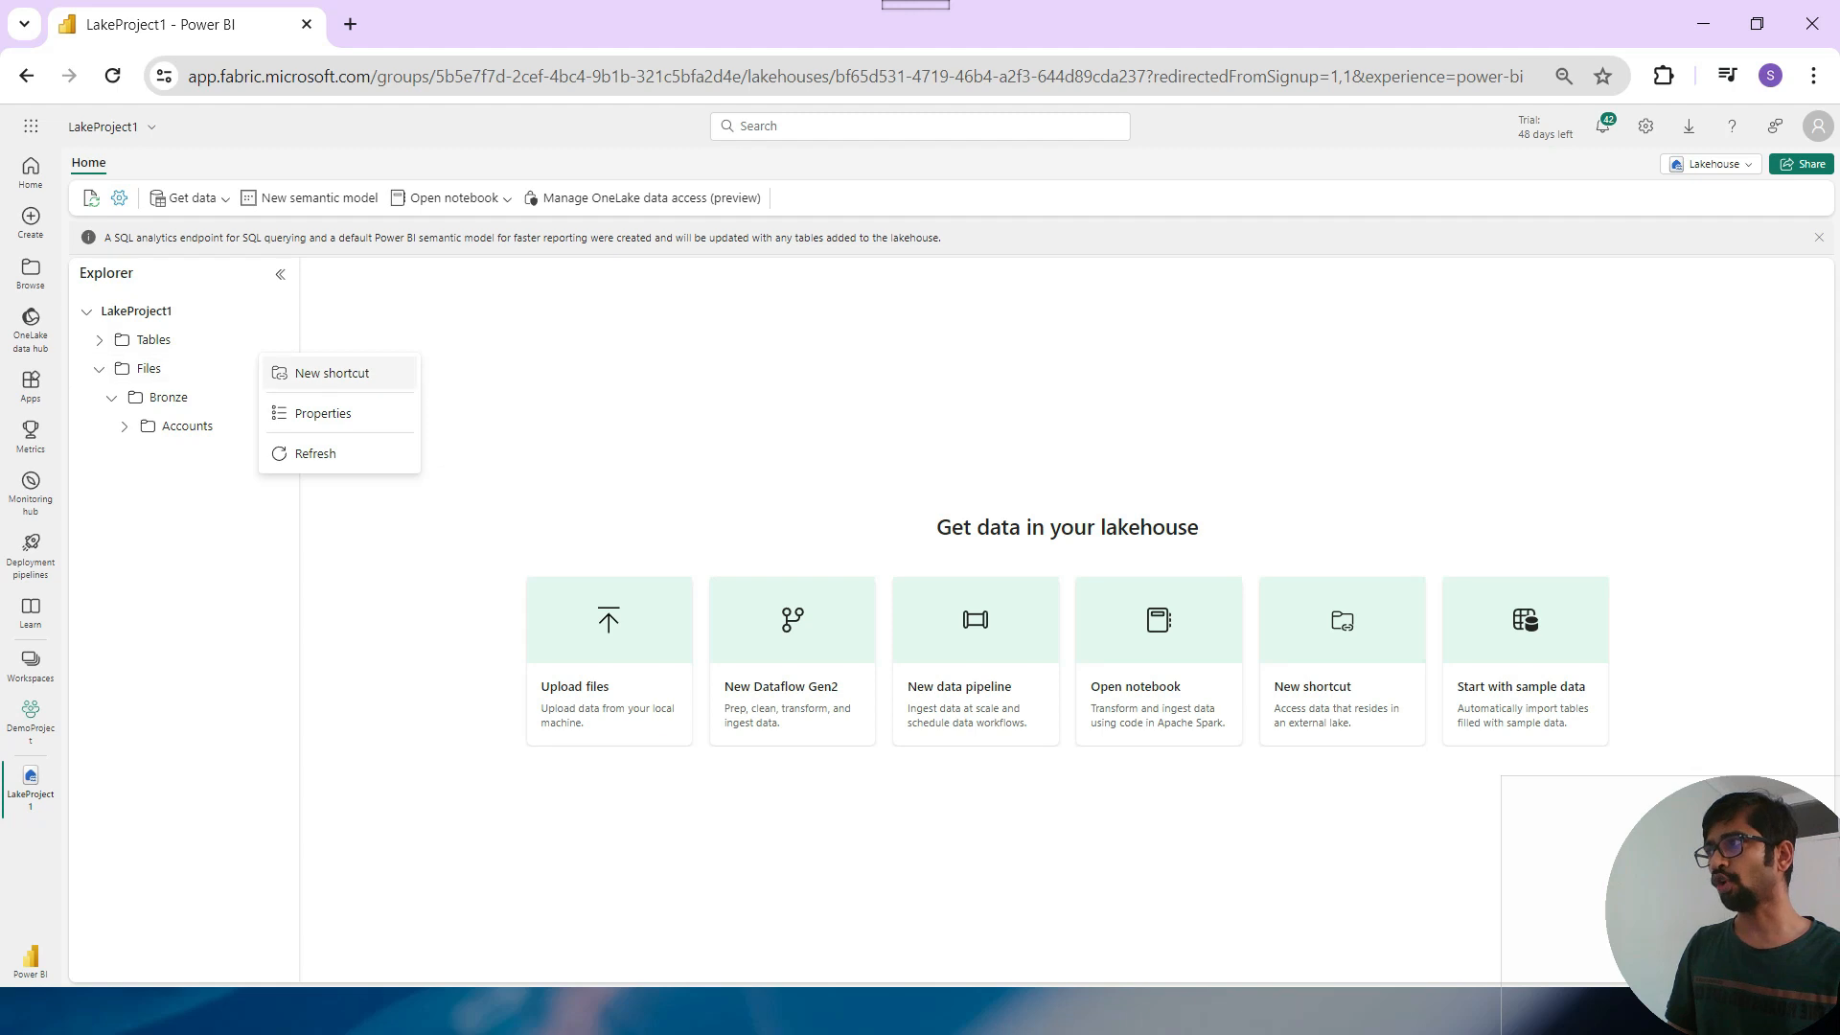
left_click(213, 369)
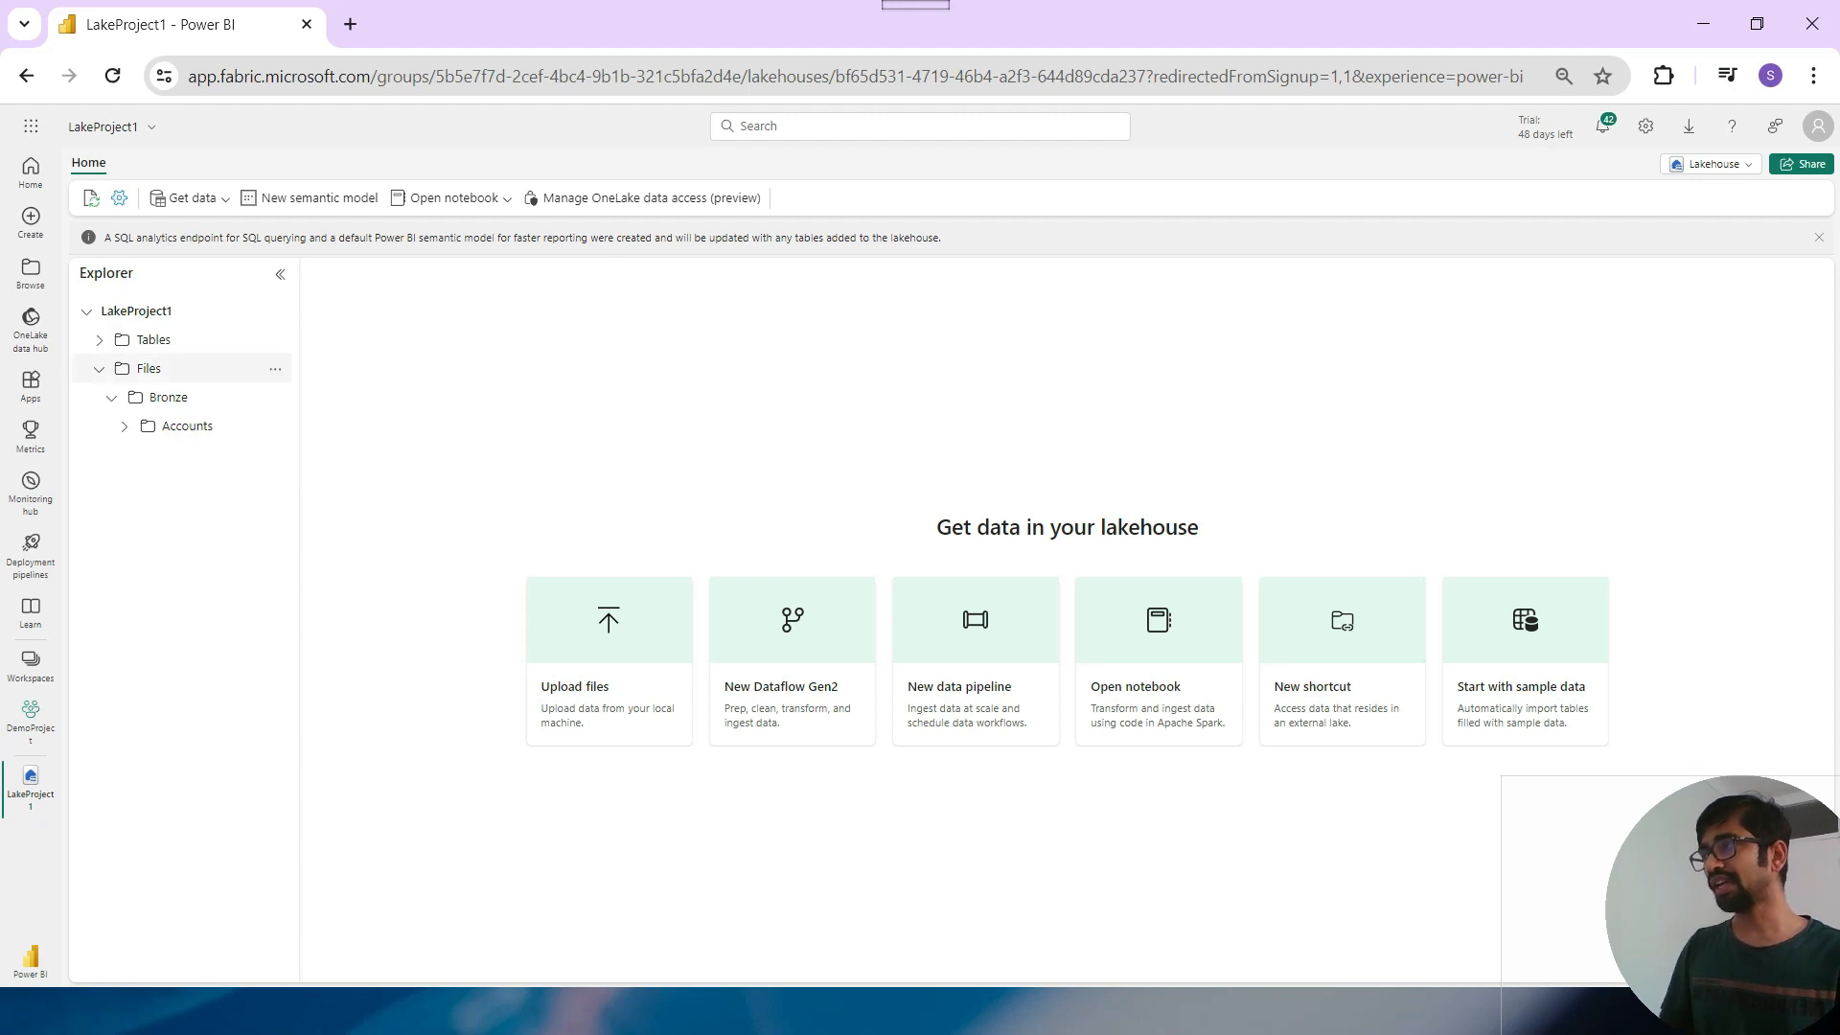
left_click(275, 369)
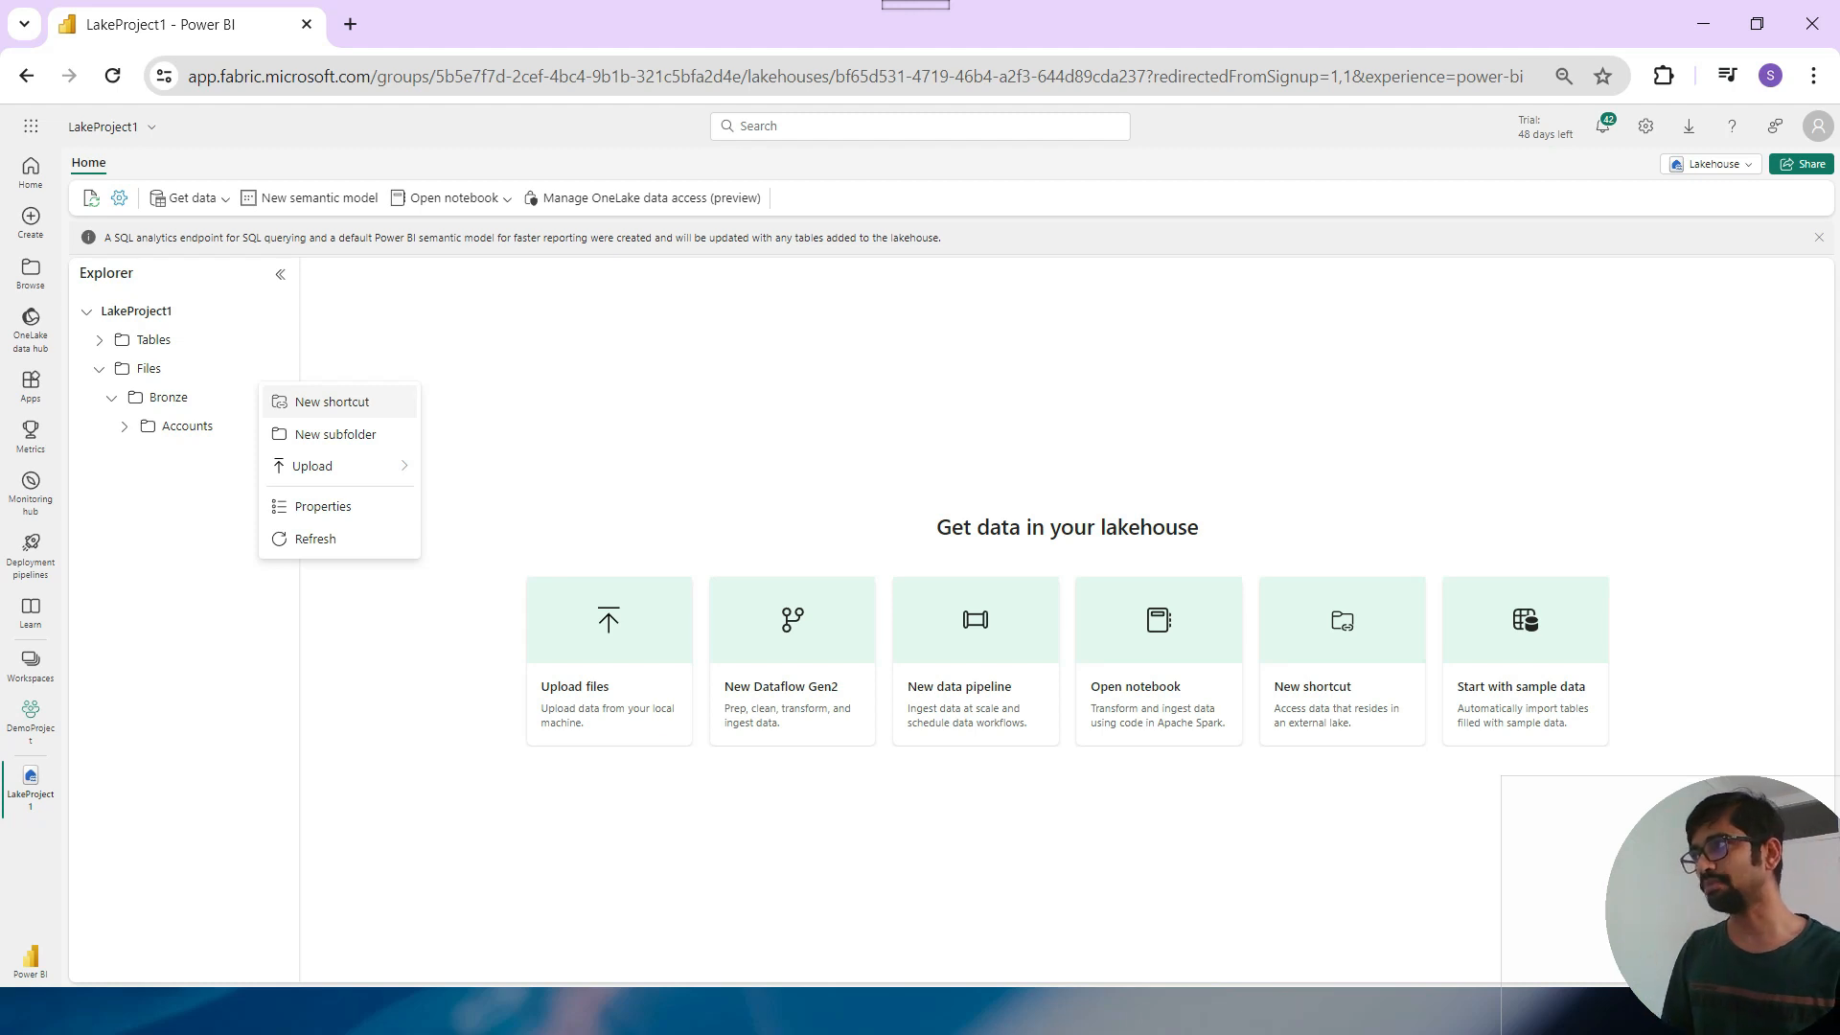
left_click(331, 402)
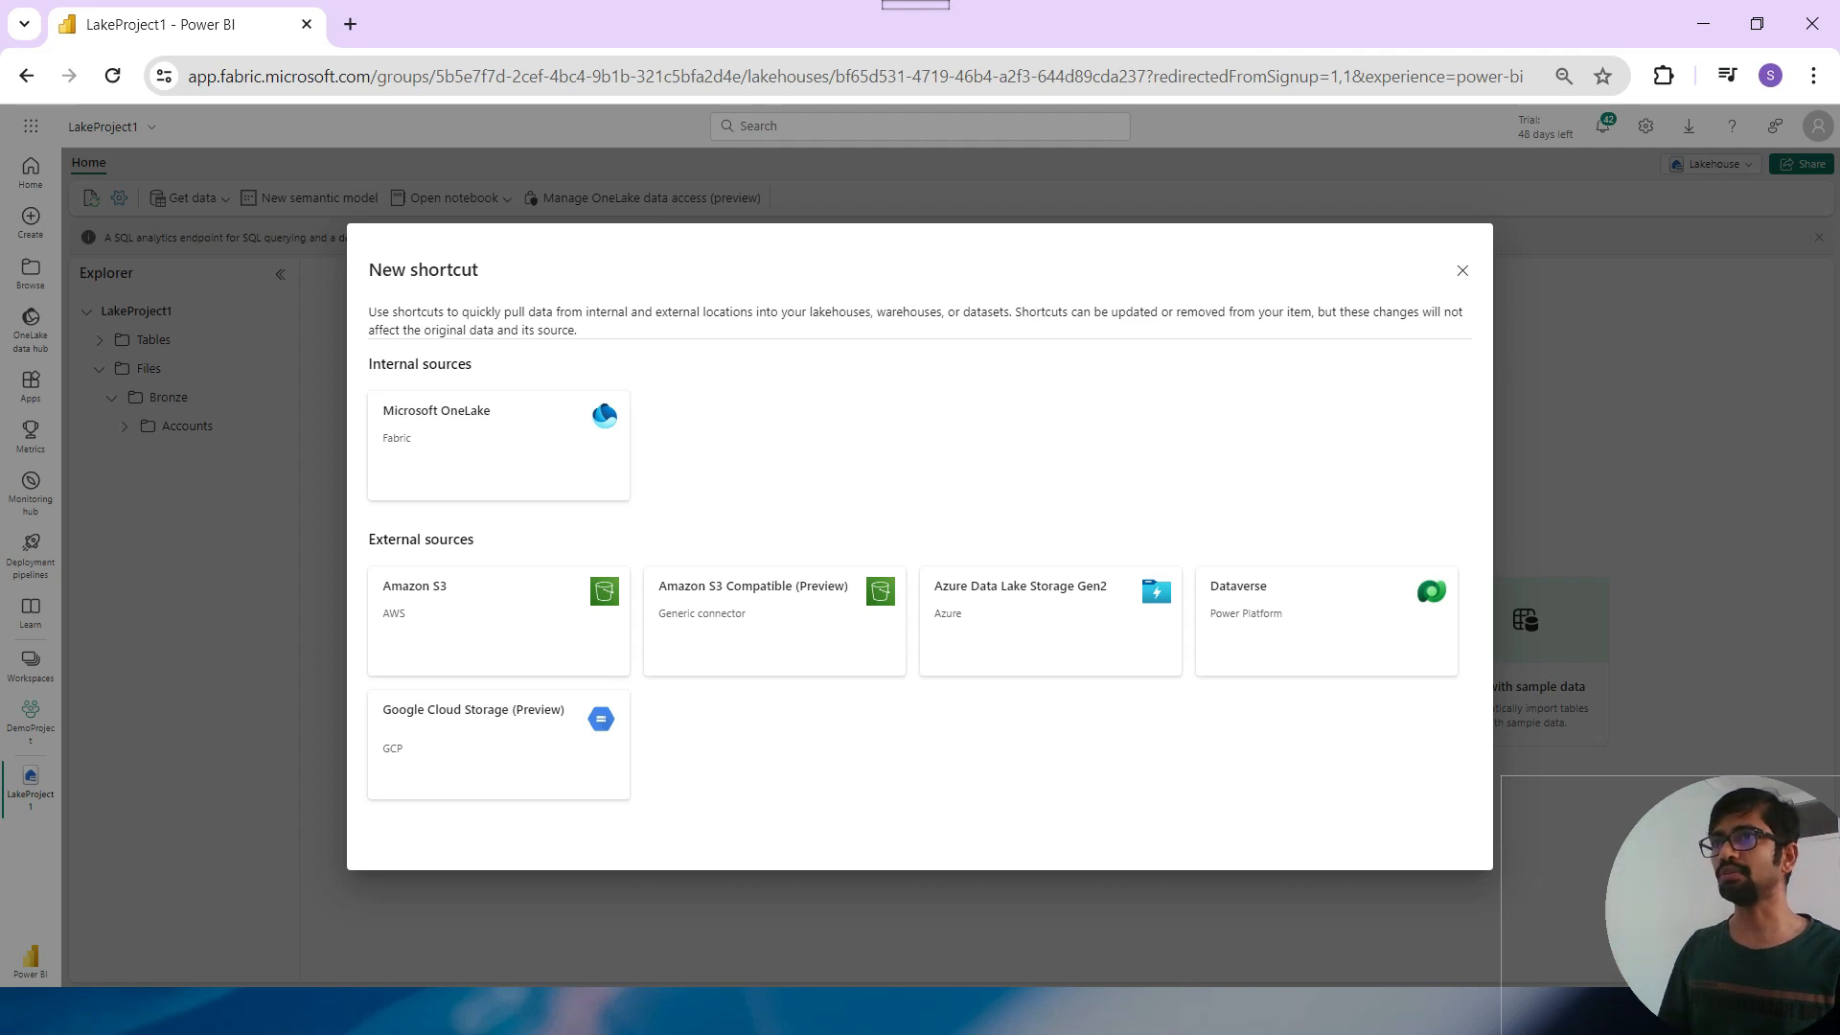
left_click(1462, 270)
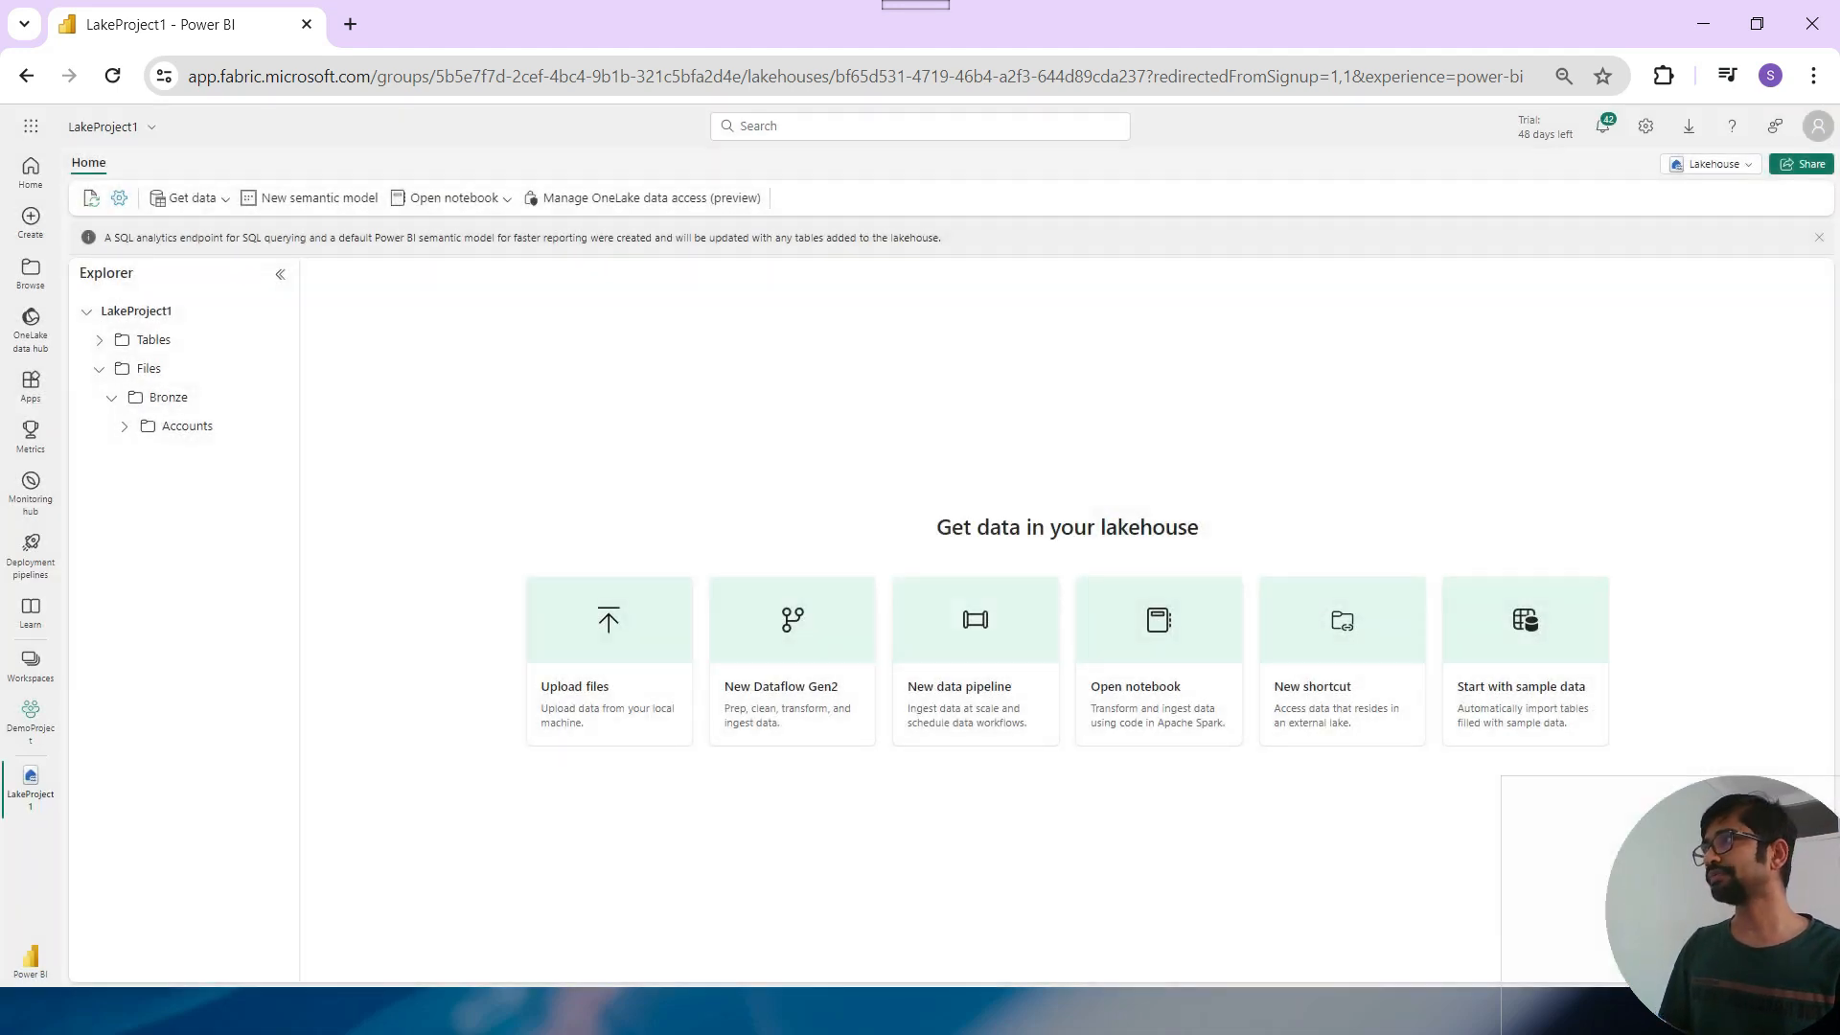
Refresh the lakehouse's Tables section and the Accounts folder.
left_click(275, 339)
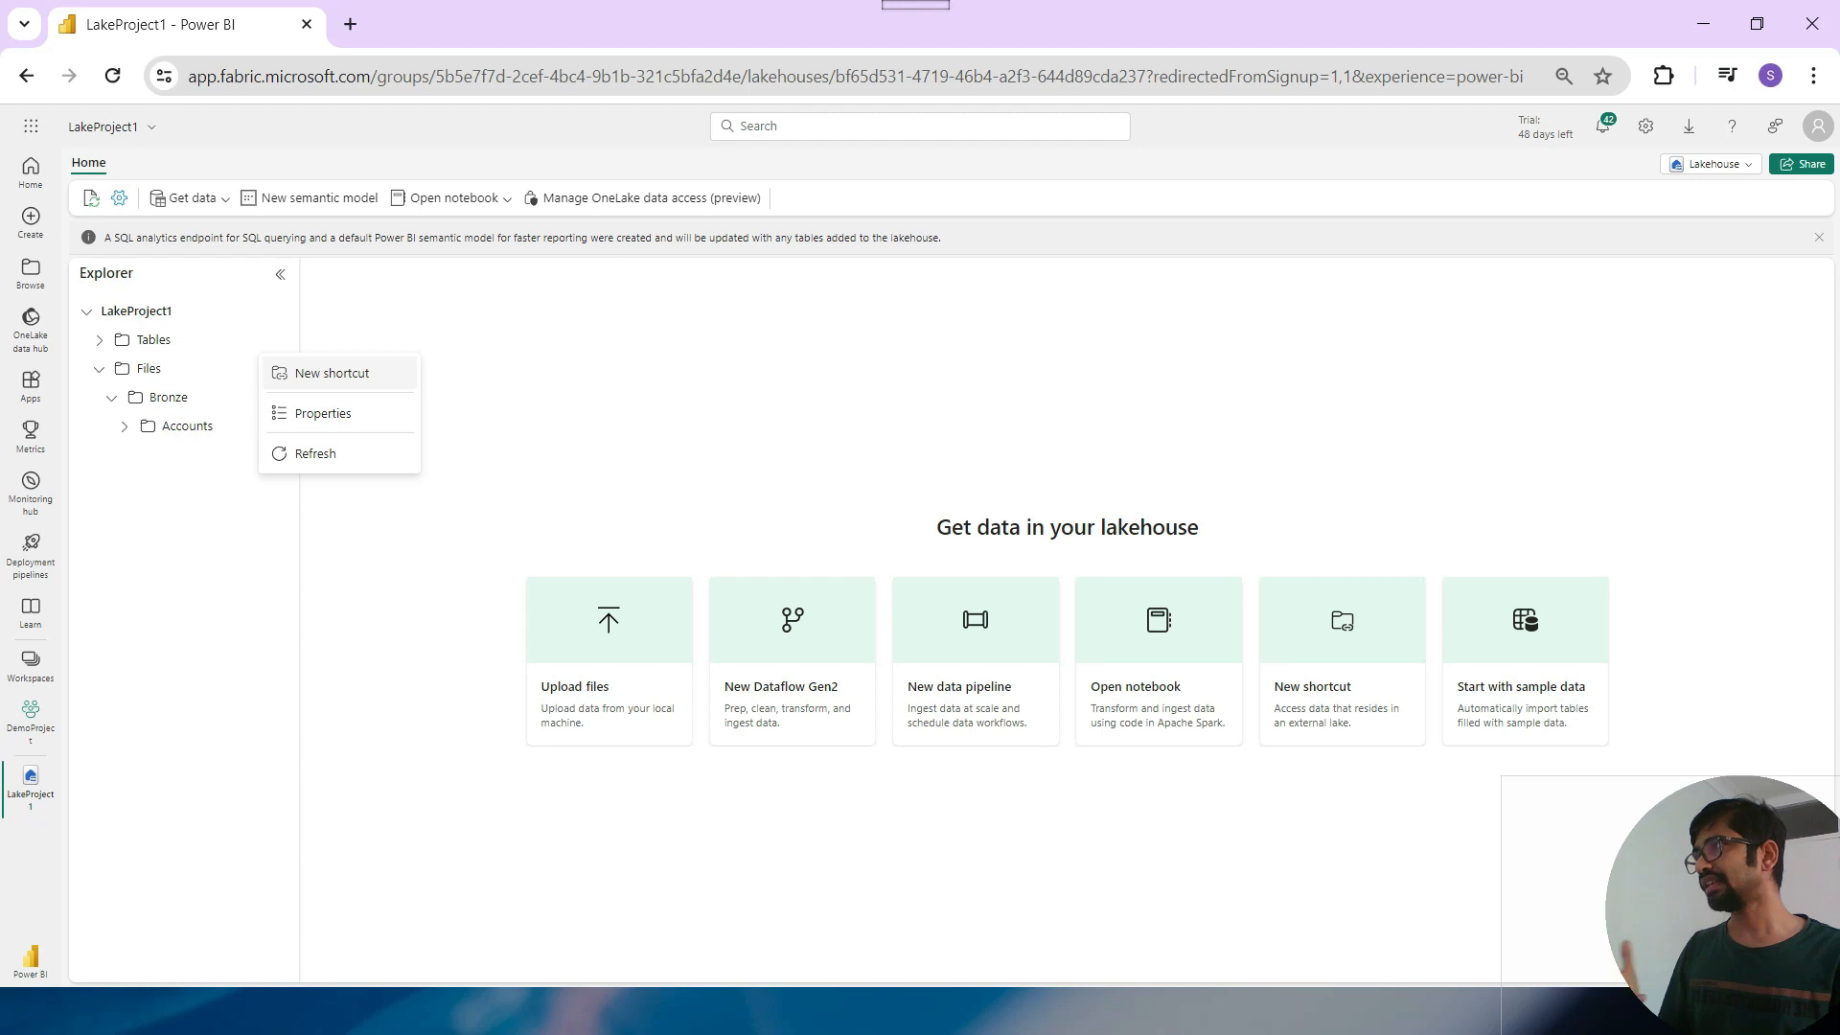
left_click(315, 453)
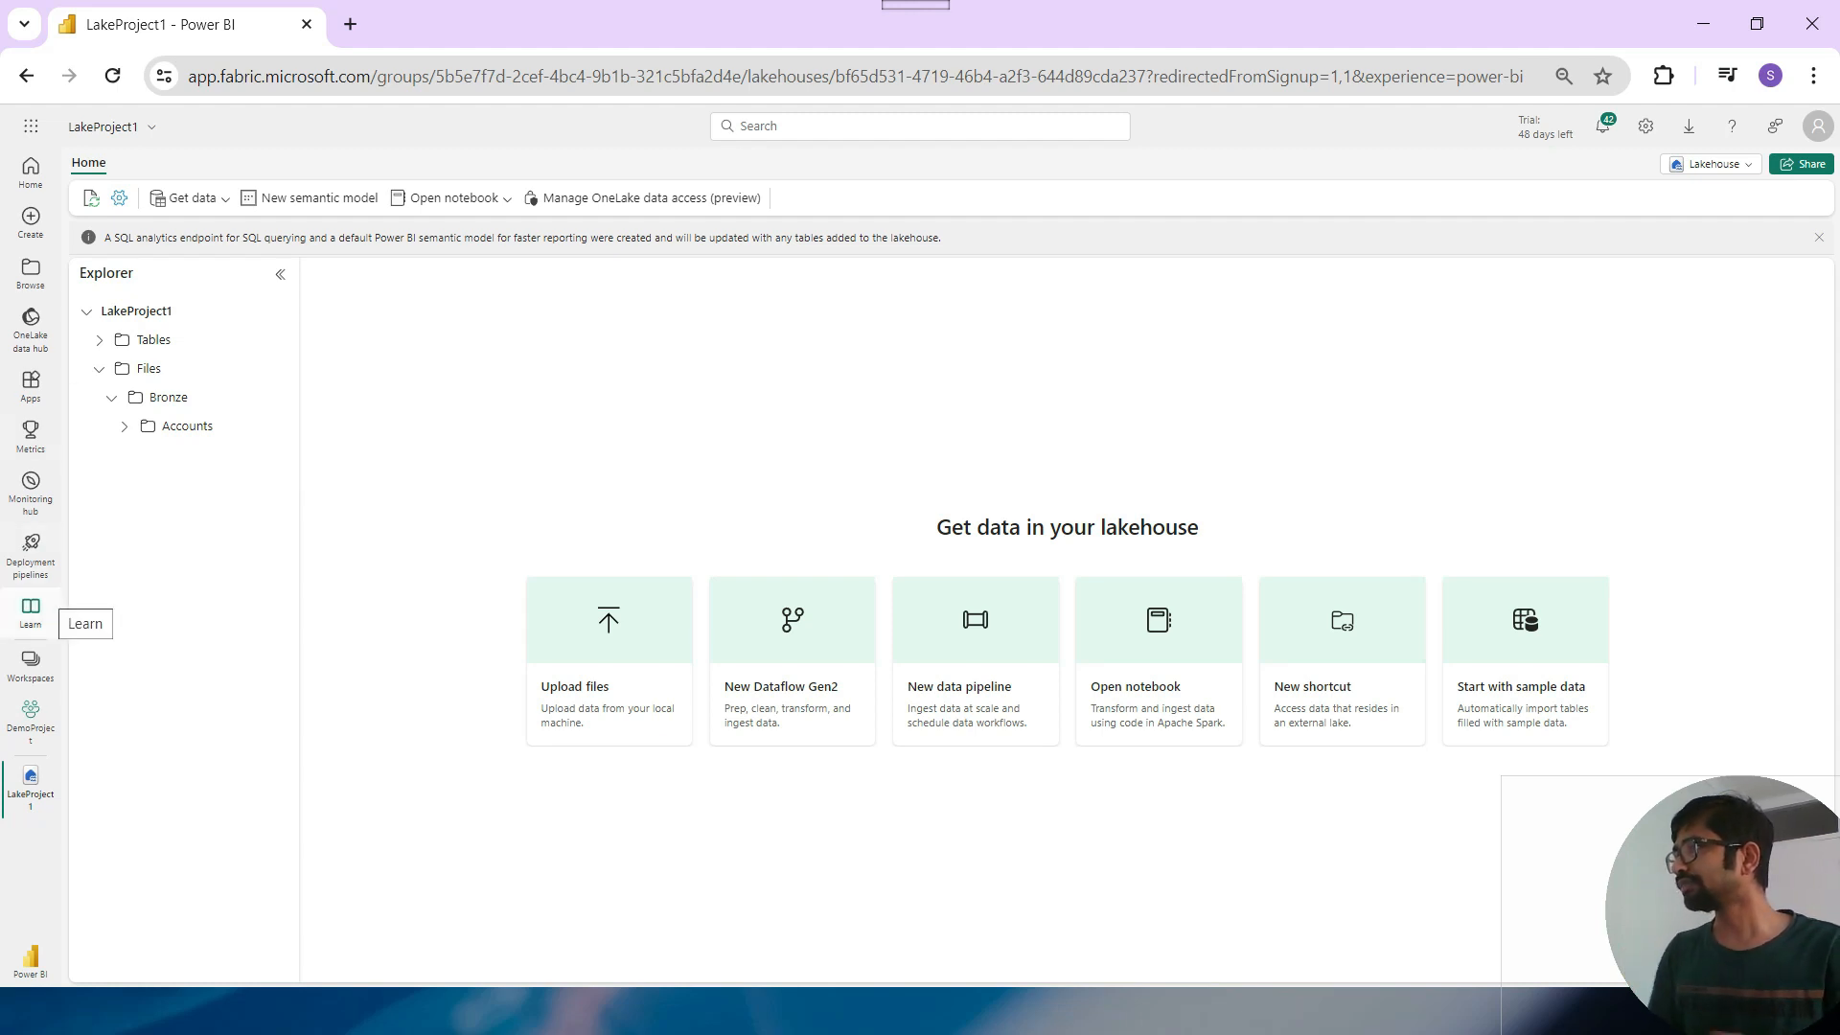
left_click(275, 425)
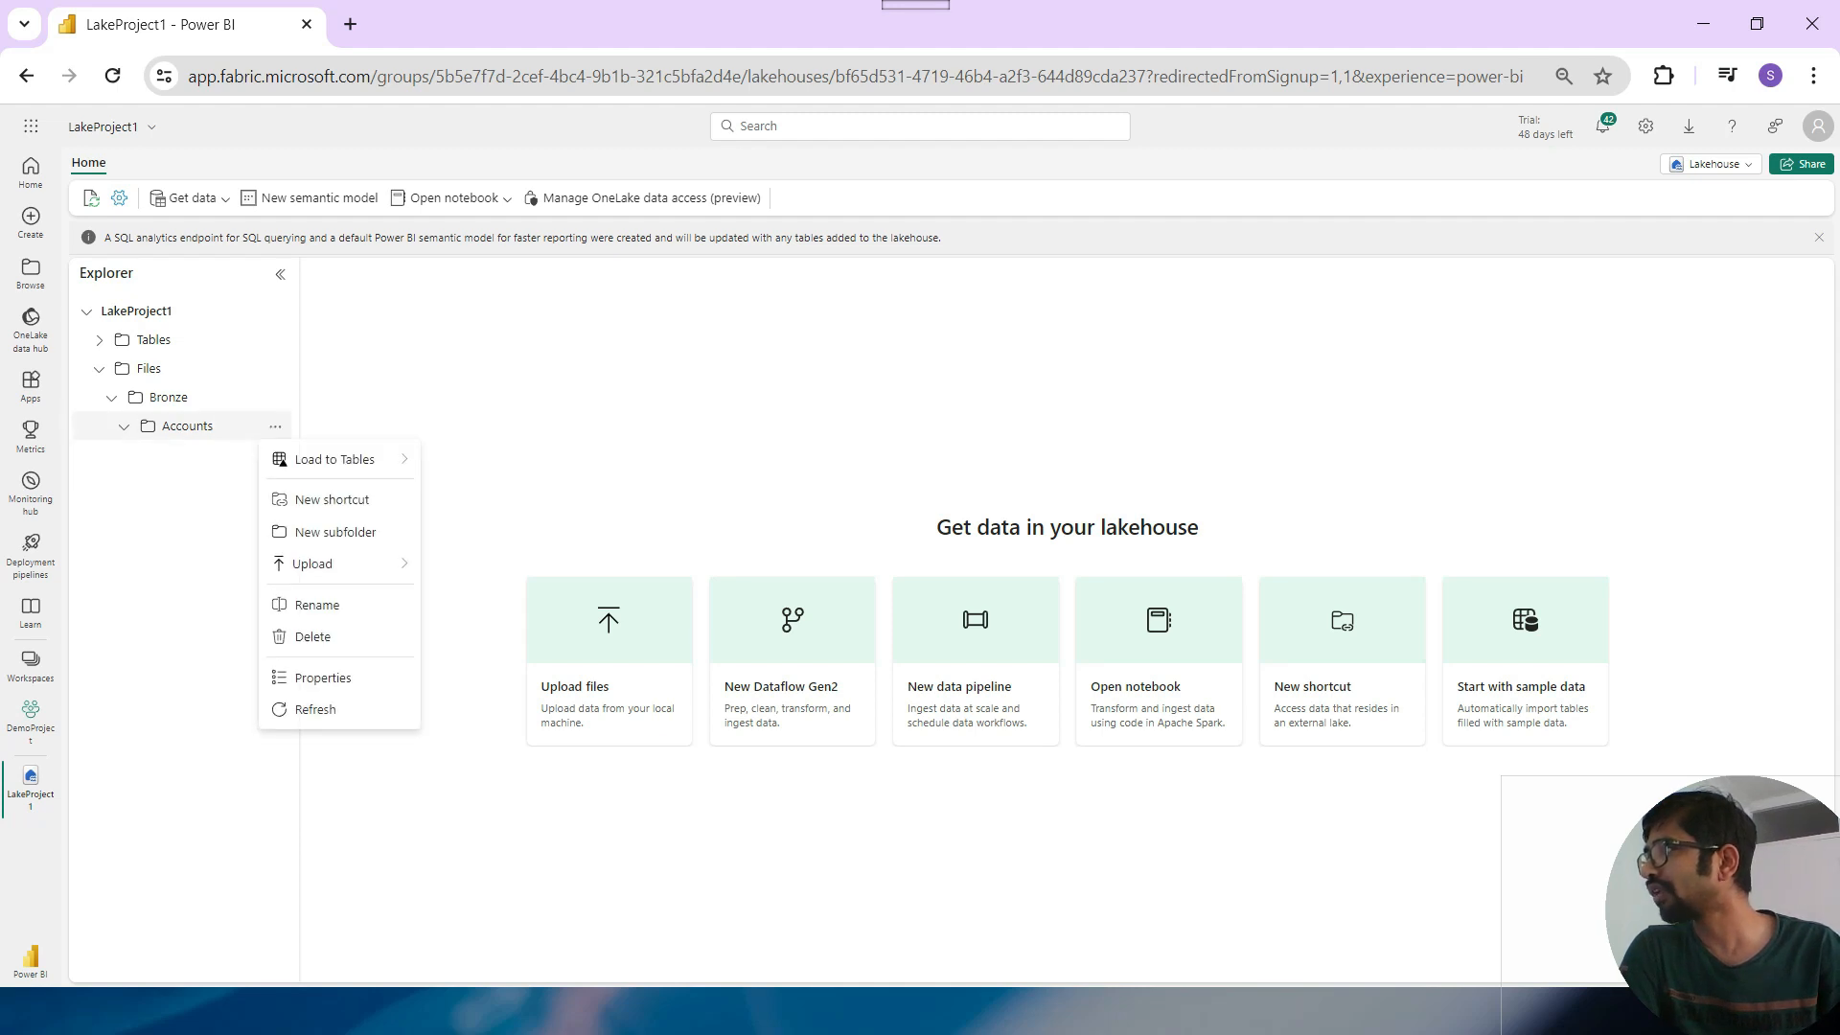
left_click(315, 709)
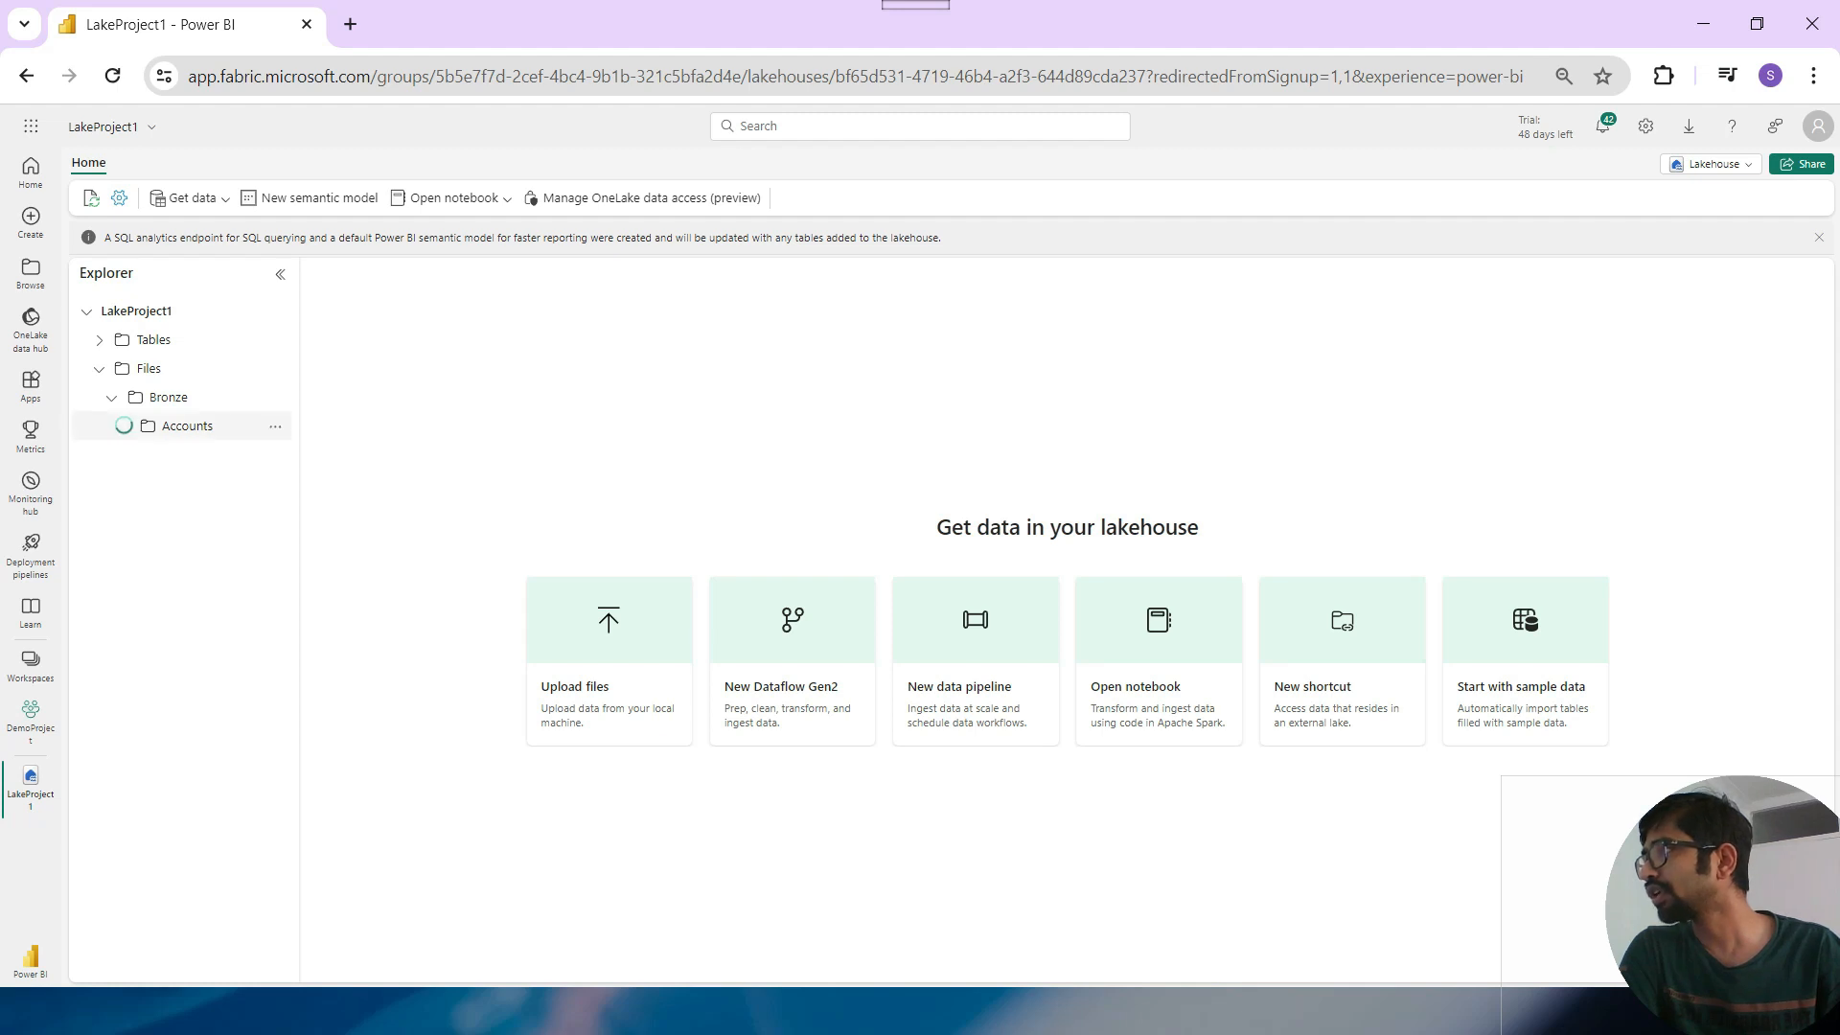
left_click(275, 425)
left_click(315, 709)
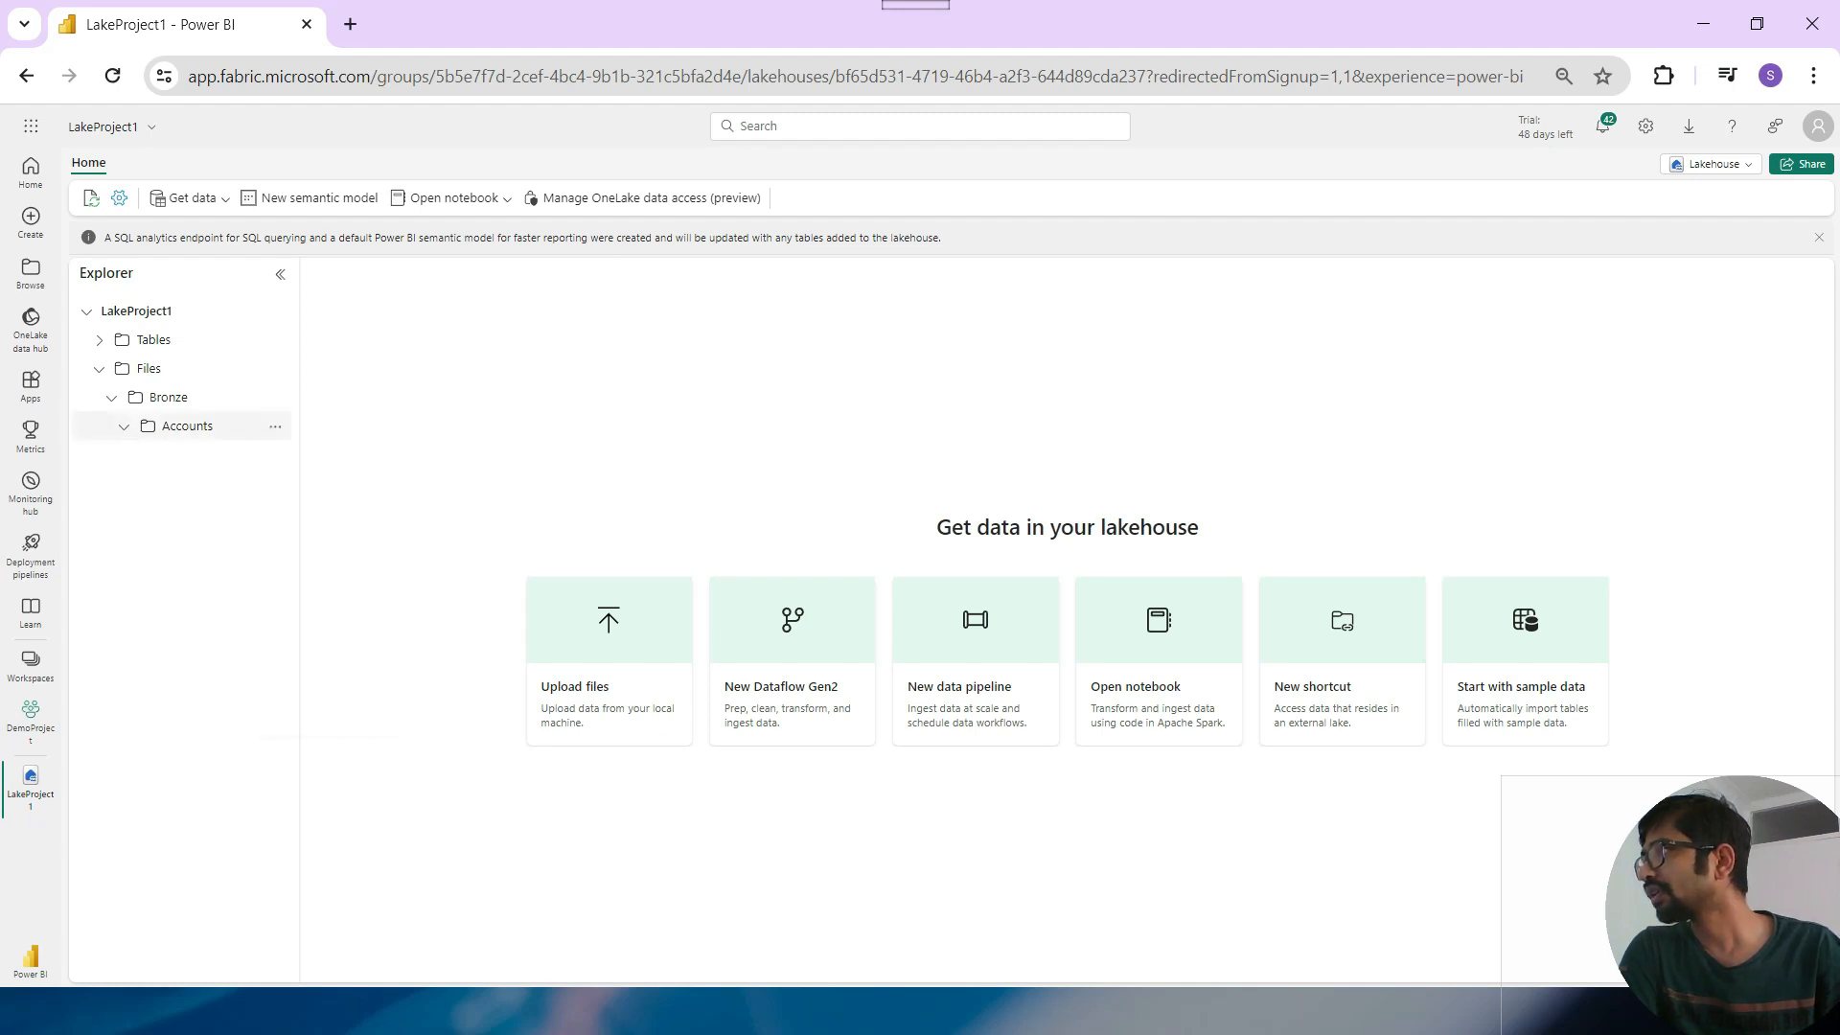
Refresh the Files folder and expand the Tables, Files and Bronze levels to look for the uploaded file.
left_click(111, 397)
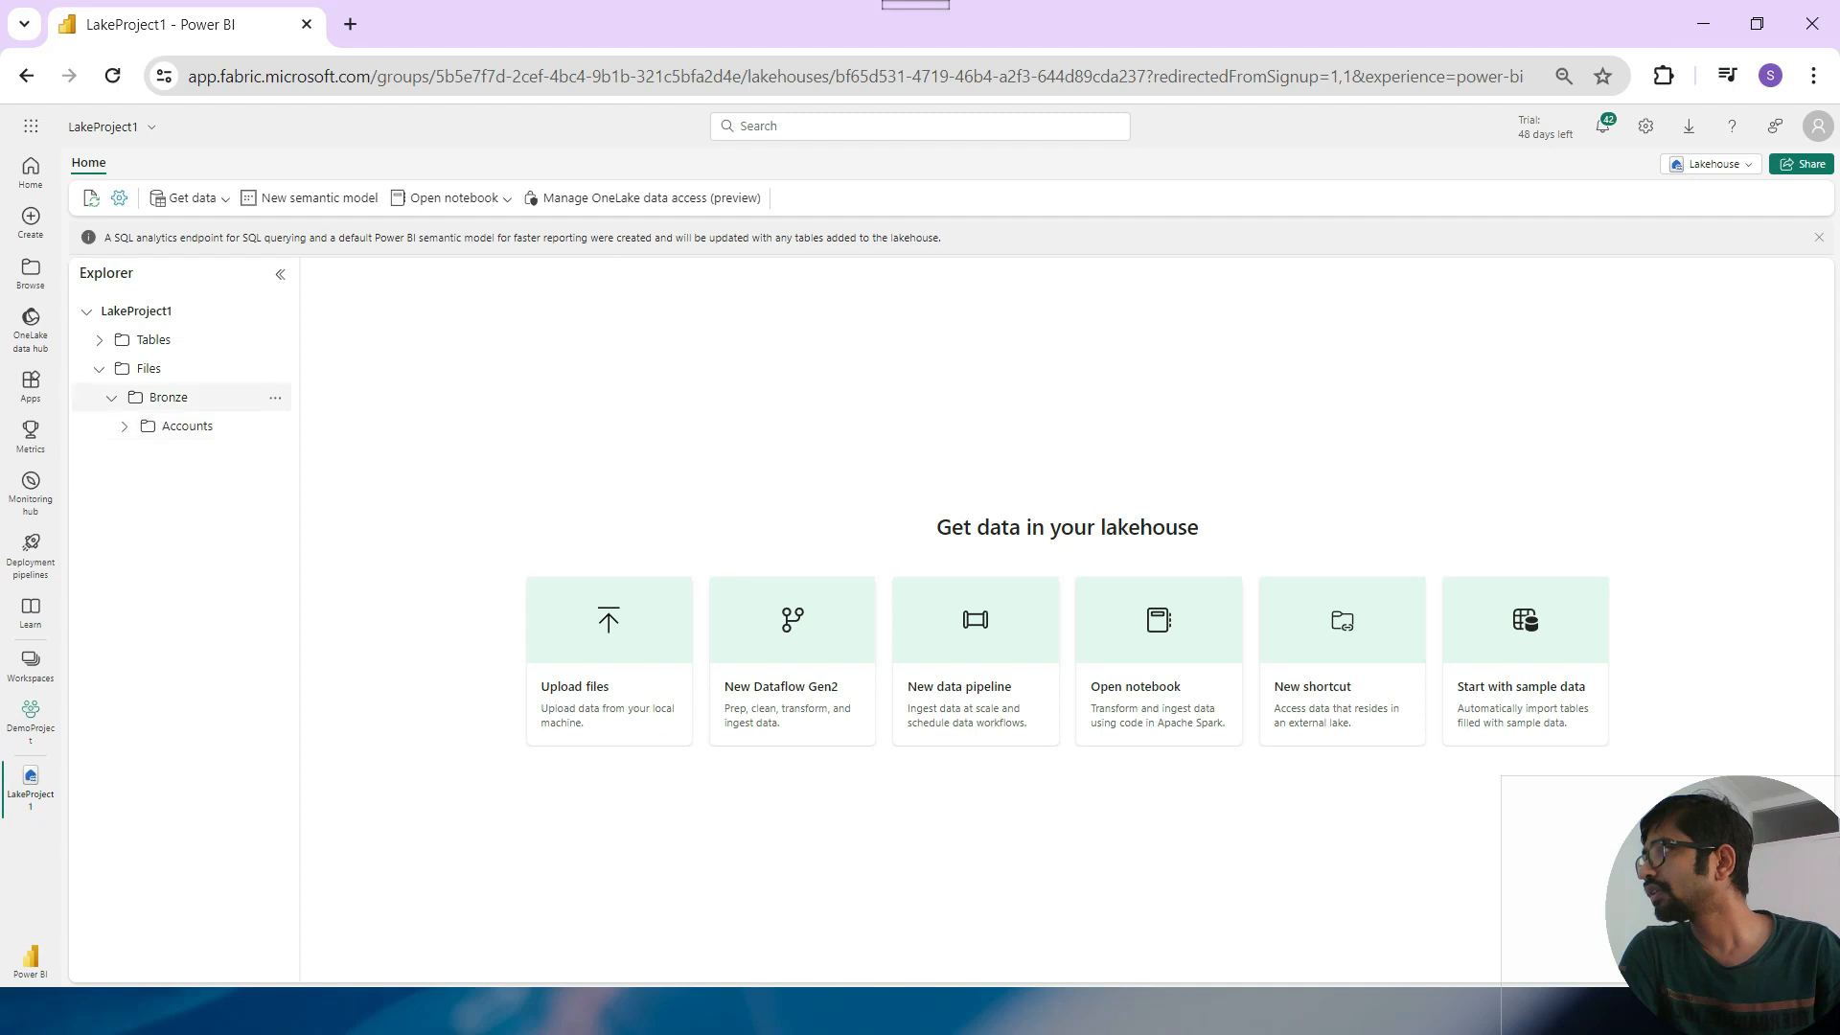
left_click(111, 396)
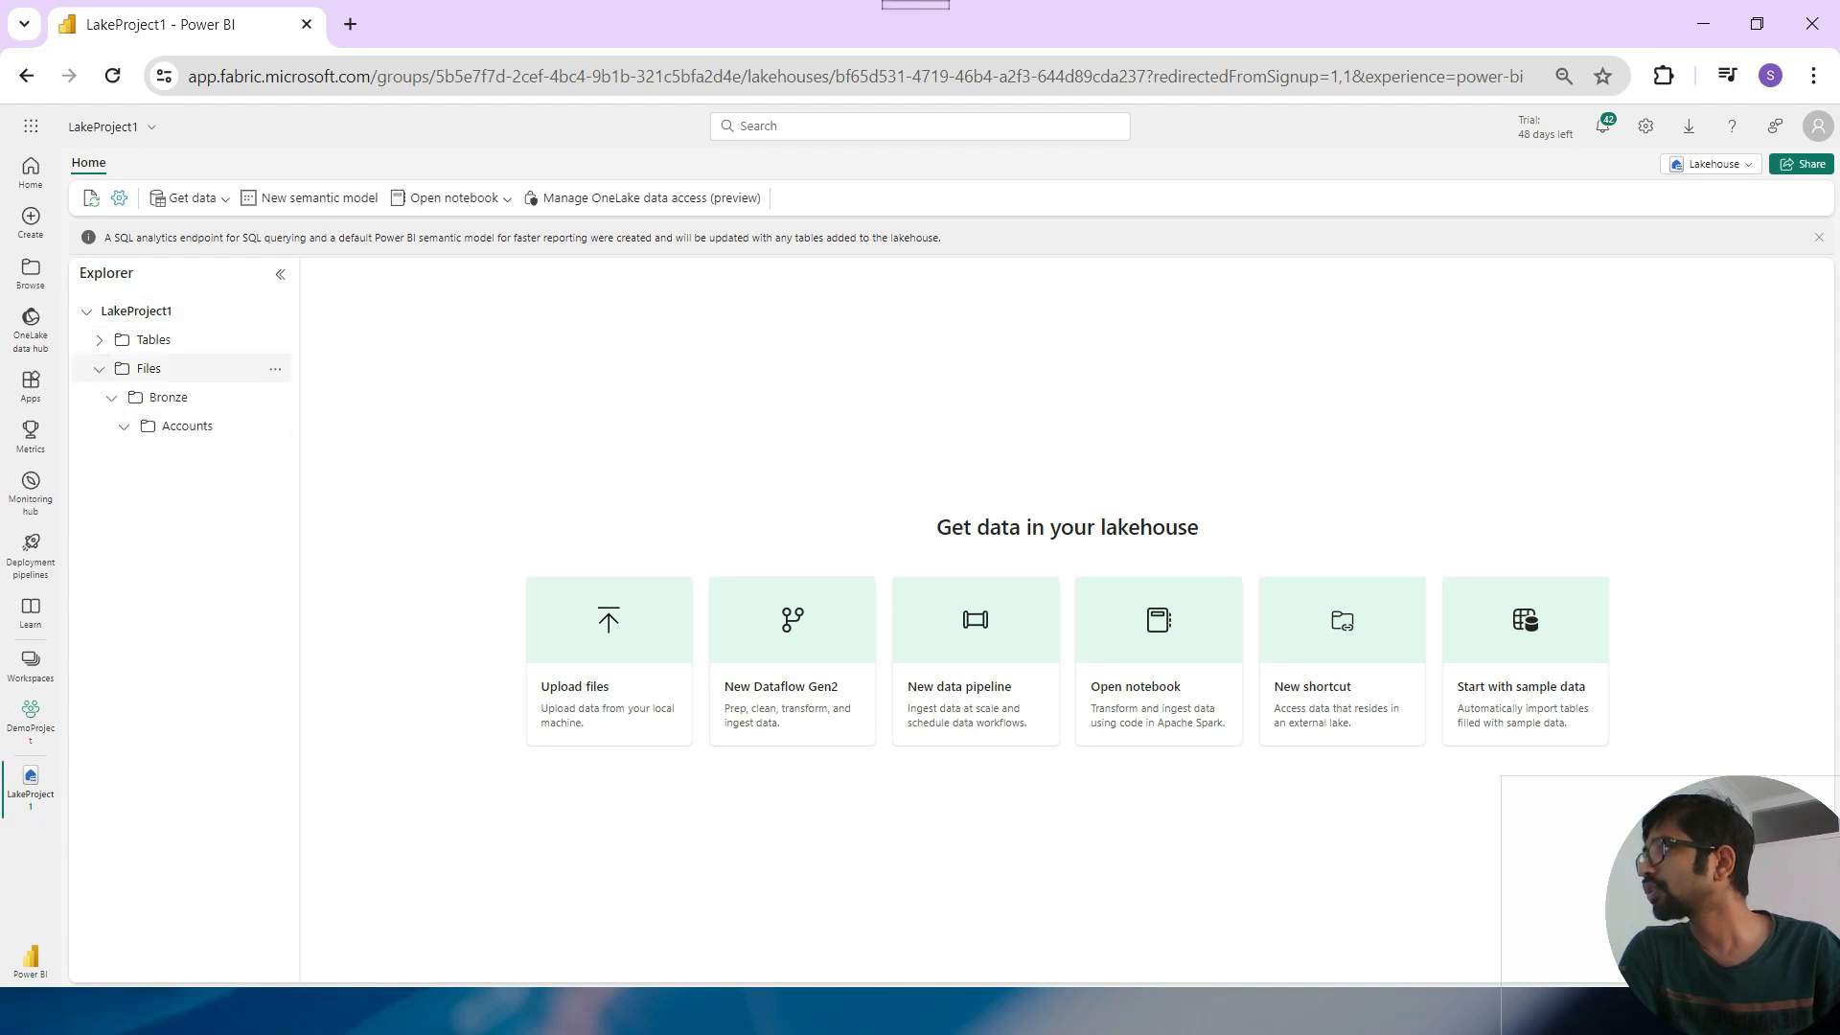
left_click(275, 368)
left_click(326, 538)
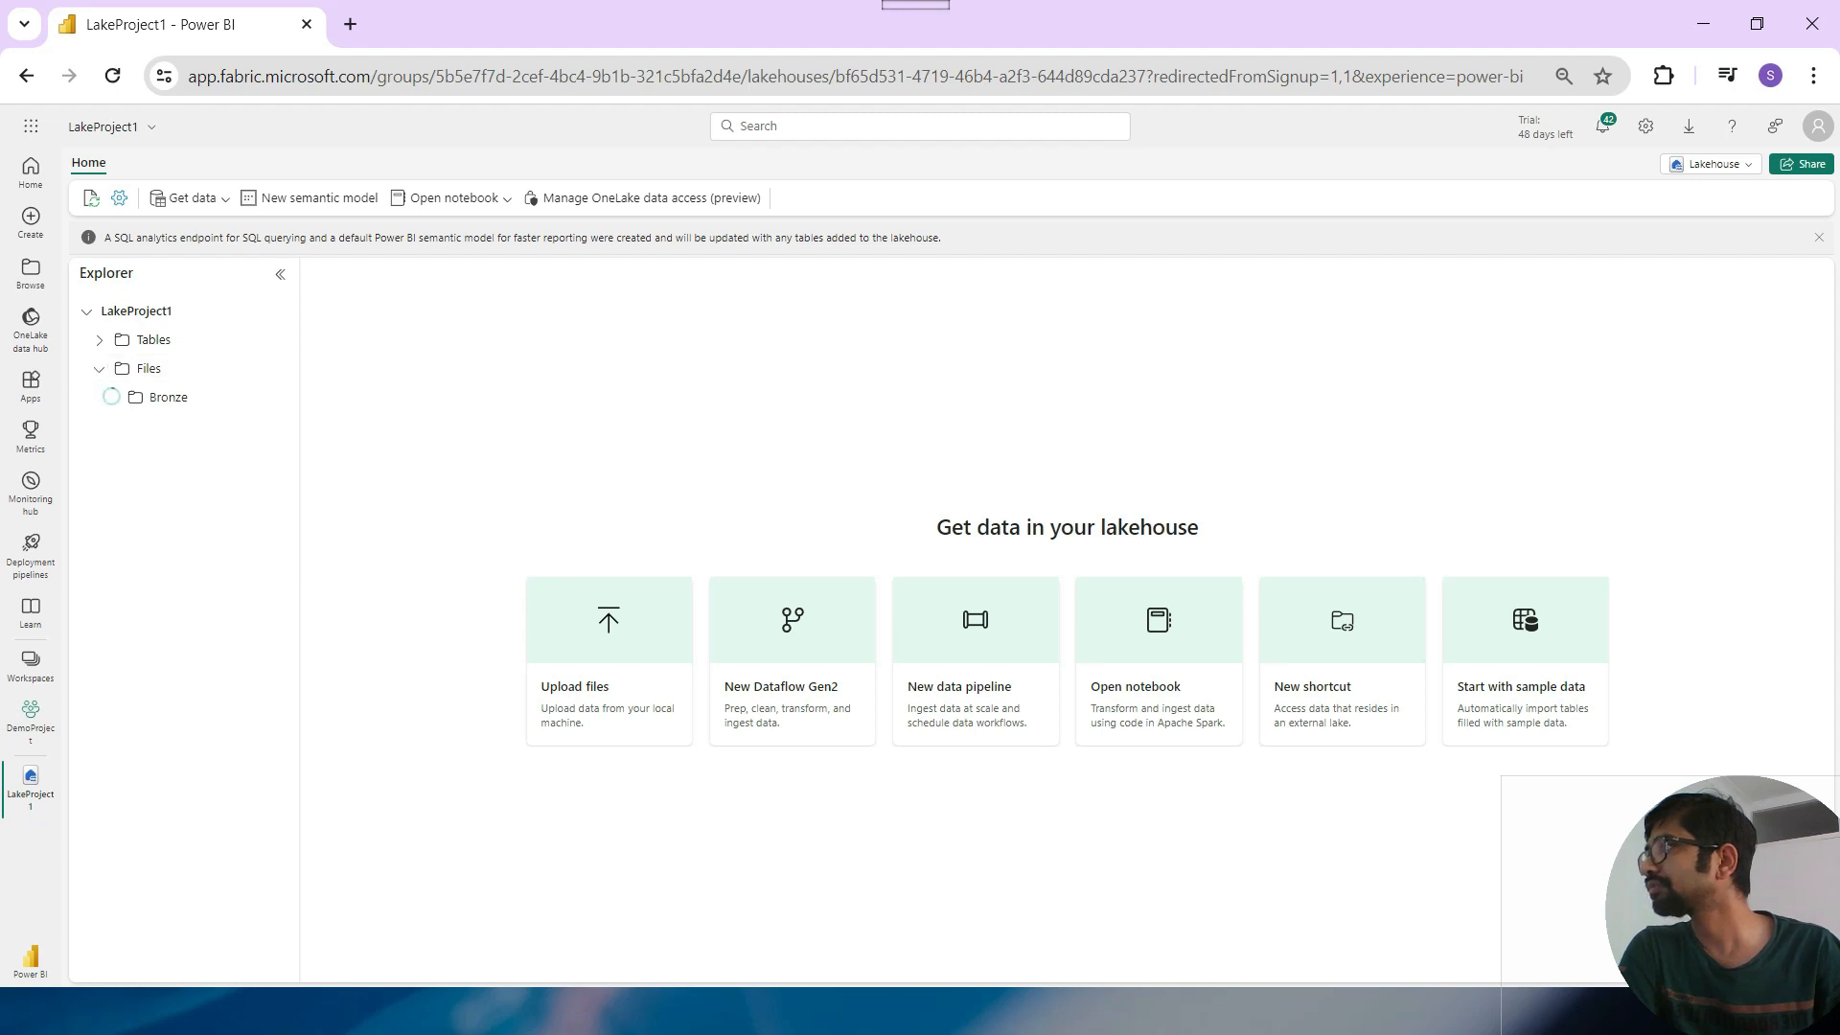
left_click(123, 427)
left_click(112, 398)
left_click(100, 369)
left_click(100, 340)
left_click(100, 368)
left_click(112, 398)
Check the current uploads list for the Accounts folder without uploading another file.
left_click(275, 426)
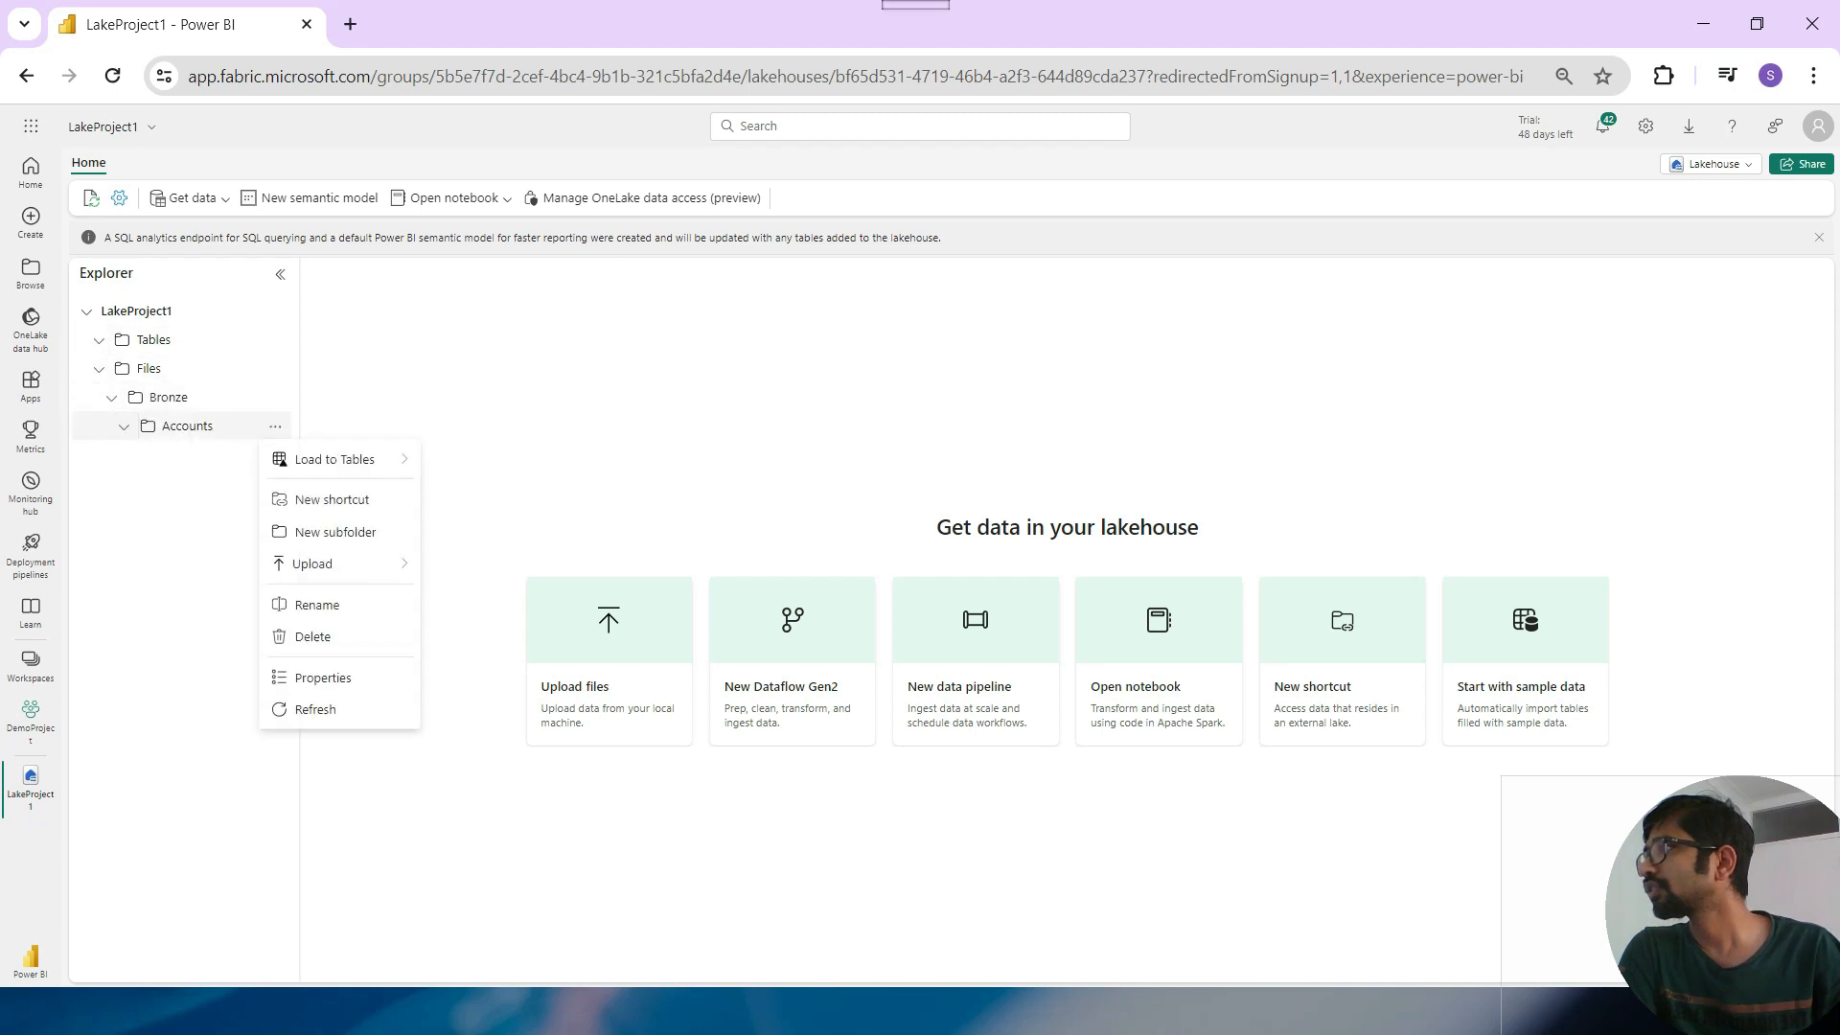
mouse_move(374, 563)
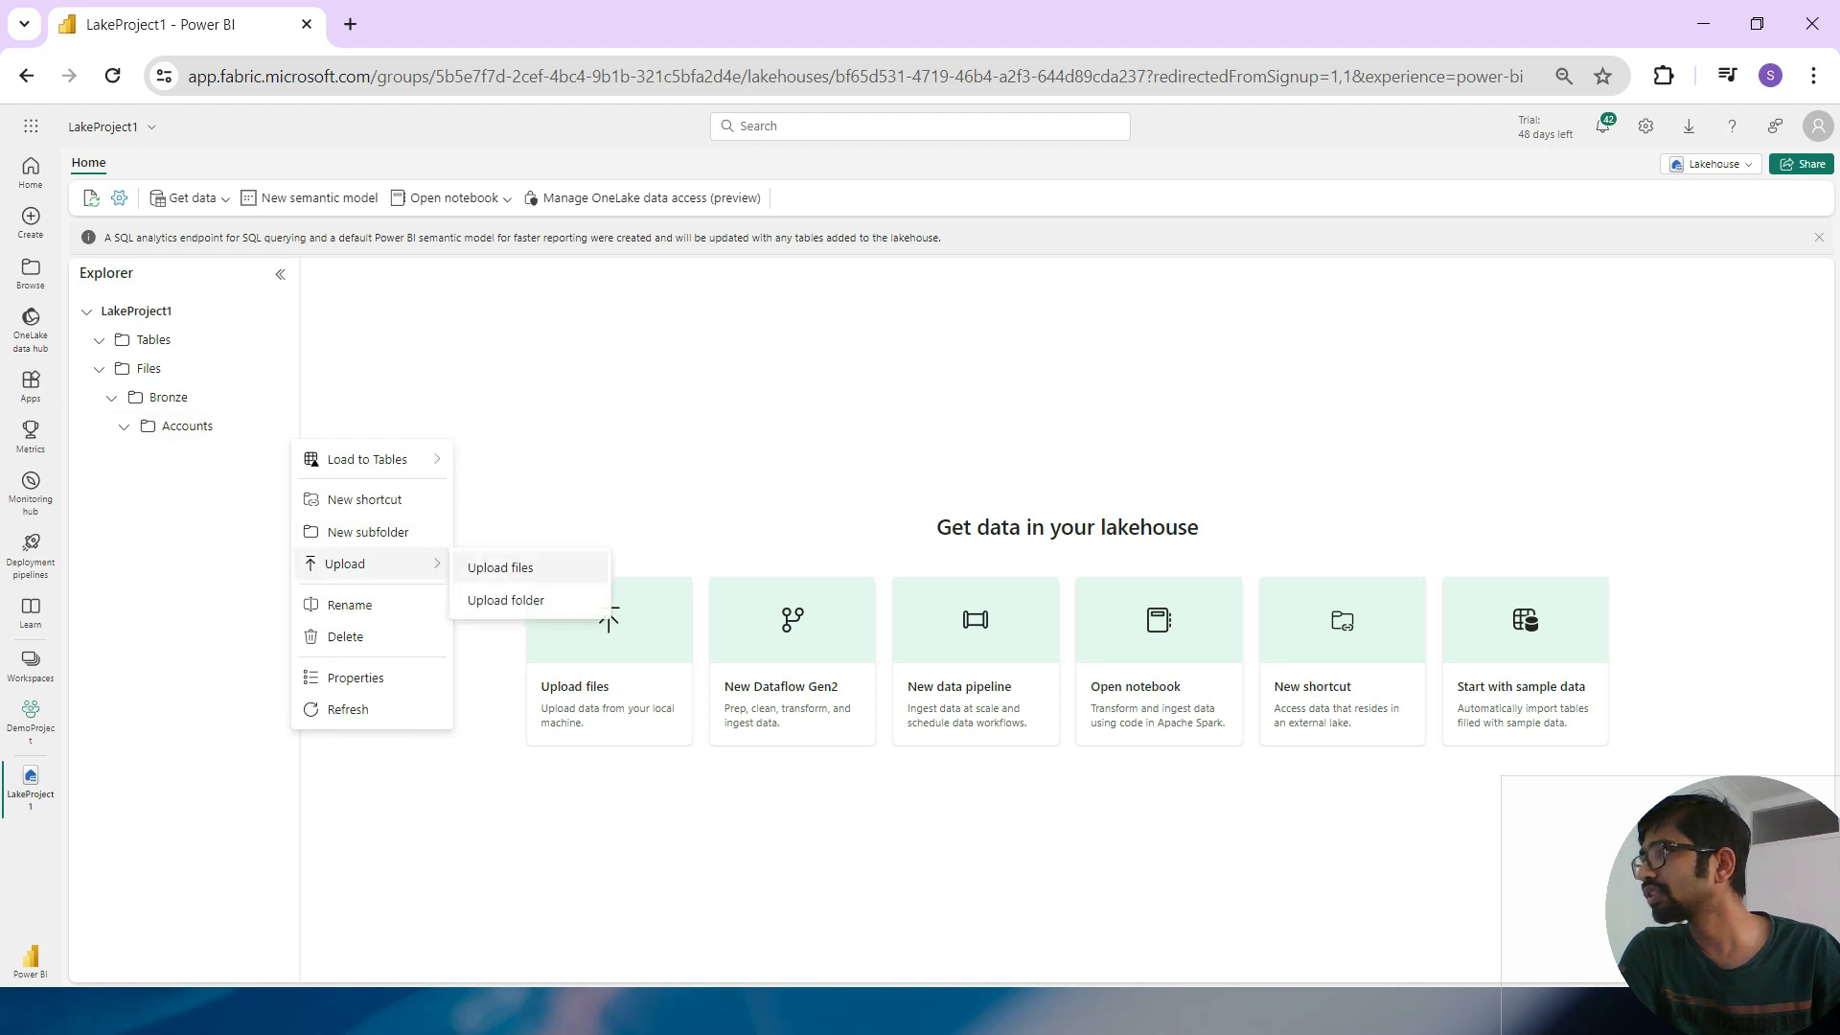
left_click(498, 567)
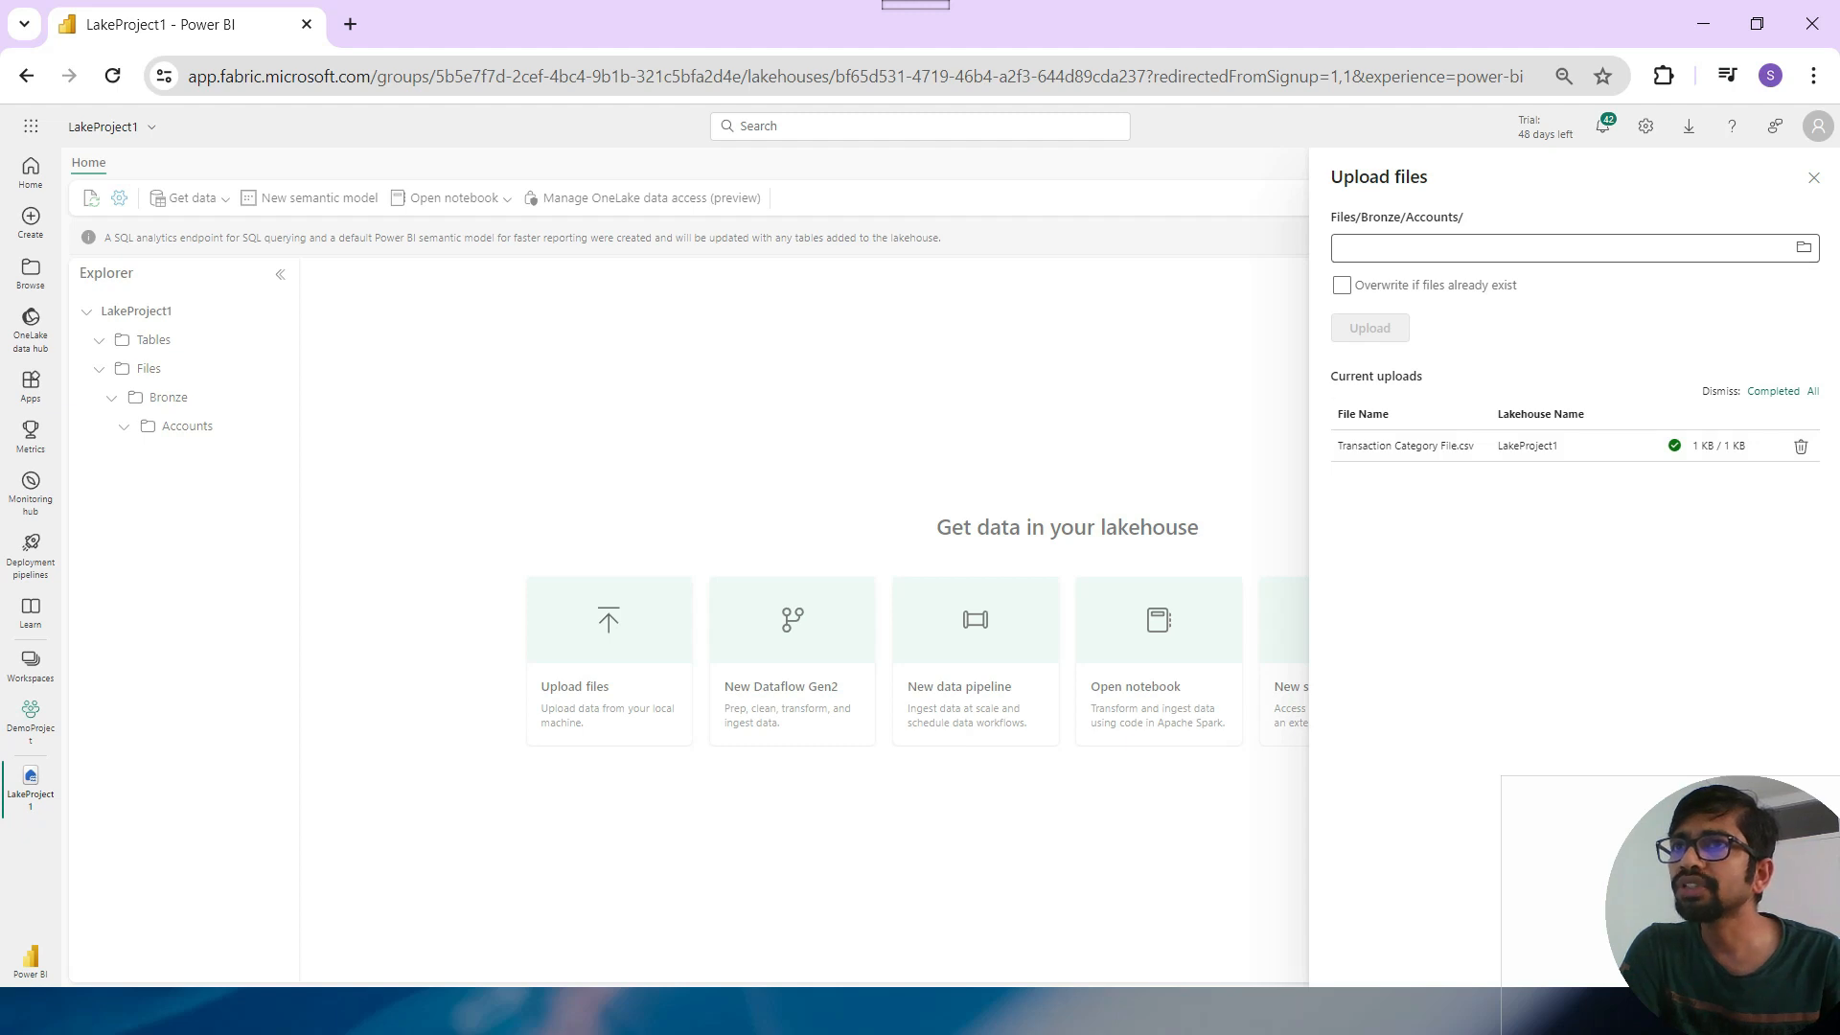
left_click(1814, 178)
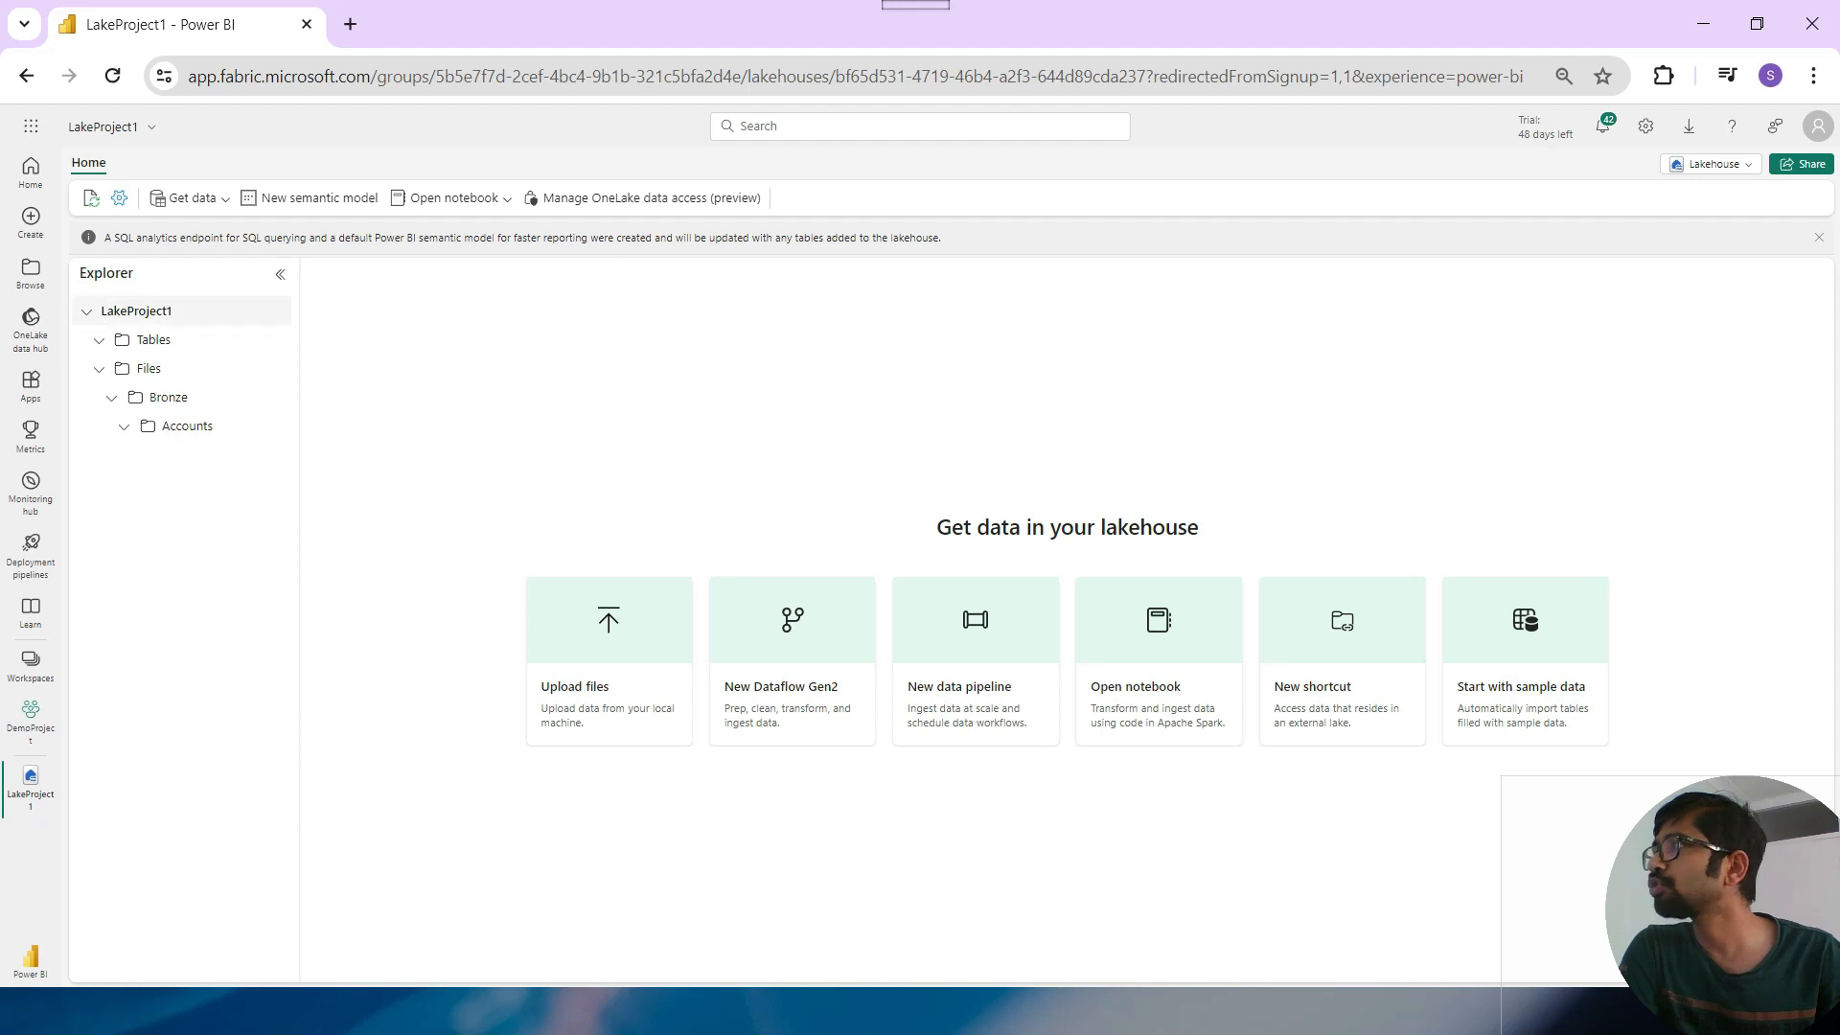
Reload the lakehouse page and open the Accounts folder inside Bronze to list its files.
left_click(112, 75)
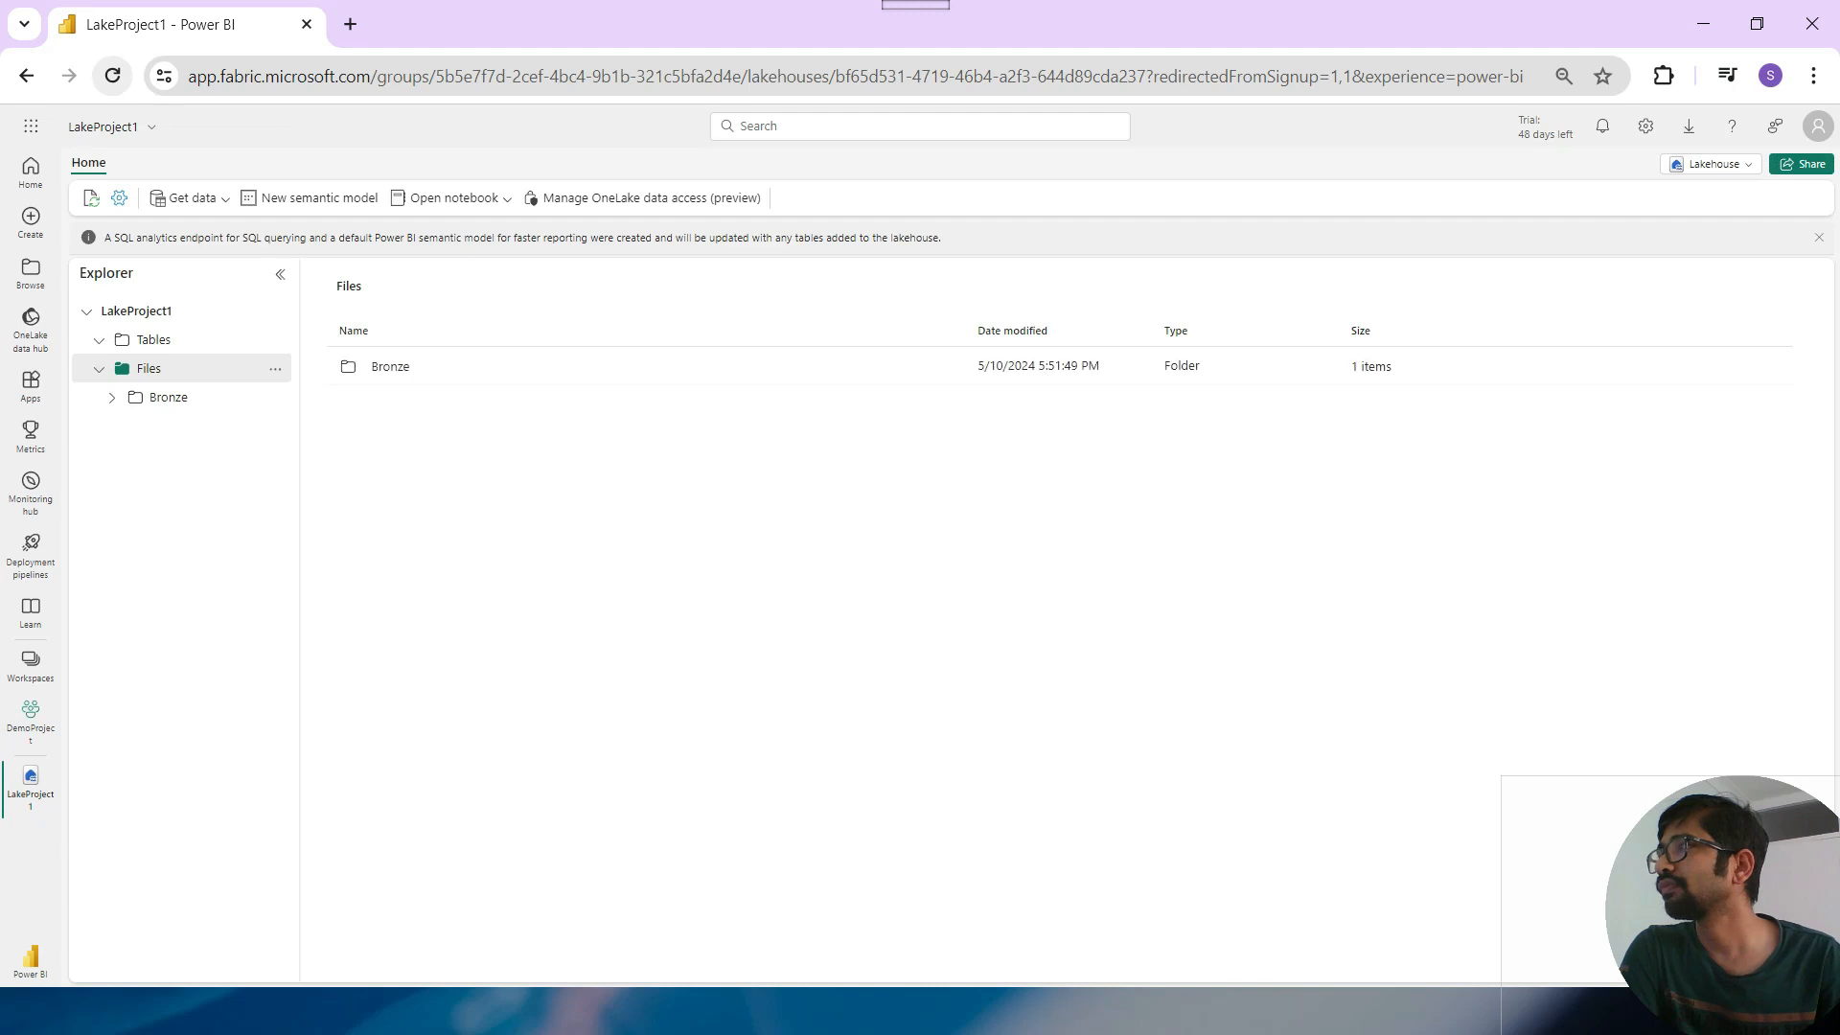
left_click(112, 398)
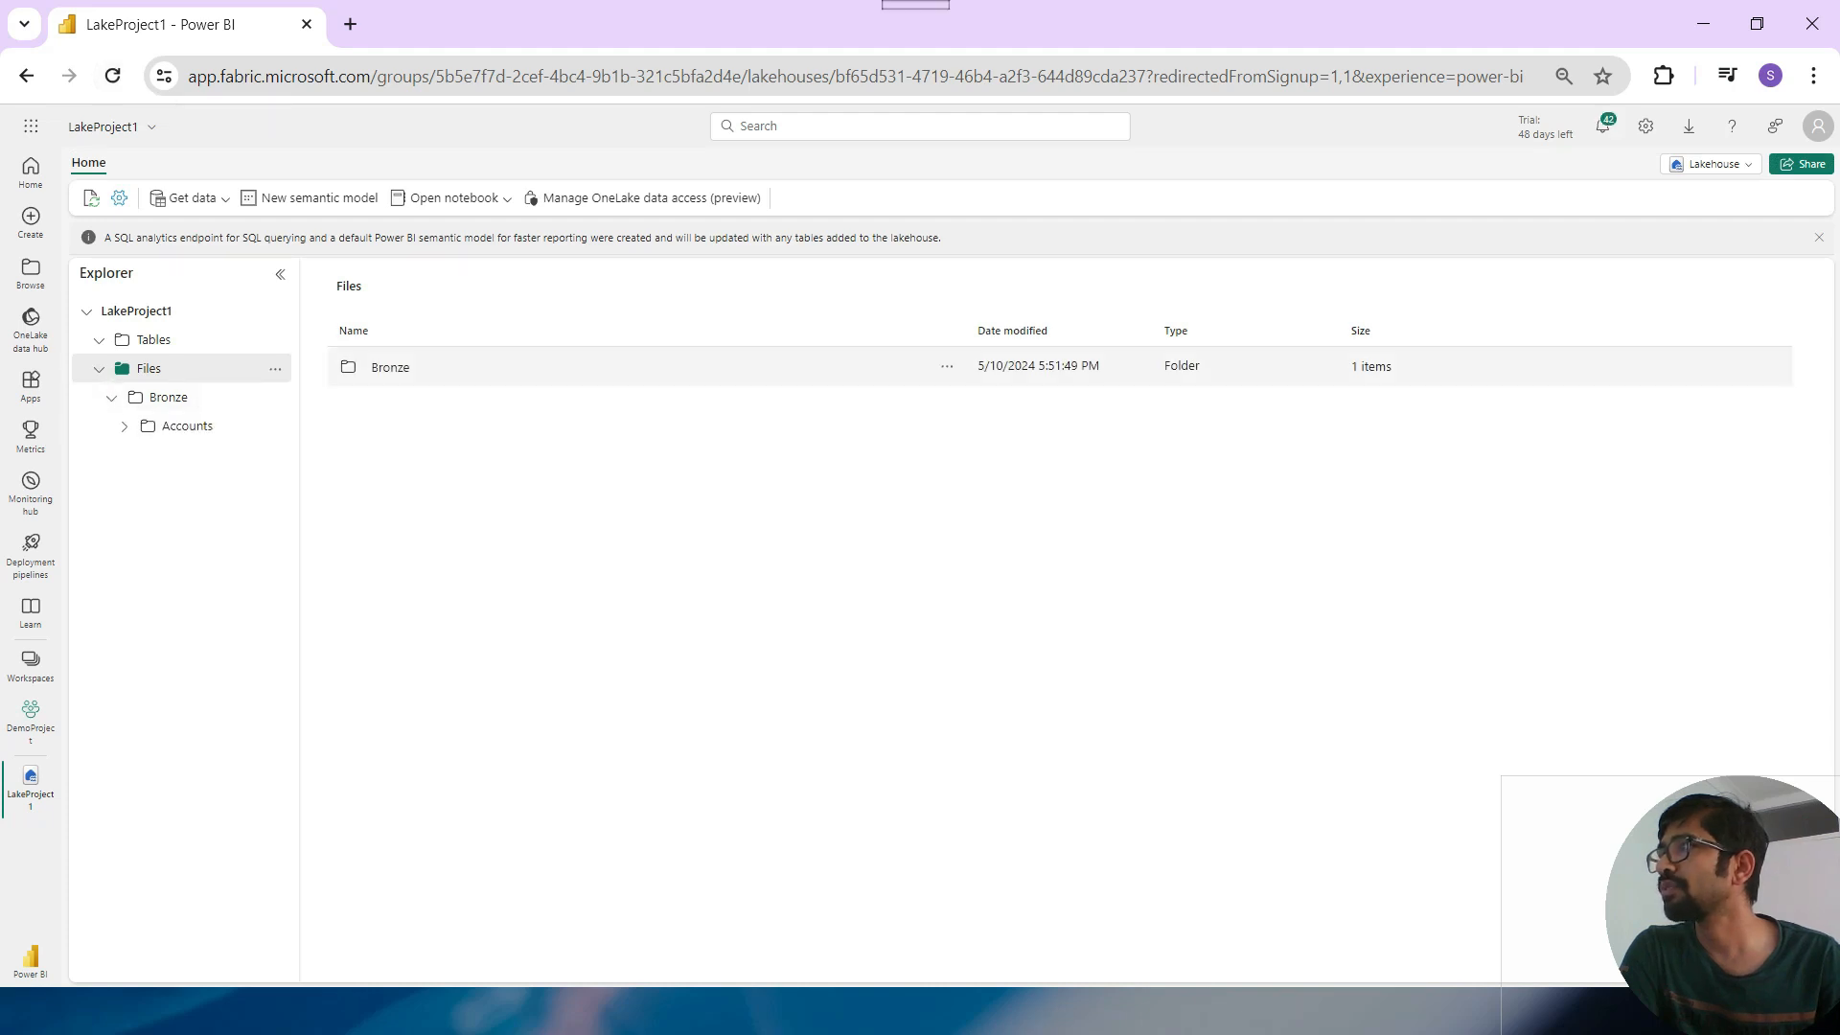
left_click(390, 367)
left_click(390, 366)
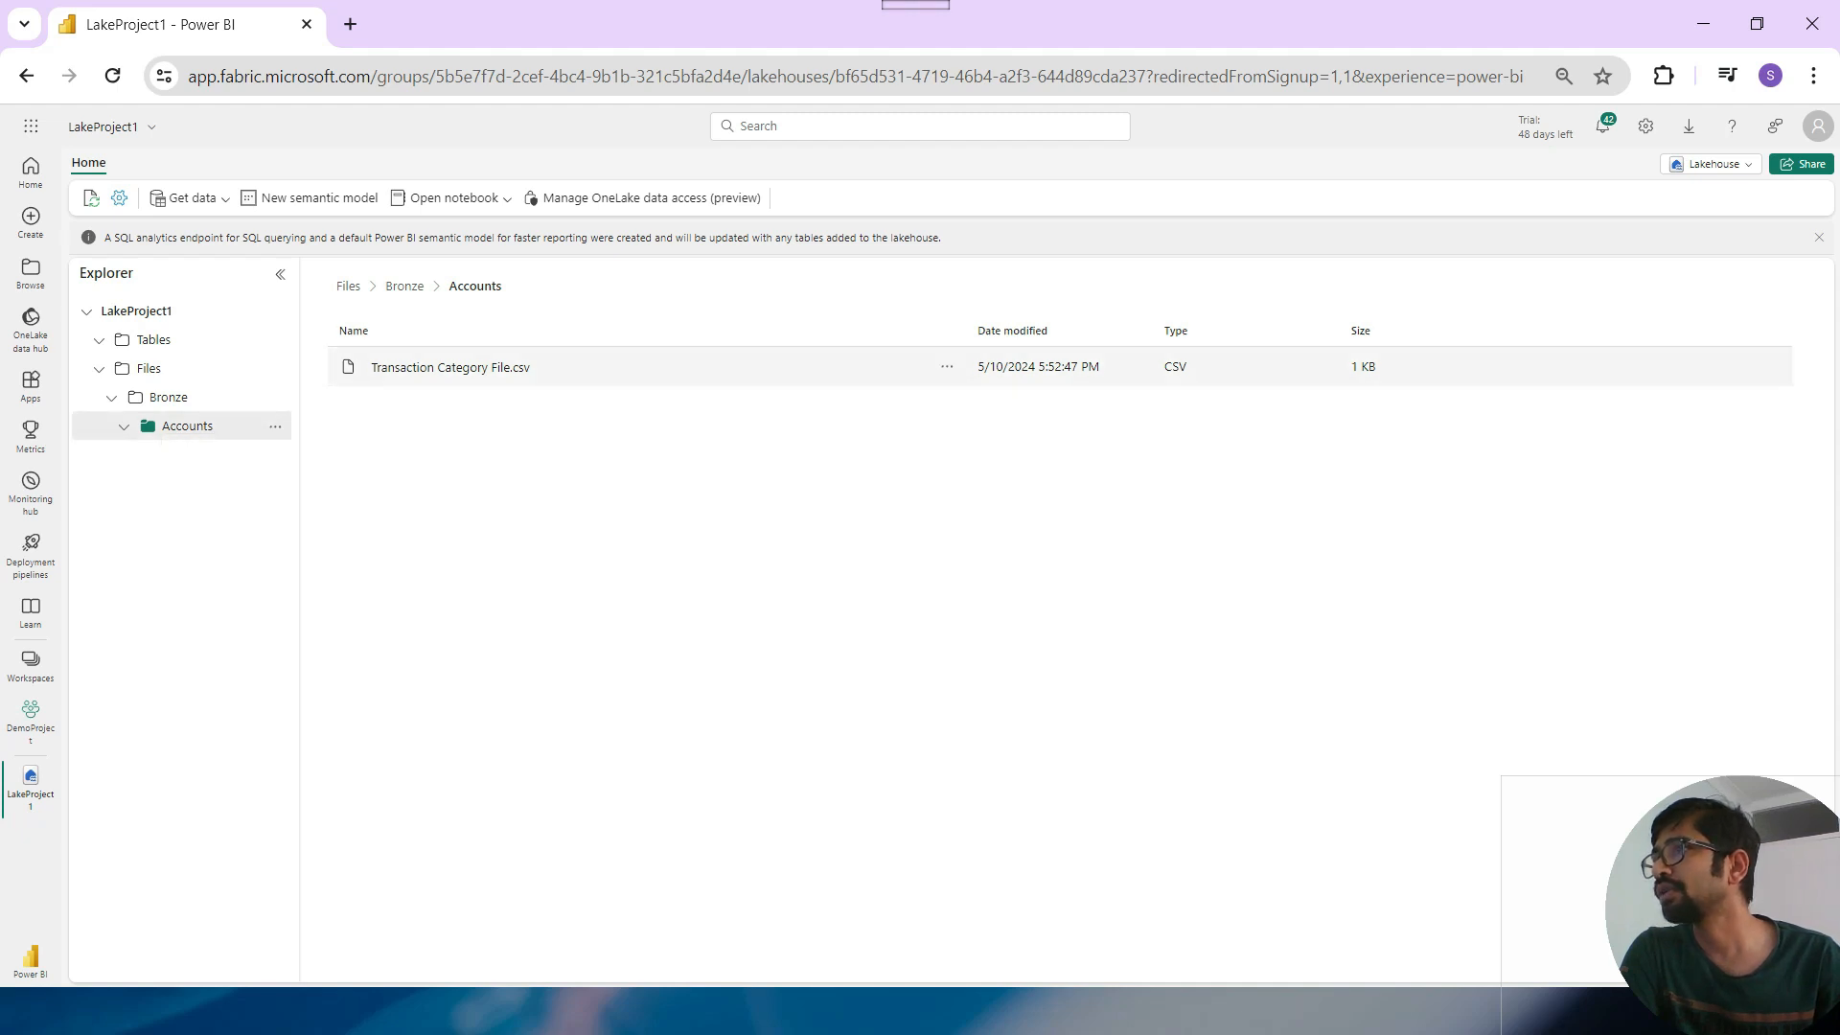
Load Transaction Category File.csv into a new lakehouse table named Transactions and check for it under Tables.
left_click(947, 366)
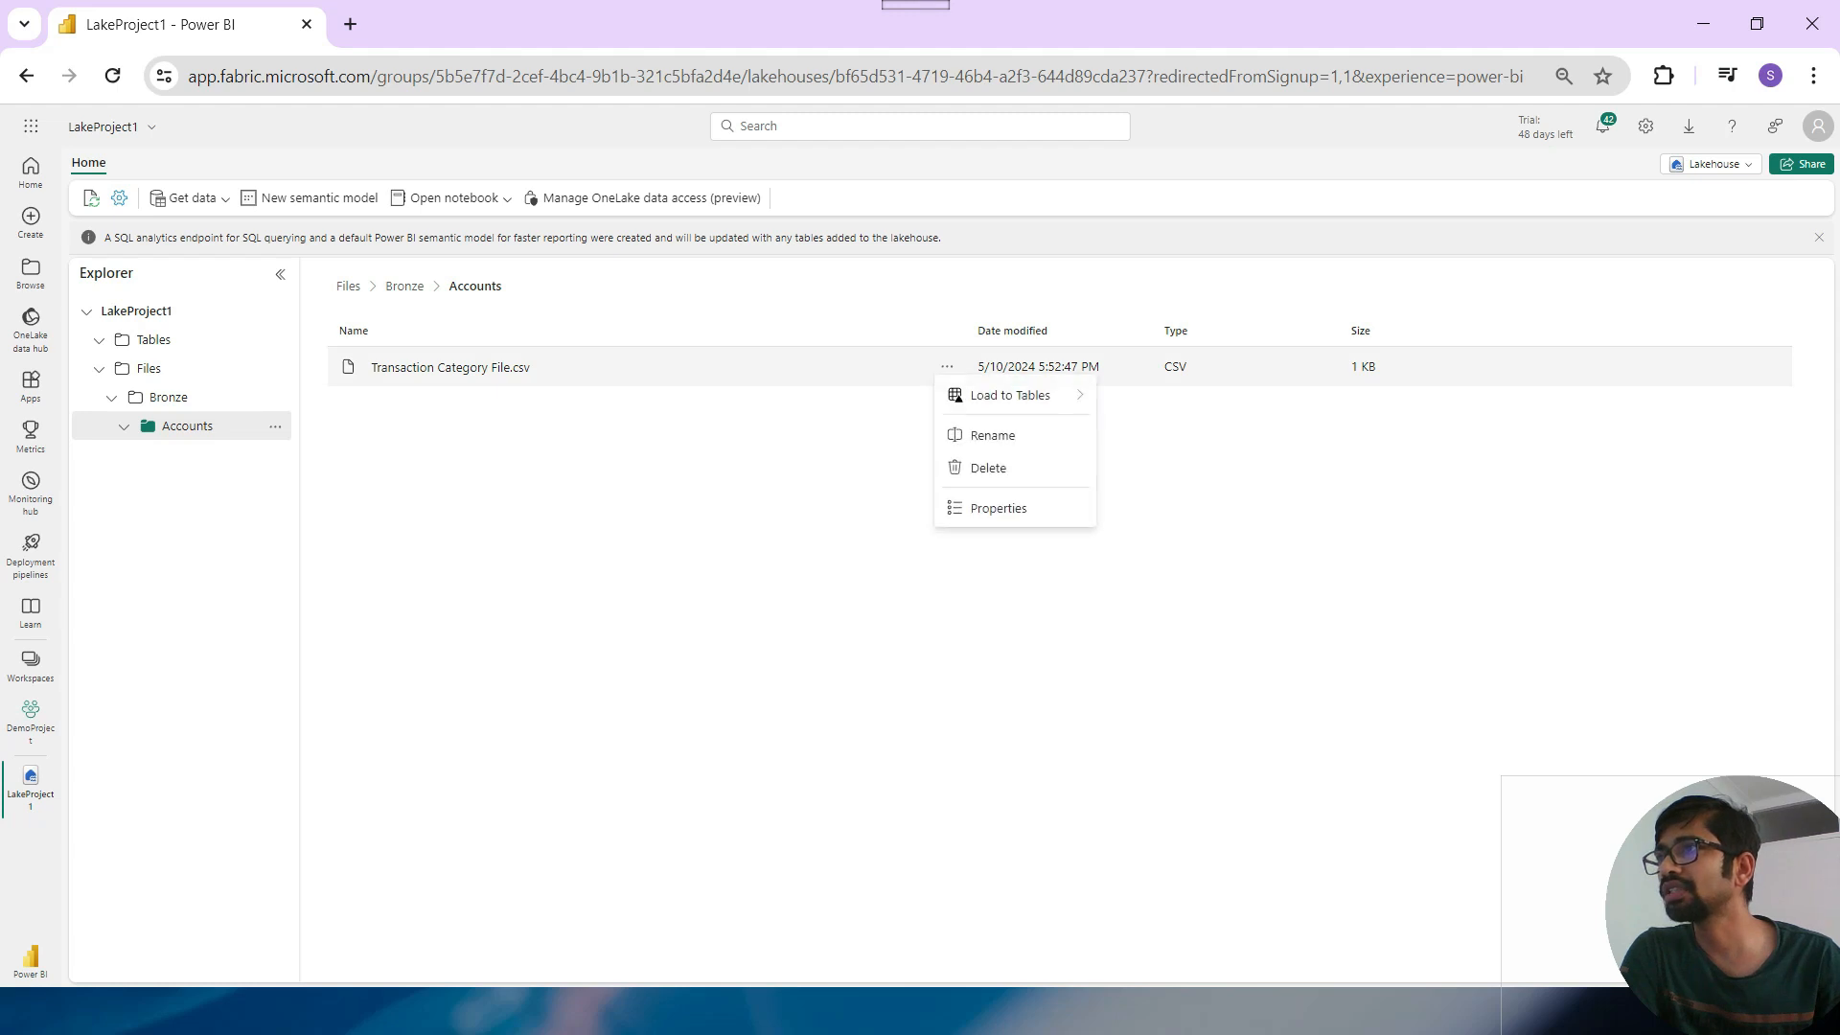
mouse_move(1034, 386)
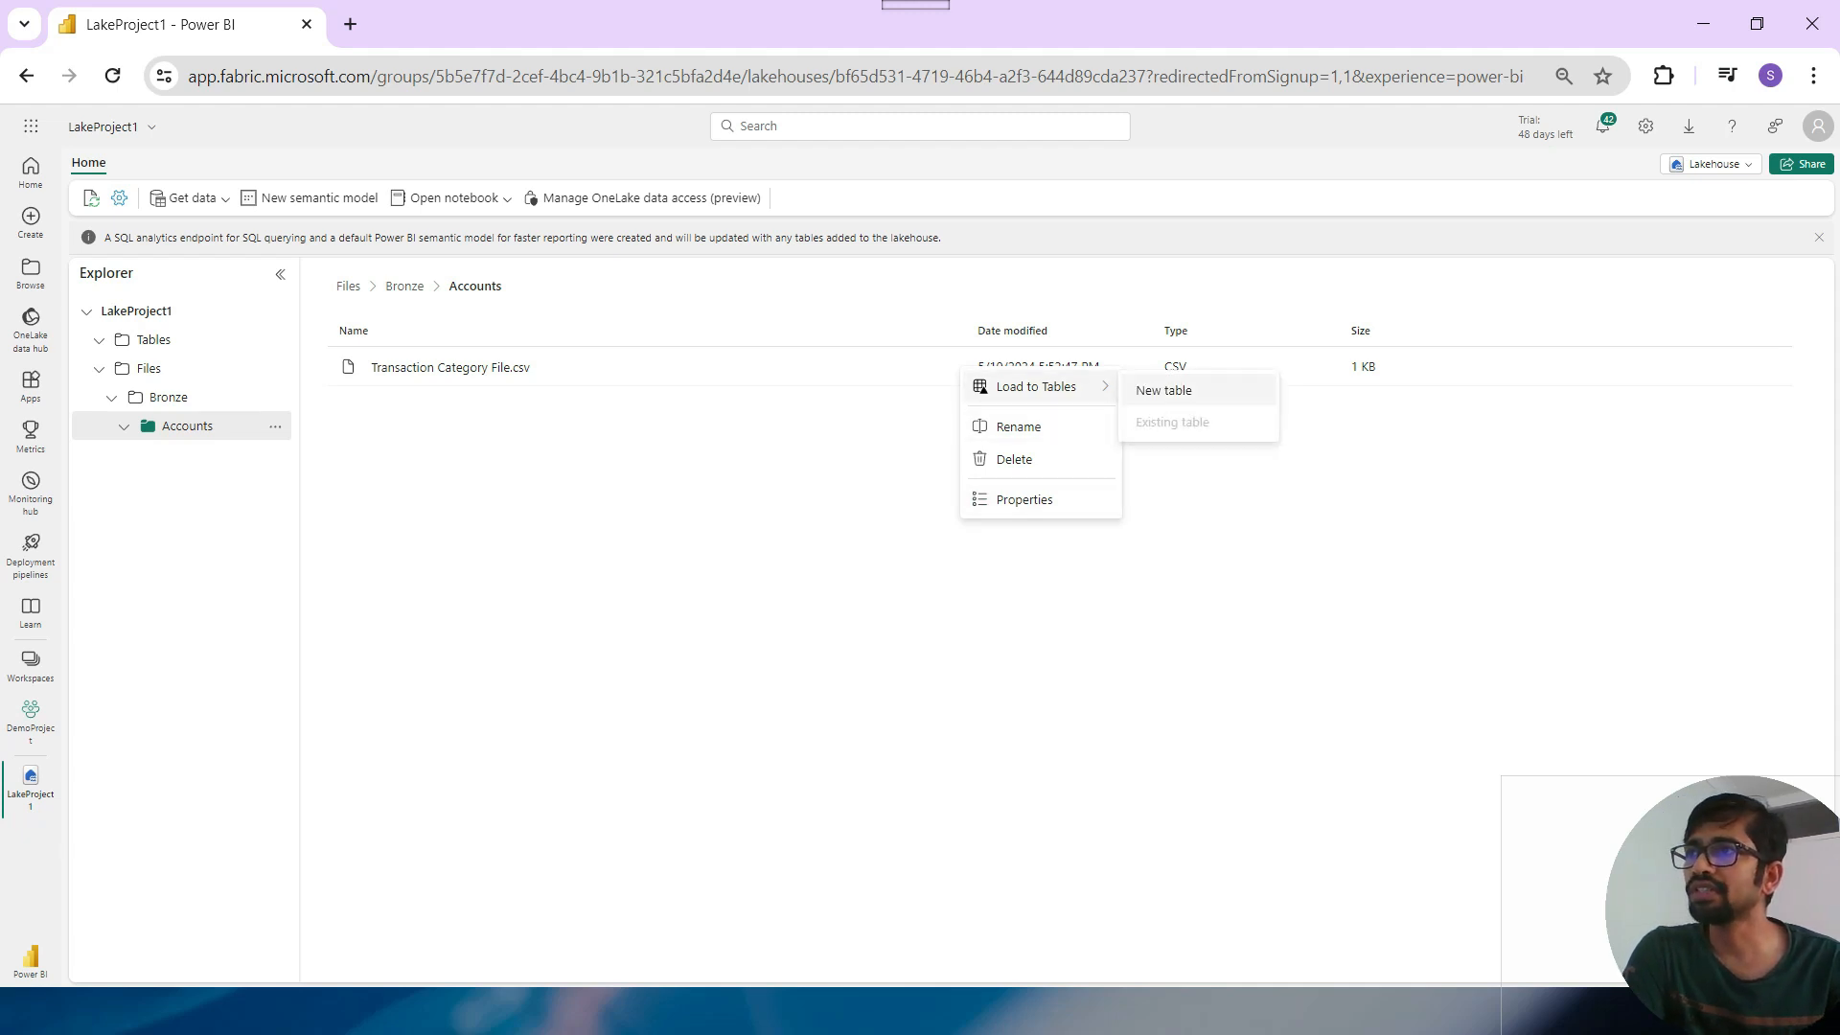
left_click(1163, 390)
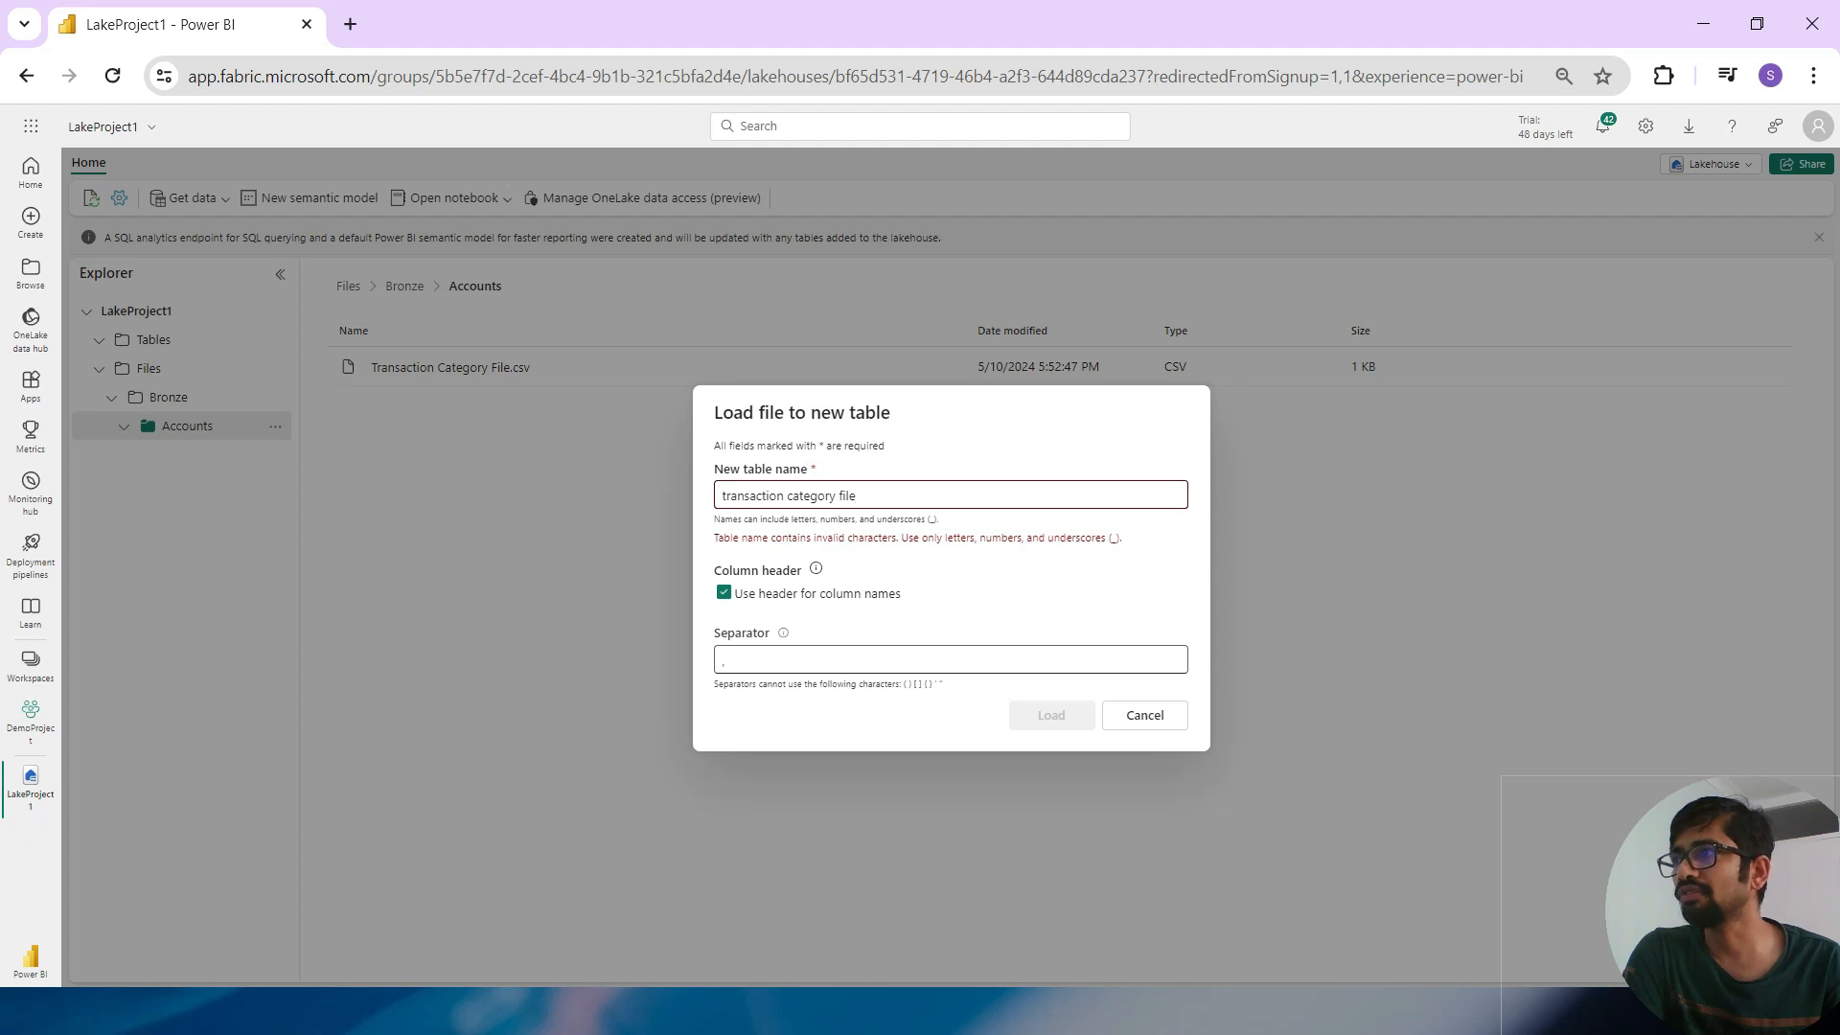
key("ctrl+a")
type("Tr")
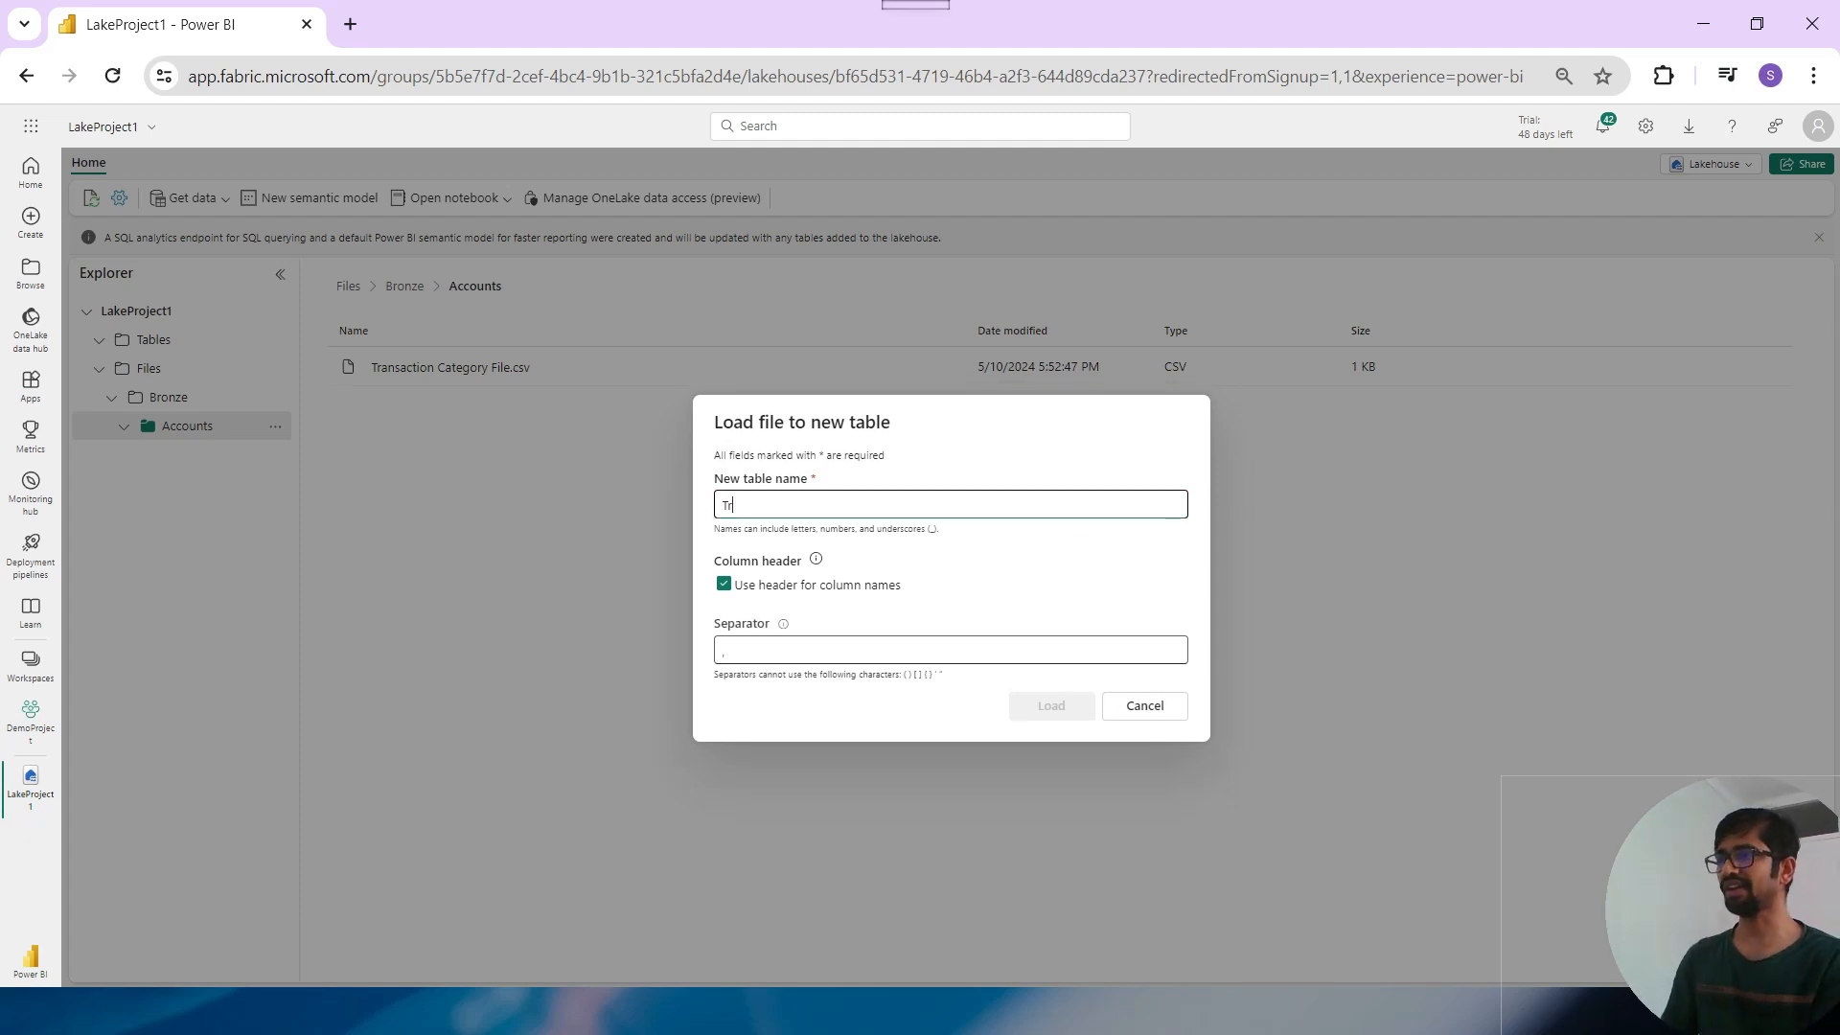
type("ansactions")
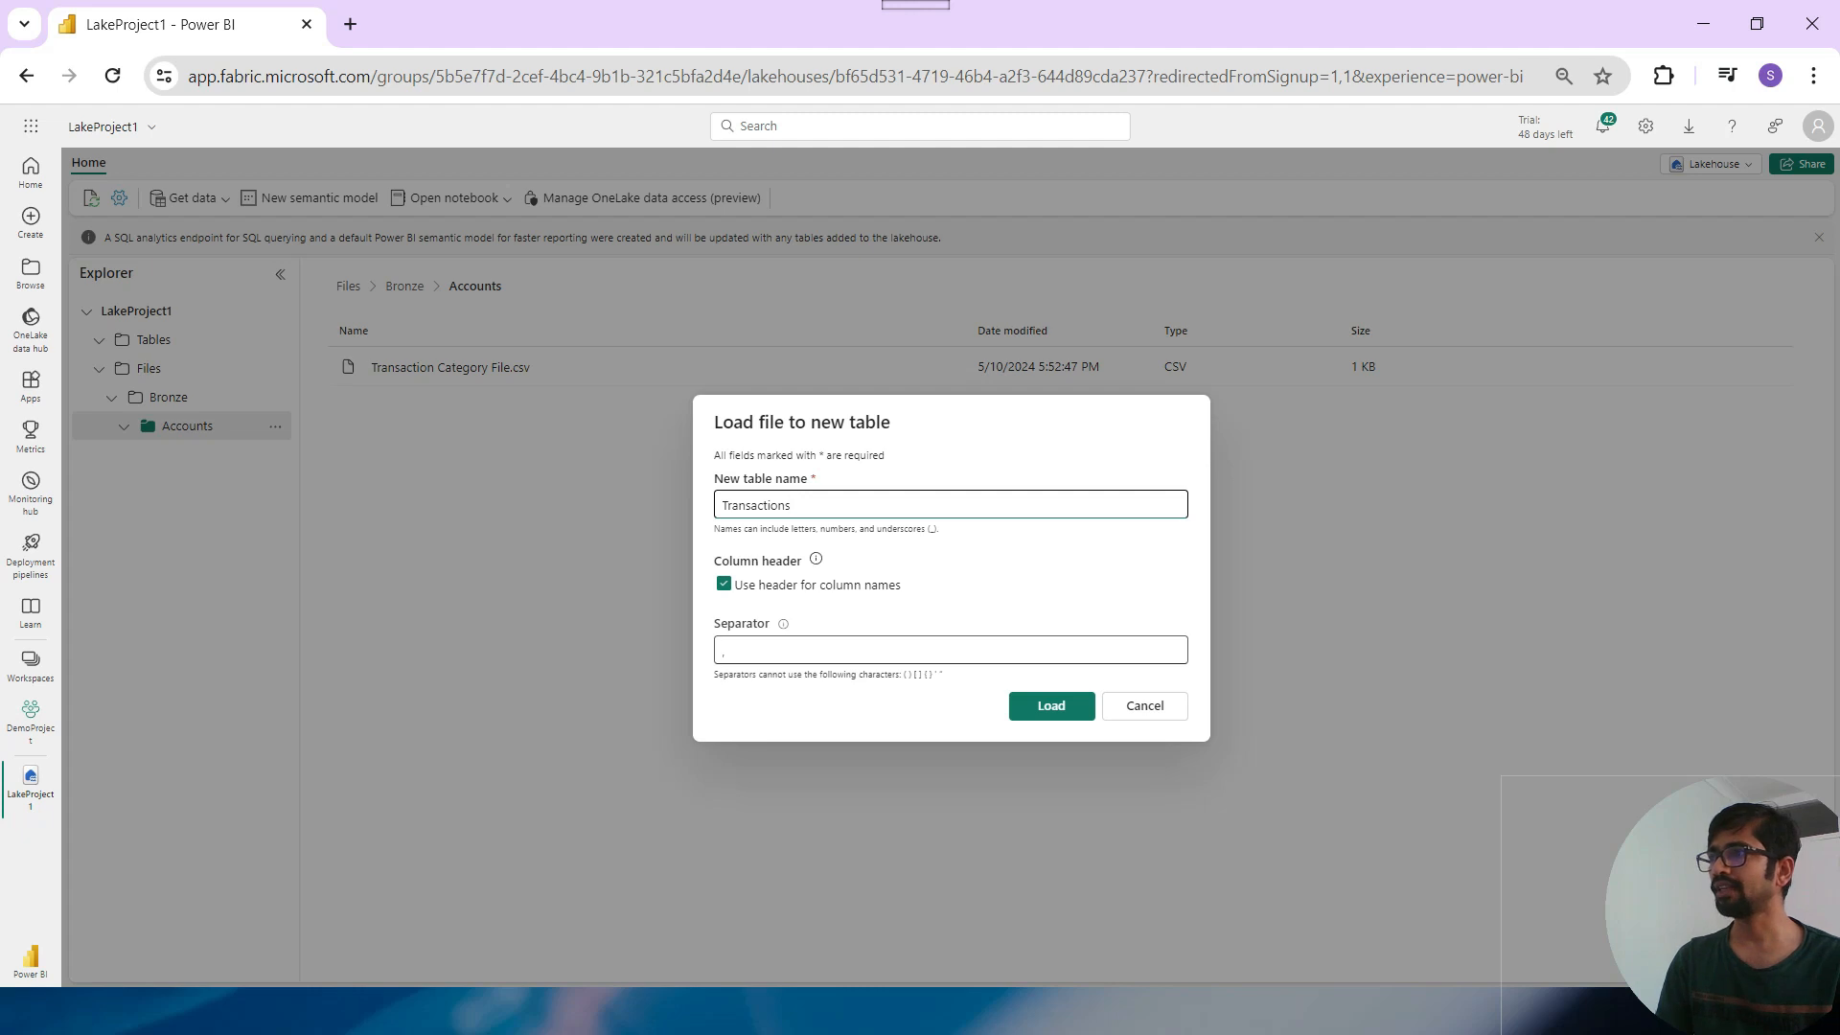
left_click(1051, 706)
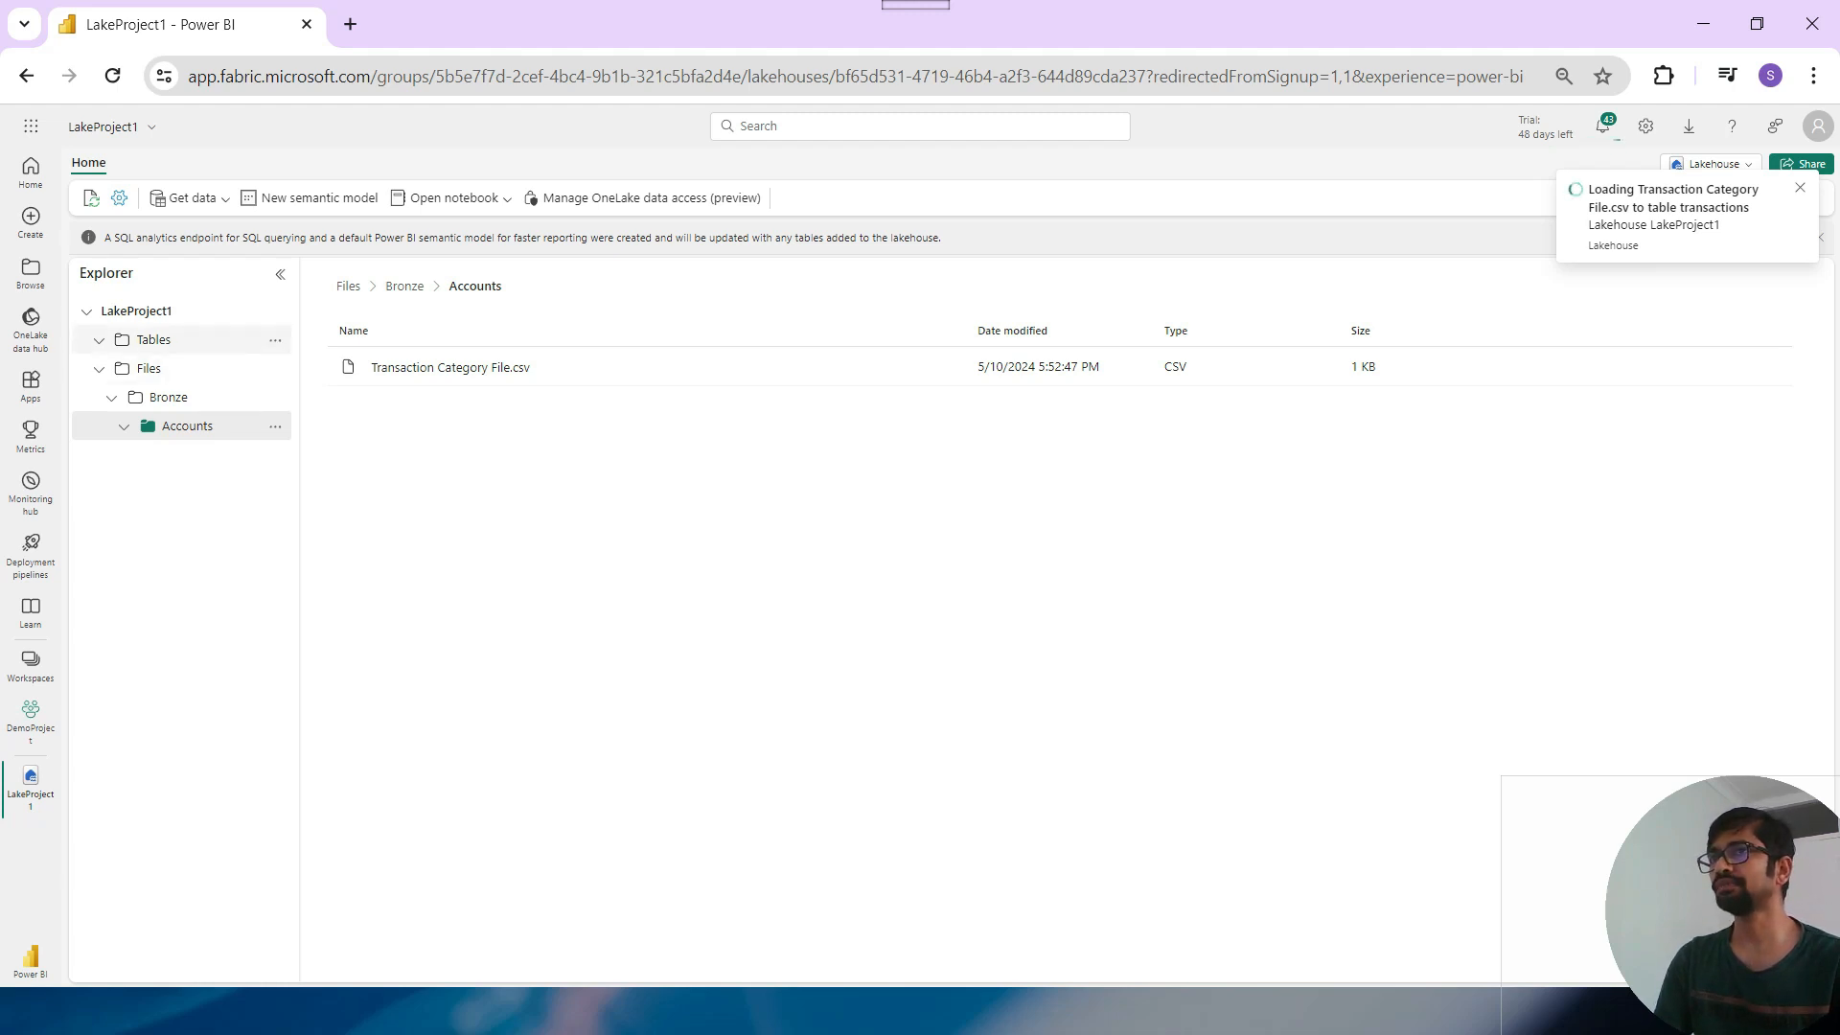
left_click(99, 340)
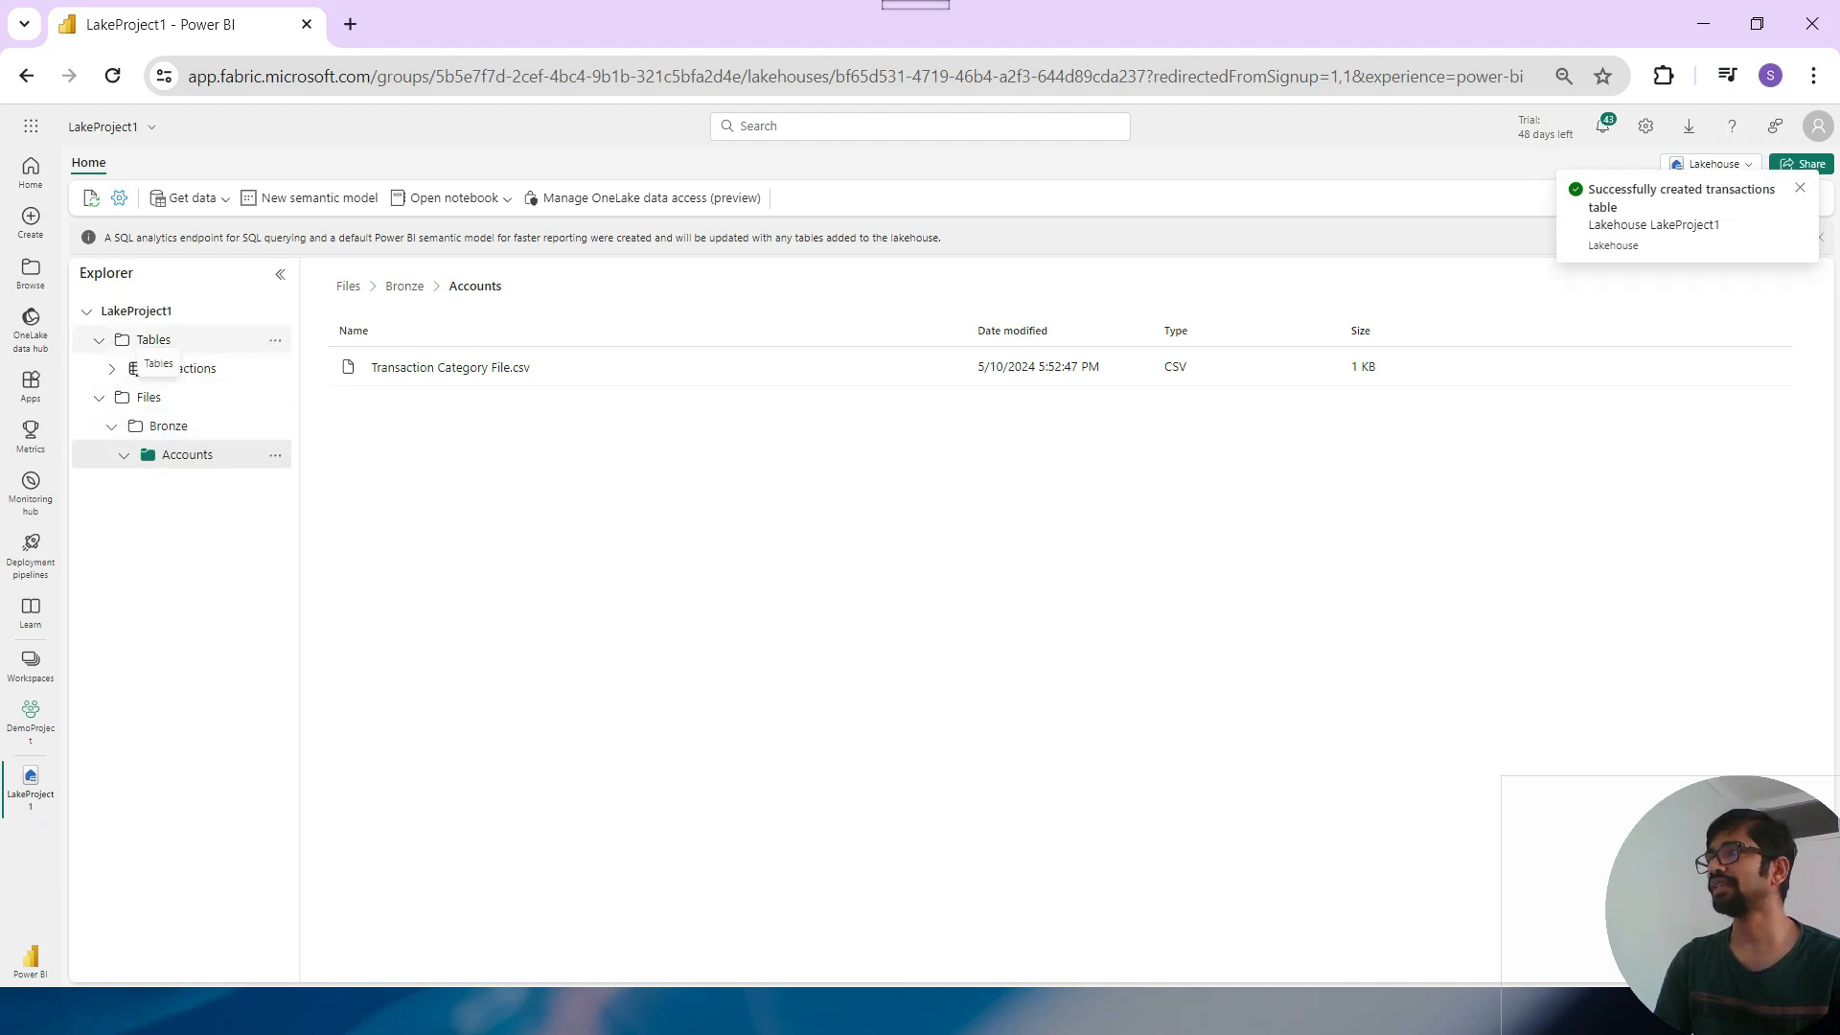
Preview the transactions table's rows in the lakehouse and look over the actions available for the table.
left_click(138, 369)
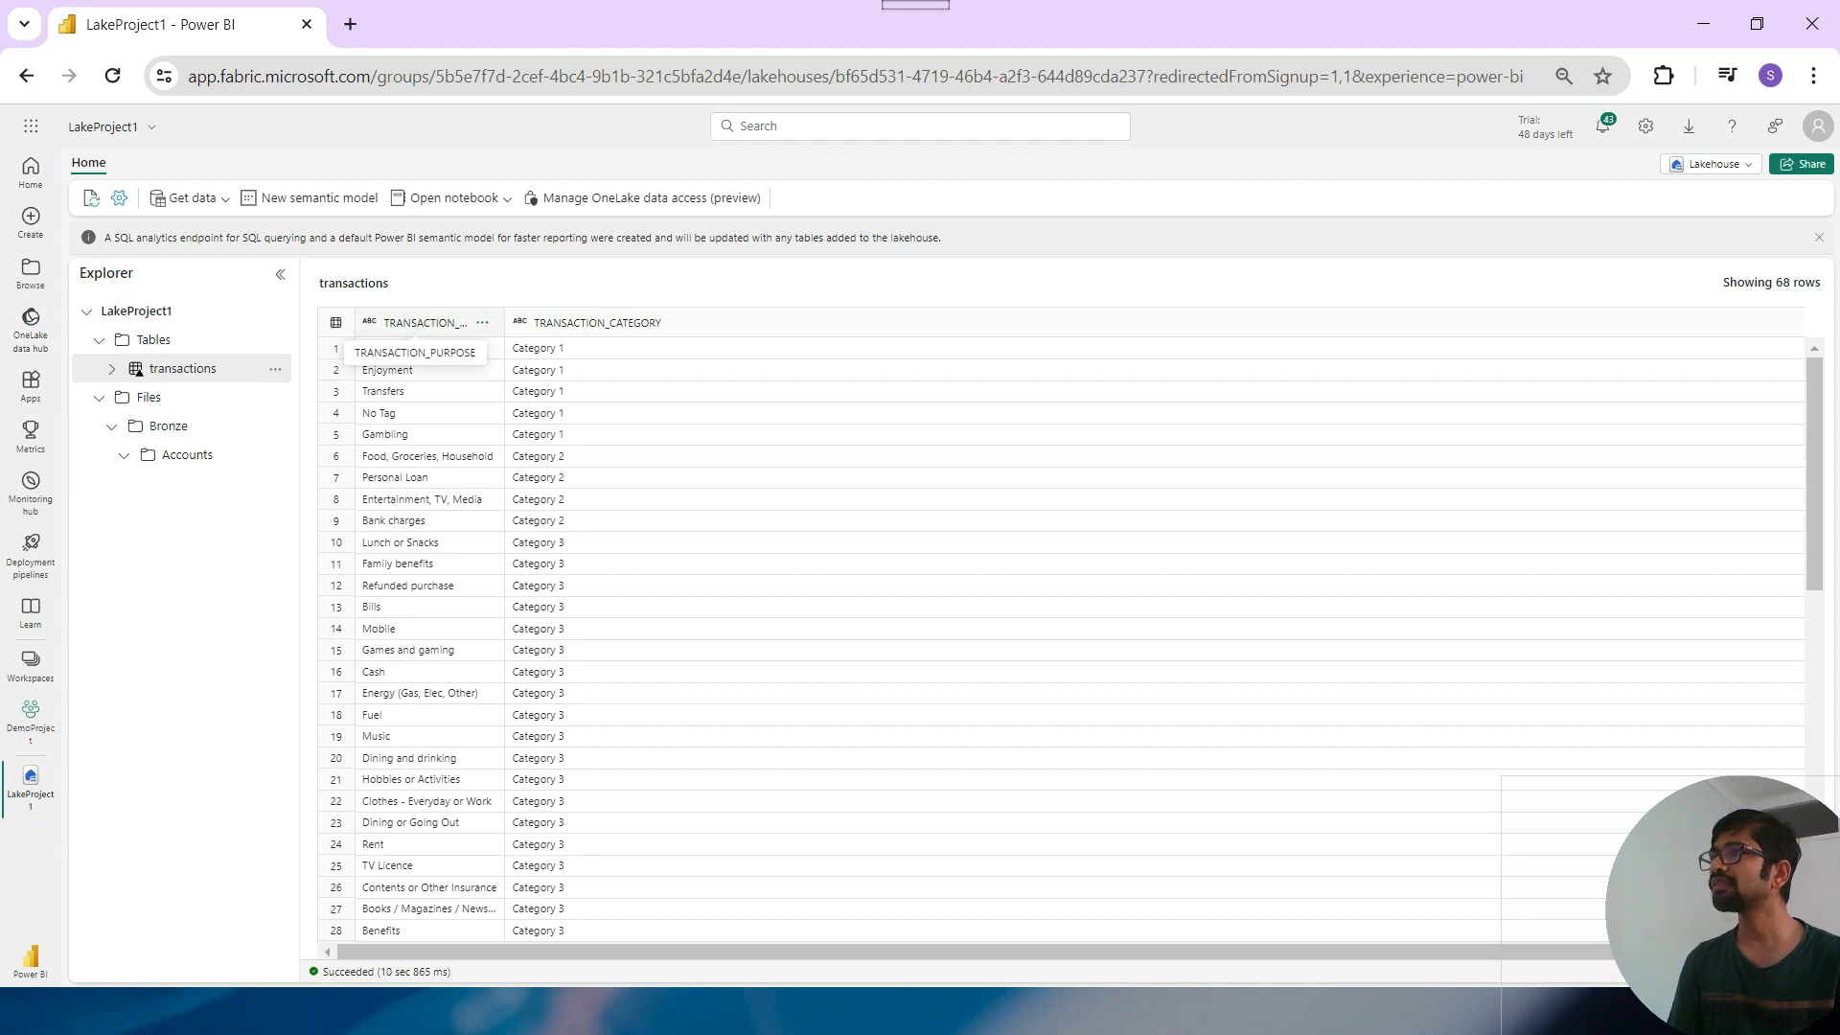
scroll(1054, 632, "down", 10)
scroll(1054, 633, "up", 10)
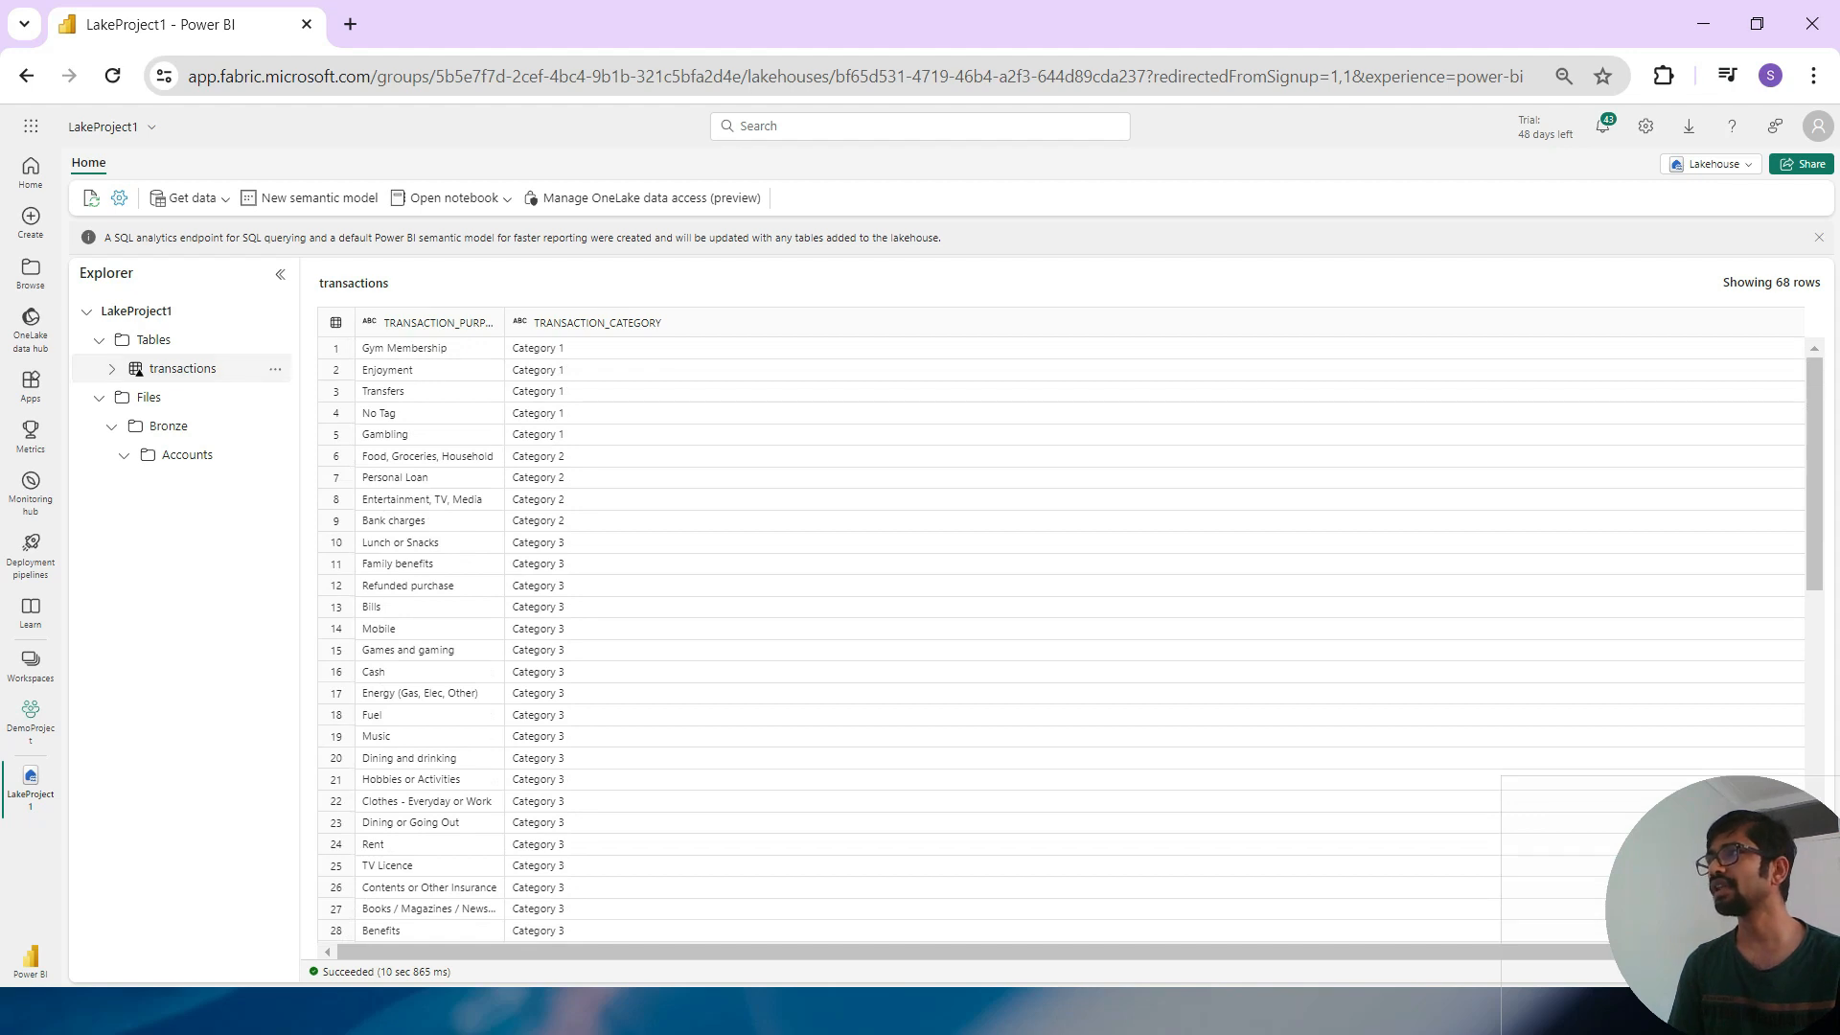
left_click(275, 368)
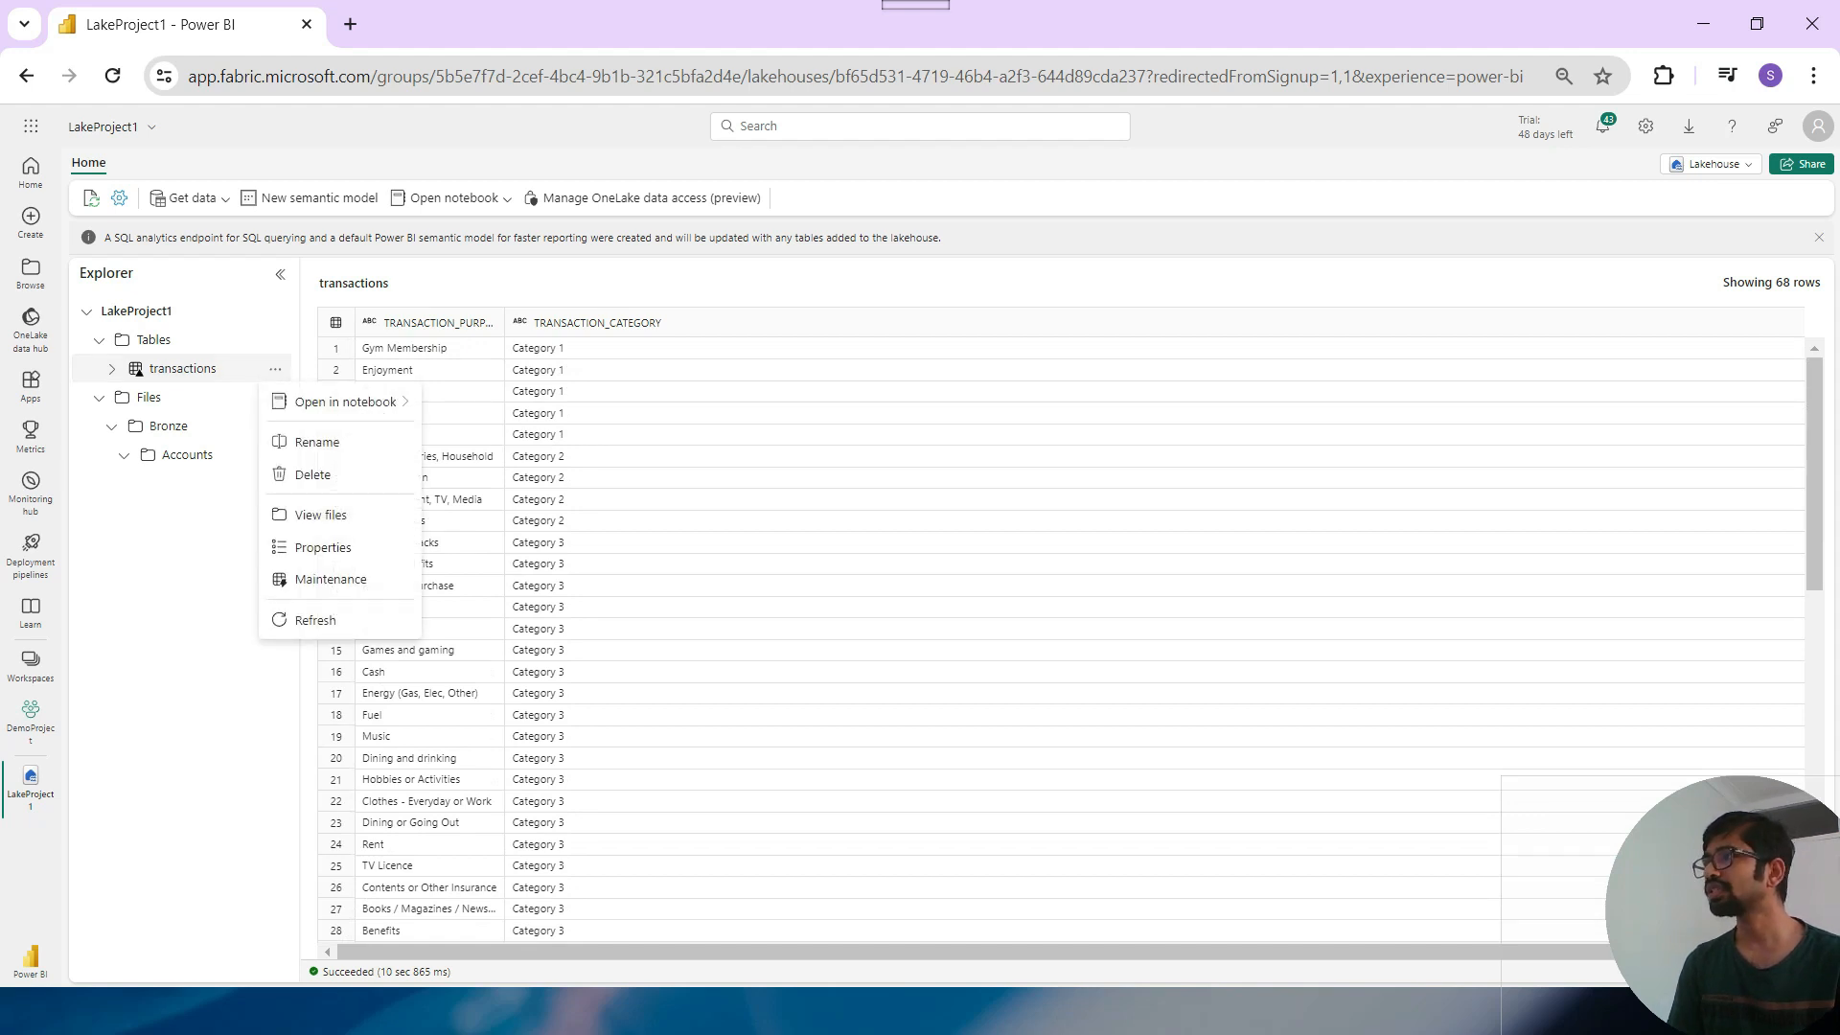
left_click(192, 565)
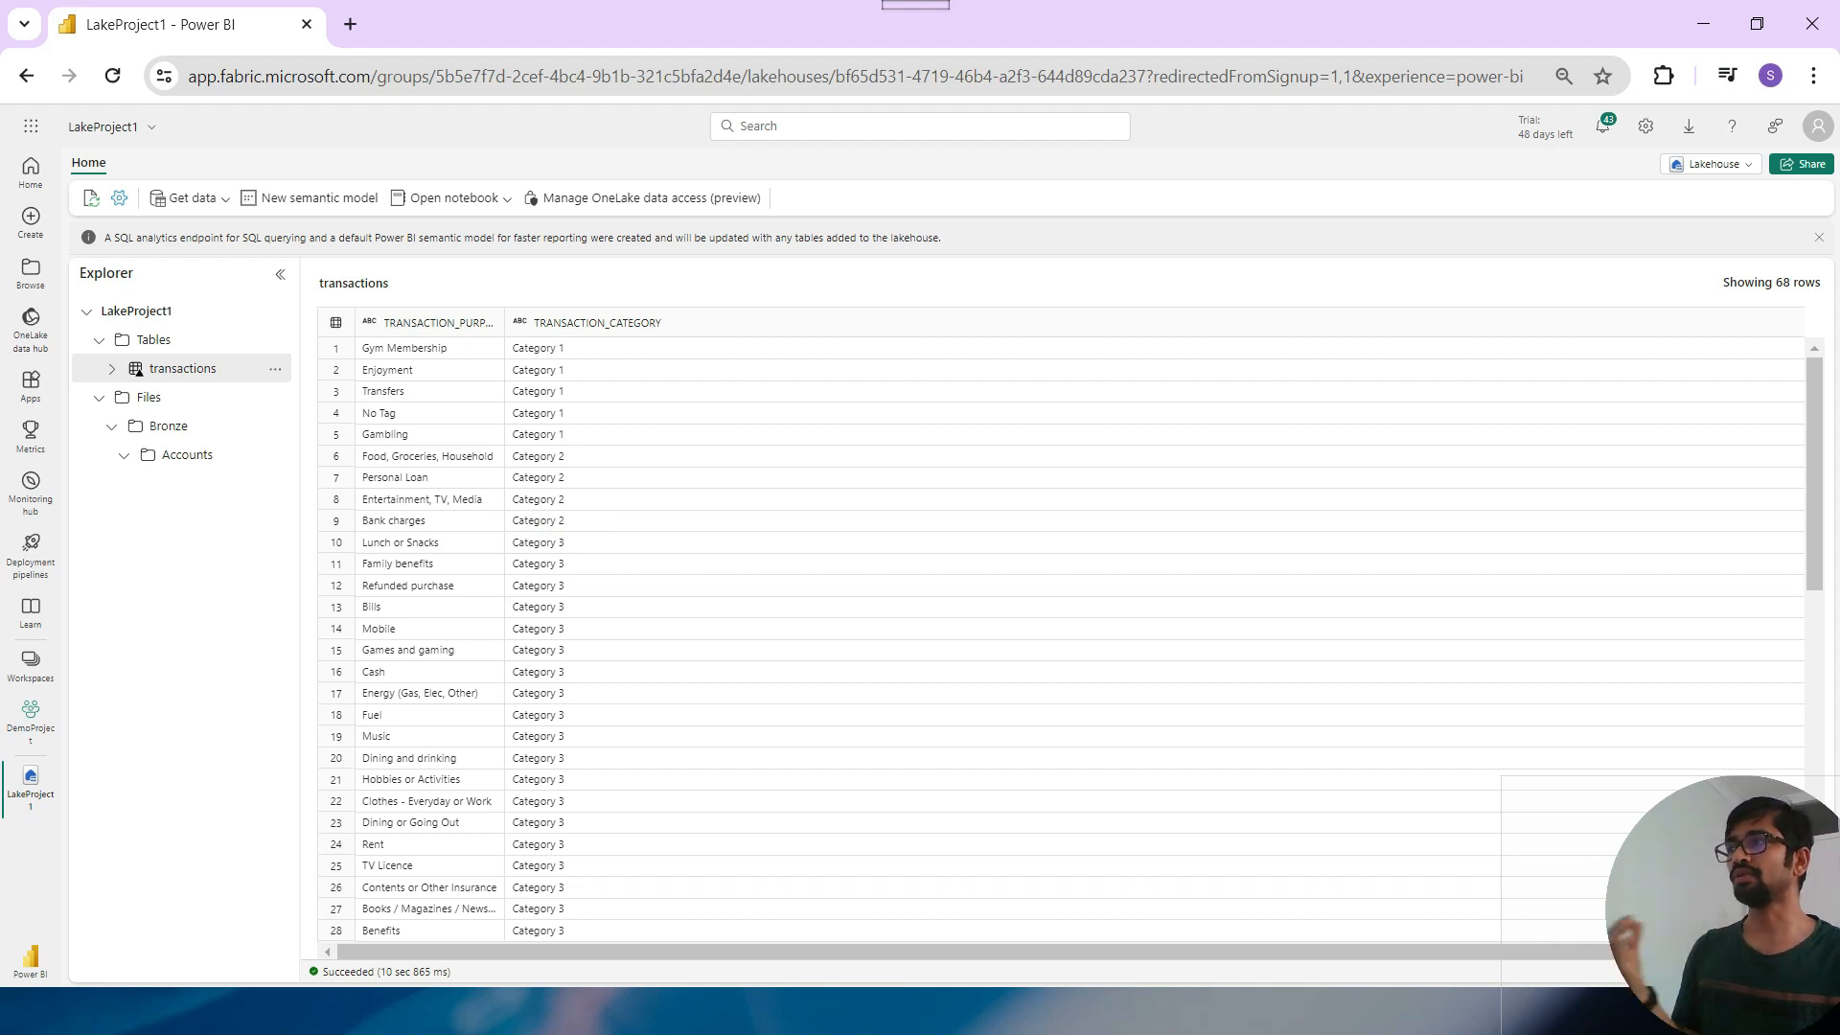
Switch LakeProject1 from the Lakehouse view to its SQL analytics endpoint.
left_click_drag(1716, 165, 1714, 188)
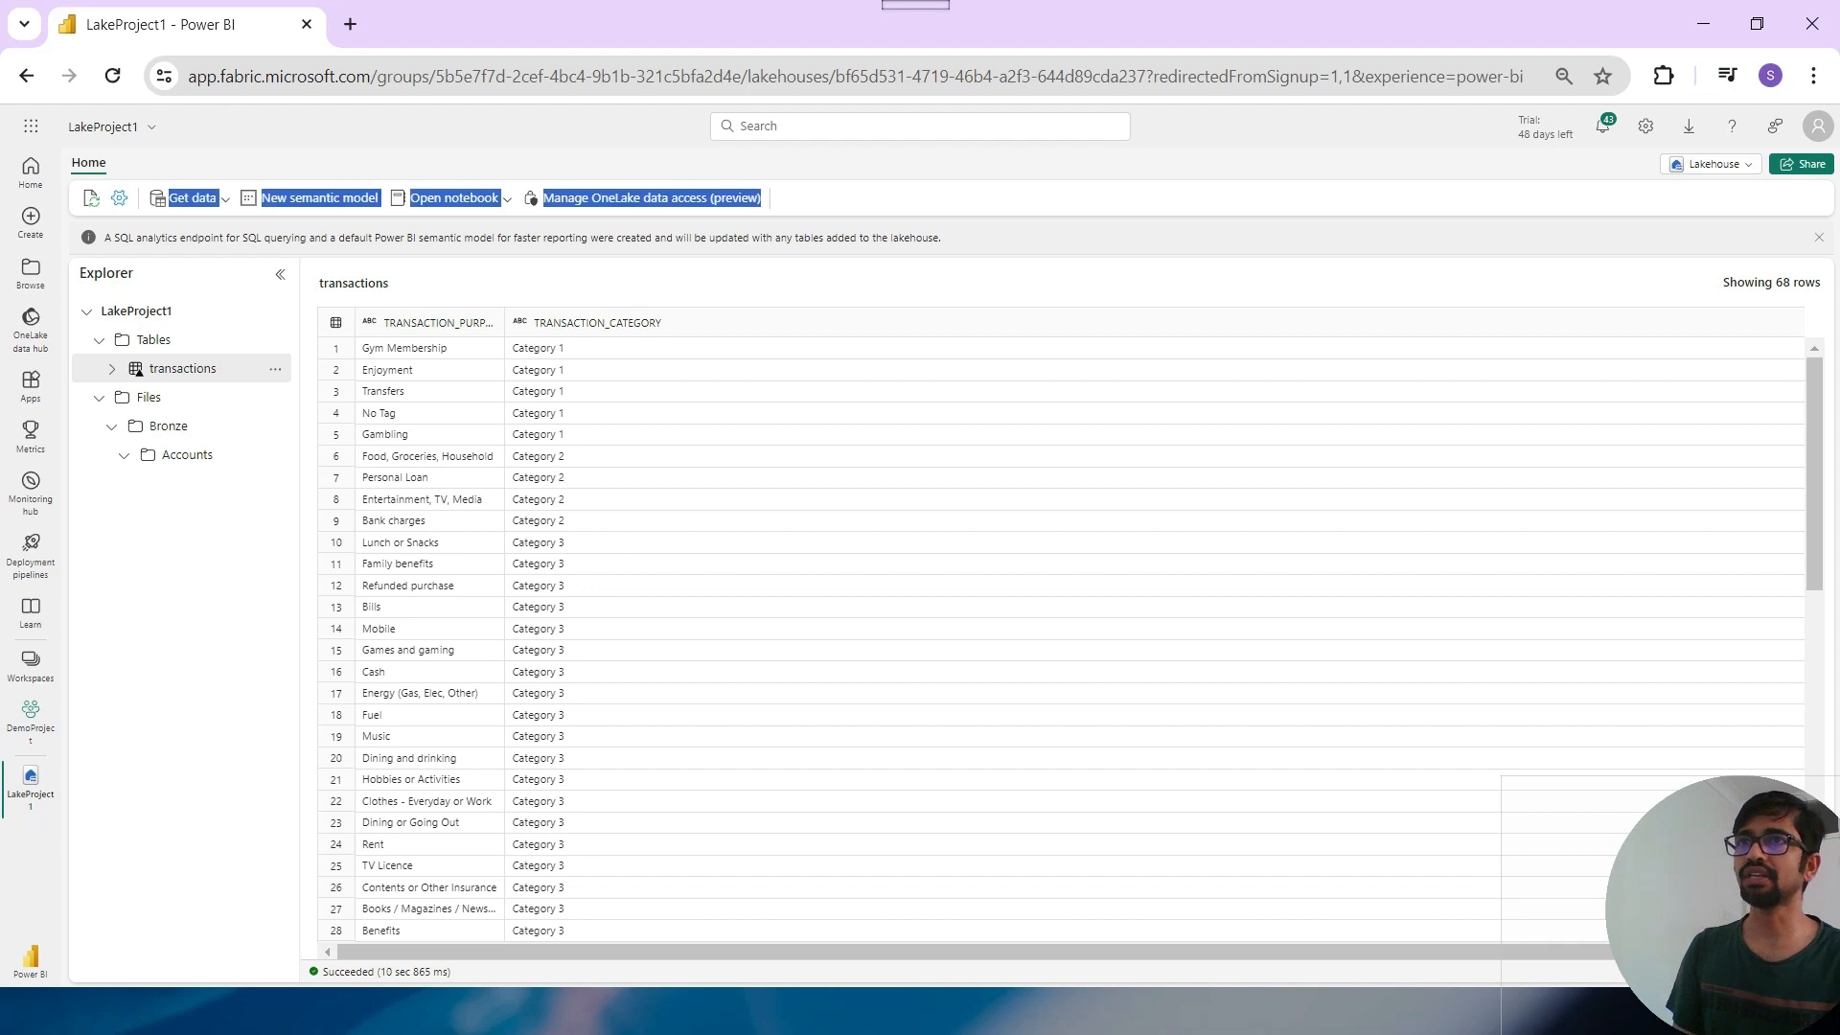
left_click(1713, 165)
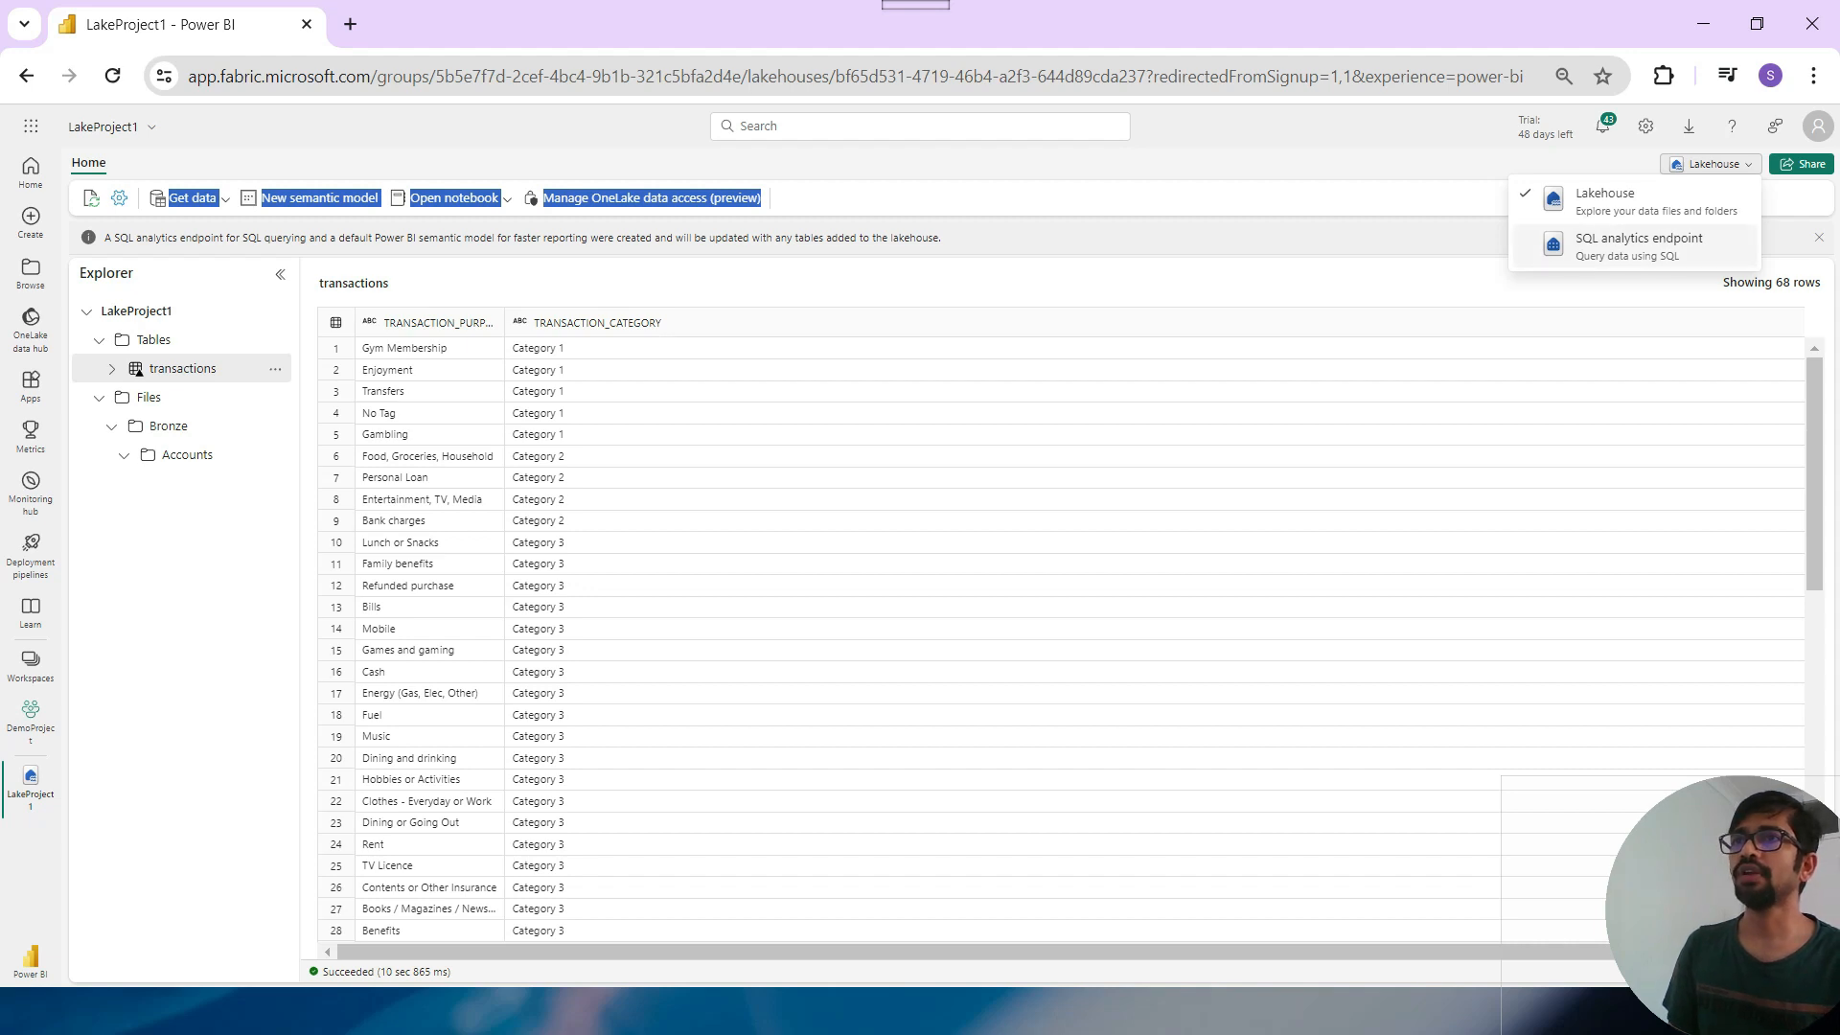
left_click(1638, 247)
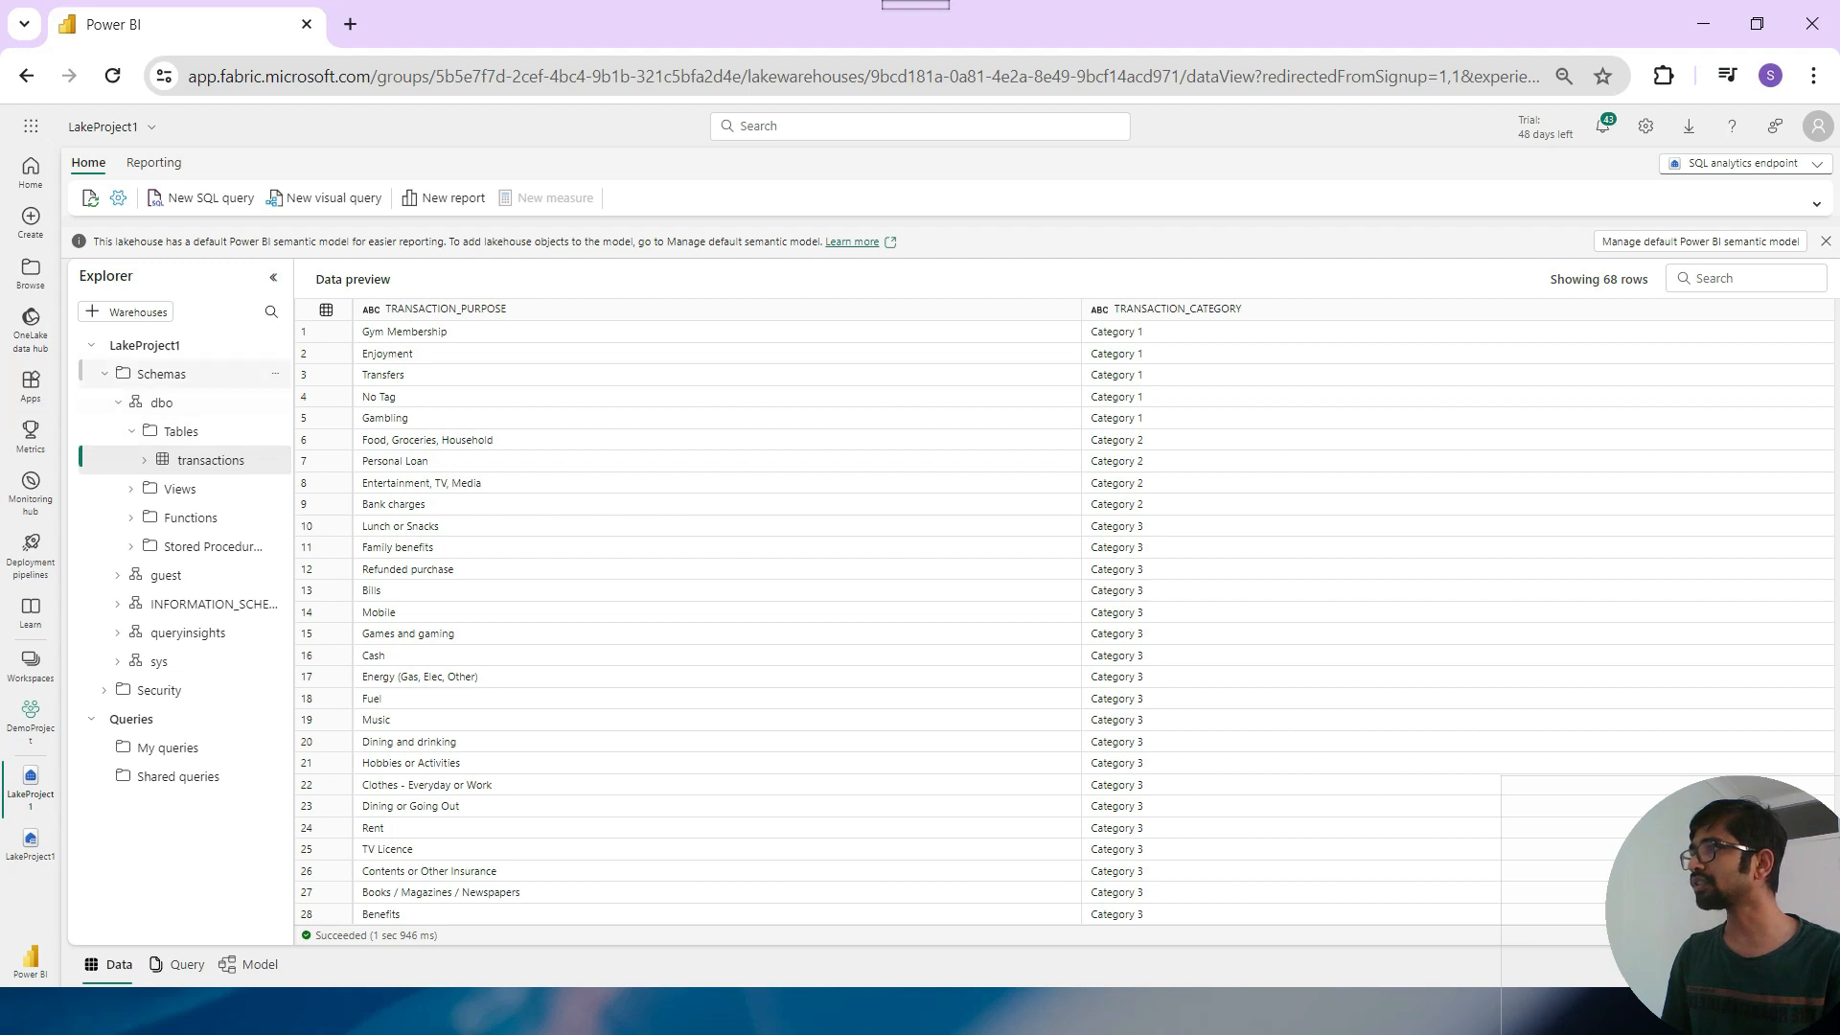
Look through the Security folder's built-in and custom DB roles in the LakeProject1 explorer, collapsing each group again.
left_click(105, 374)
left_click(104, 403)
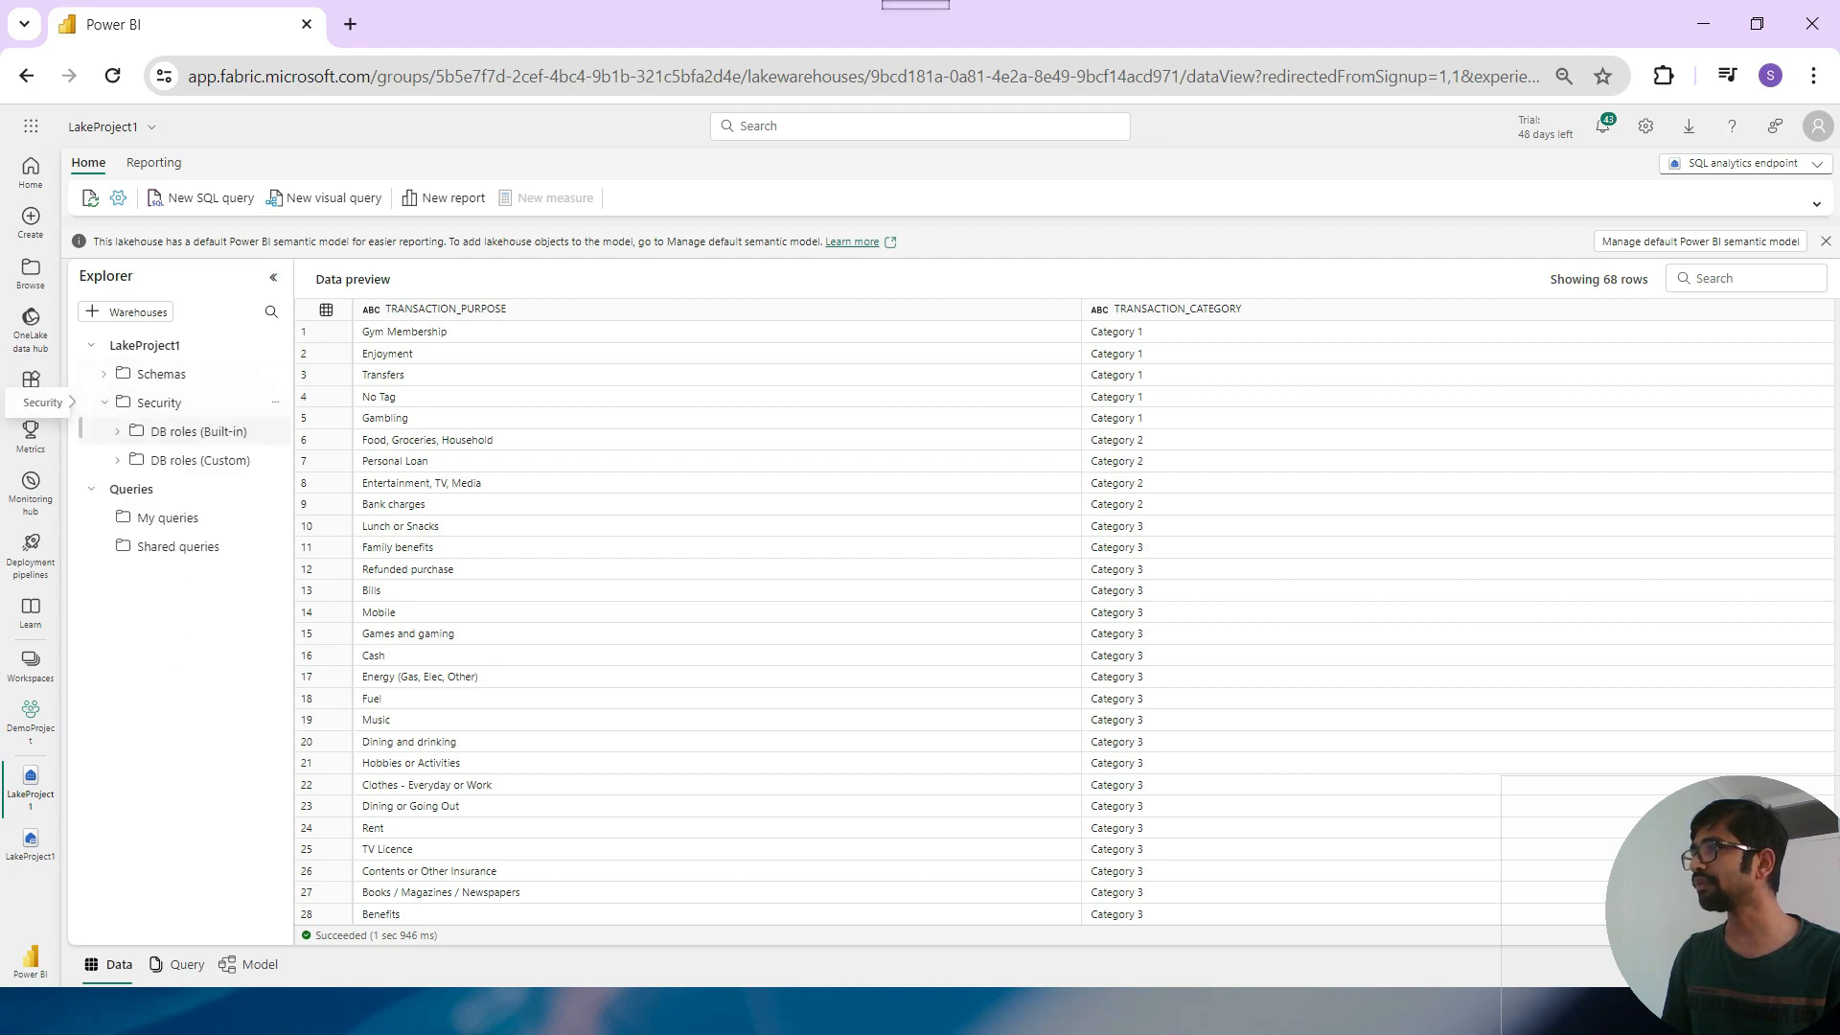
left_click(118, 432)
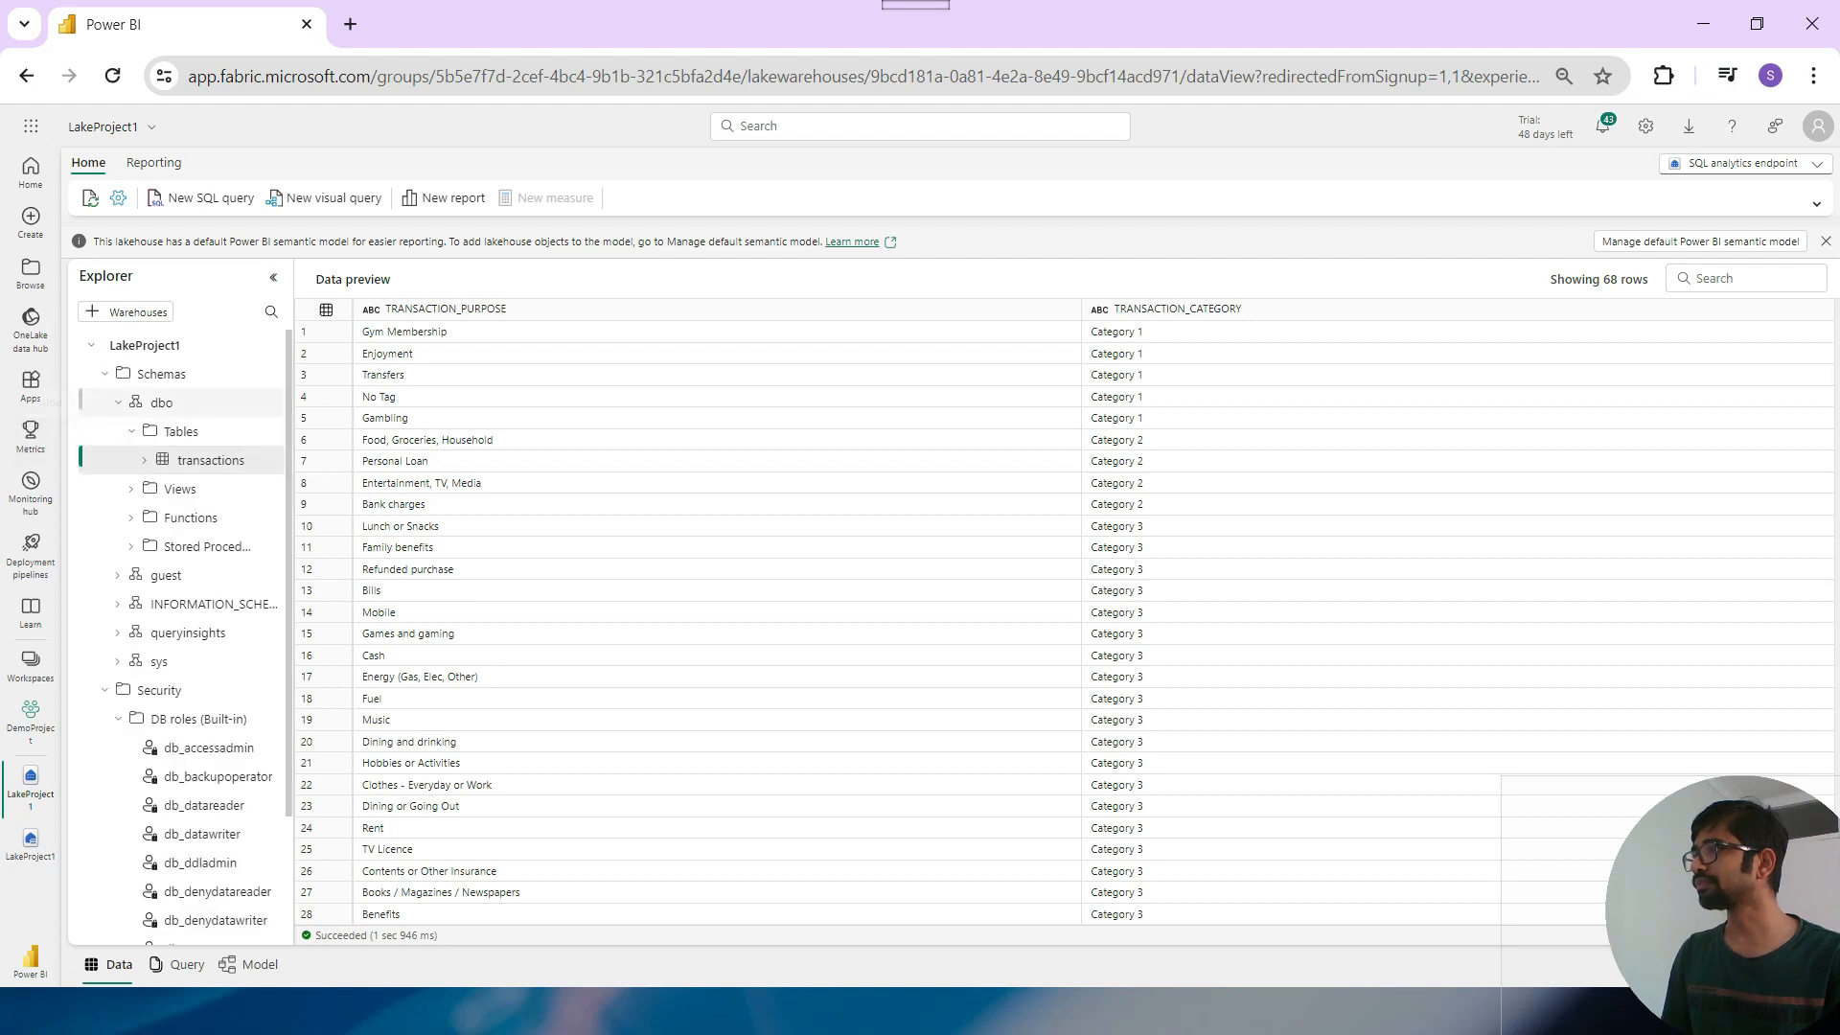
scroll(191, 717, "down", 1)
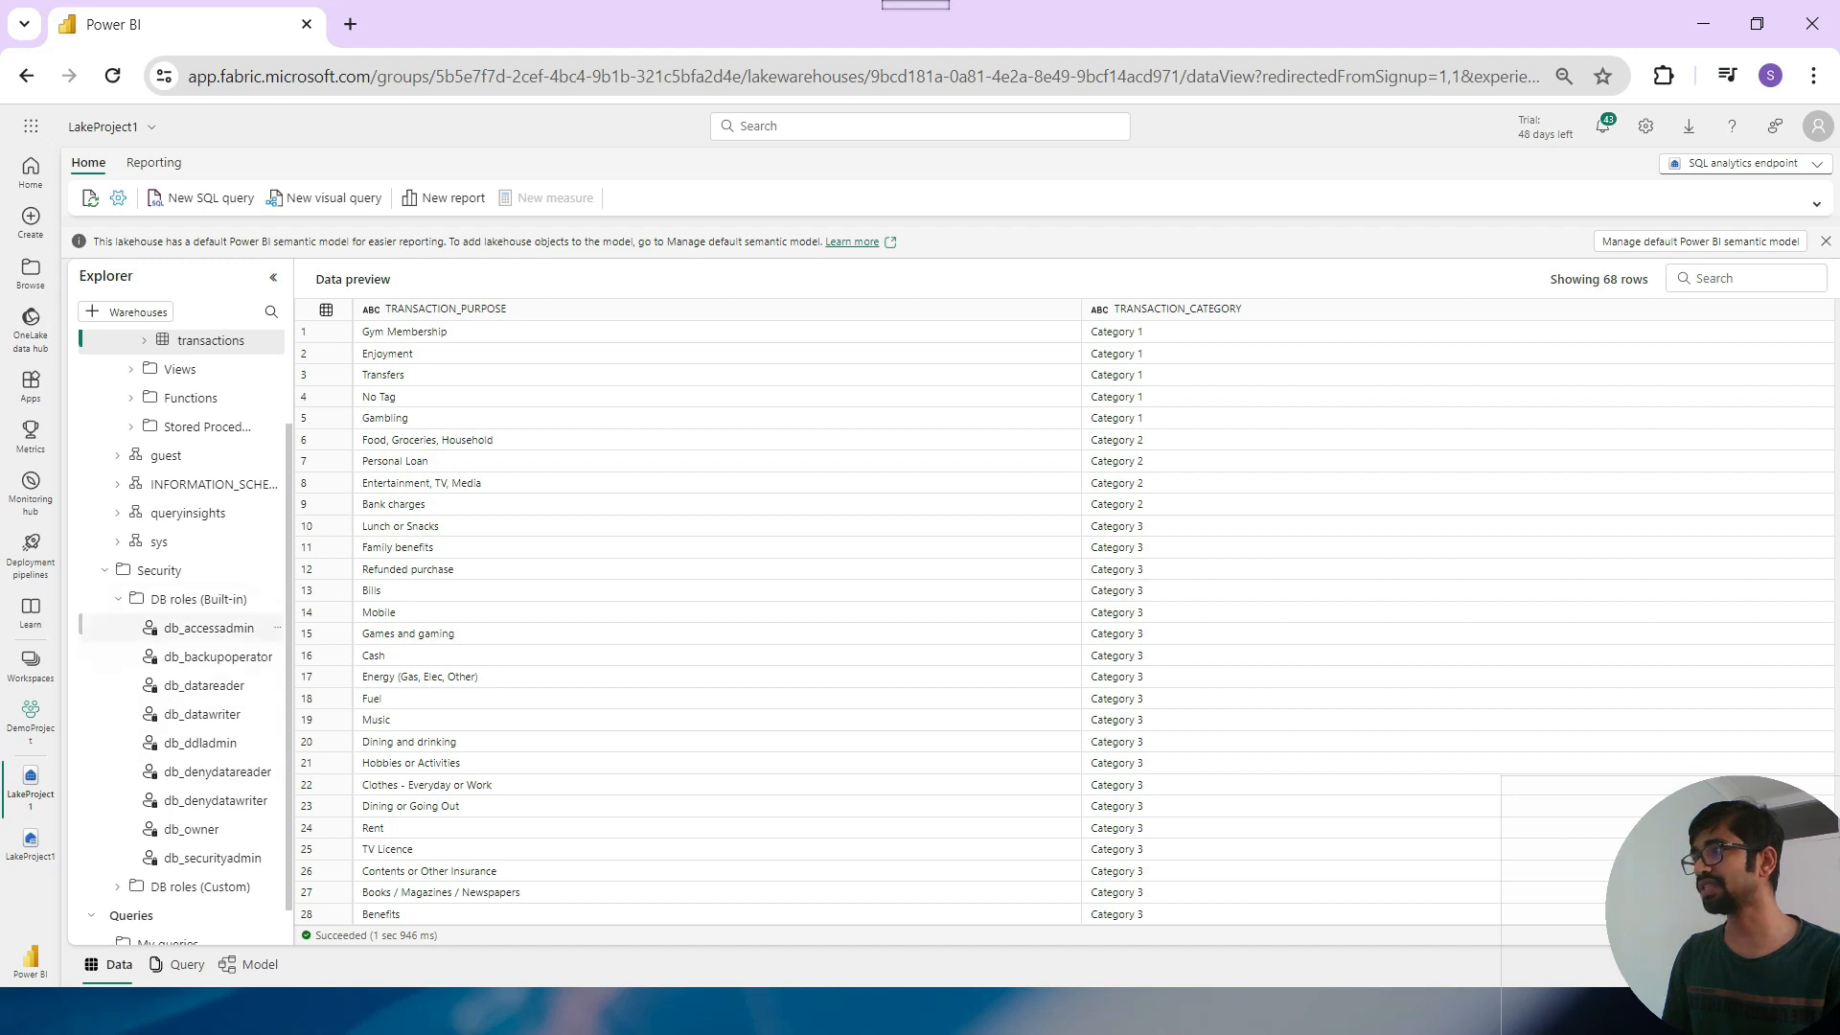
left_click(118, 599)
left_click(118, 748)
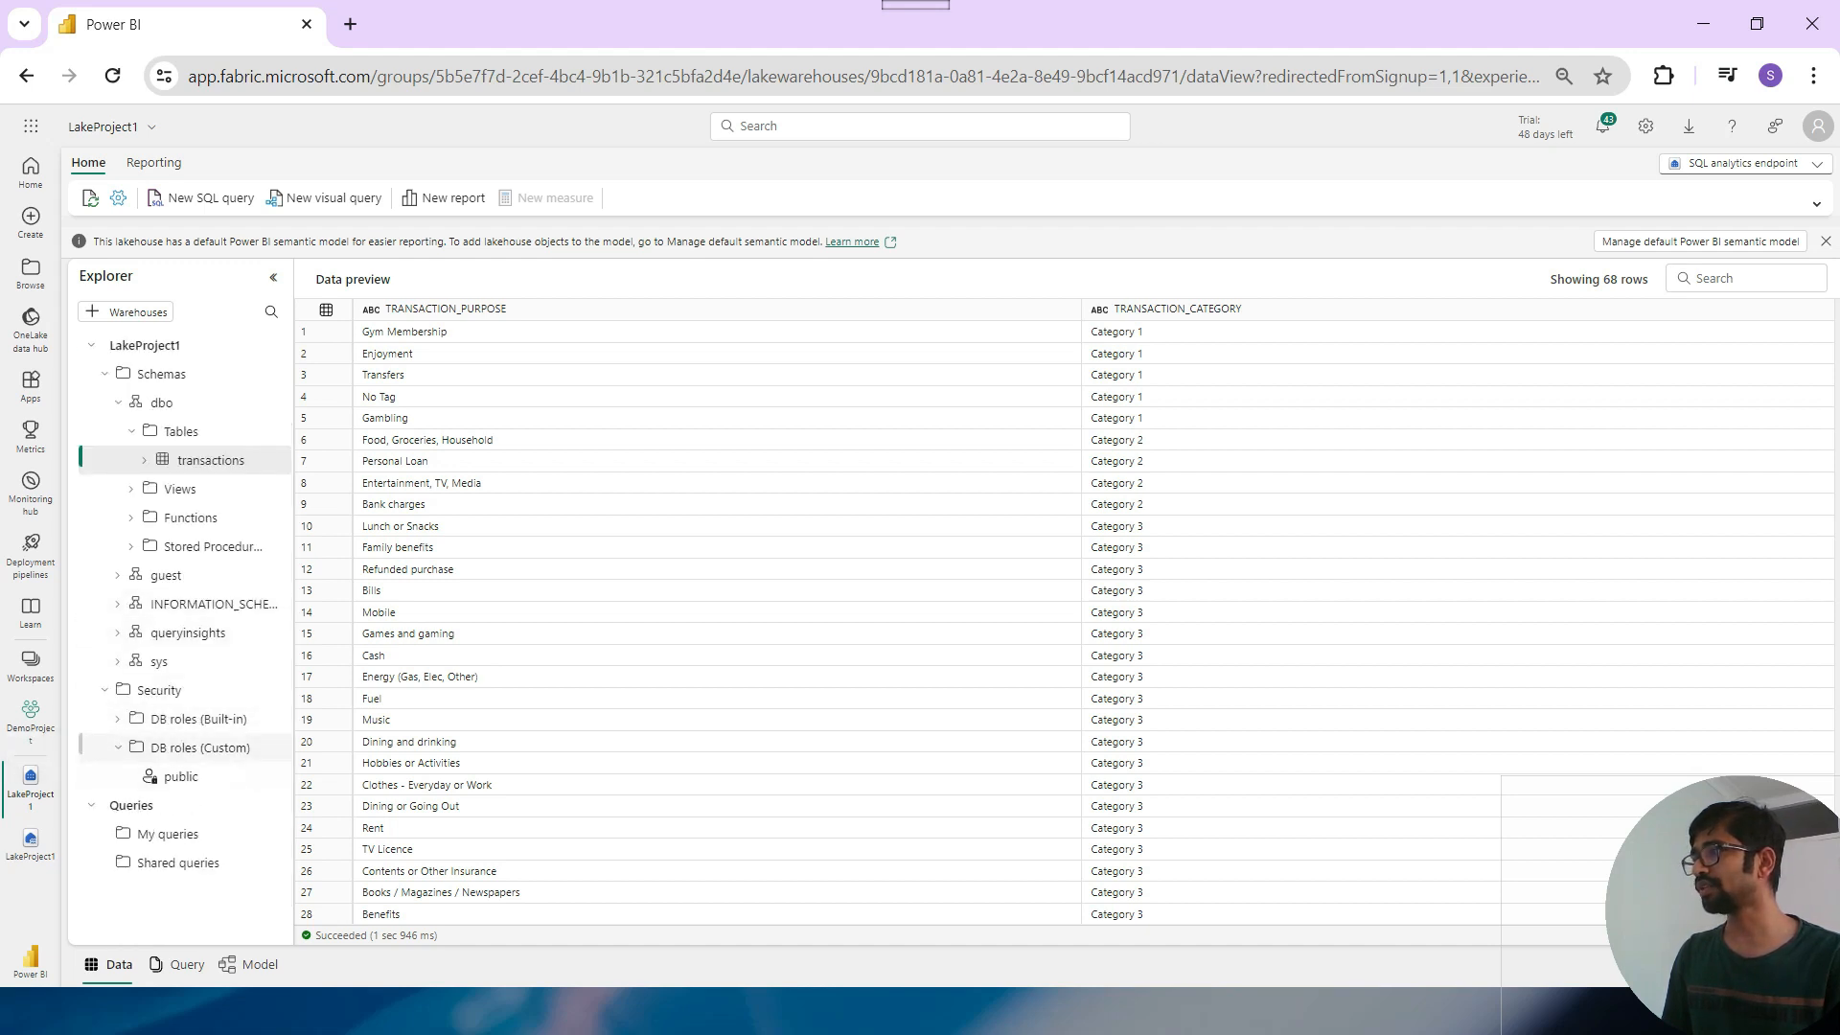
left_click(118, 748)
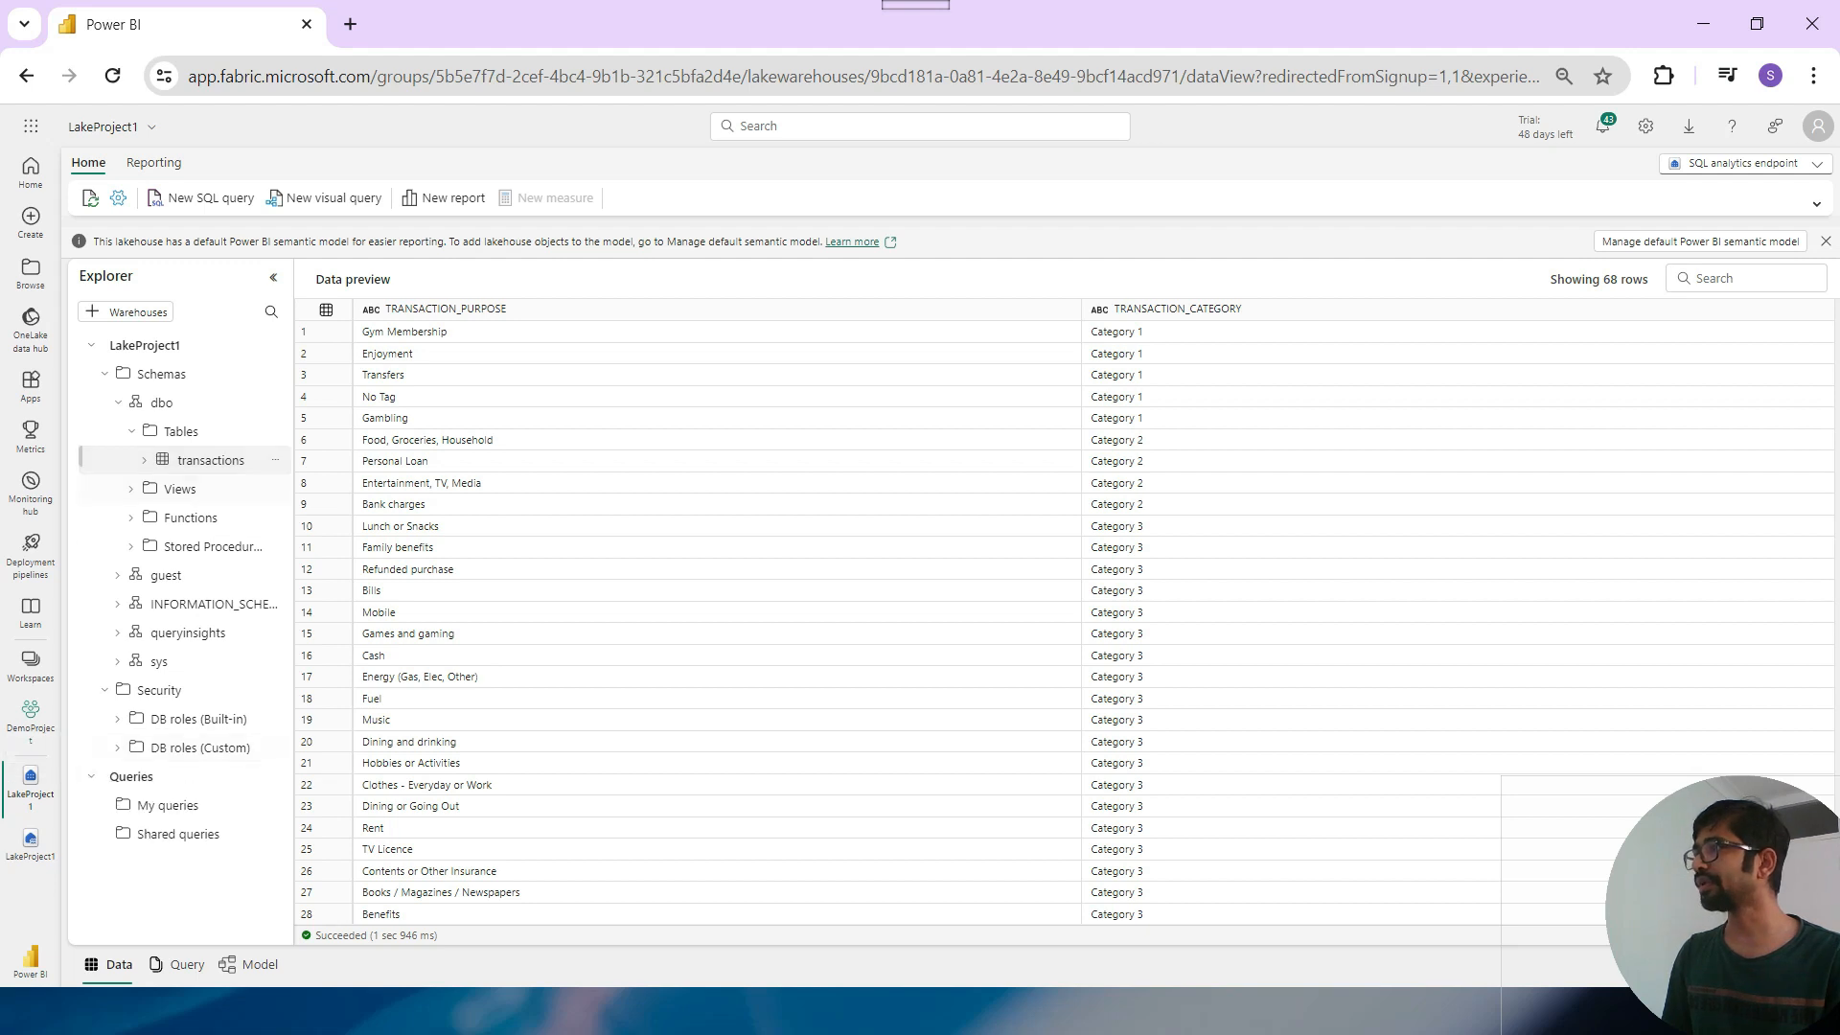
Generate a Select TOP 100 SQL query on the dbo transactions table.
left_click(275, 460)
mouse_move(283, 470)
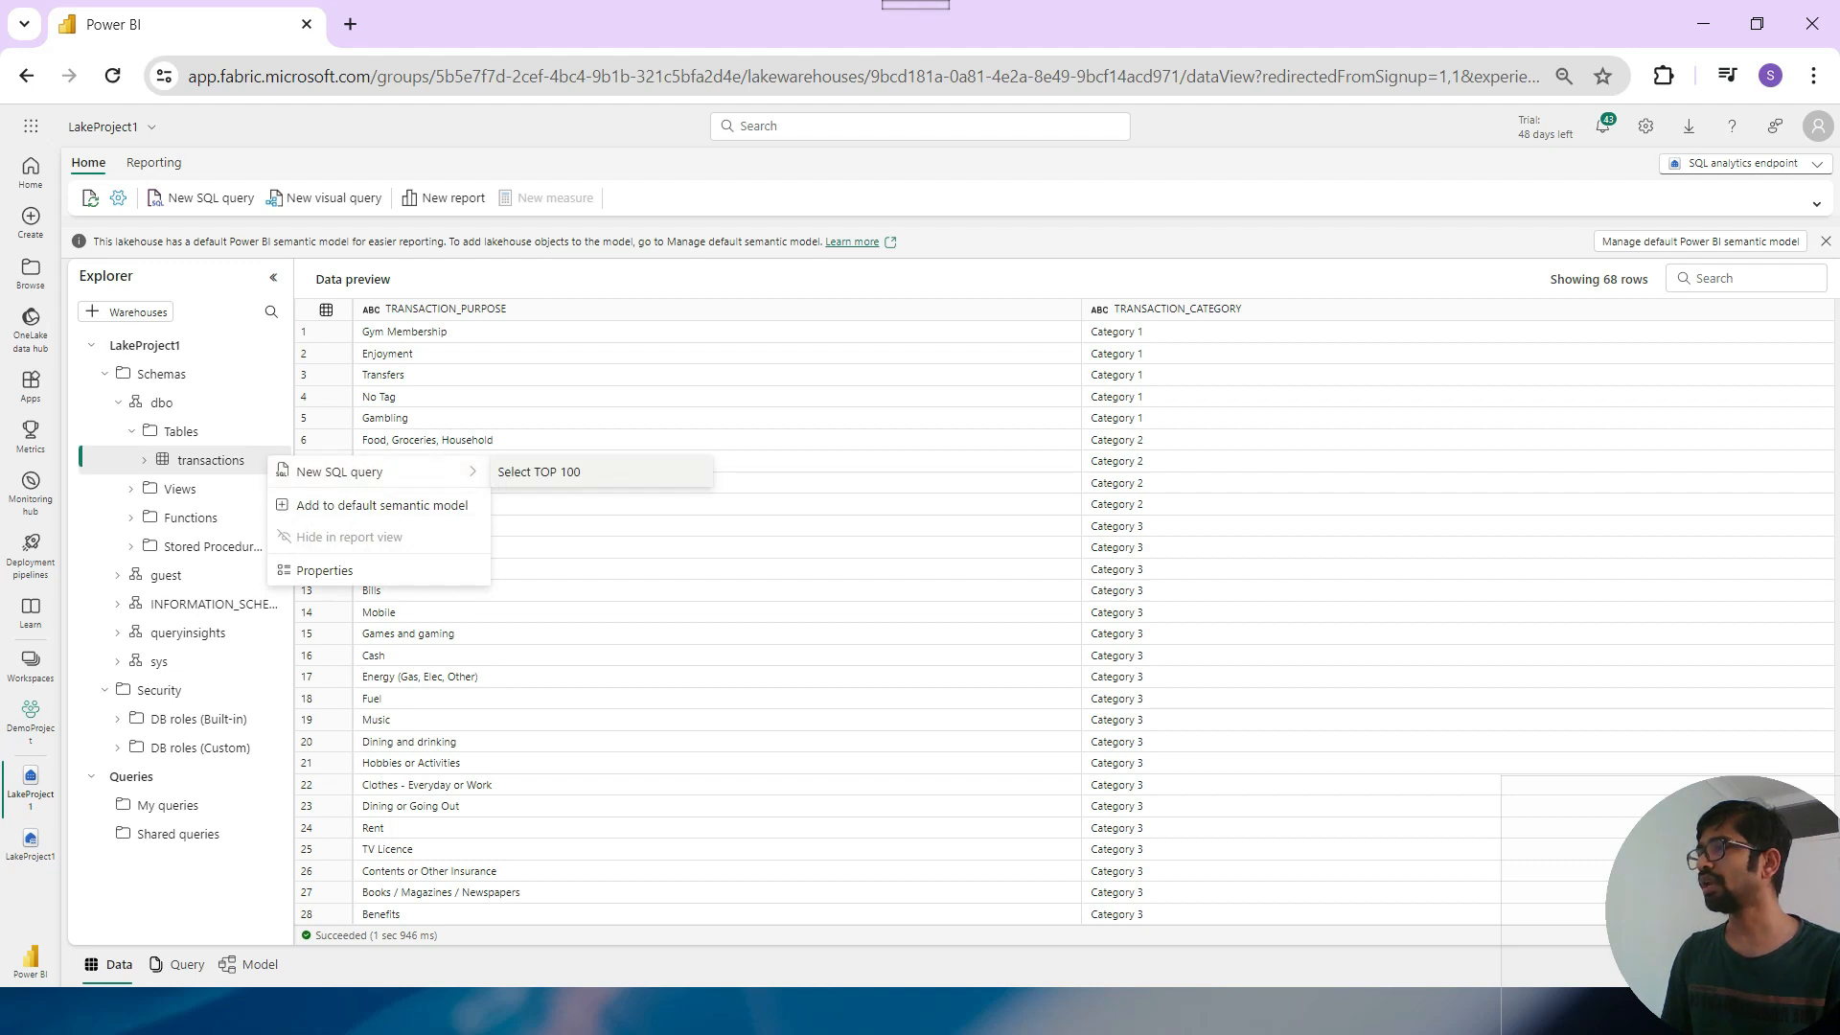
left_click(575, 473)
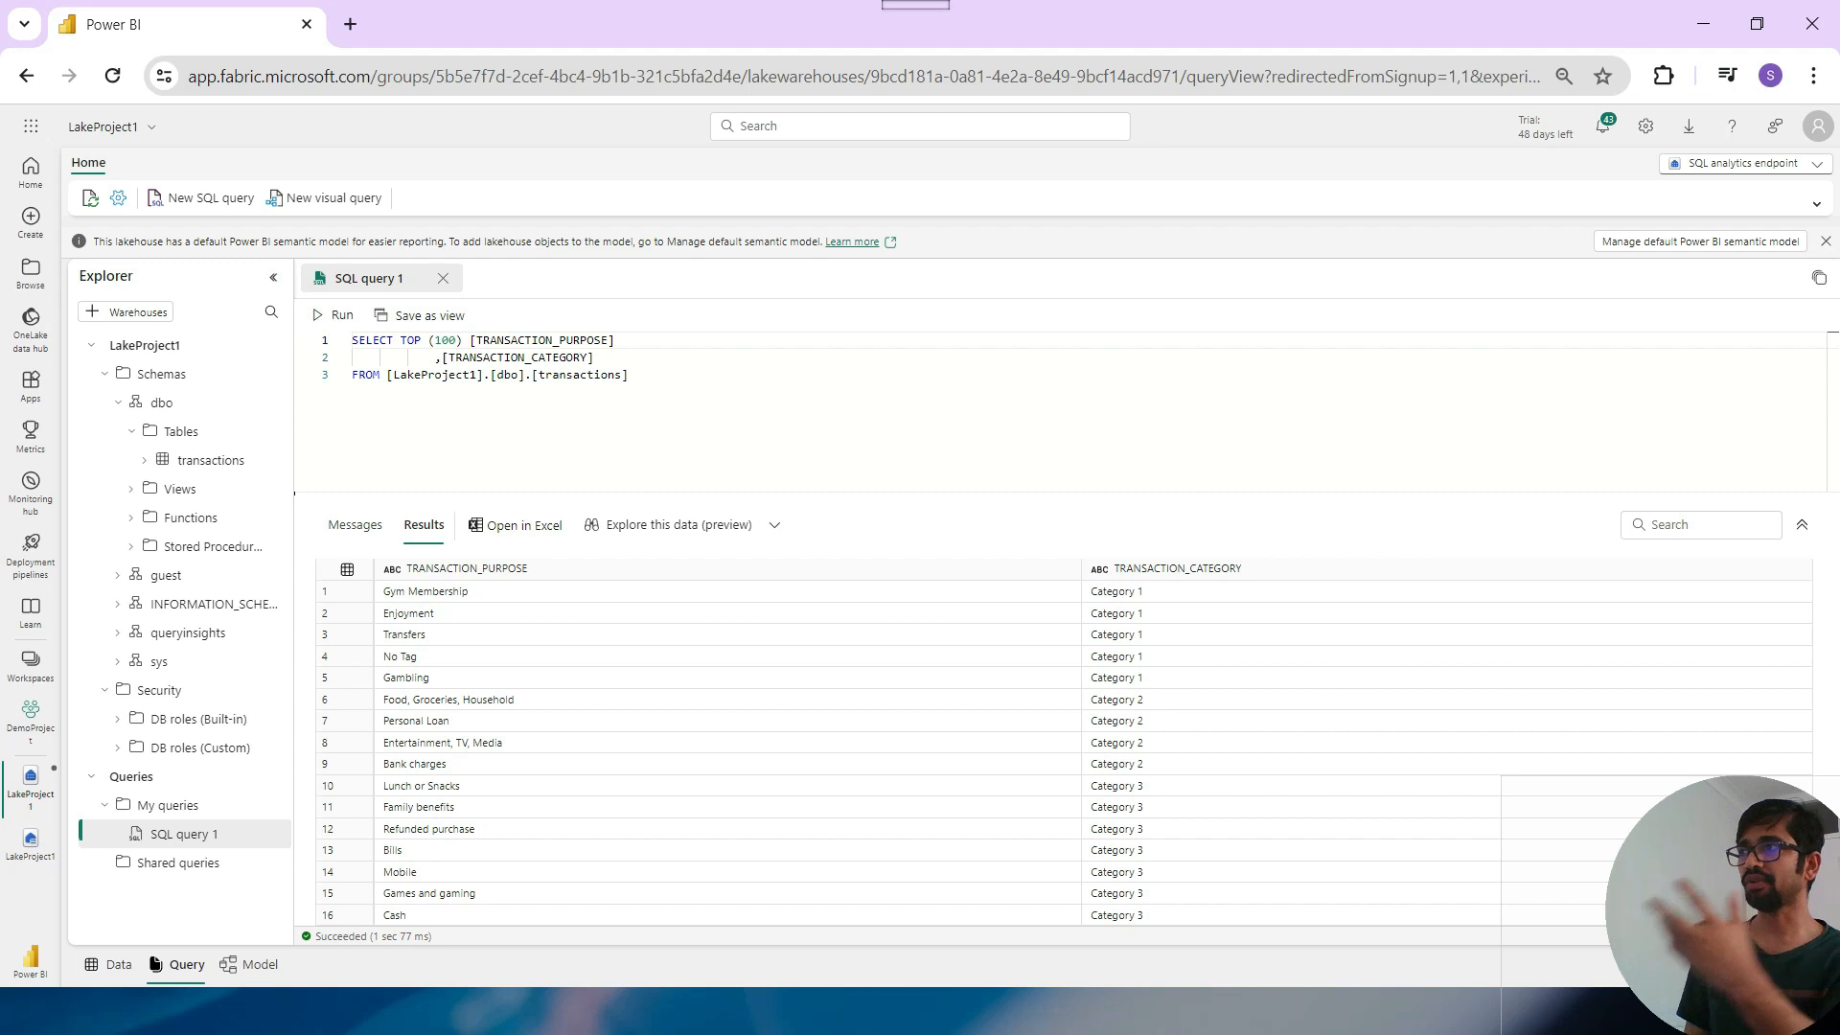
left_click_drag(596, 358, 629, 375)
left_click(630, 375)
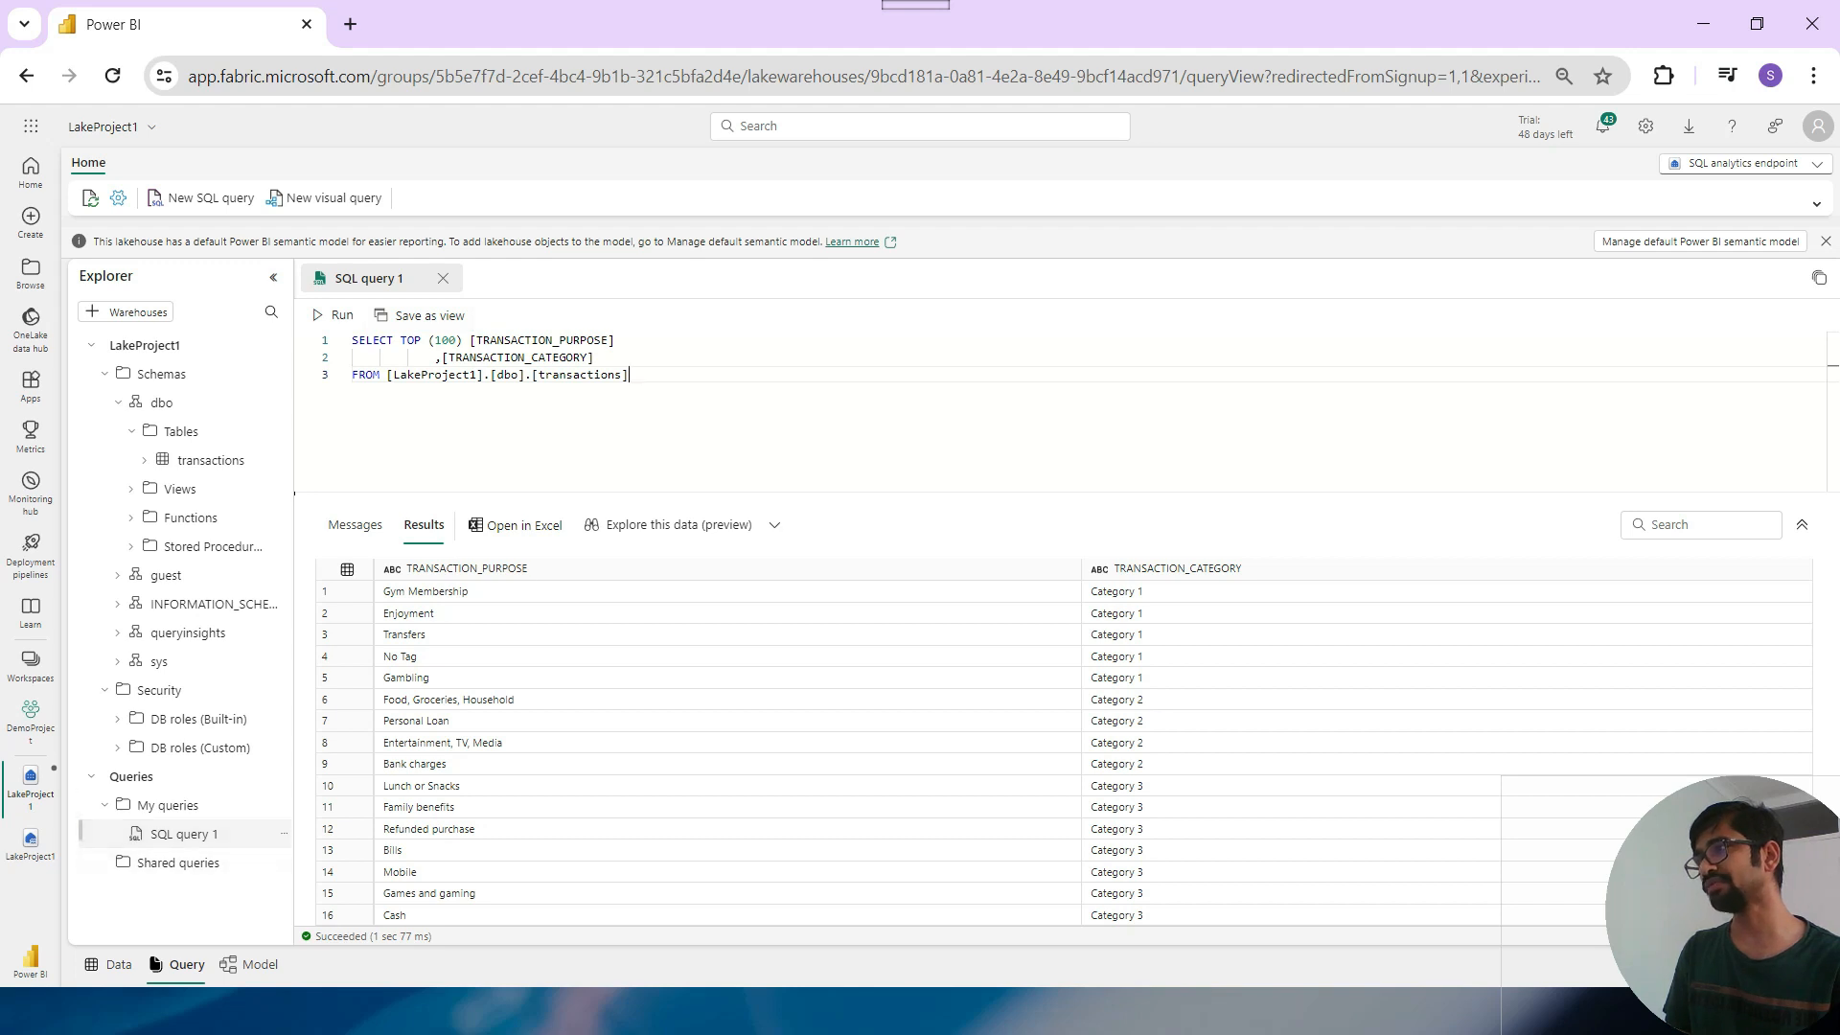
Rename SQL query 1 in My queries as Analysis1 and dismiss the resulting dialog.
double_click(378, 279)
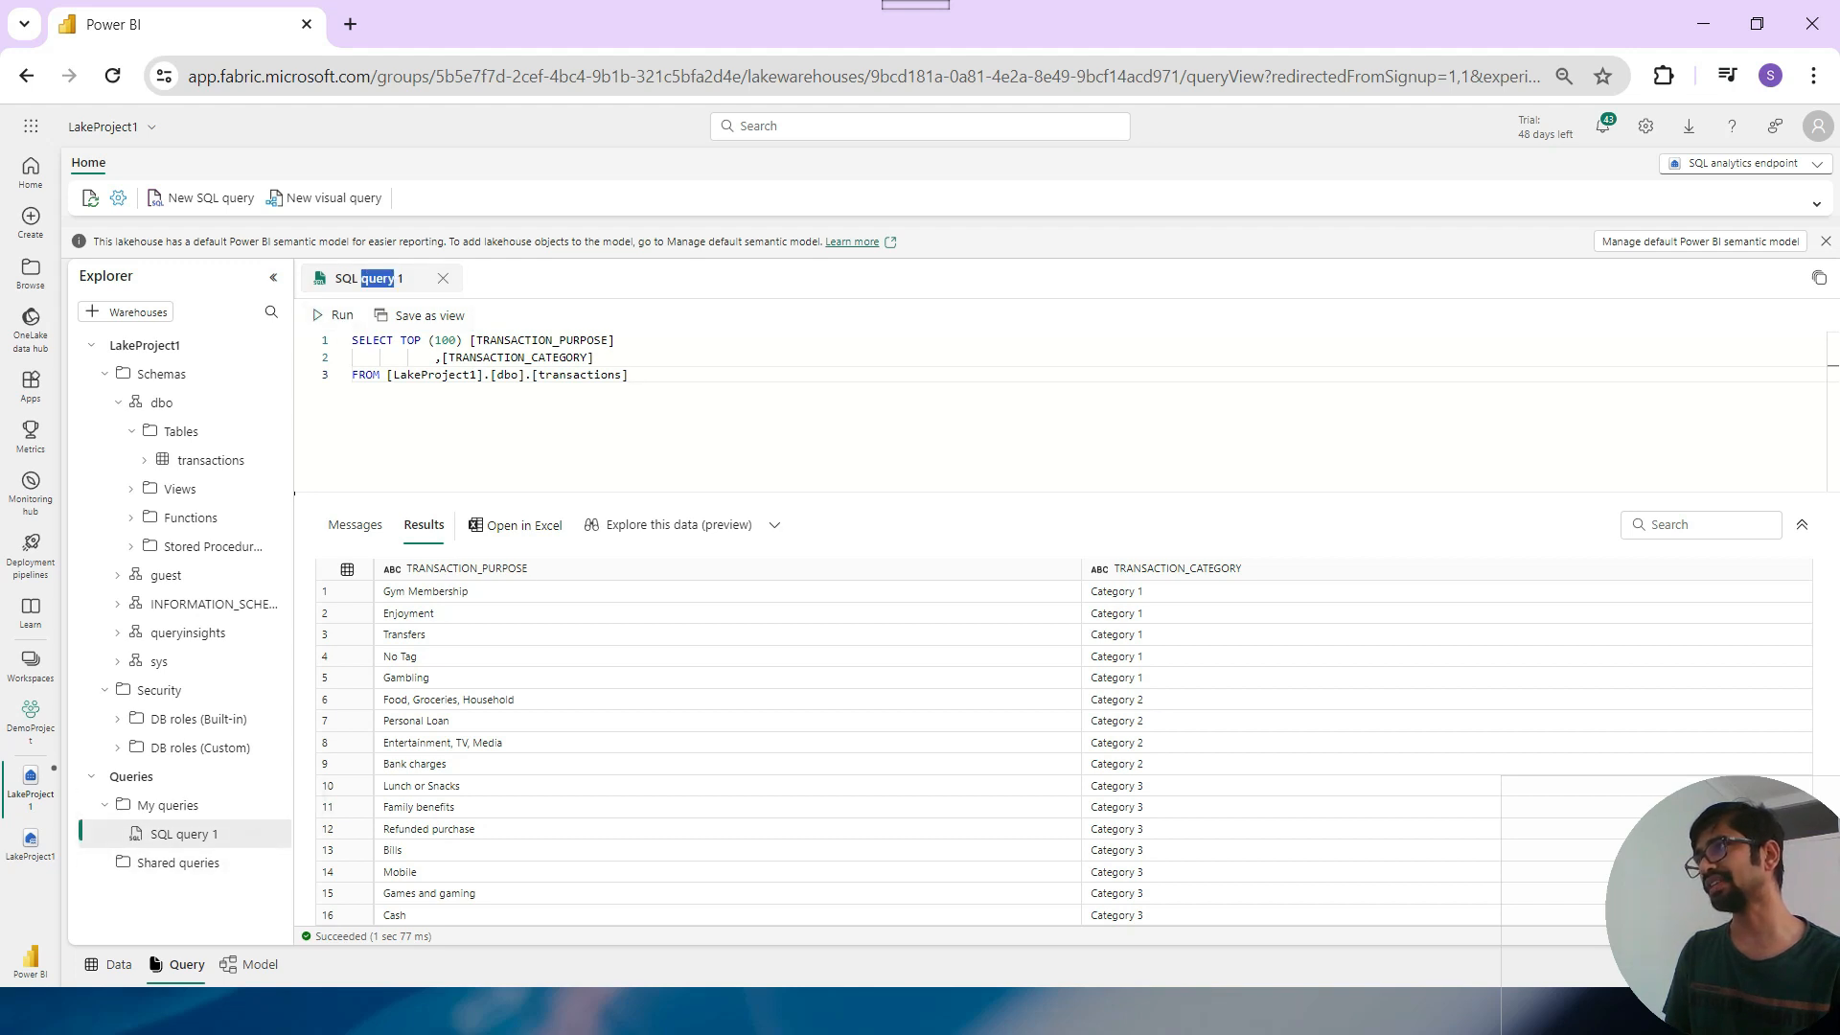
left_click(283, 833)
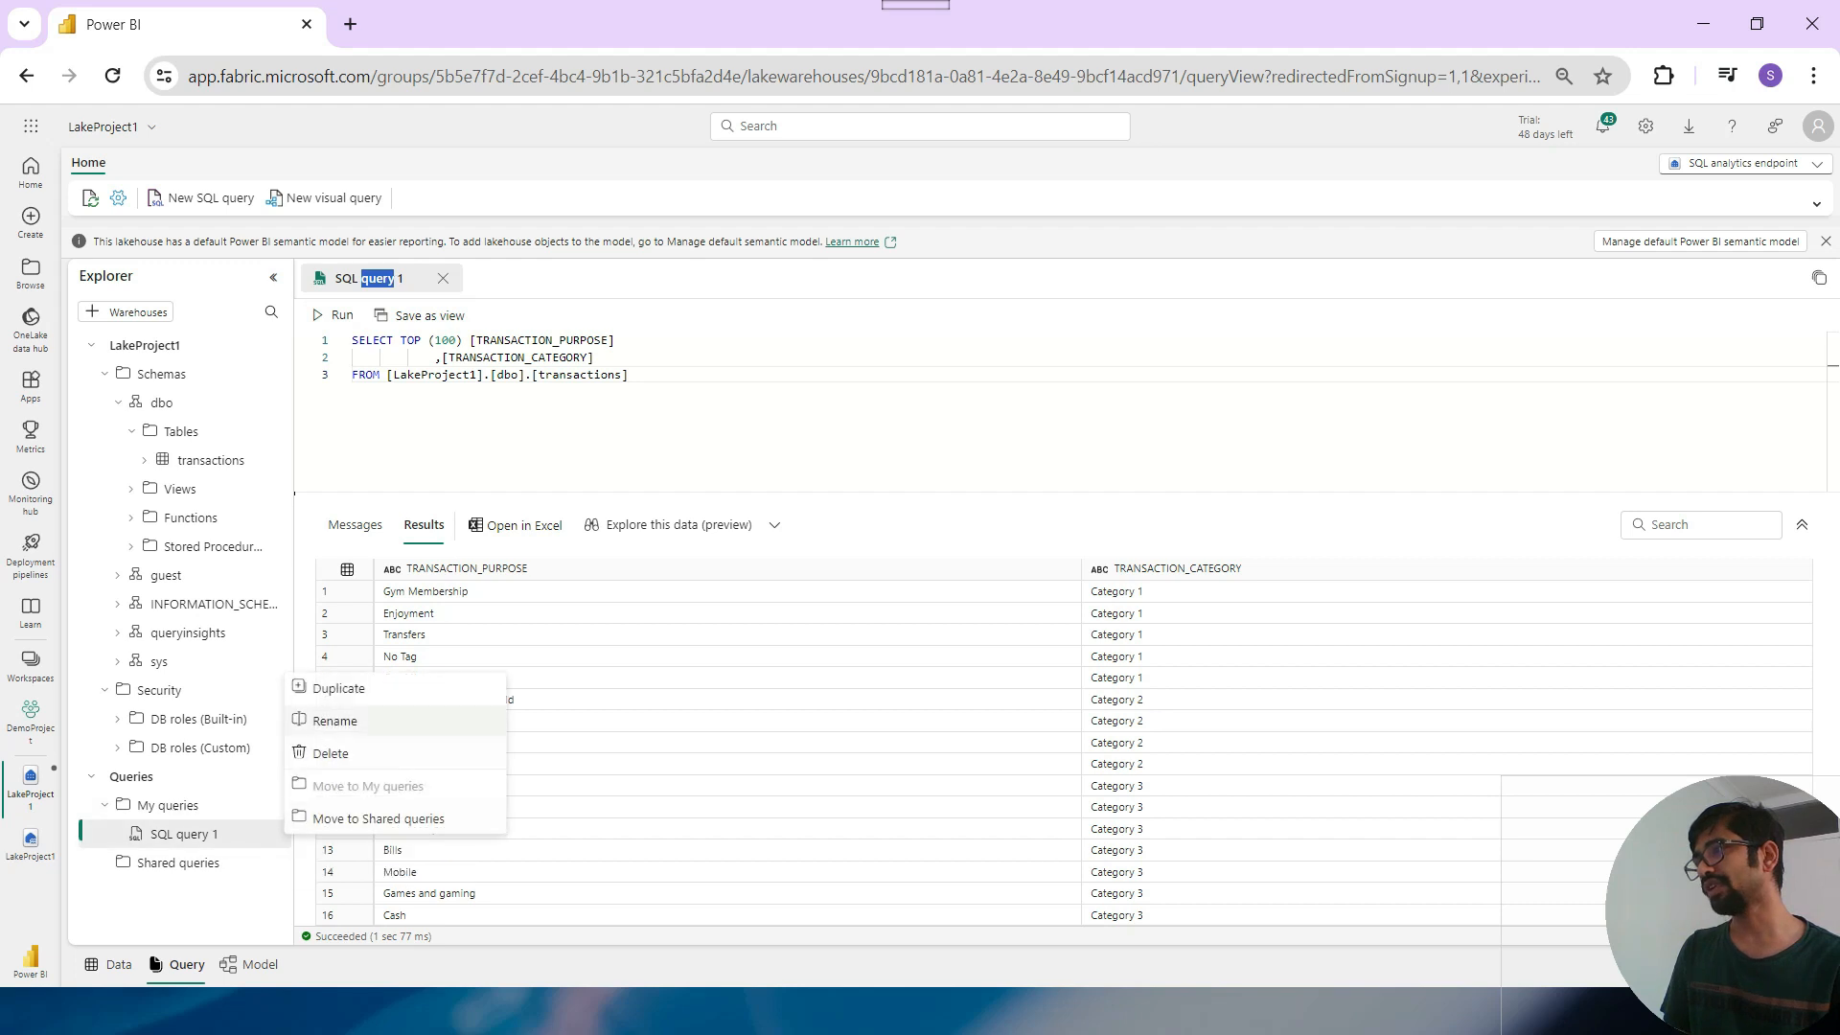
left_click(338, 721)
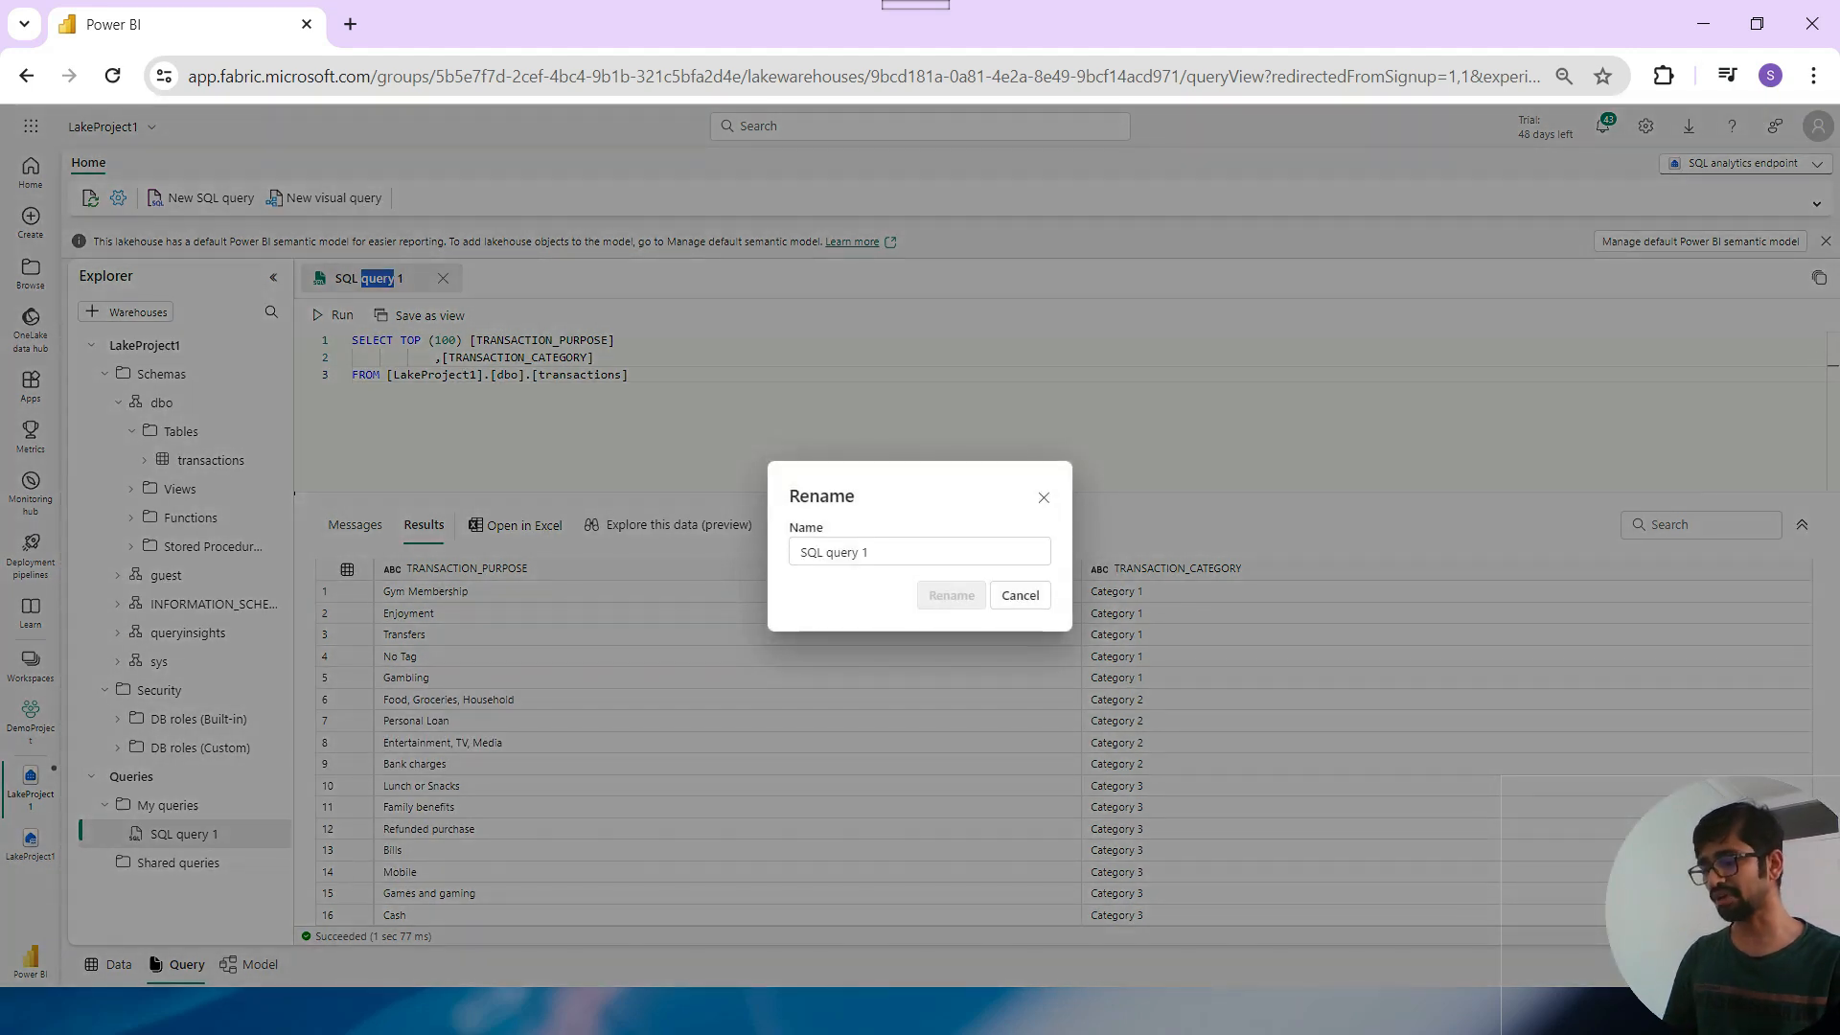
triple_click(834, 552)
type("Analtys")
key("BackSpace")
key("BackSpace")
key("BackSpace")
type("ysis21")
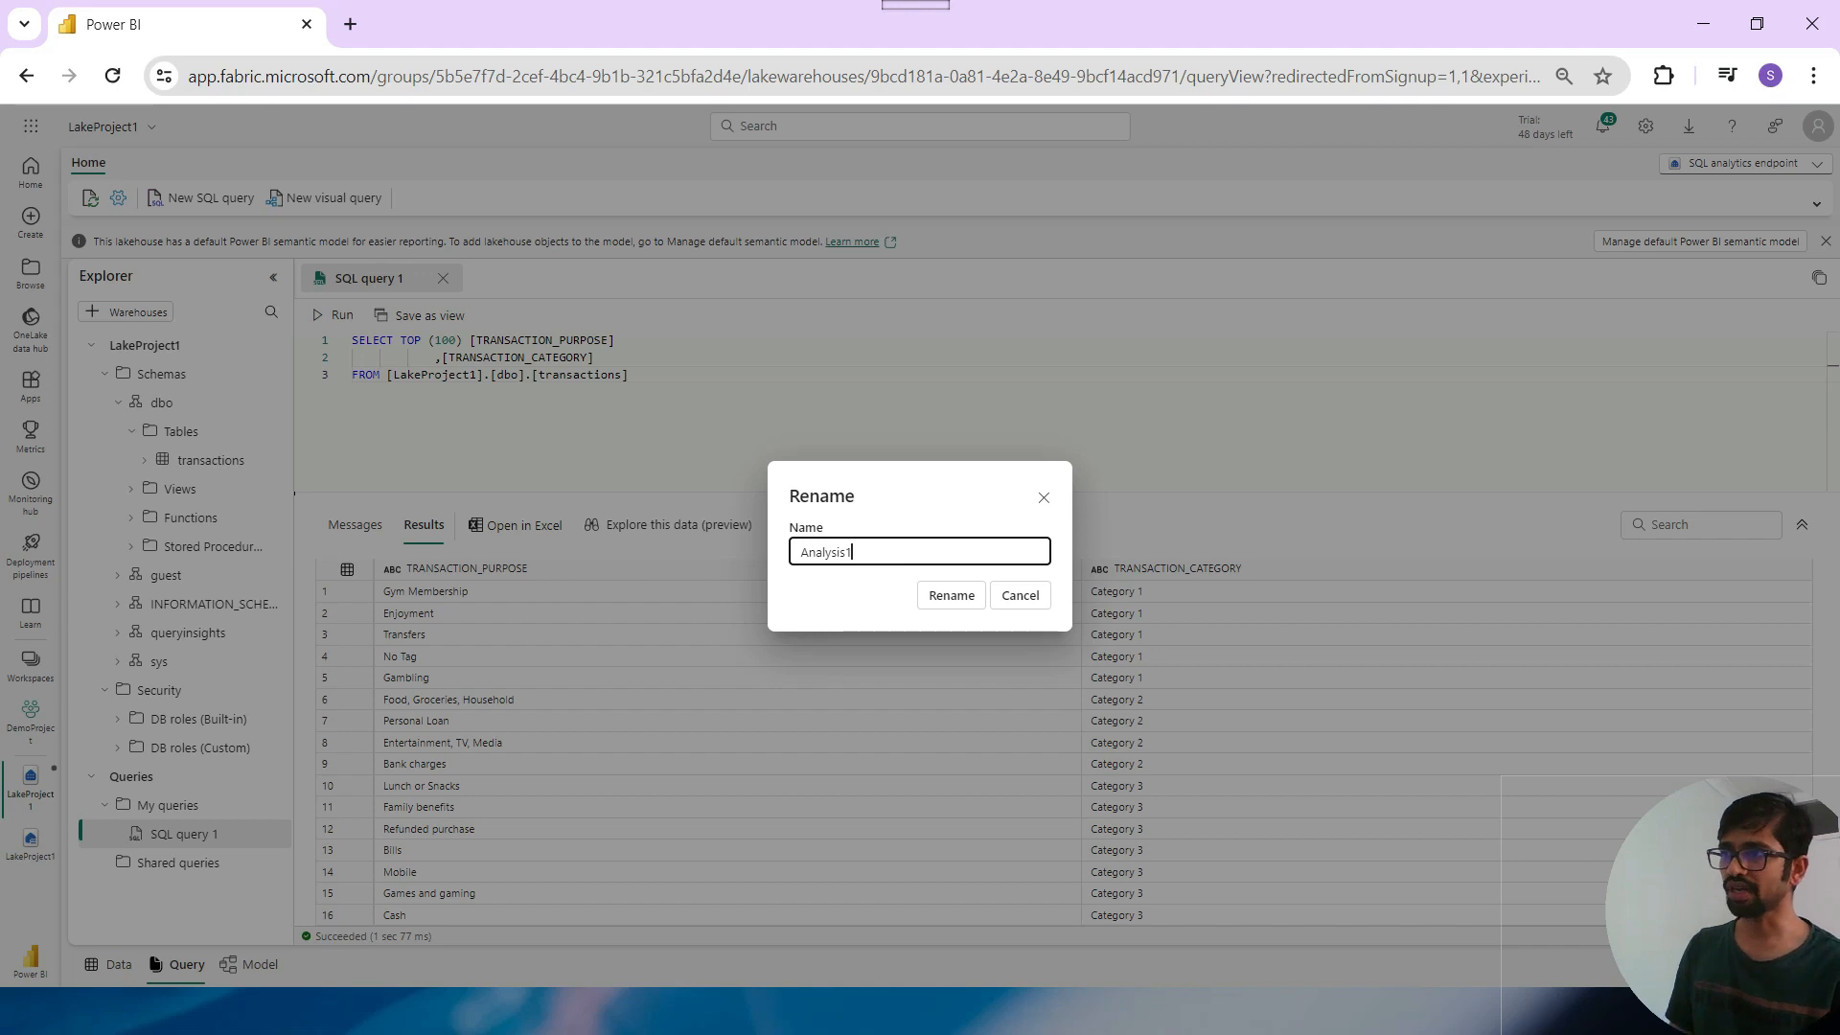
left_click(951, 595)
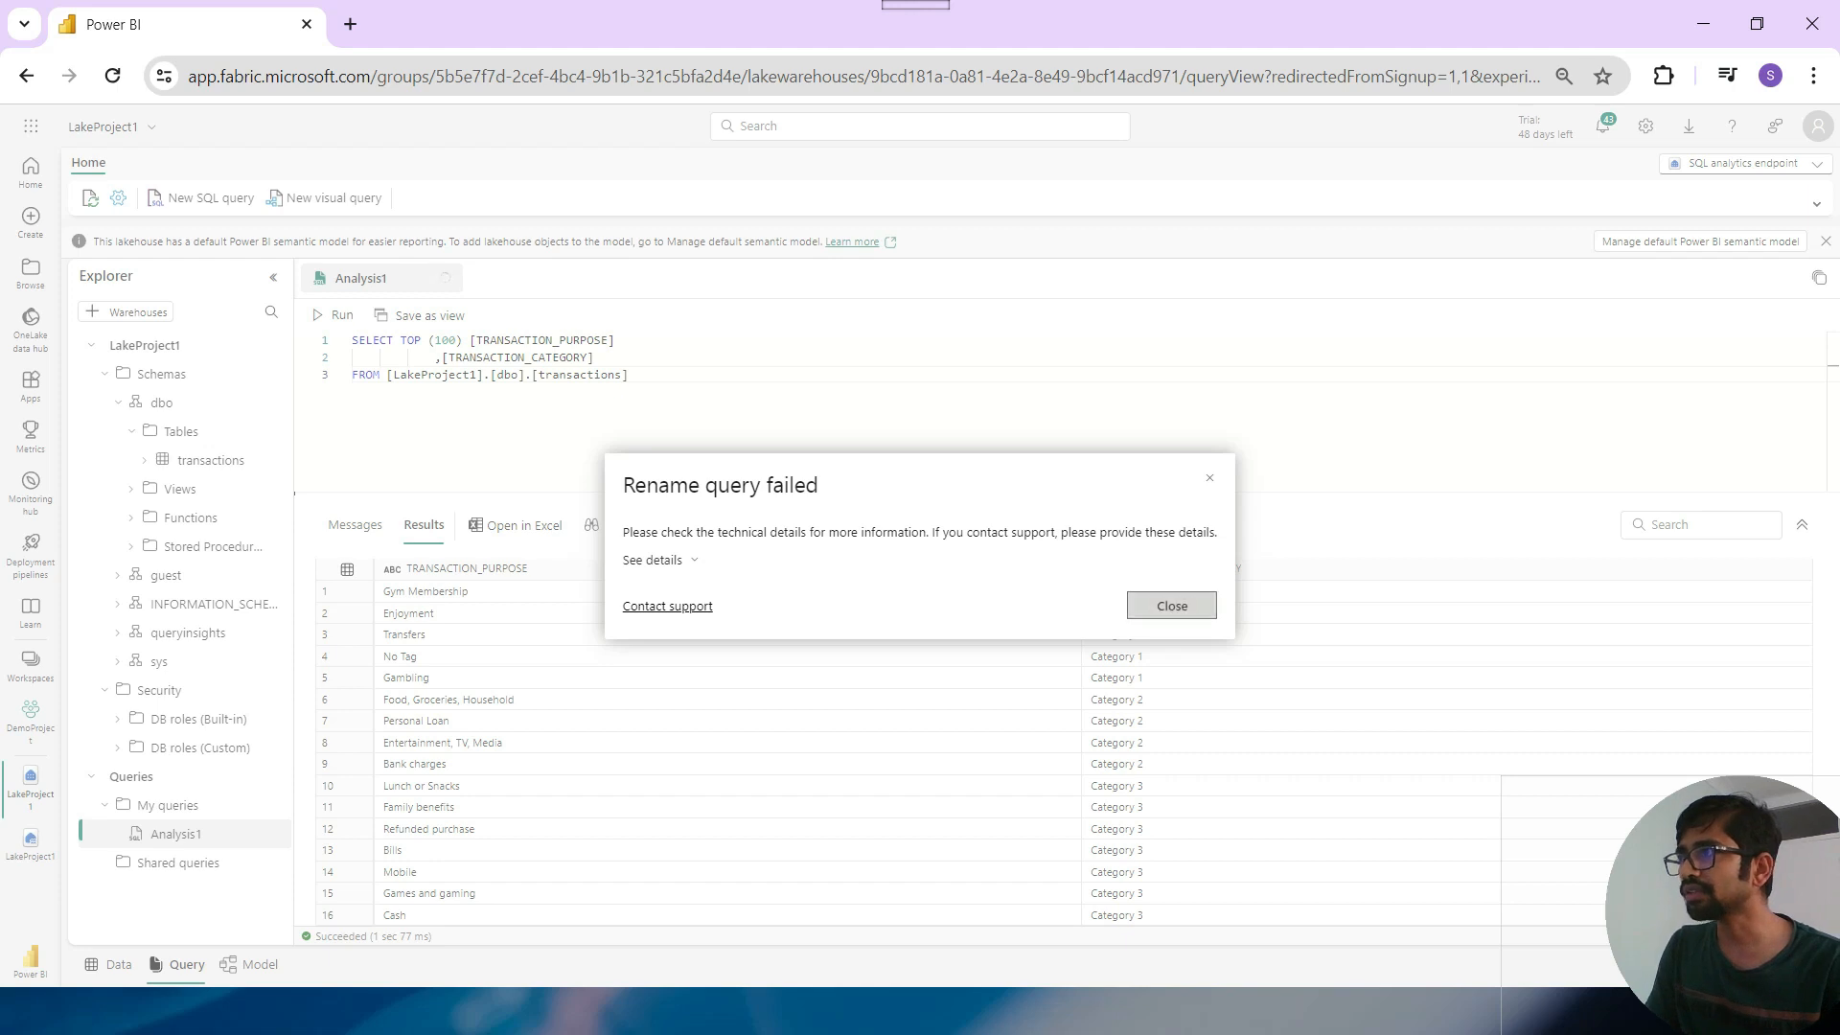
left_click(1171, 604)
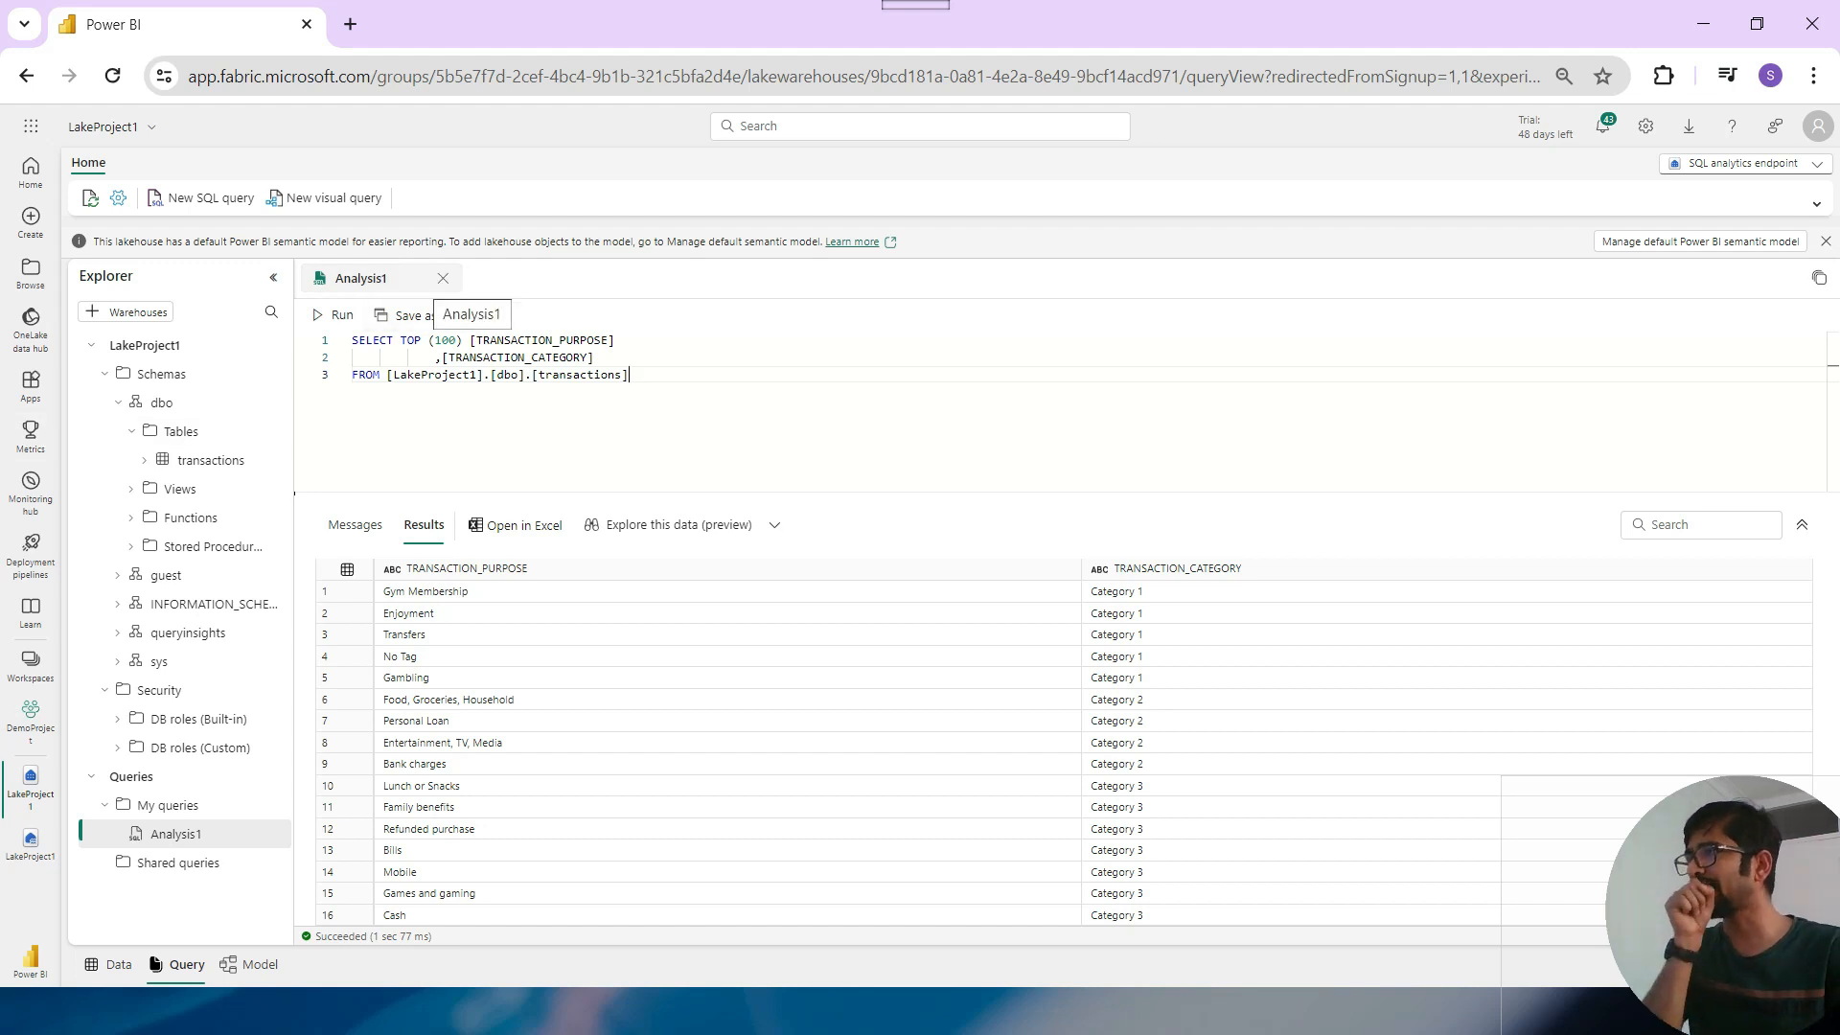
Try to rename the open Analysis1 query again, then select its whole SQL text.
right_click(444, 277)
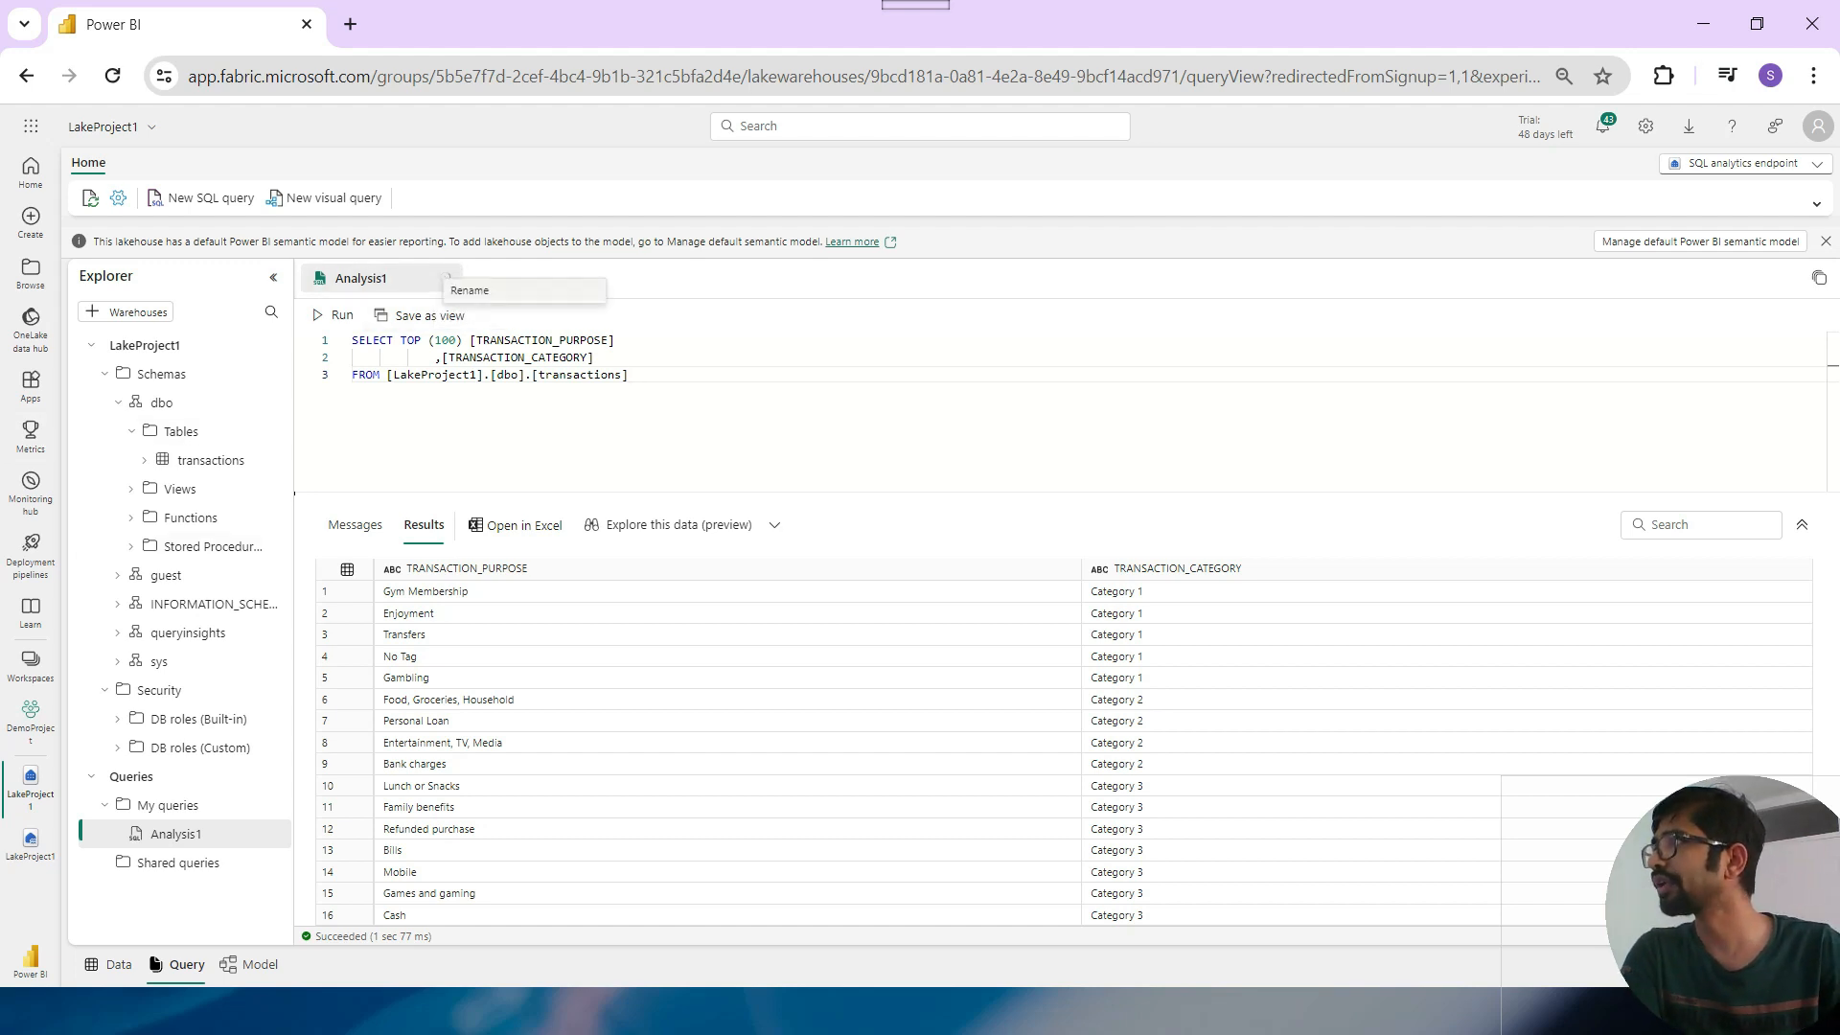
left_click(488, 320)
right_click(381, 278)
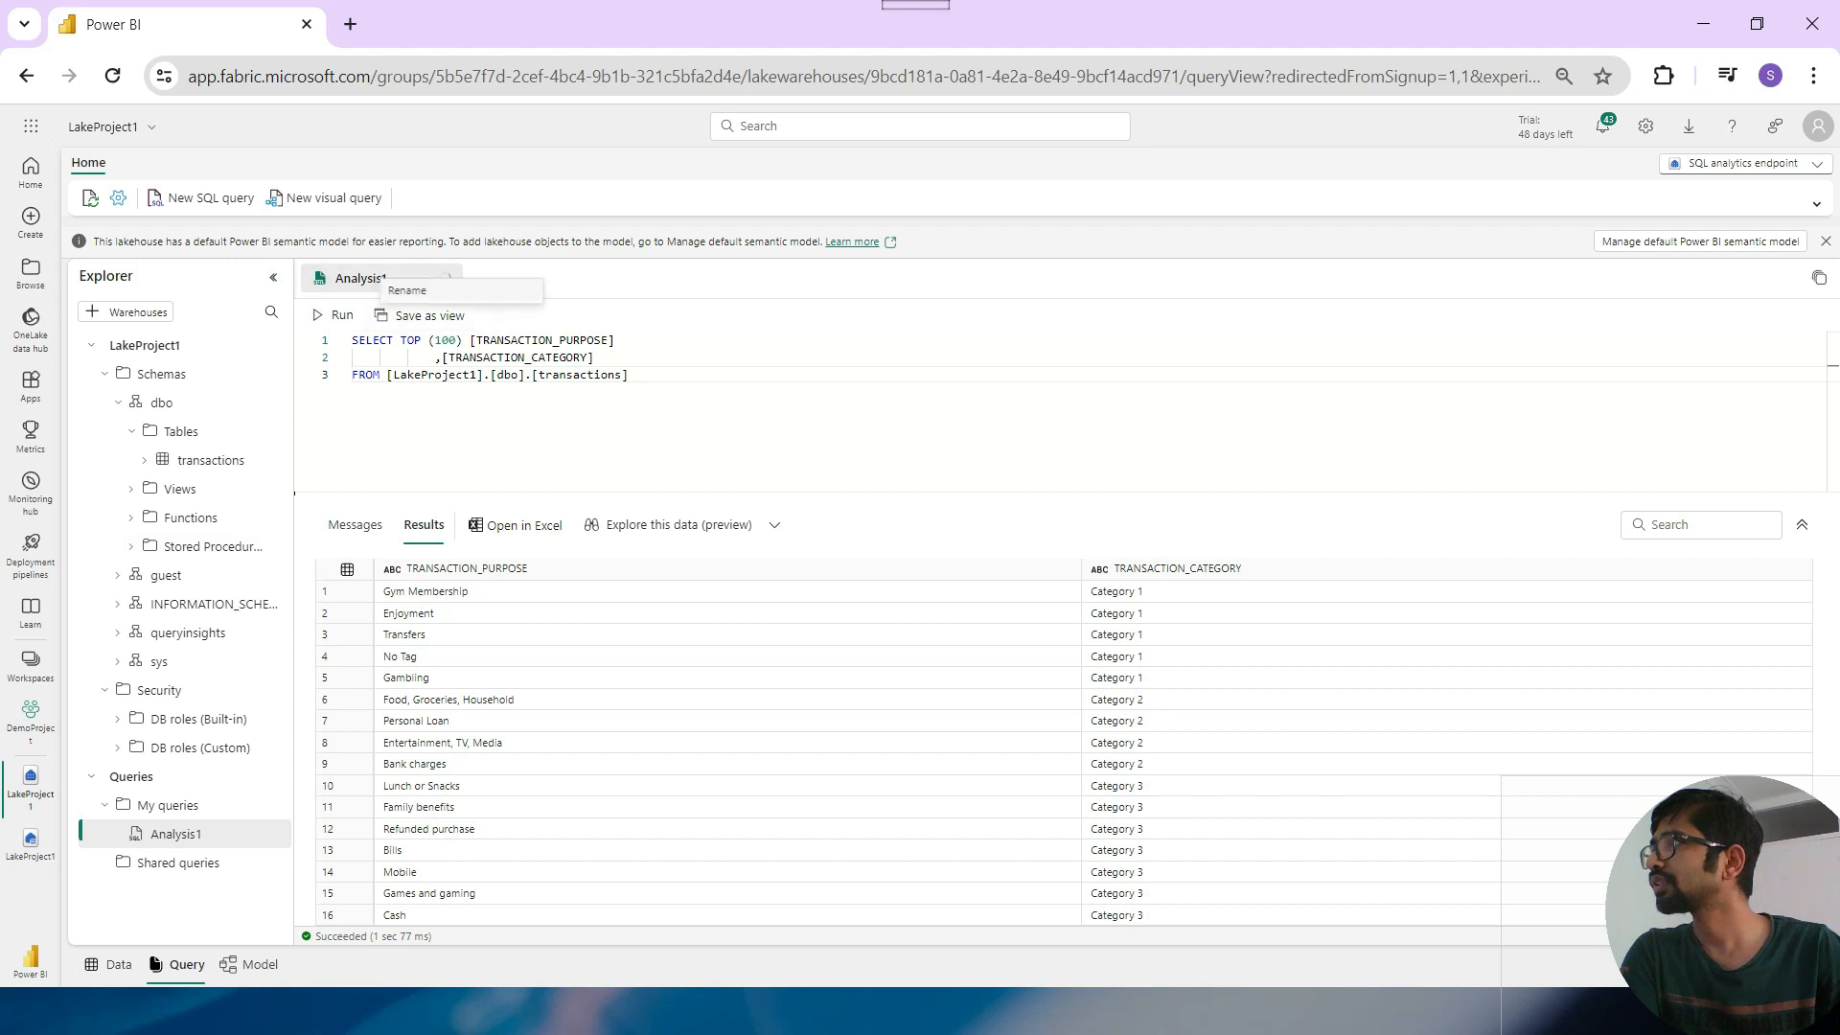
left_click(408, 290)
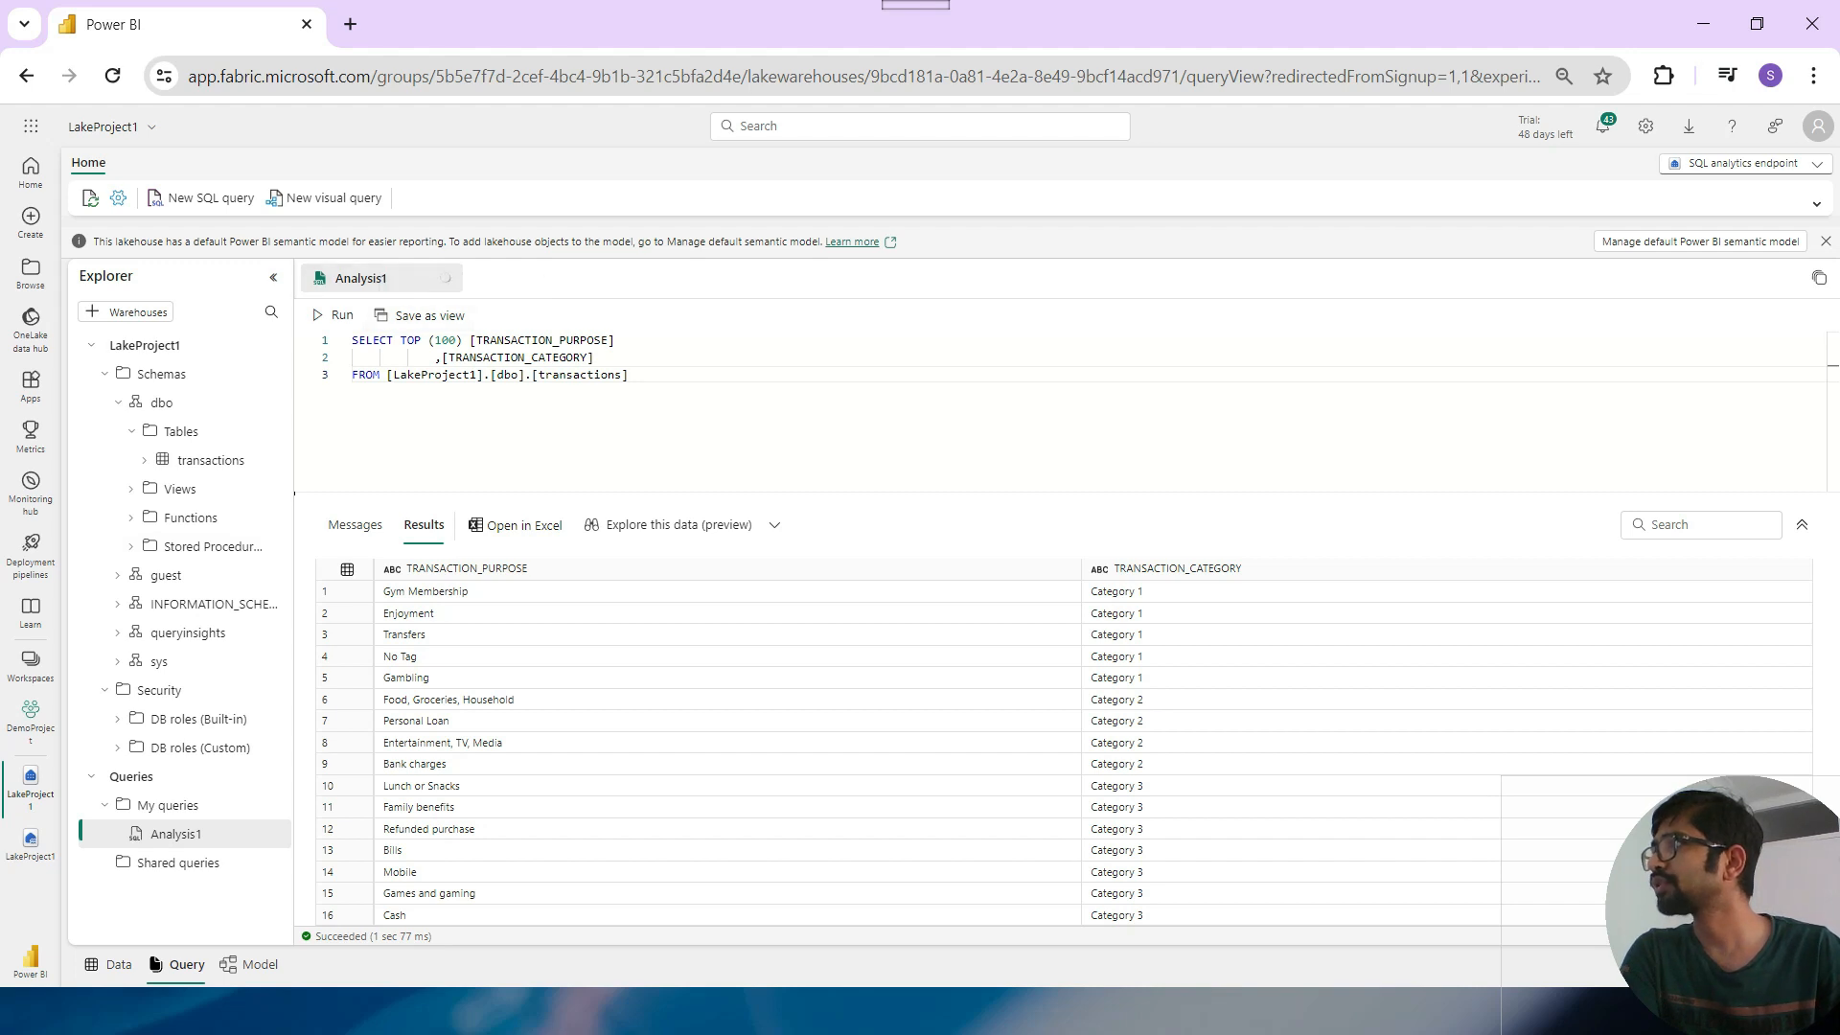
mouse_move(206, 834)
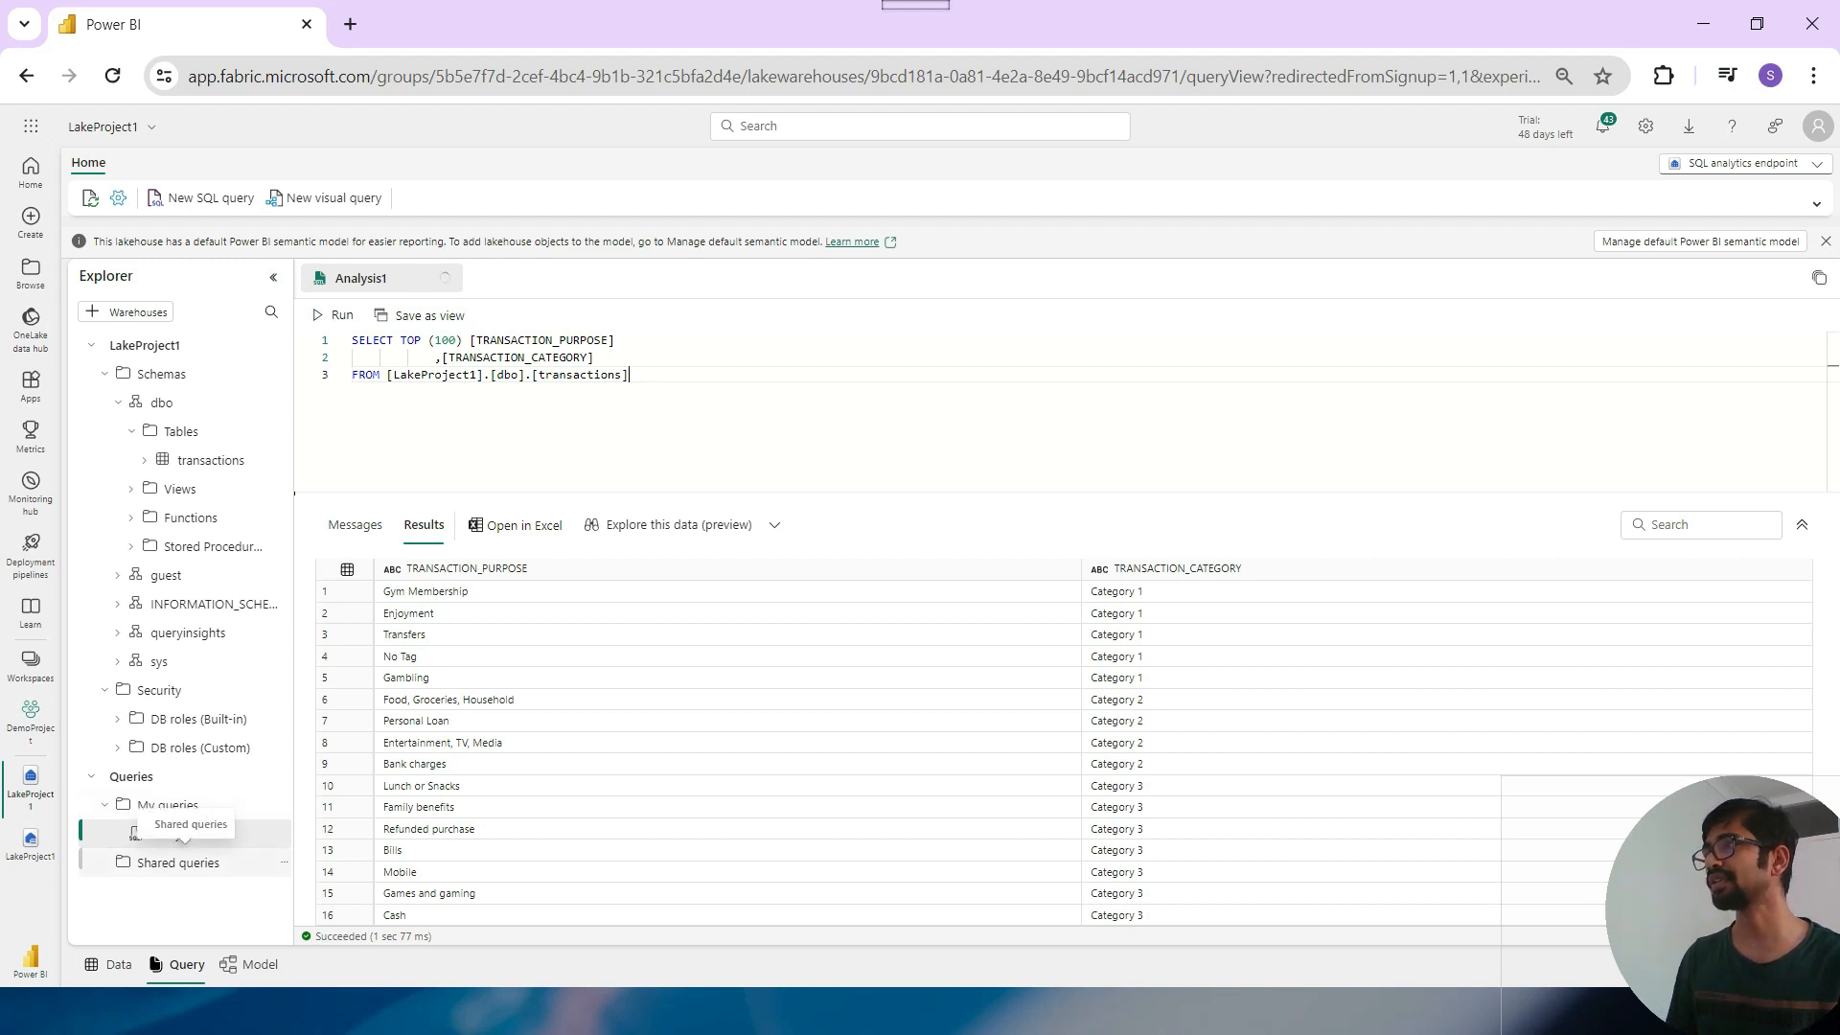
key("ctrl+a")
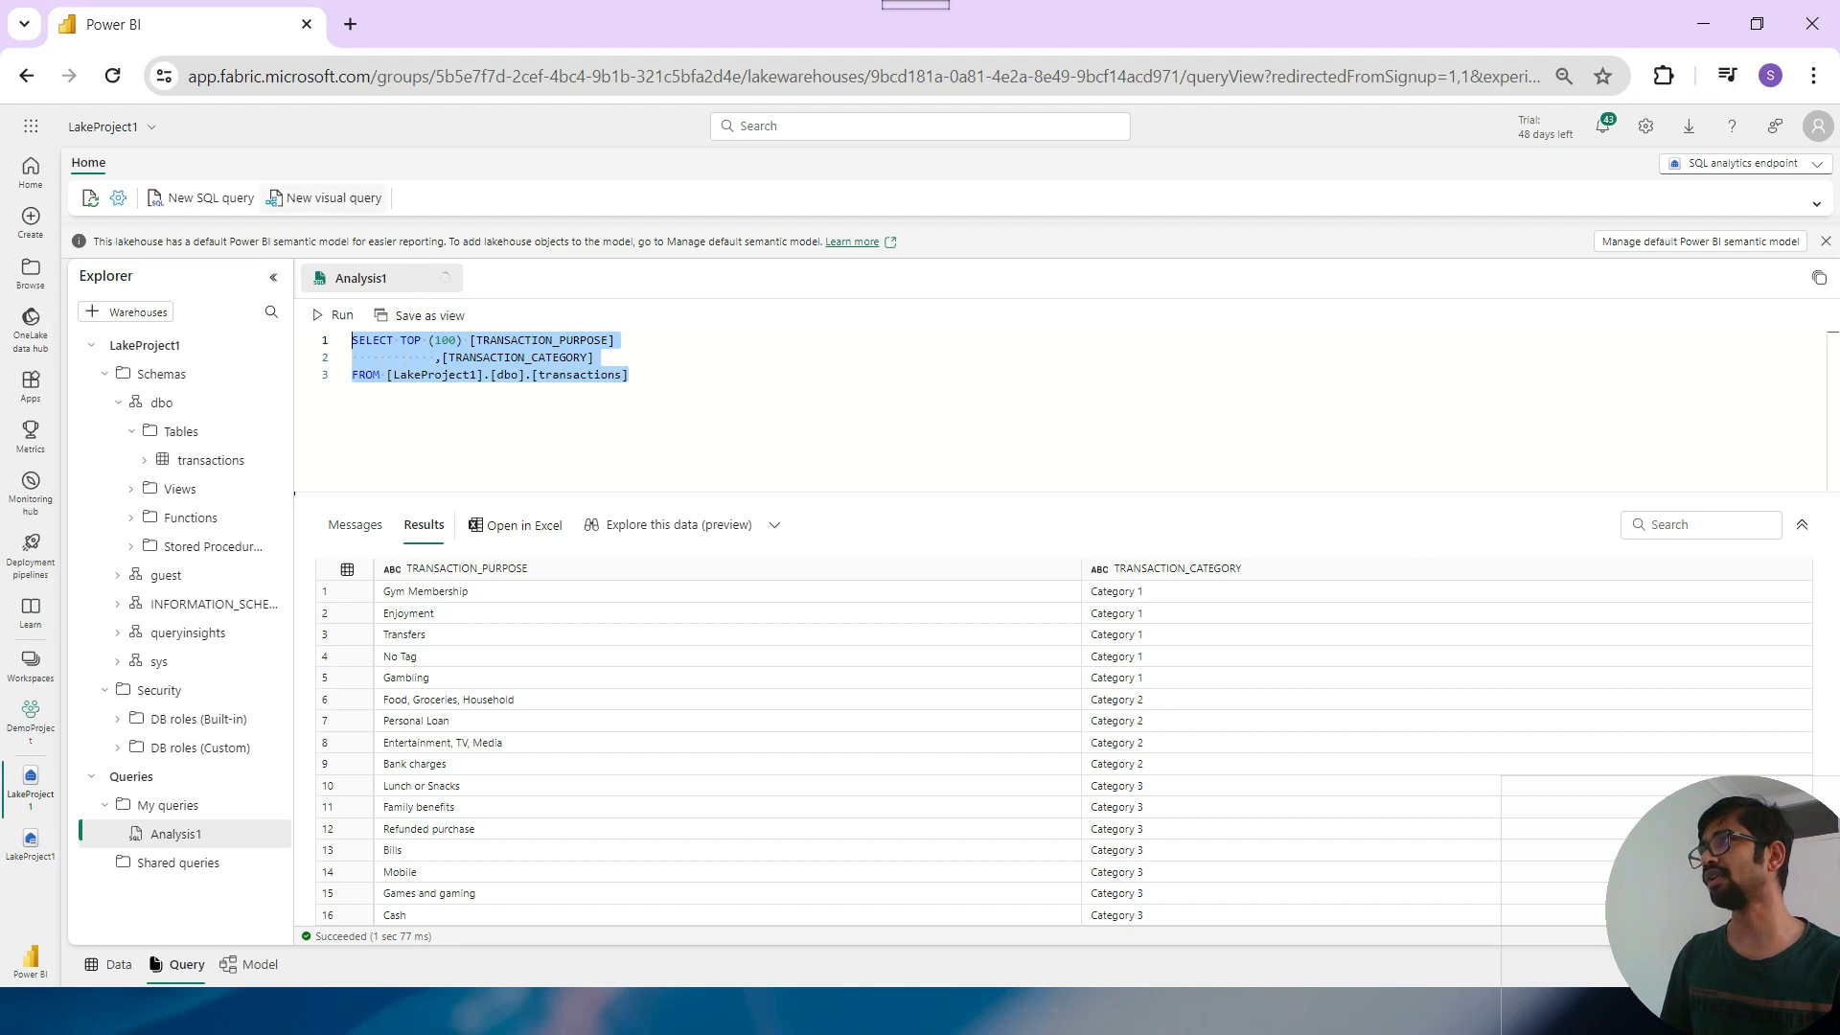
Create a new visual query and add the transactions table to its canvas.
left_click(326, 197)
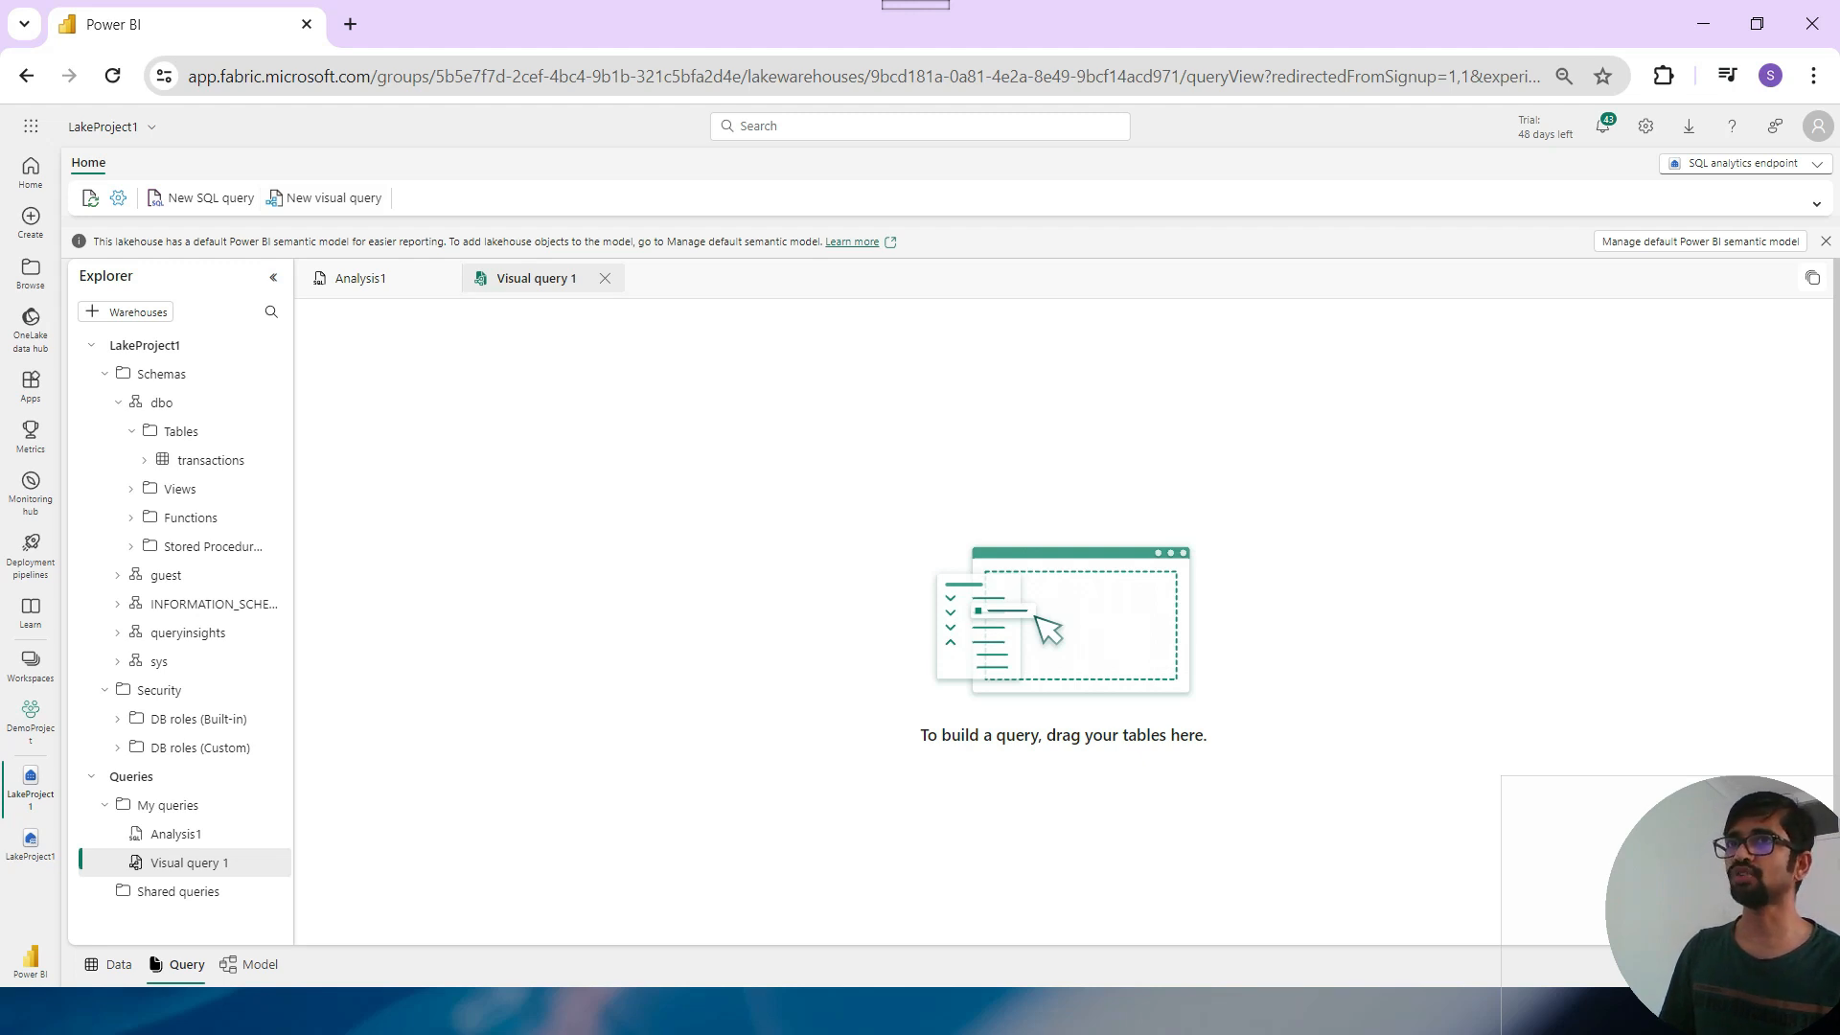
left_click(1812, 278)
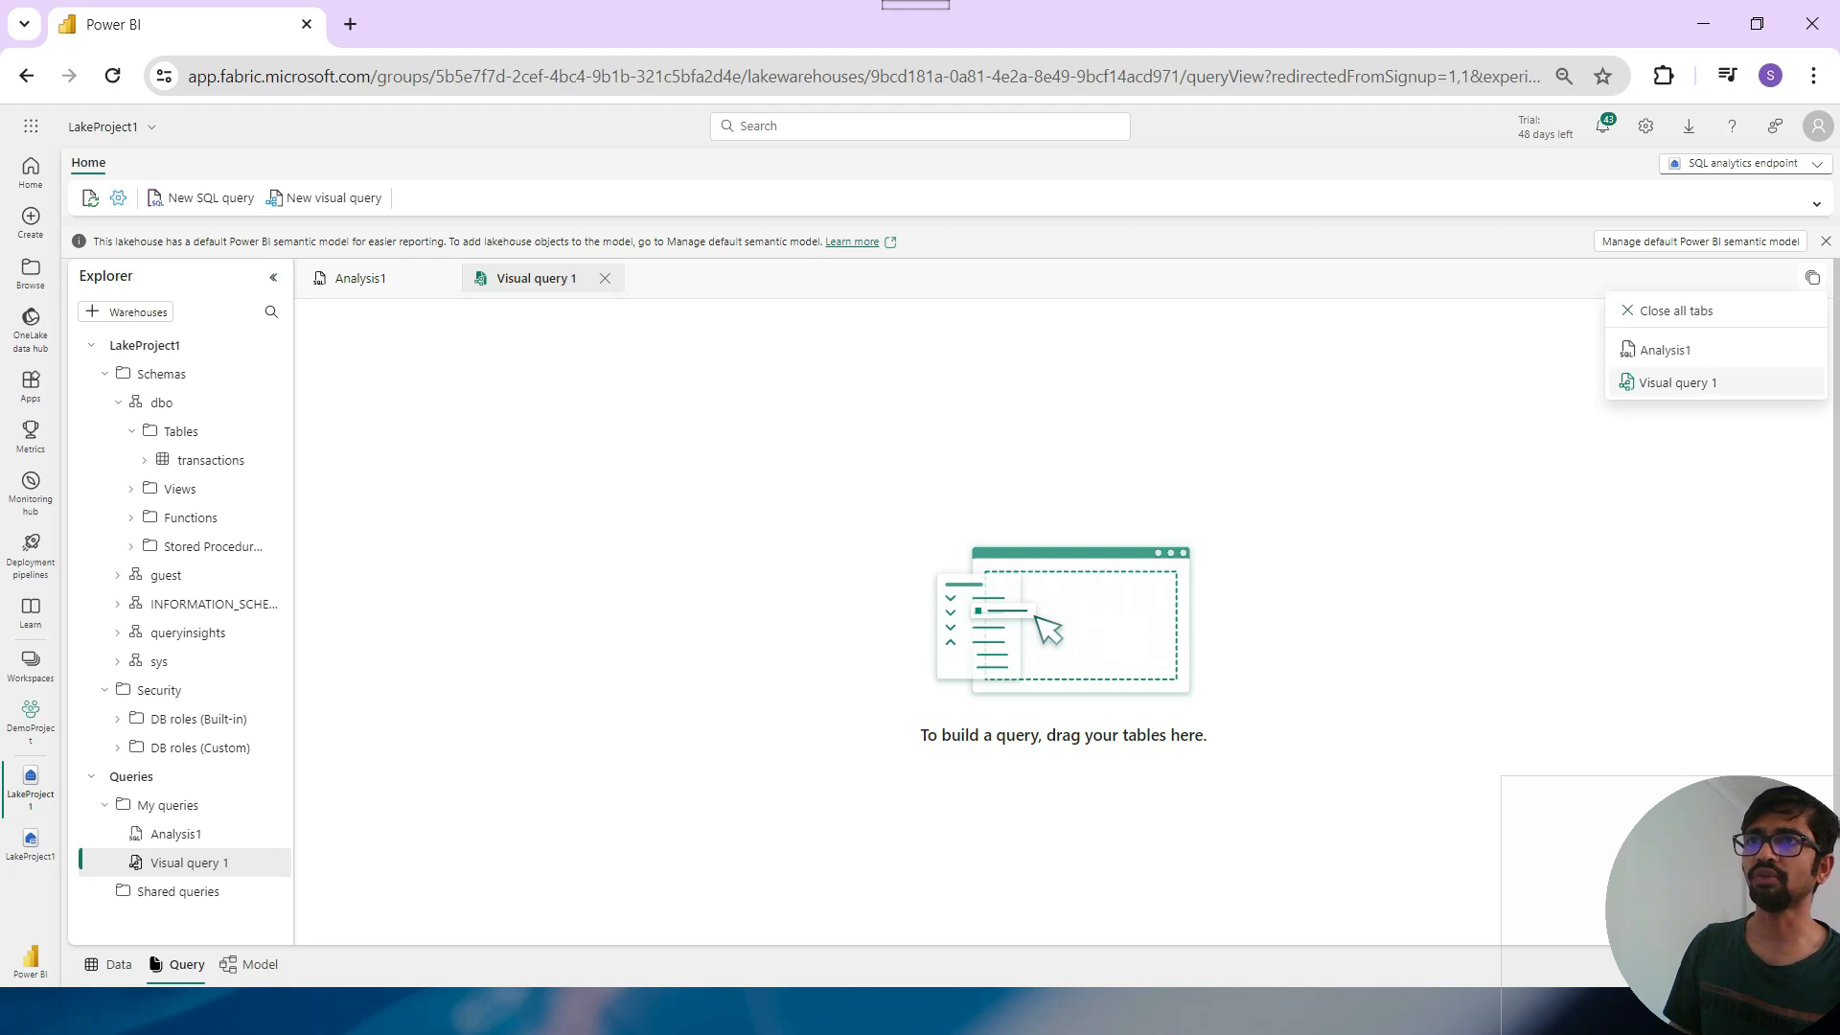
left_click(1665, 350)
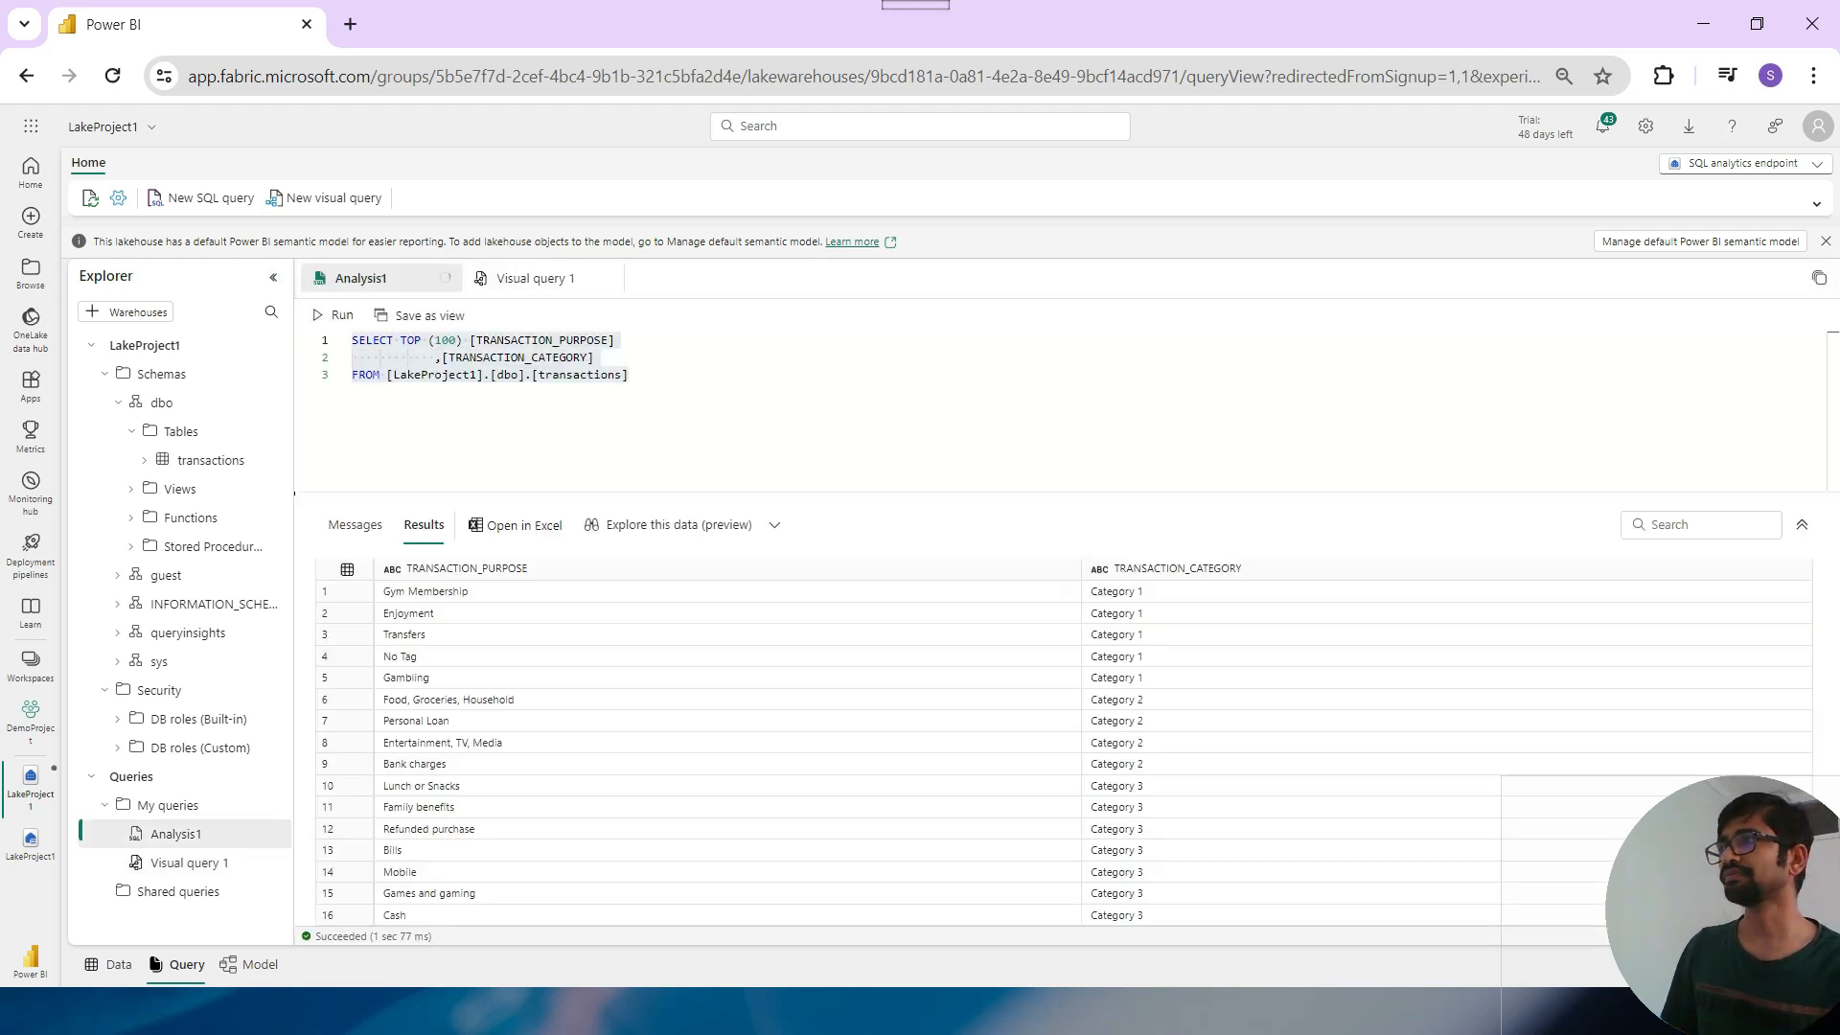
left_click(536, 278)
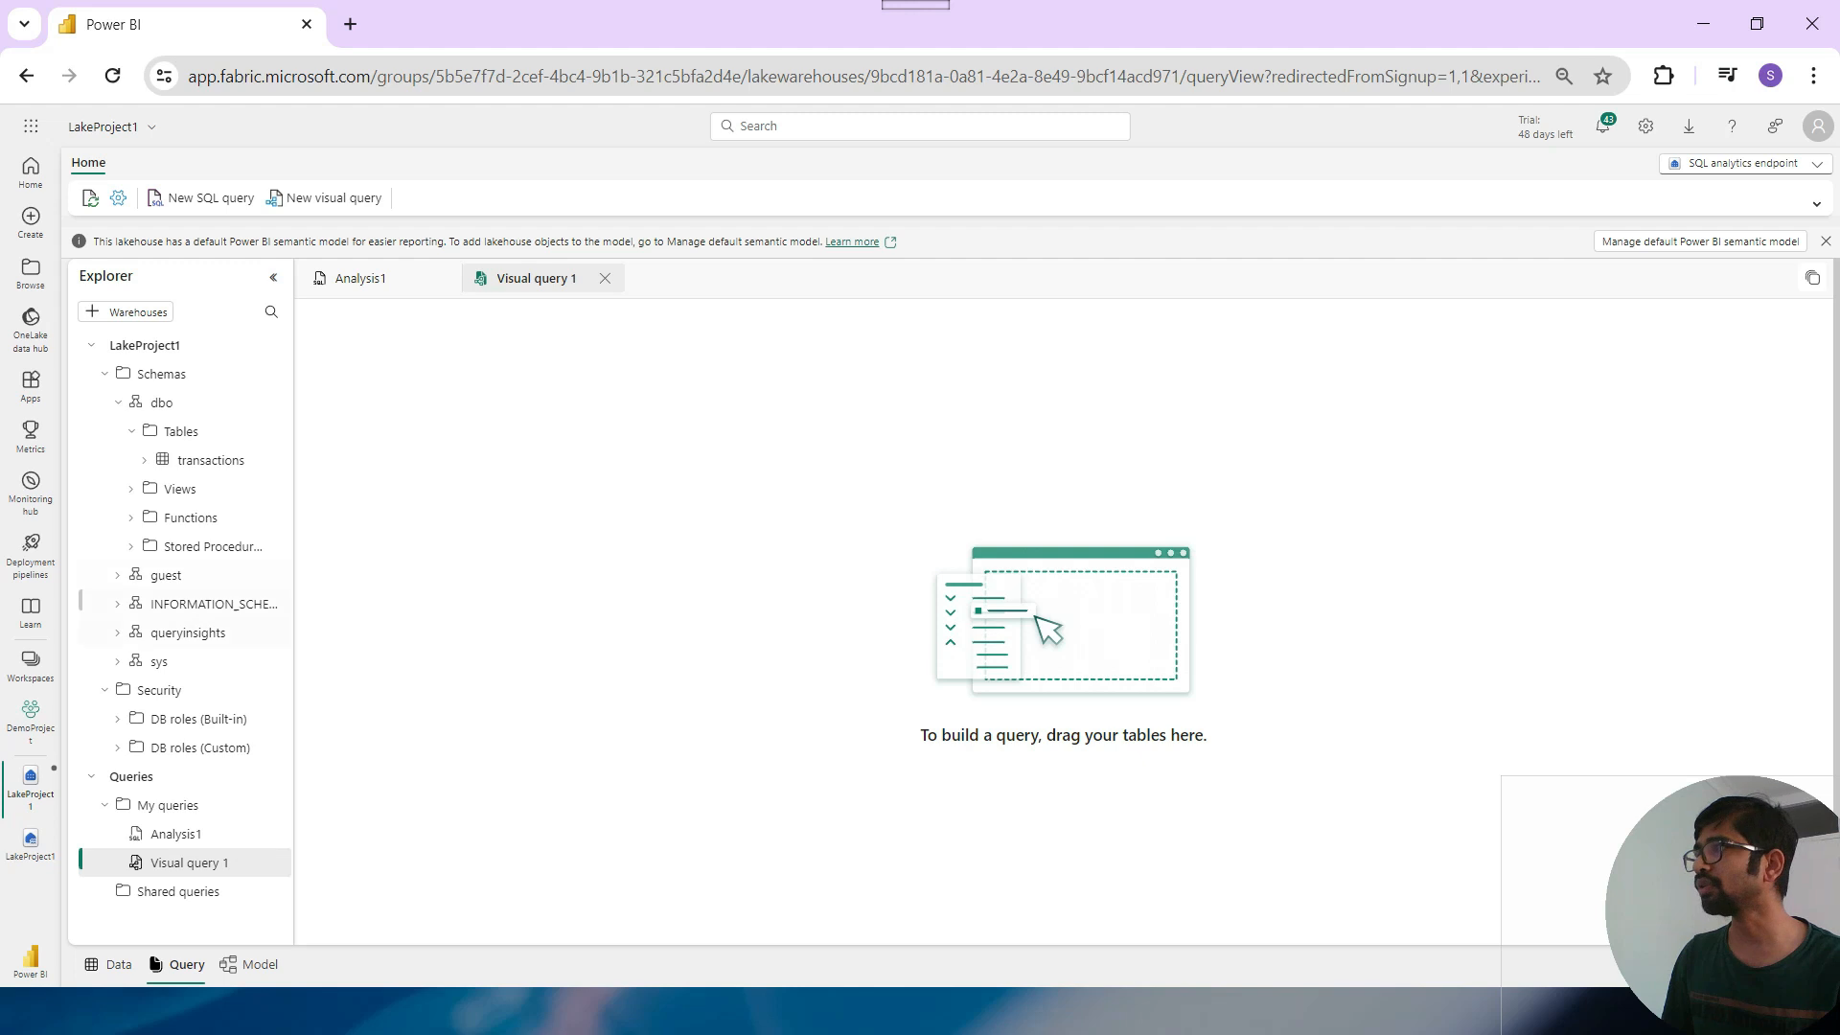
left_click_drag(211, 460, 1043, 627)
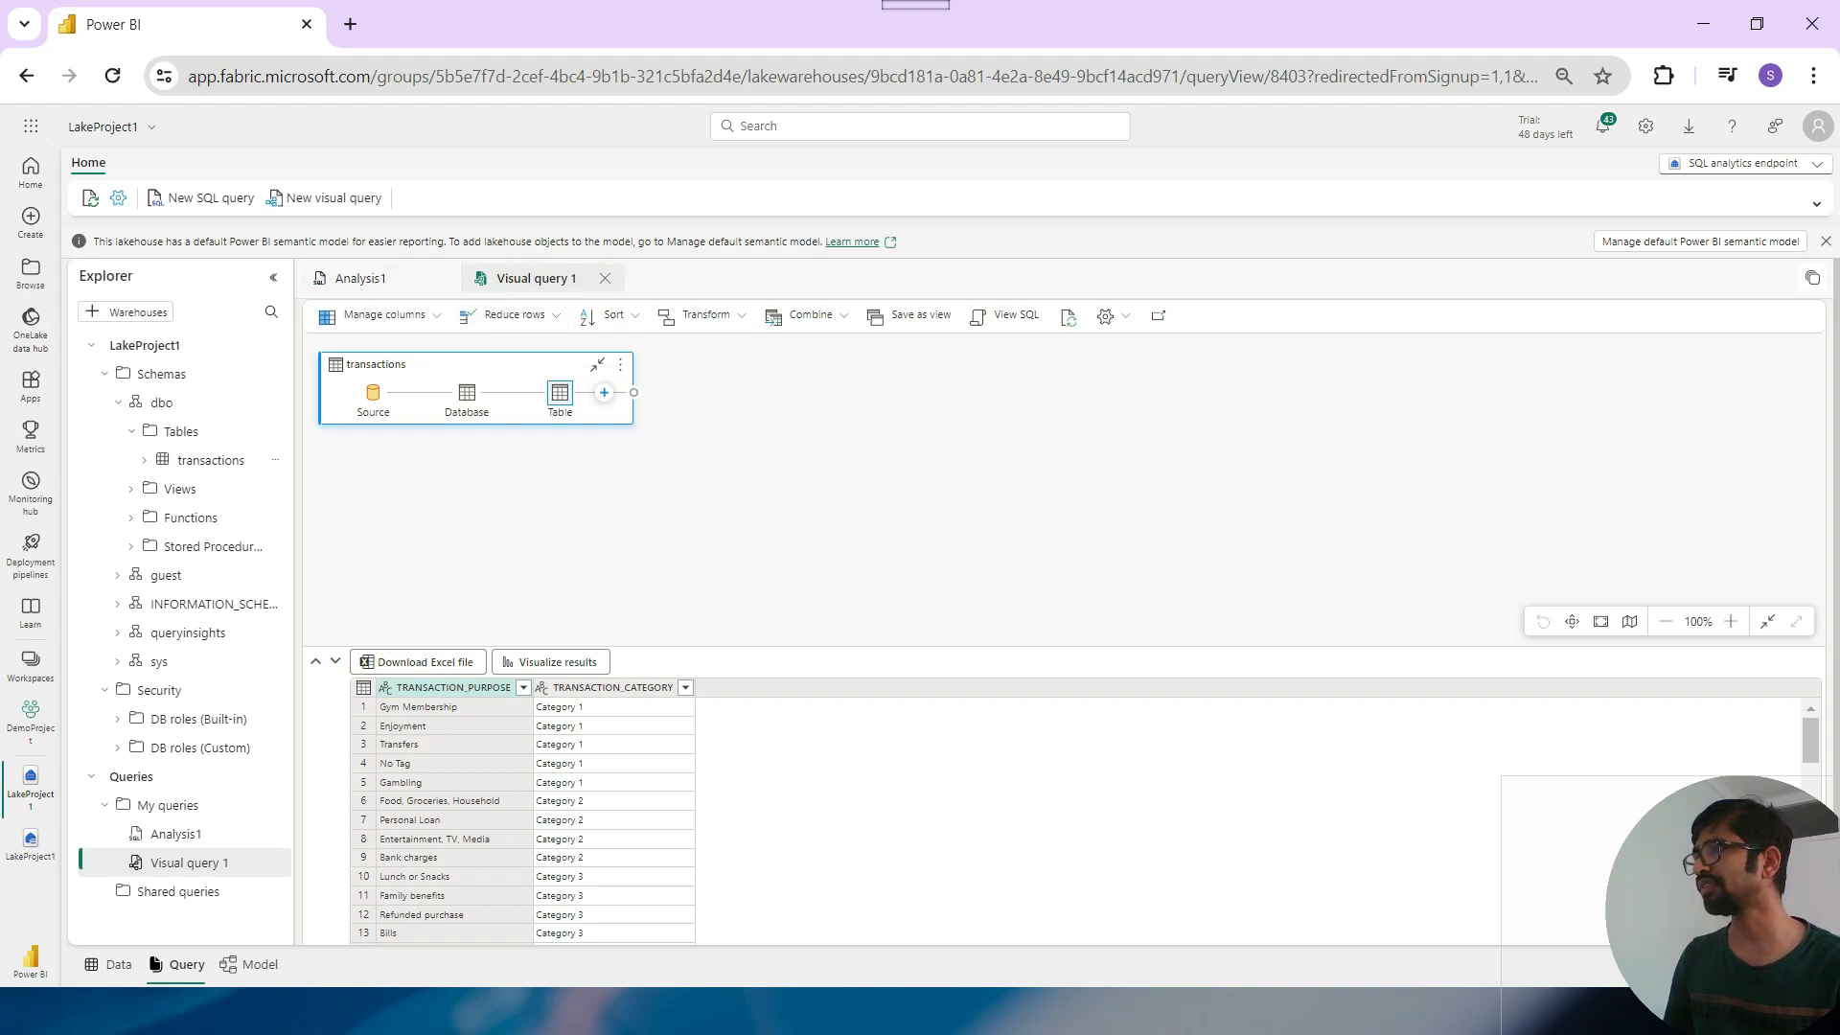
Close the first visual query and create a second, blank visual query.
left_click(604, 278)
left_click(614, 358)
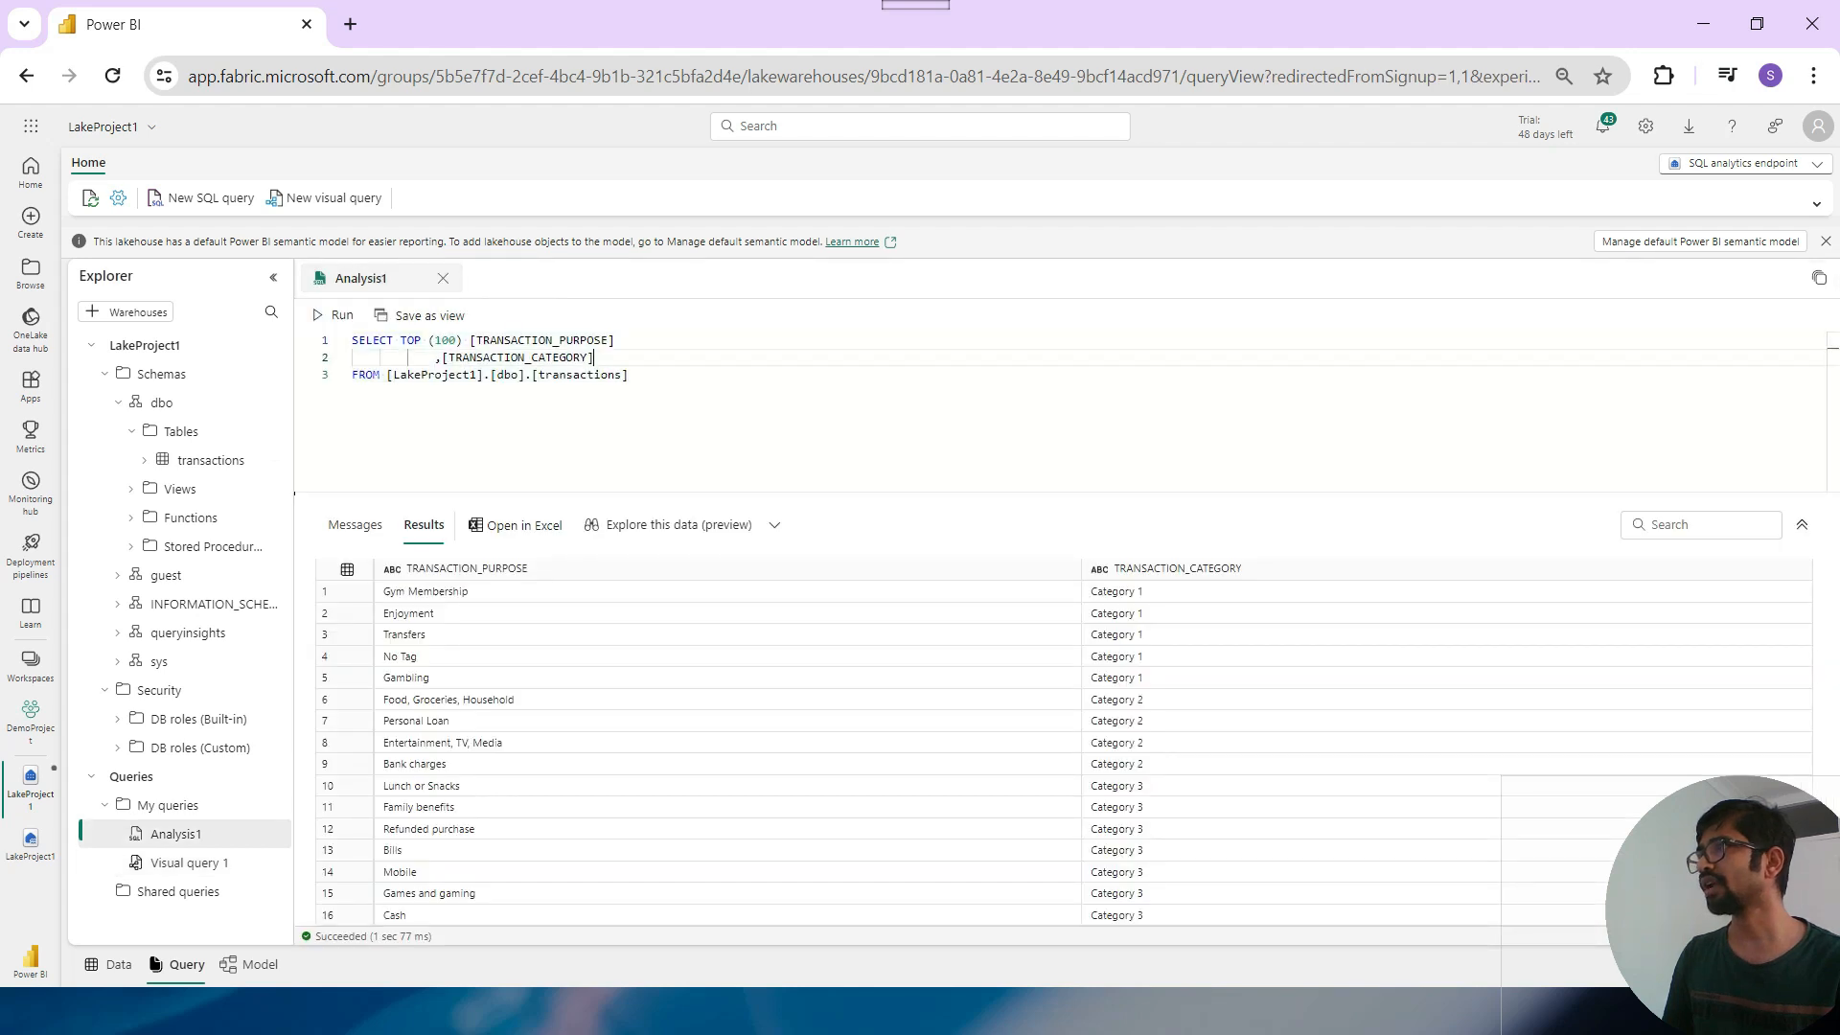
left_click(326, 198)
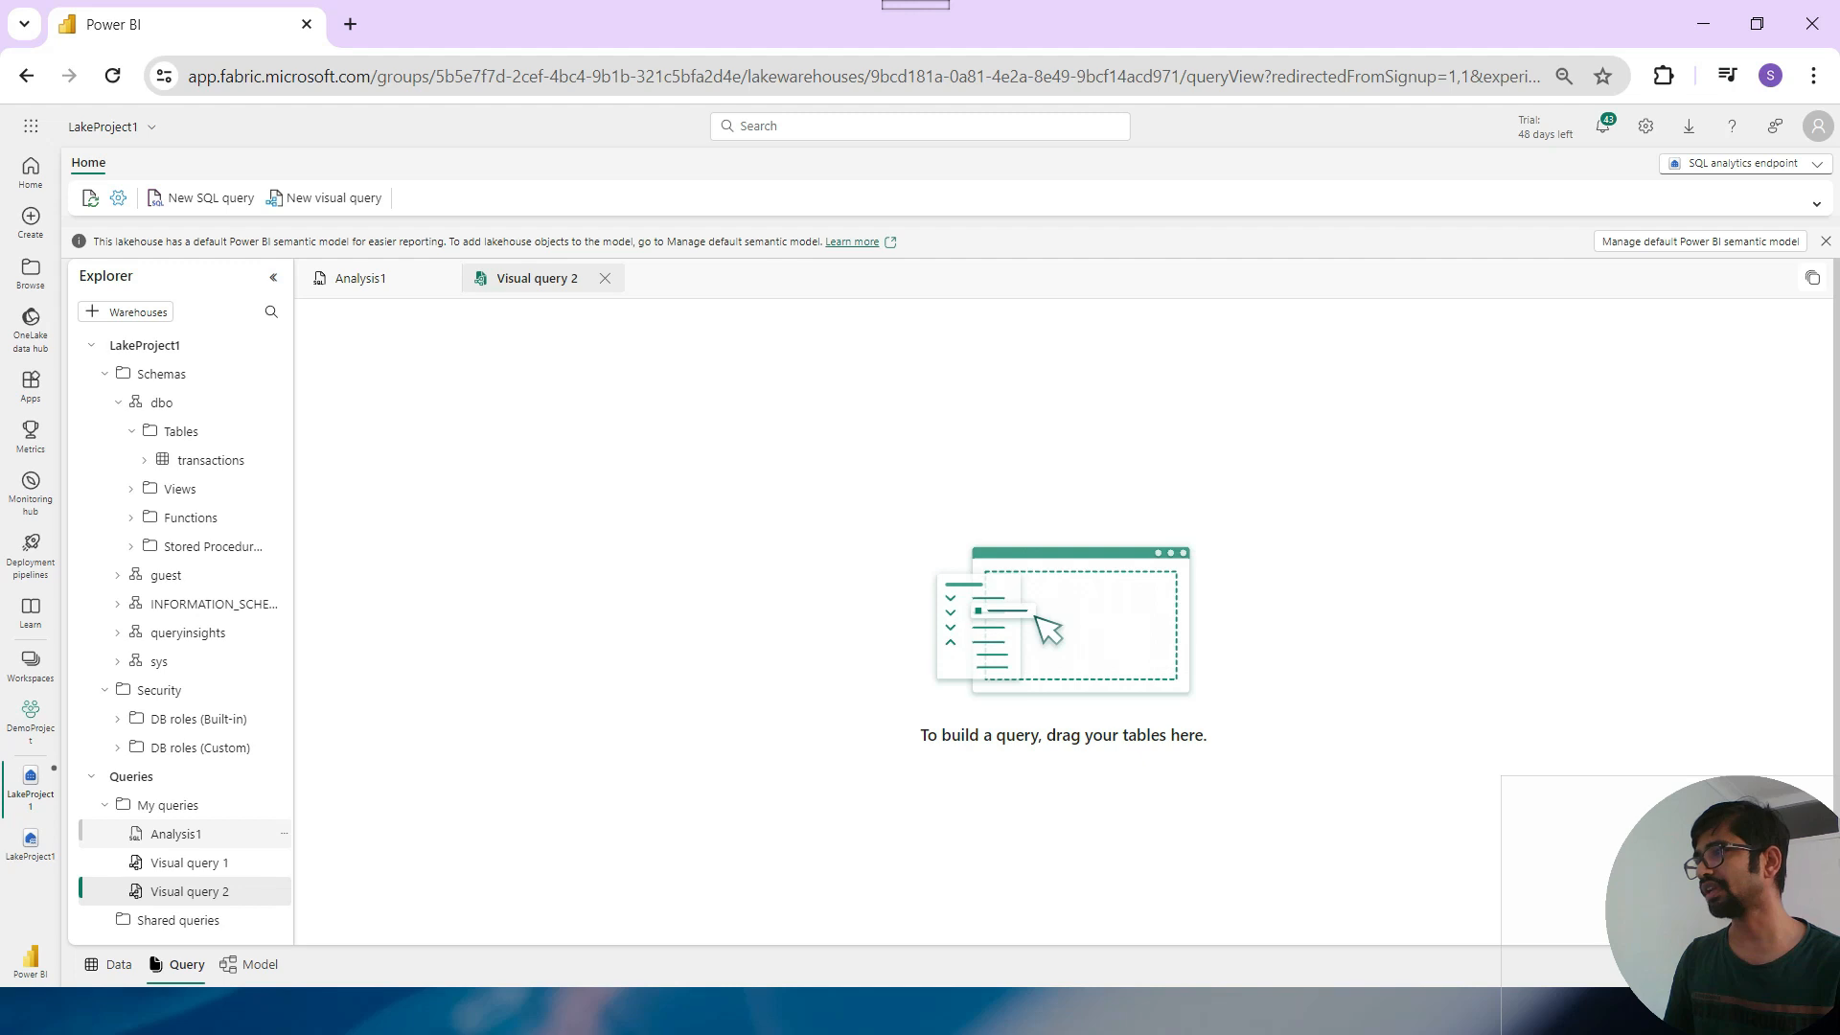
View Visual query 1, return to the Analysis1 query and place the cursor at the end of its SQL.
left_click(284, 833)
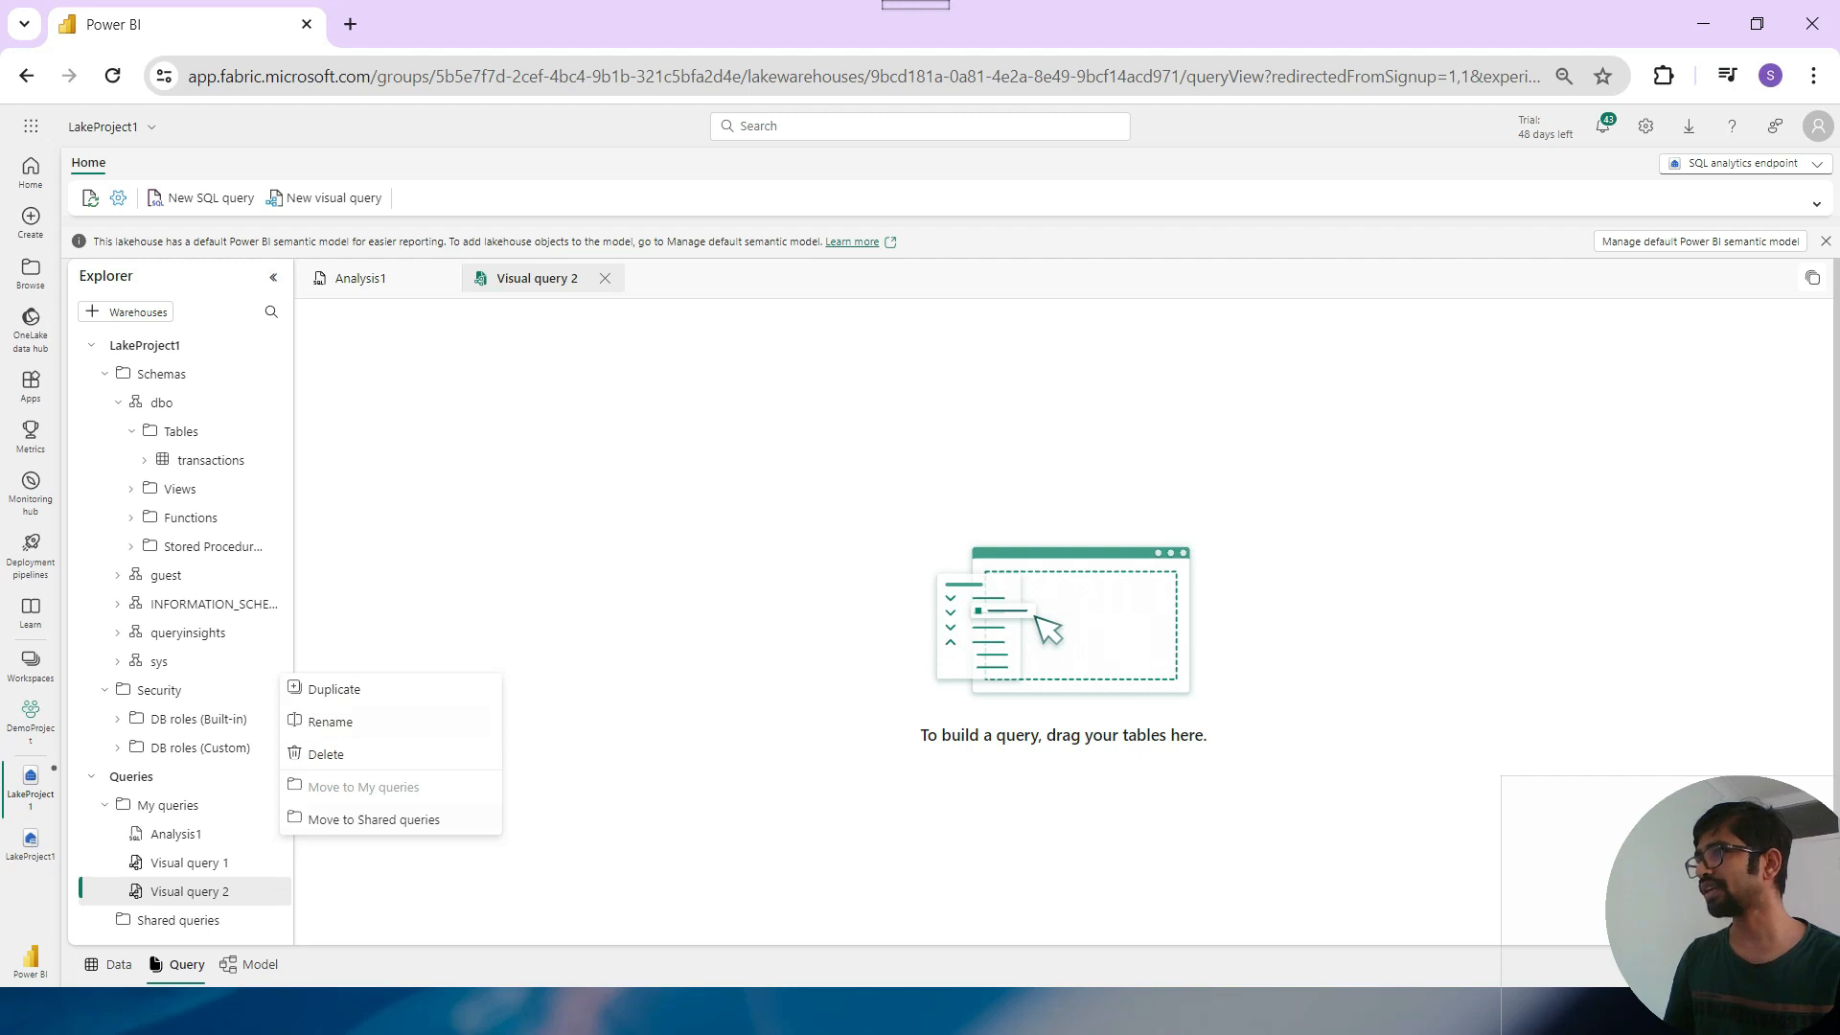
left_click(190, 862)
left_click(176, 833)
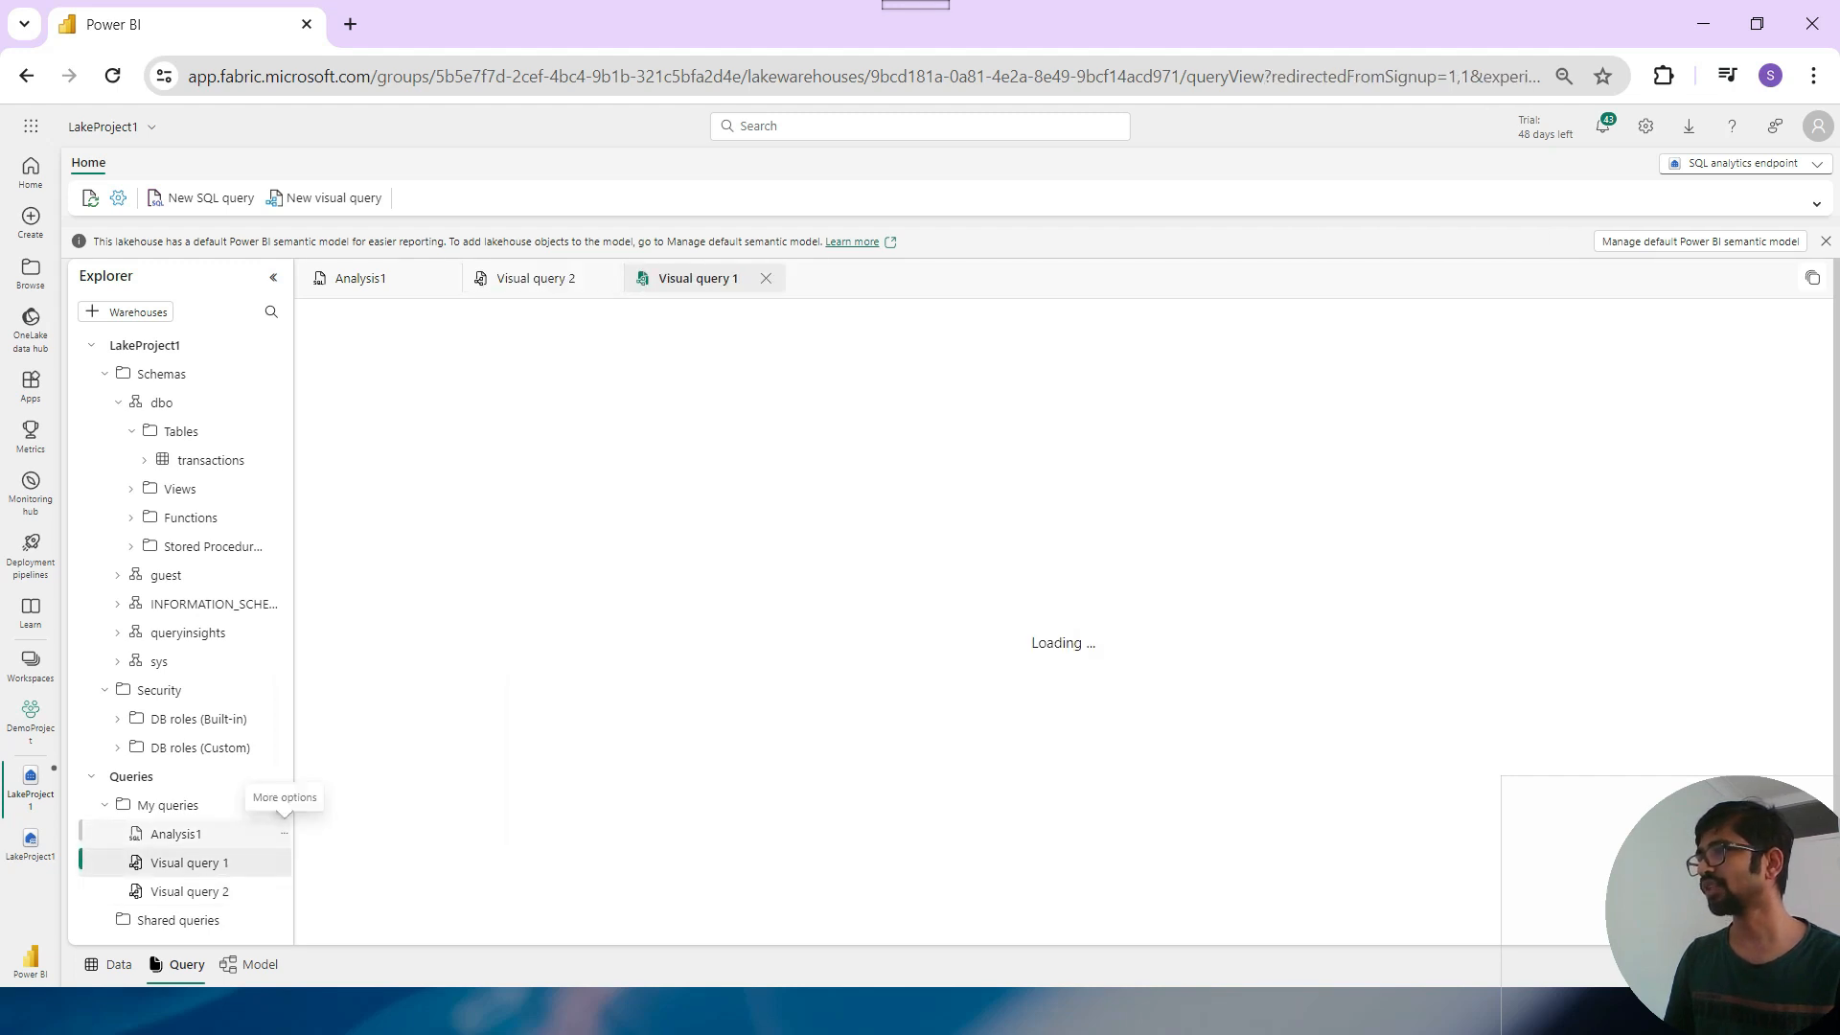
left_click(630, 375)
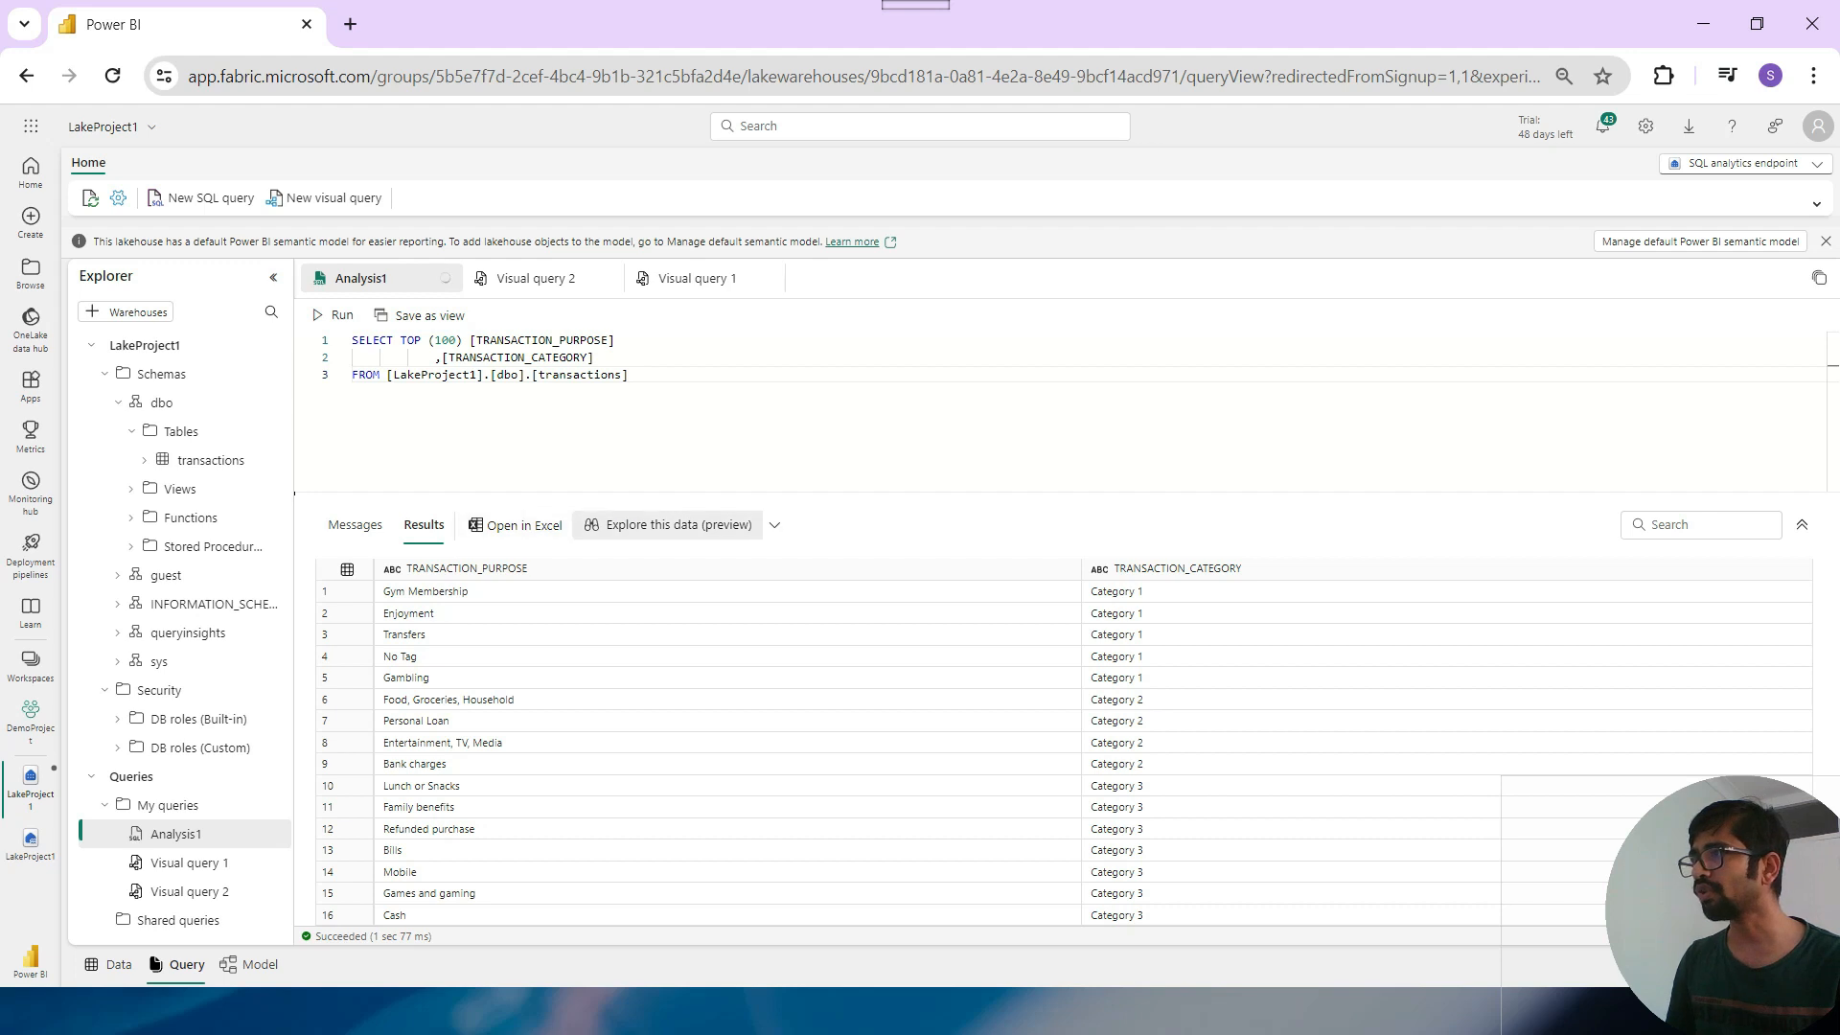
left_click(670, 524)
key("Return")
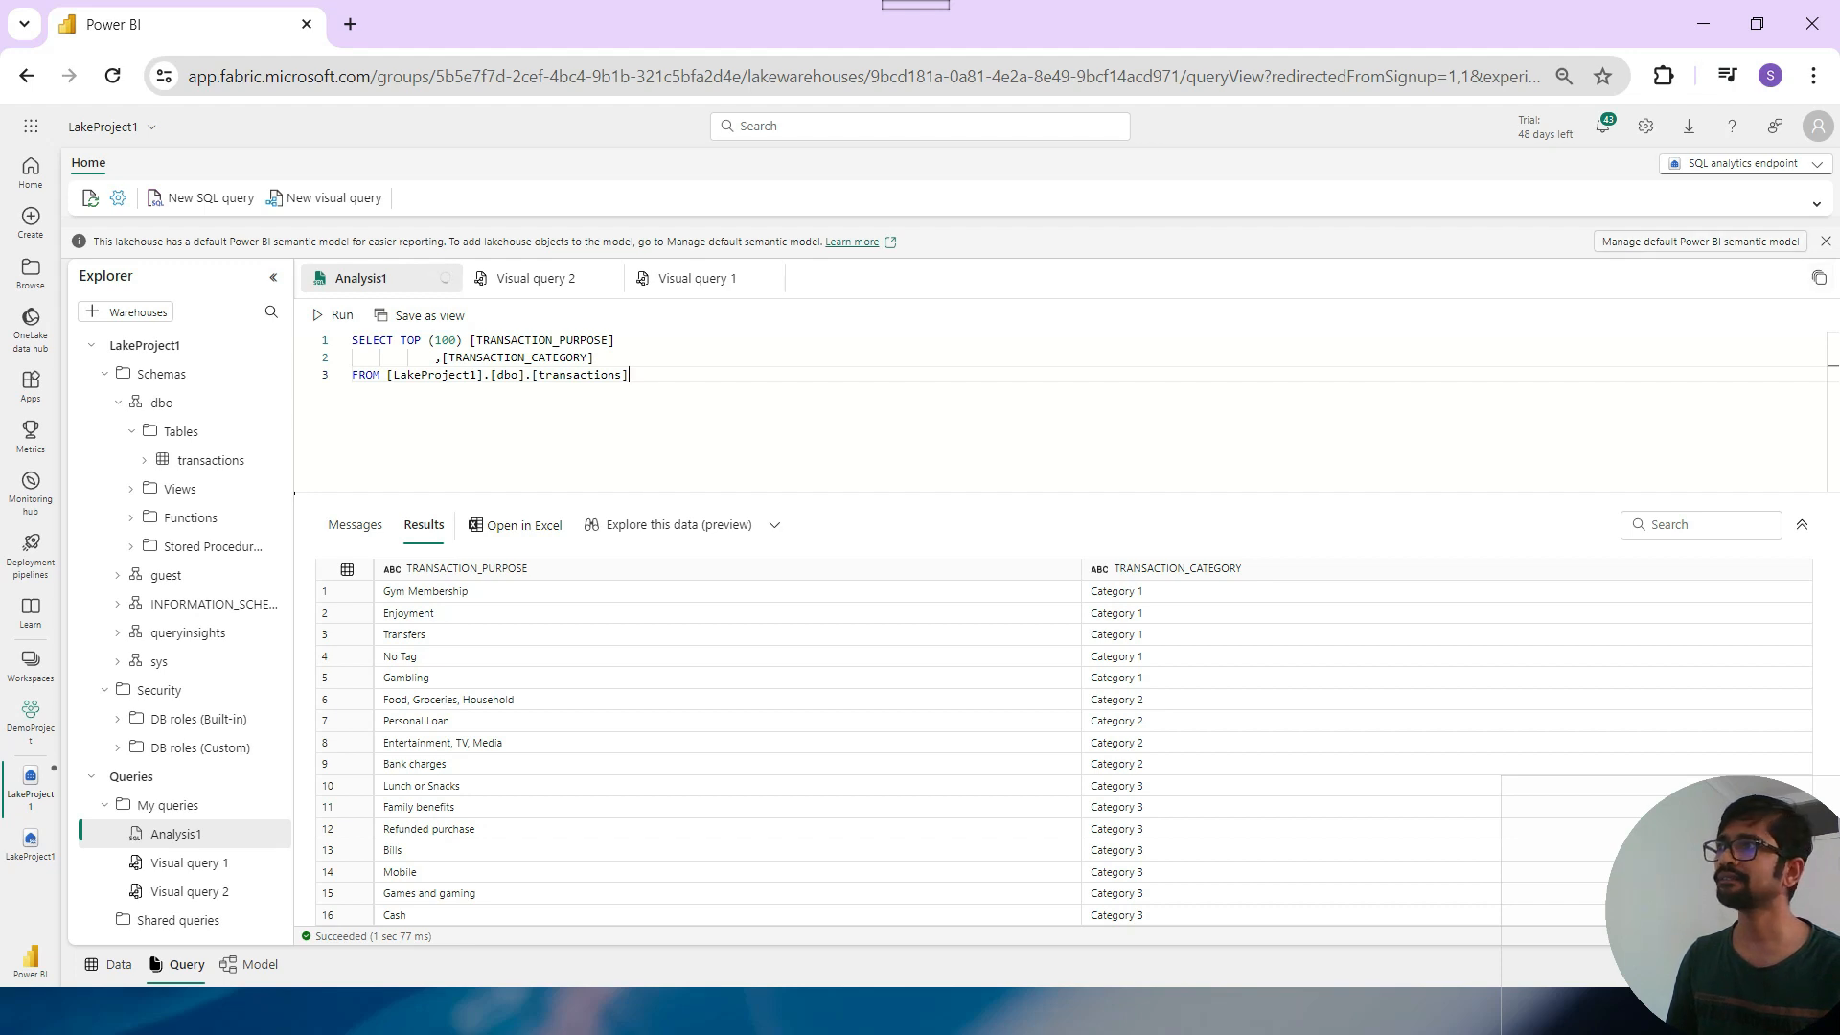
Check which objects can be added to the default semantic model and cancel the dialog.
left_click(1700, 242)
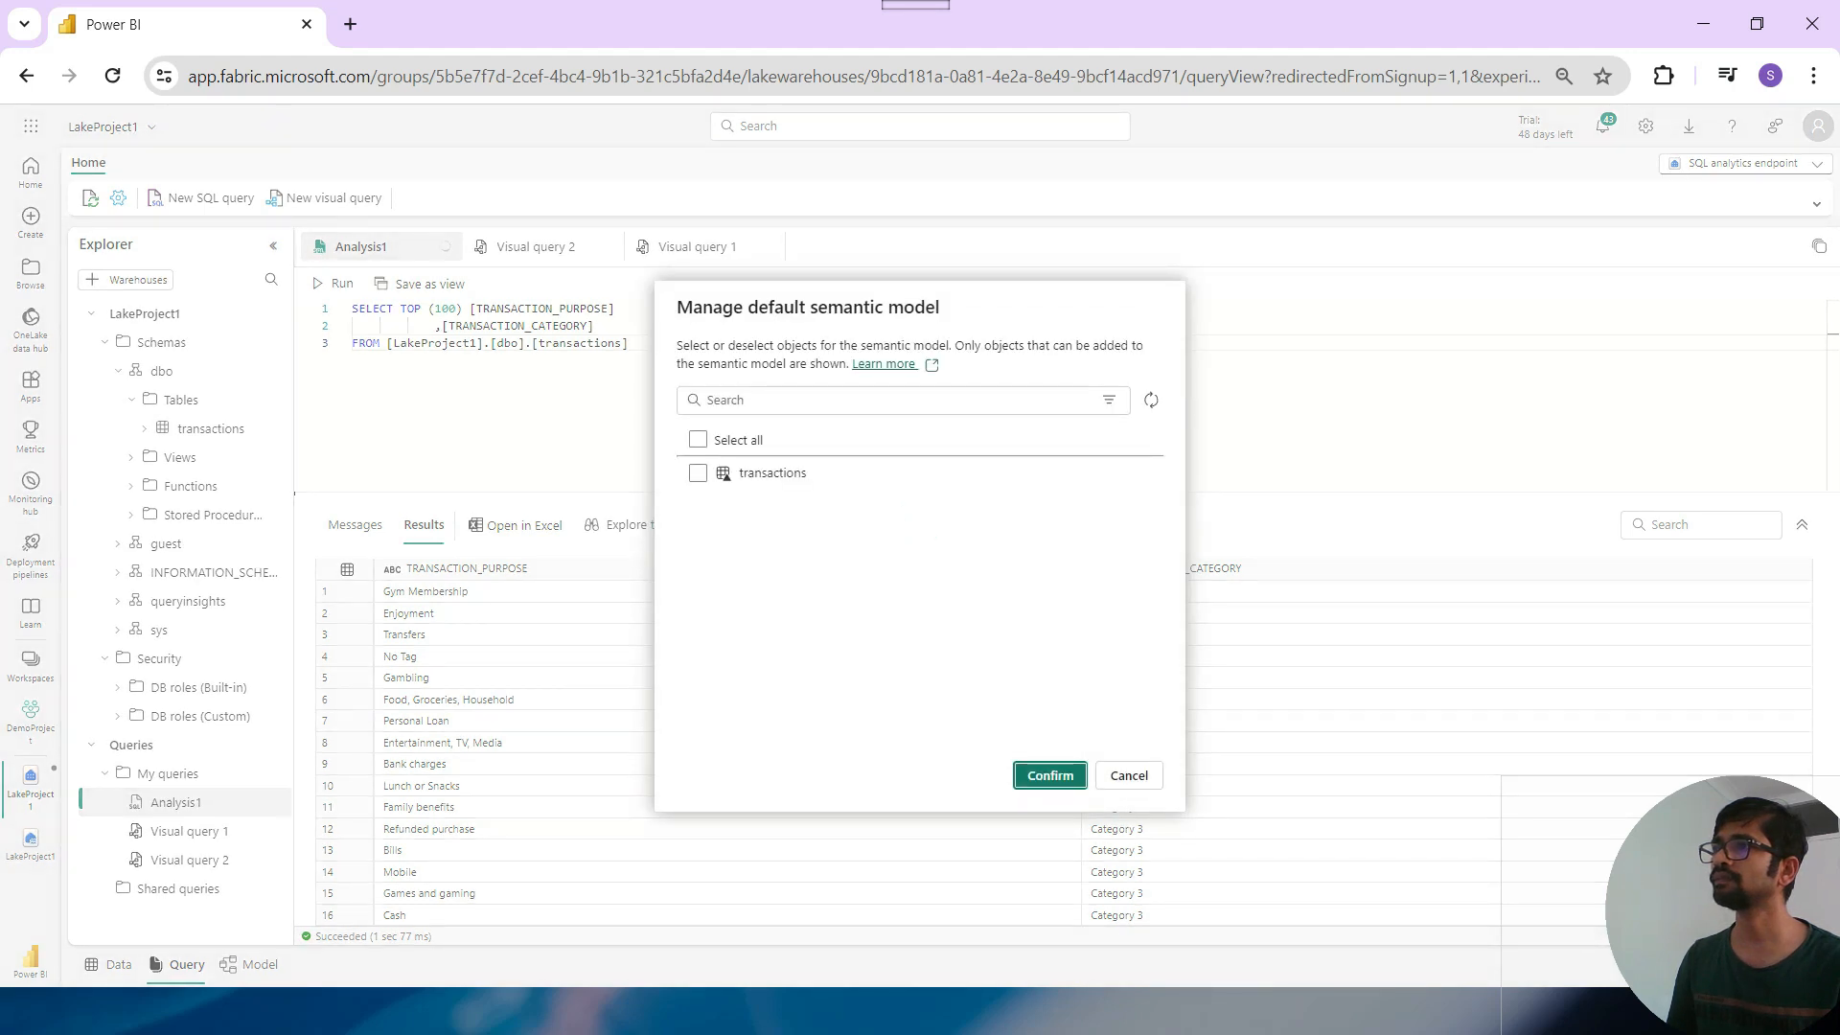
left_click(1129, 775)
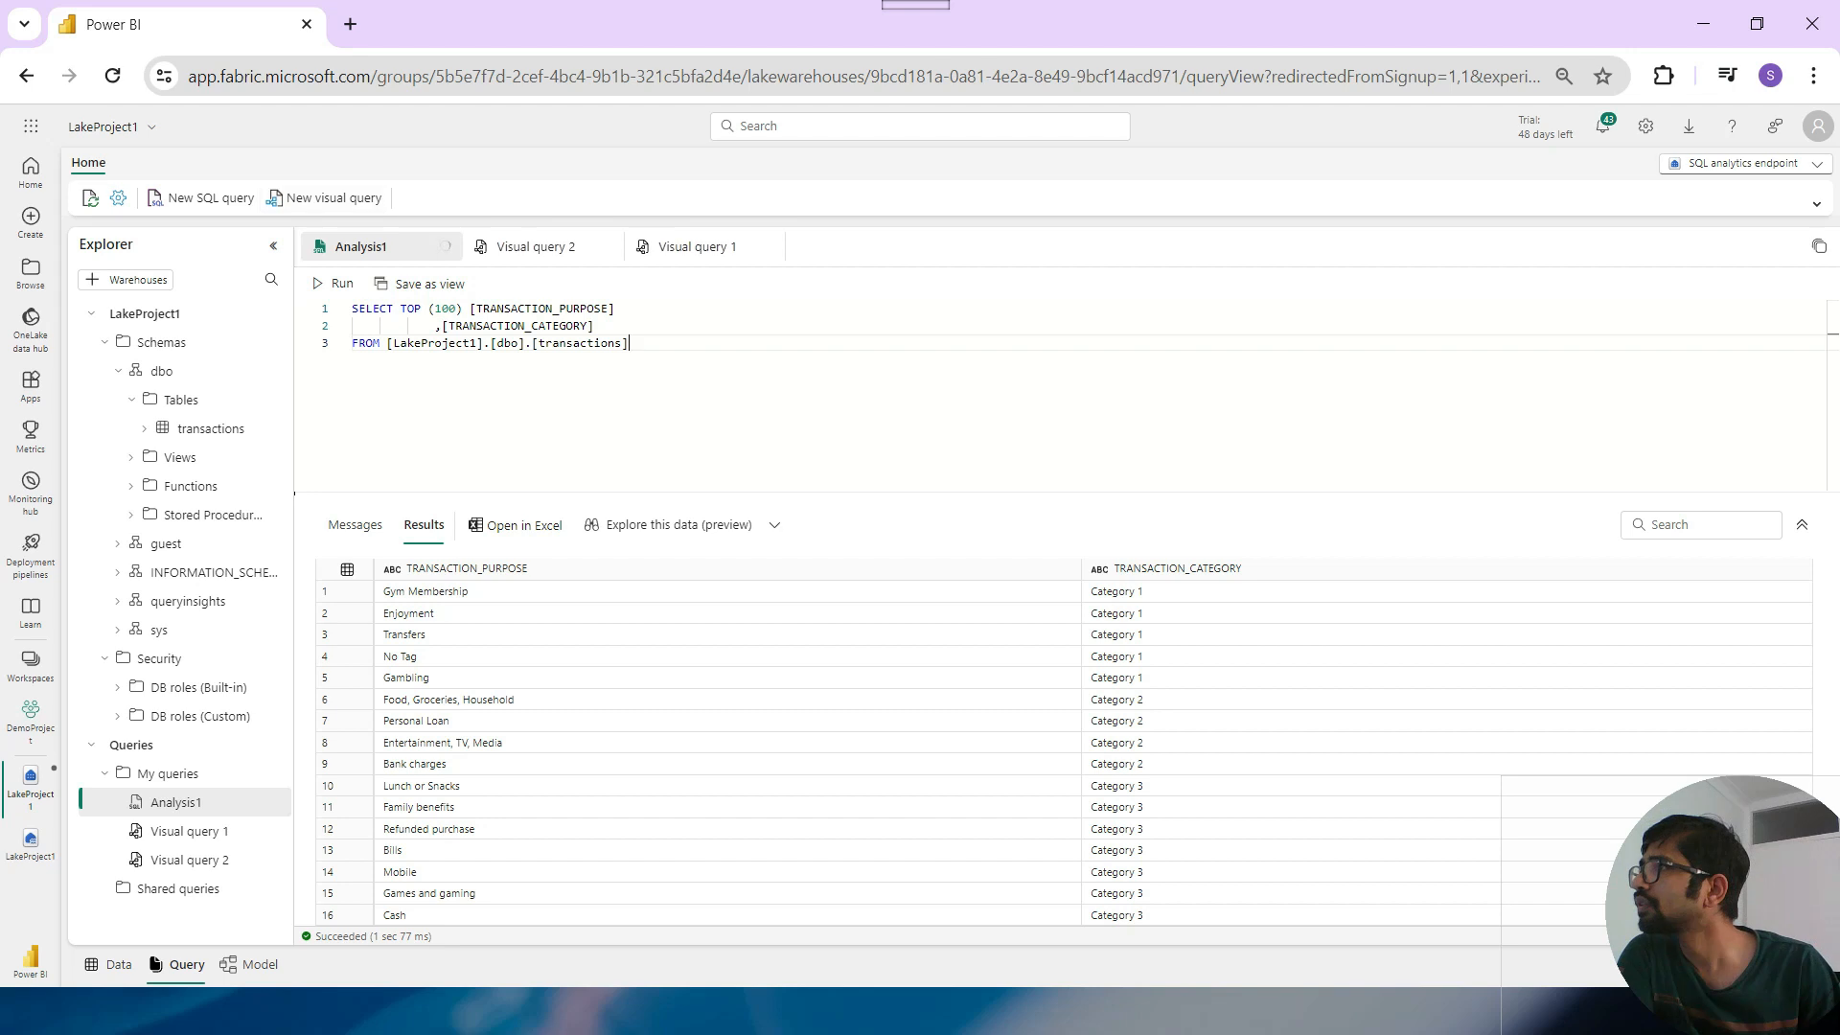
Create a third blank visual query and switch to it again after a look at Analysis1.
key("ctrl+a")
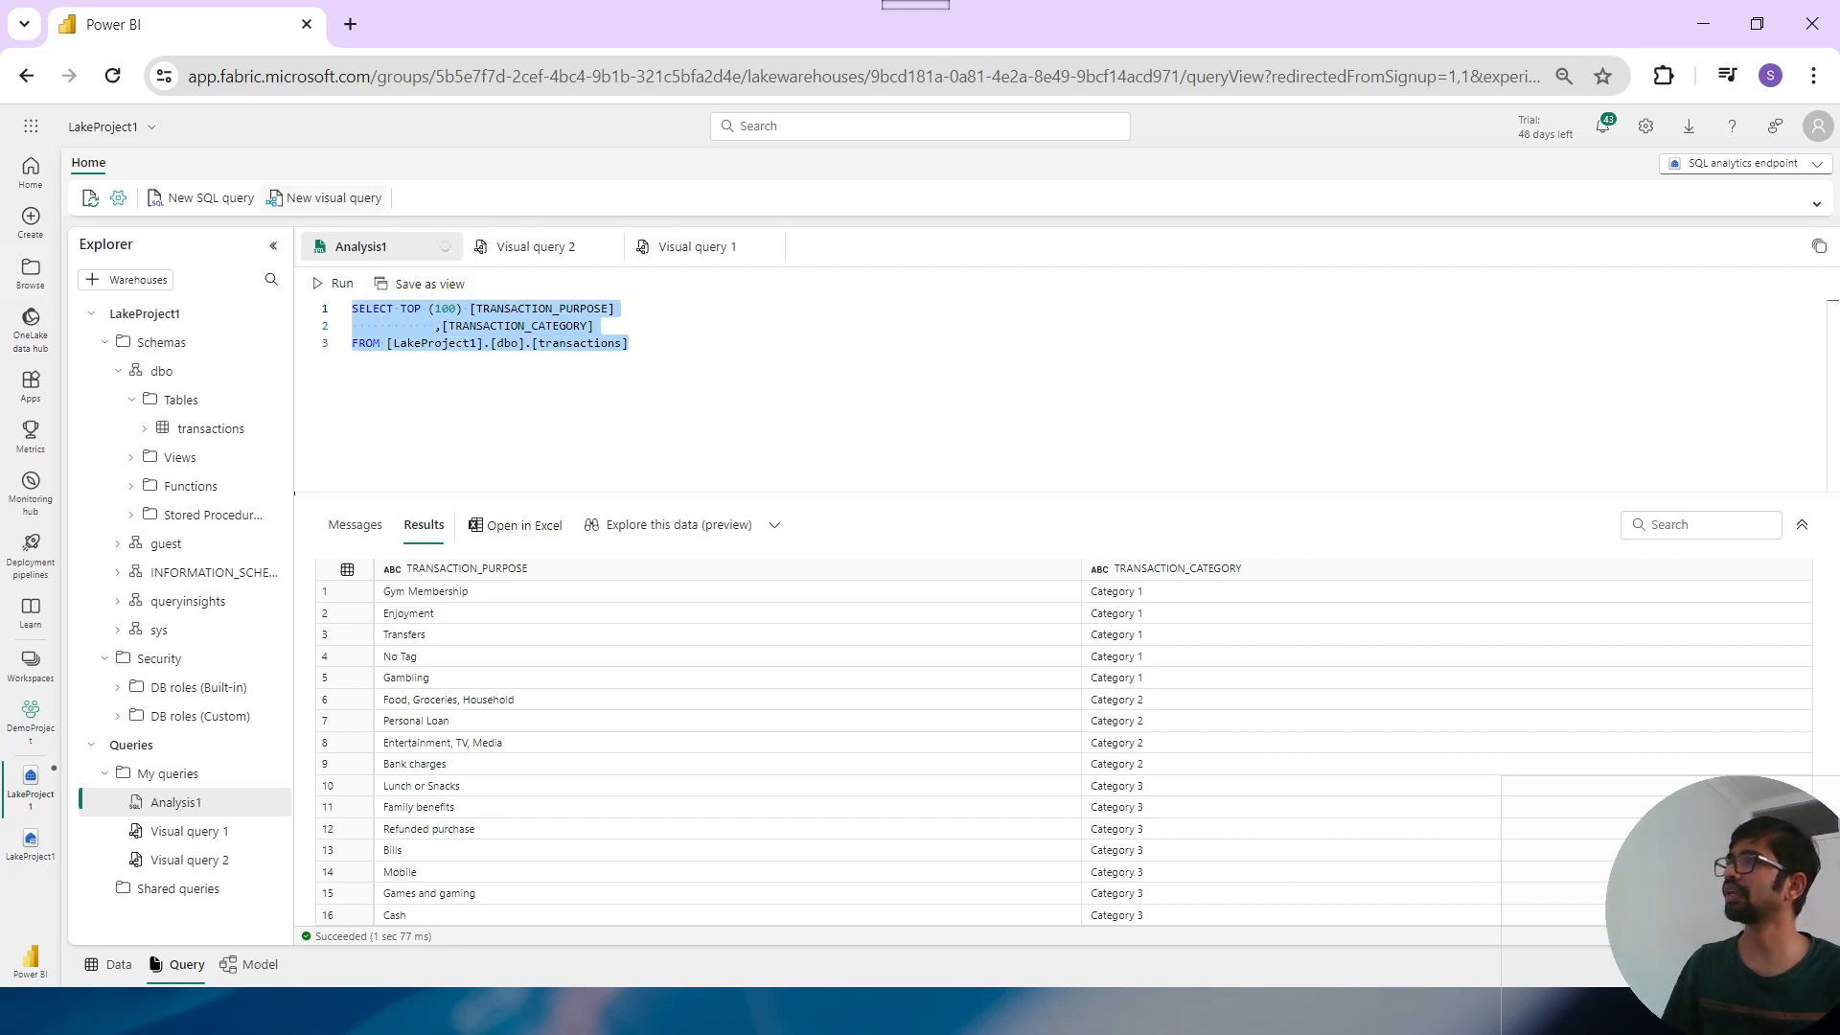
left_click(325, 198)
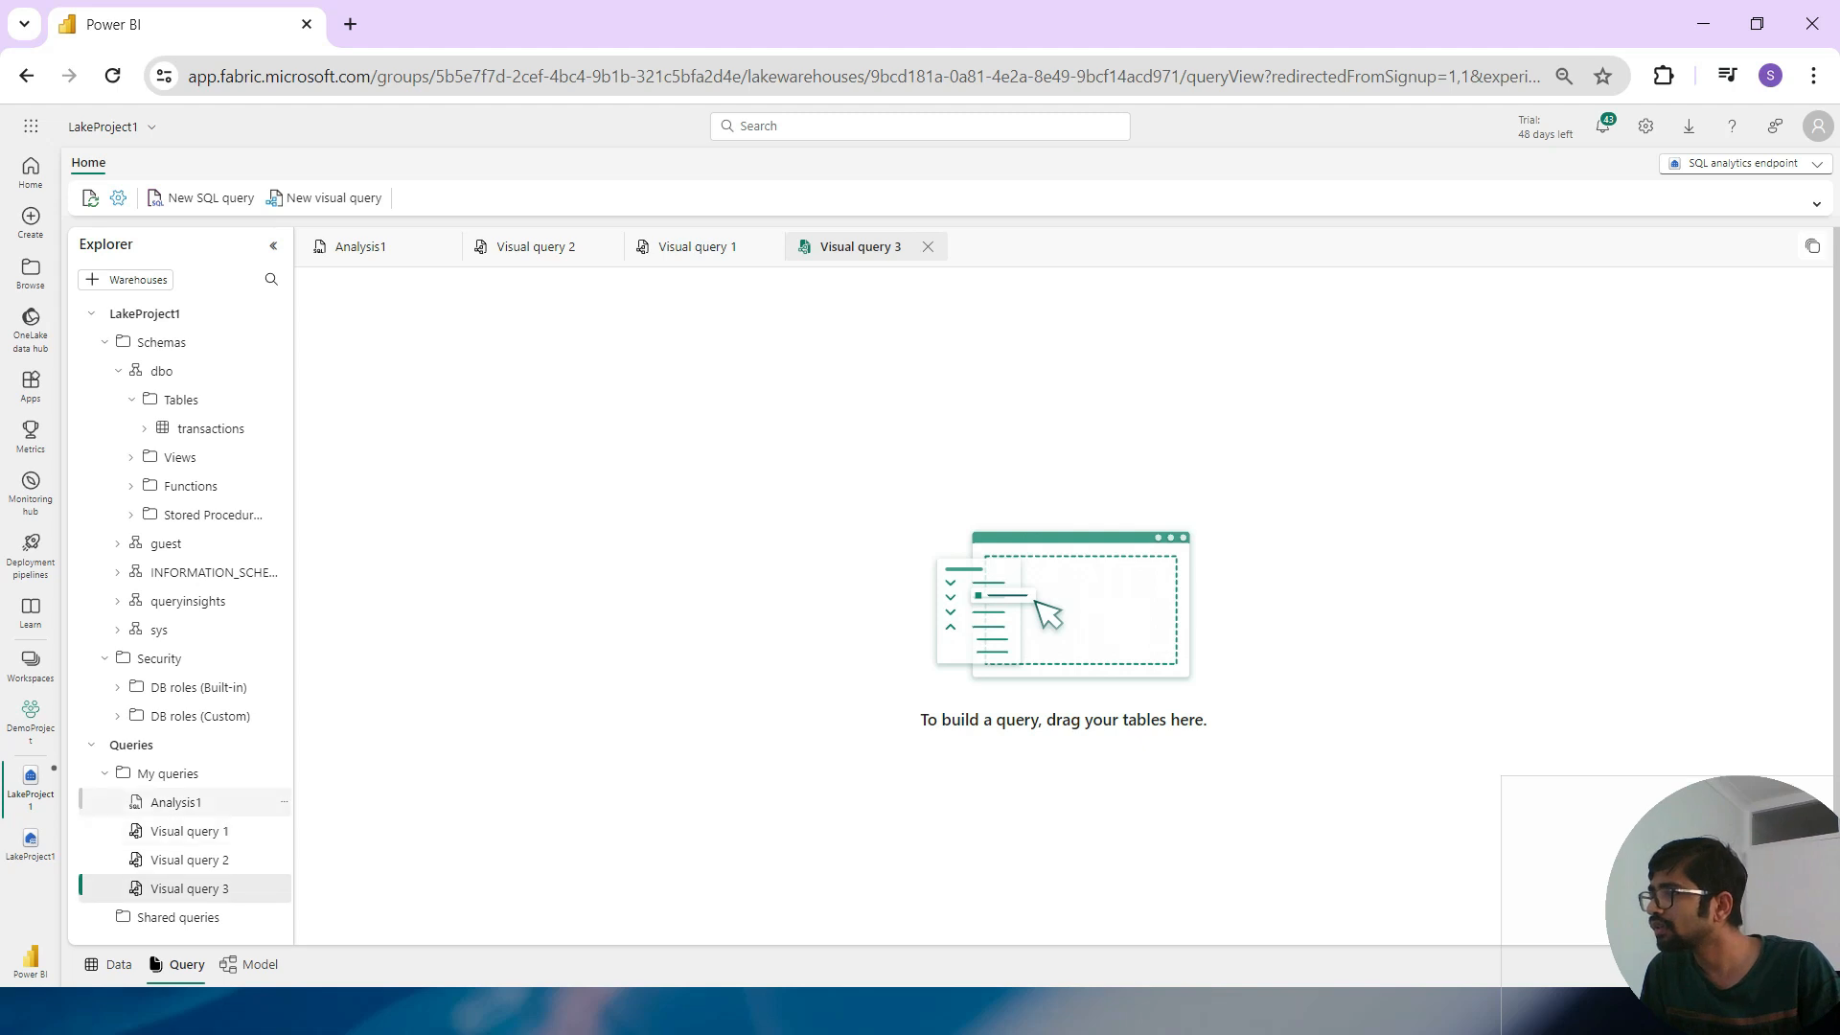
left_click(175, 802)
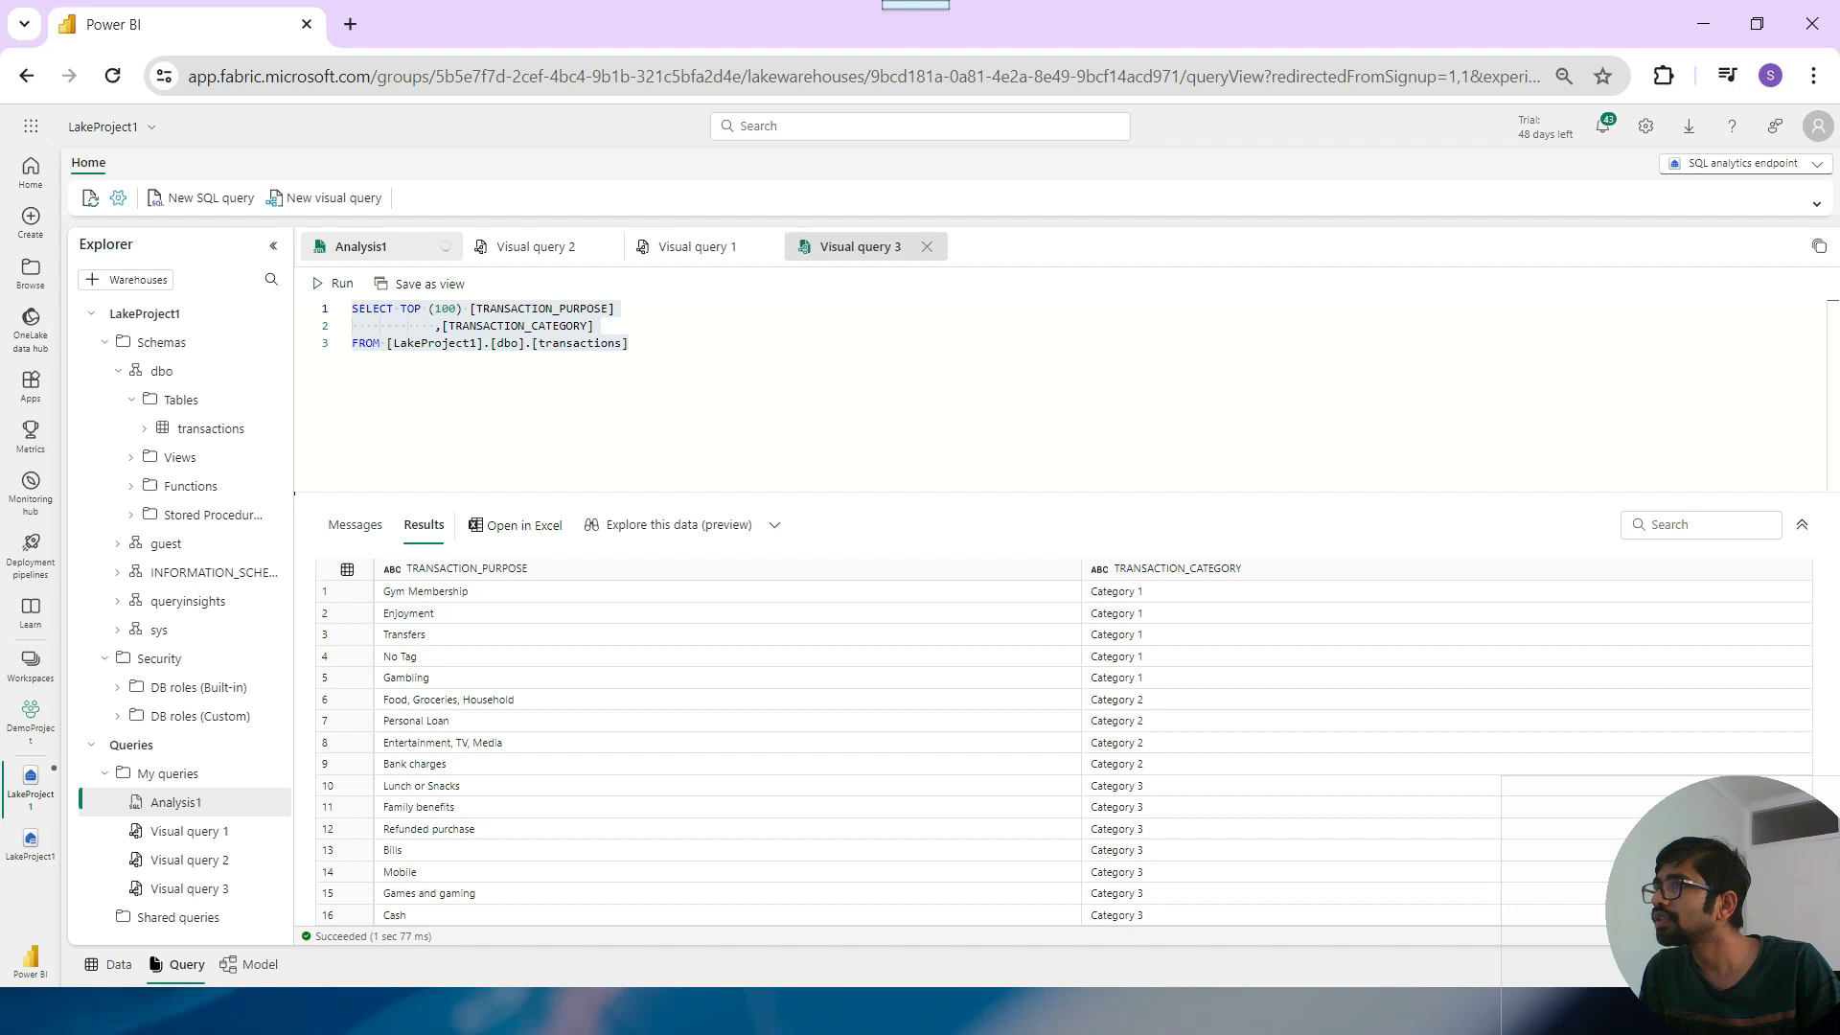
left_click(859, 247)
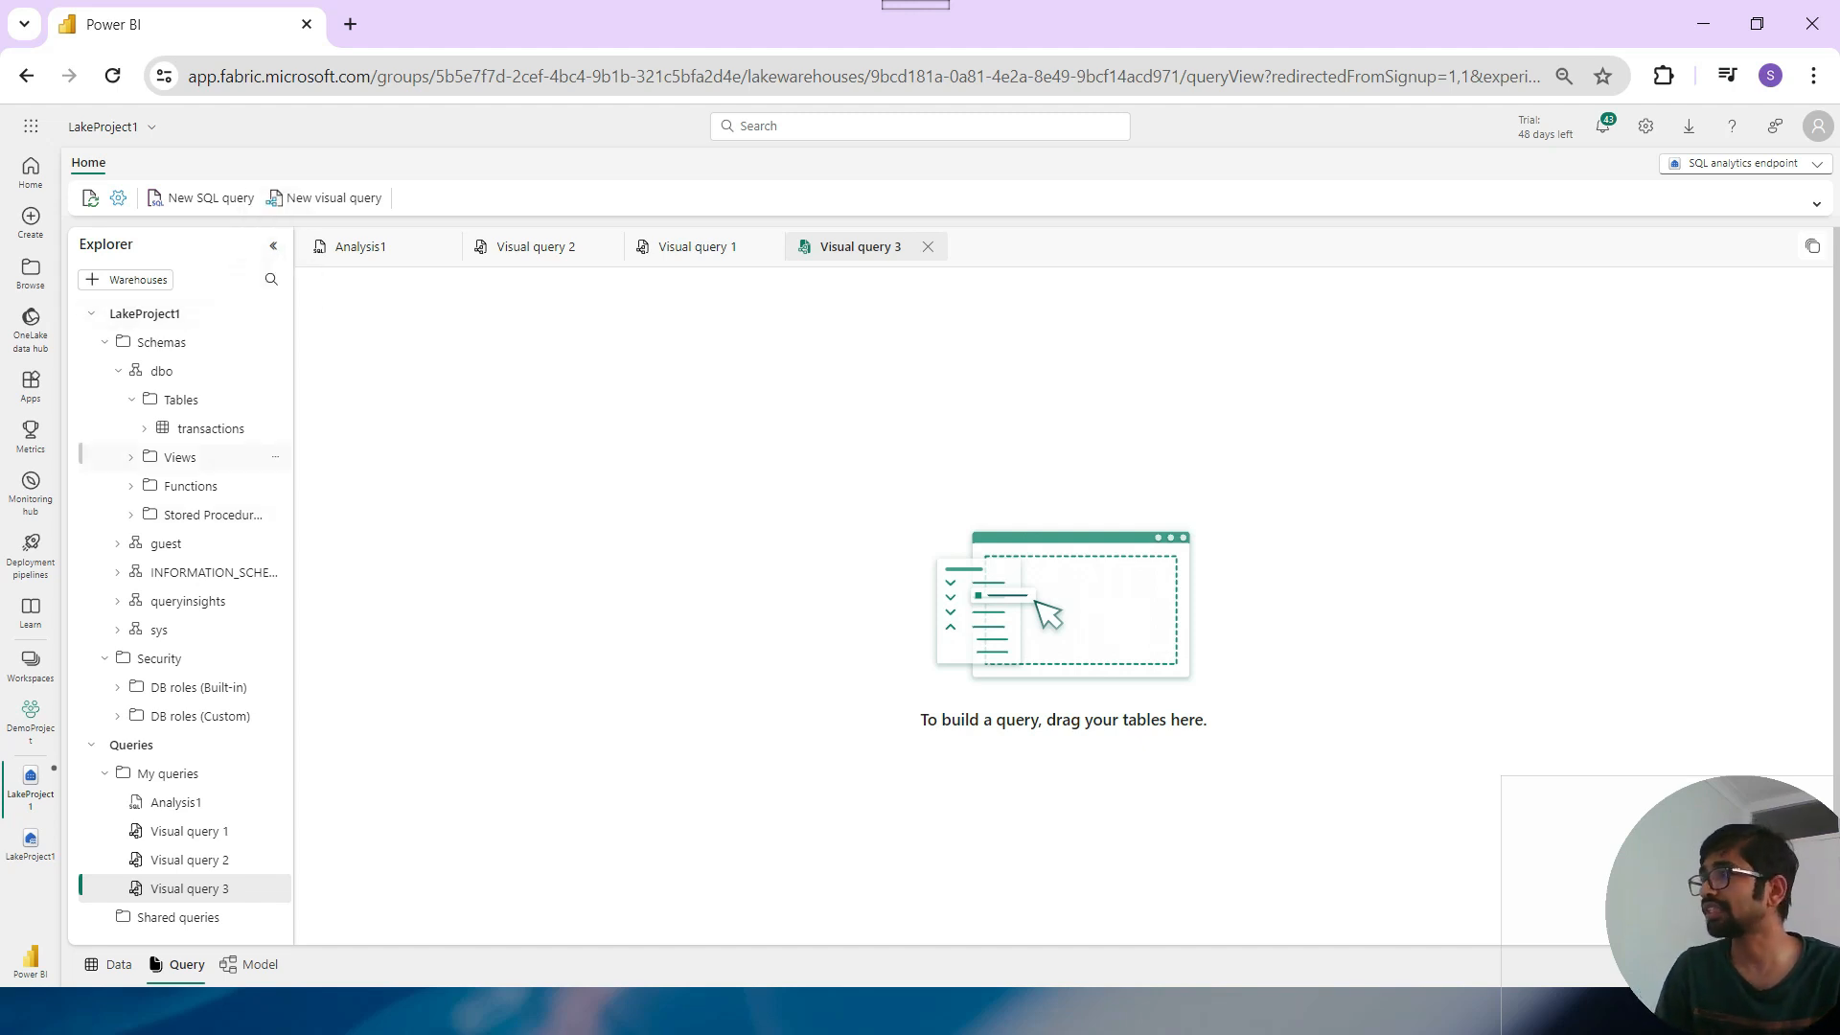
Collapse the Schemas branch of LakeProject1 and switch from the SQL analytics endpoint to the Lakehouse view.
left_click(118, 371)
left_click(104, 342)
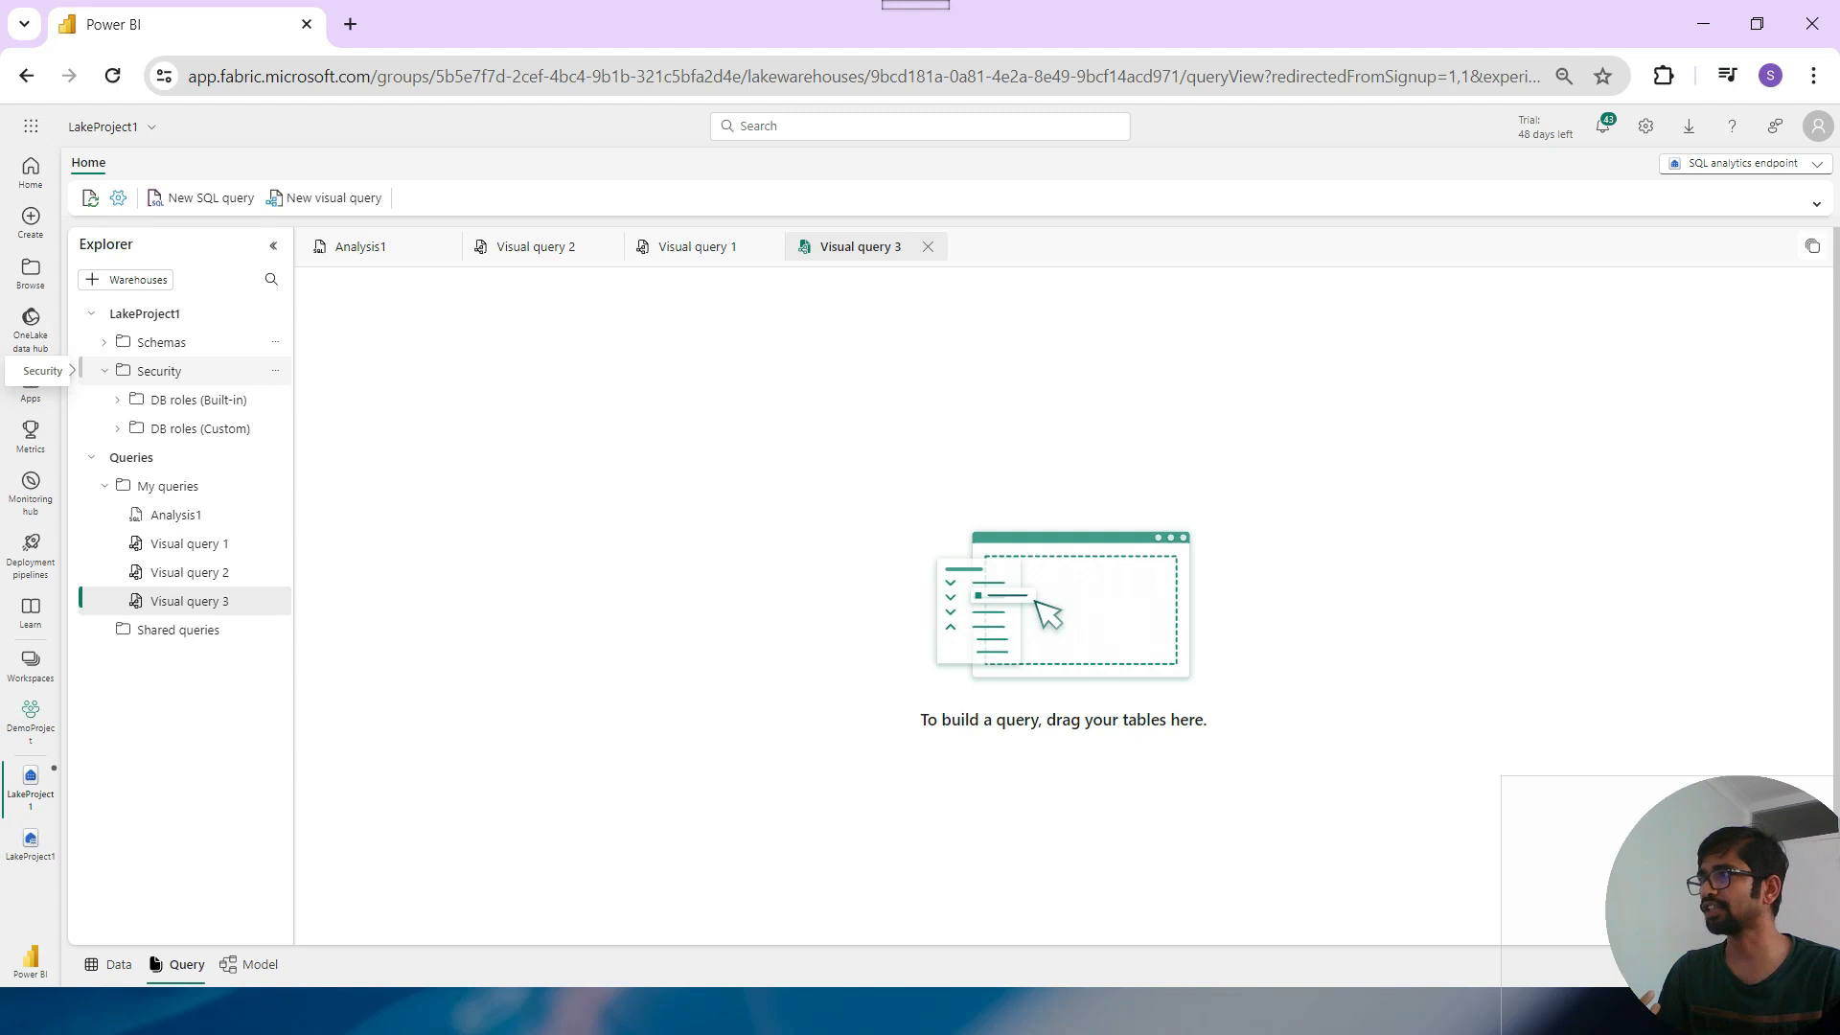
left_click(1745, 164)
left_click(1650, 202)
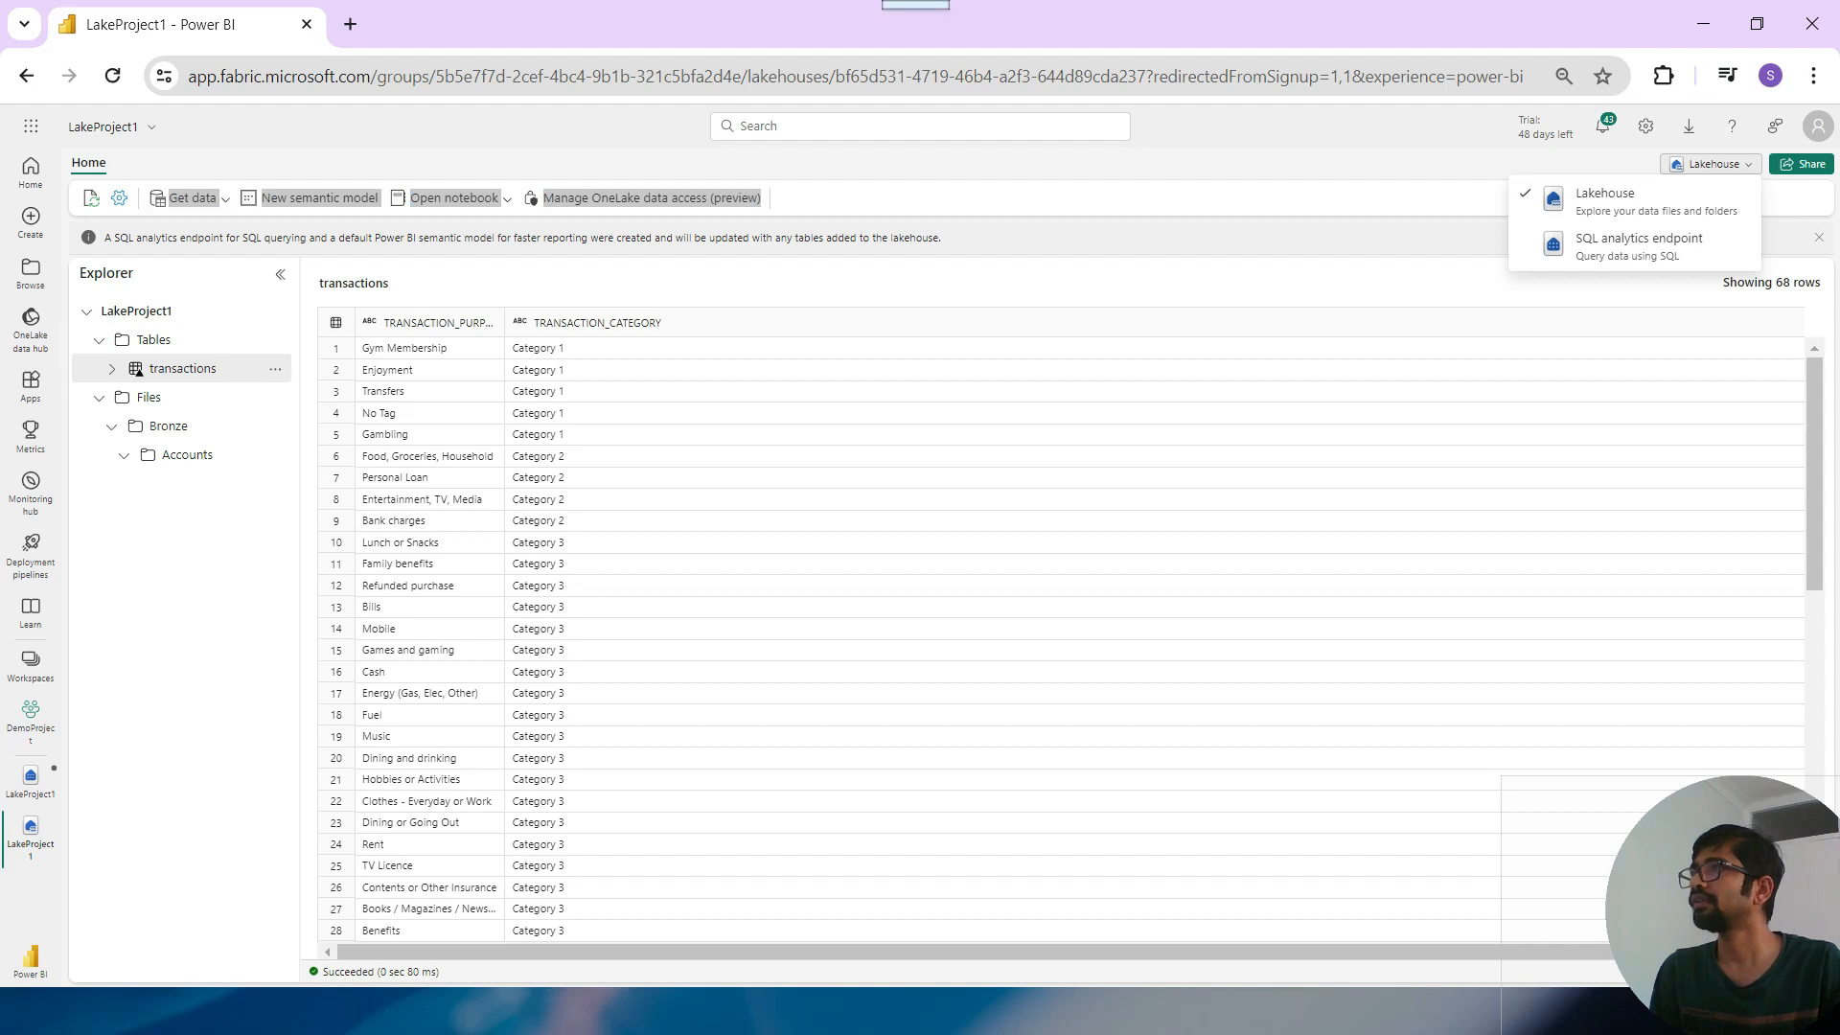
Look for an existing notebook for the transactions table and create a new Notebook in the DemoProject workspace instead.
left_click(275, 368)
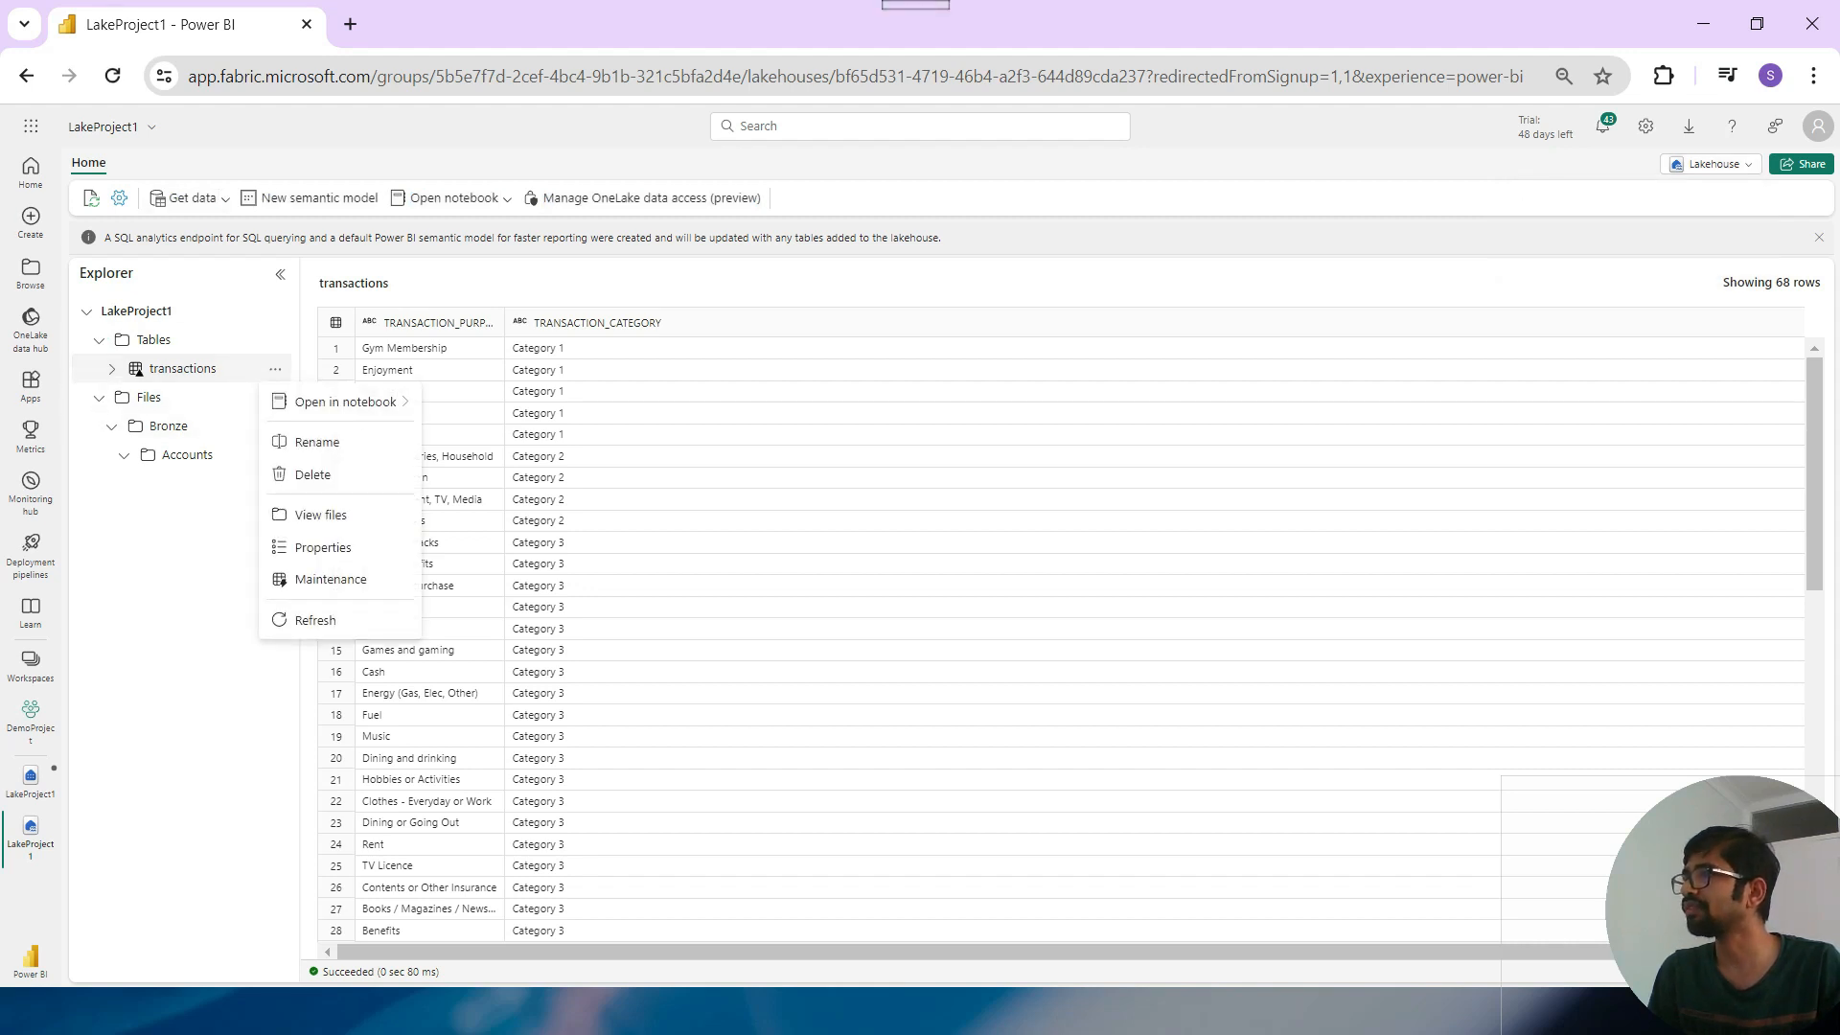
mouse_move(345, 401)
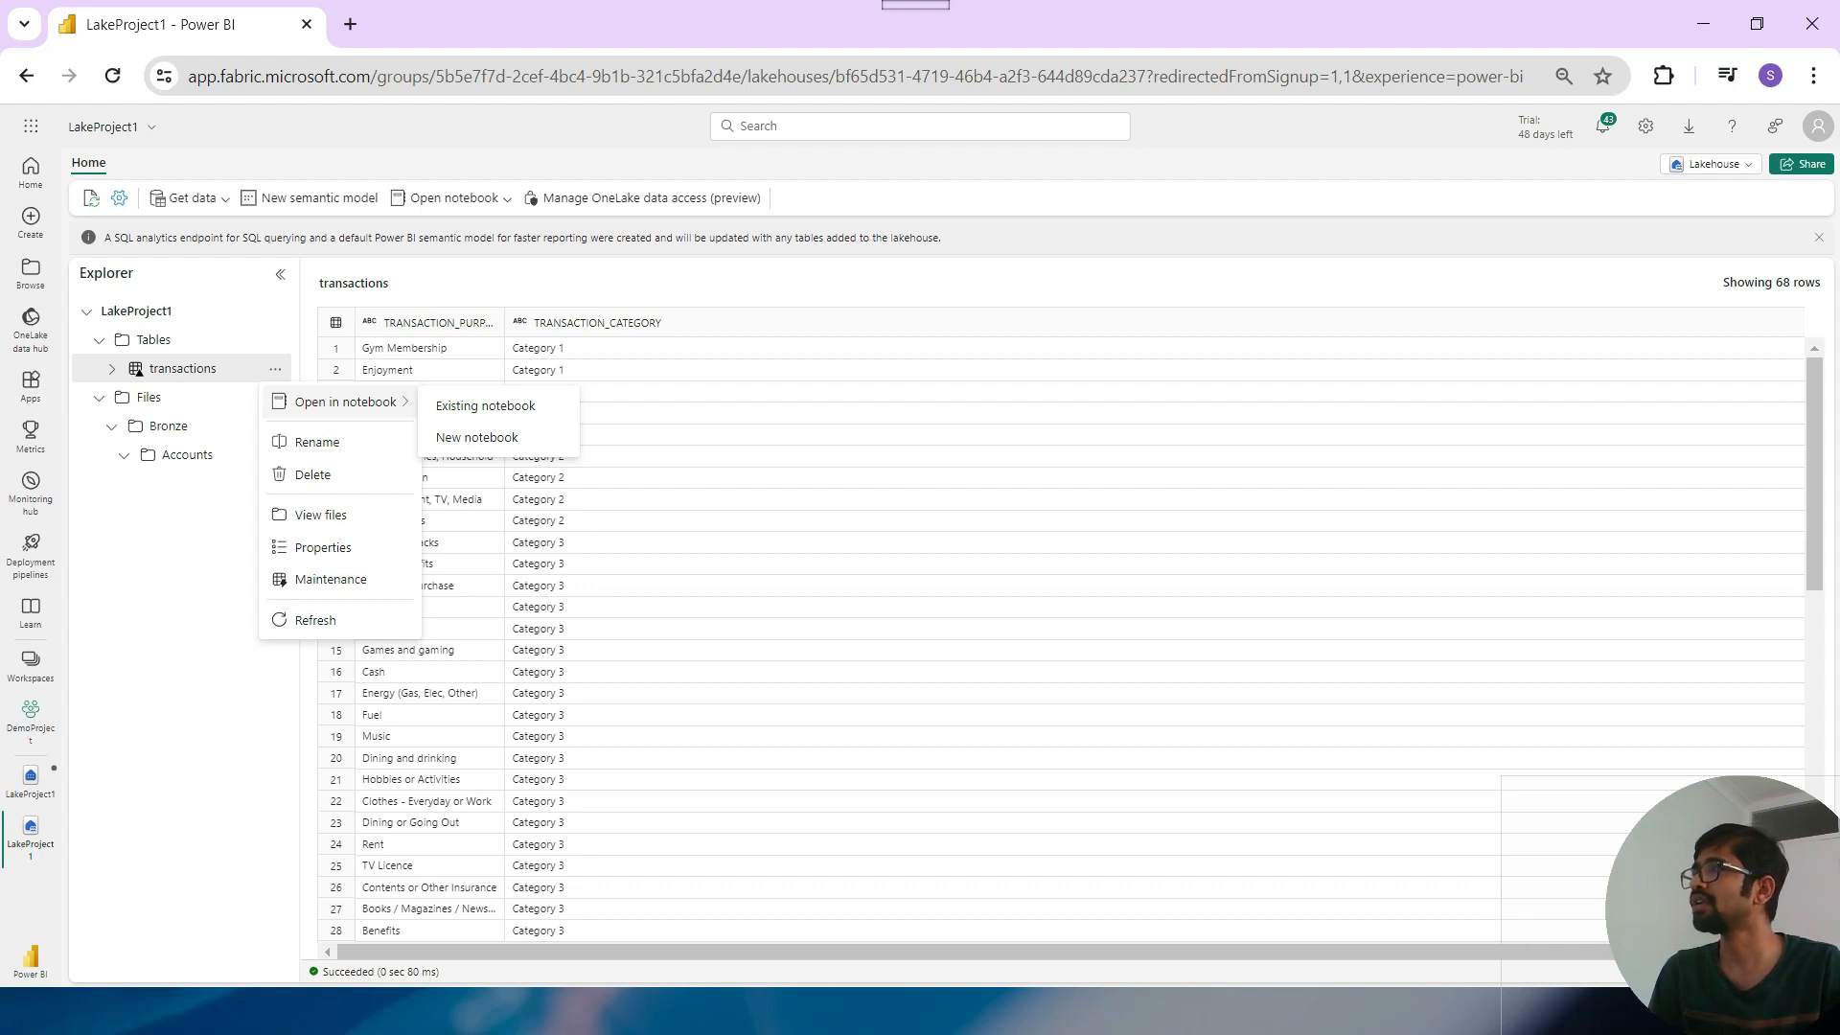
left_click(485, 406)
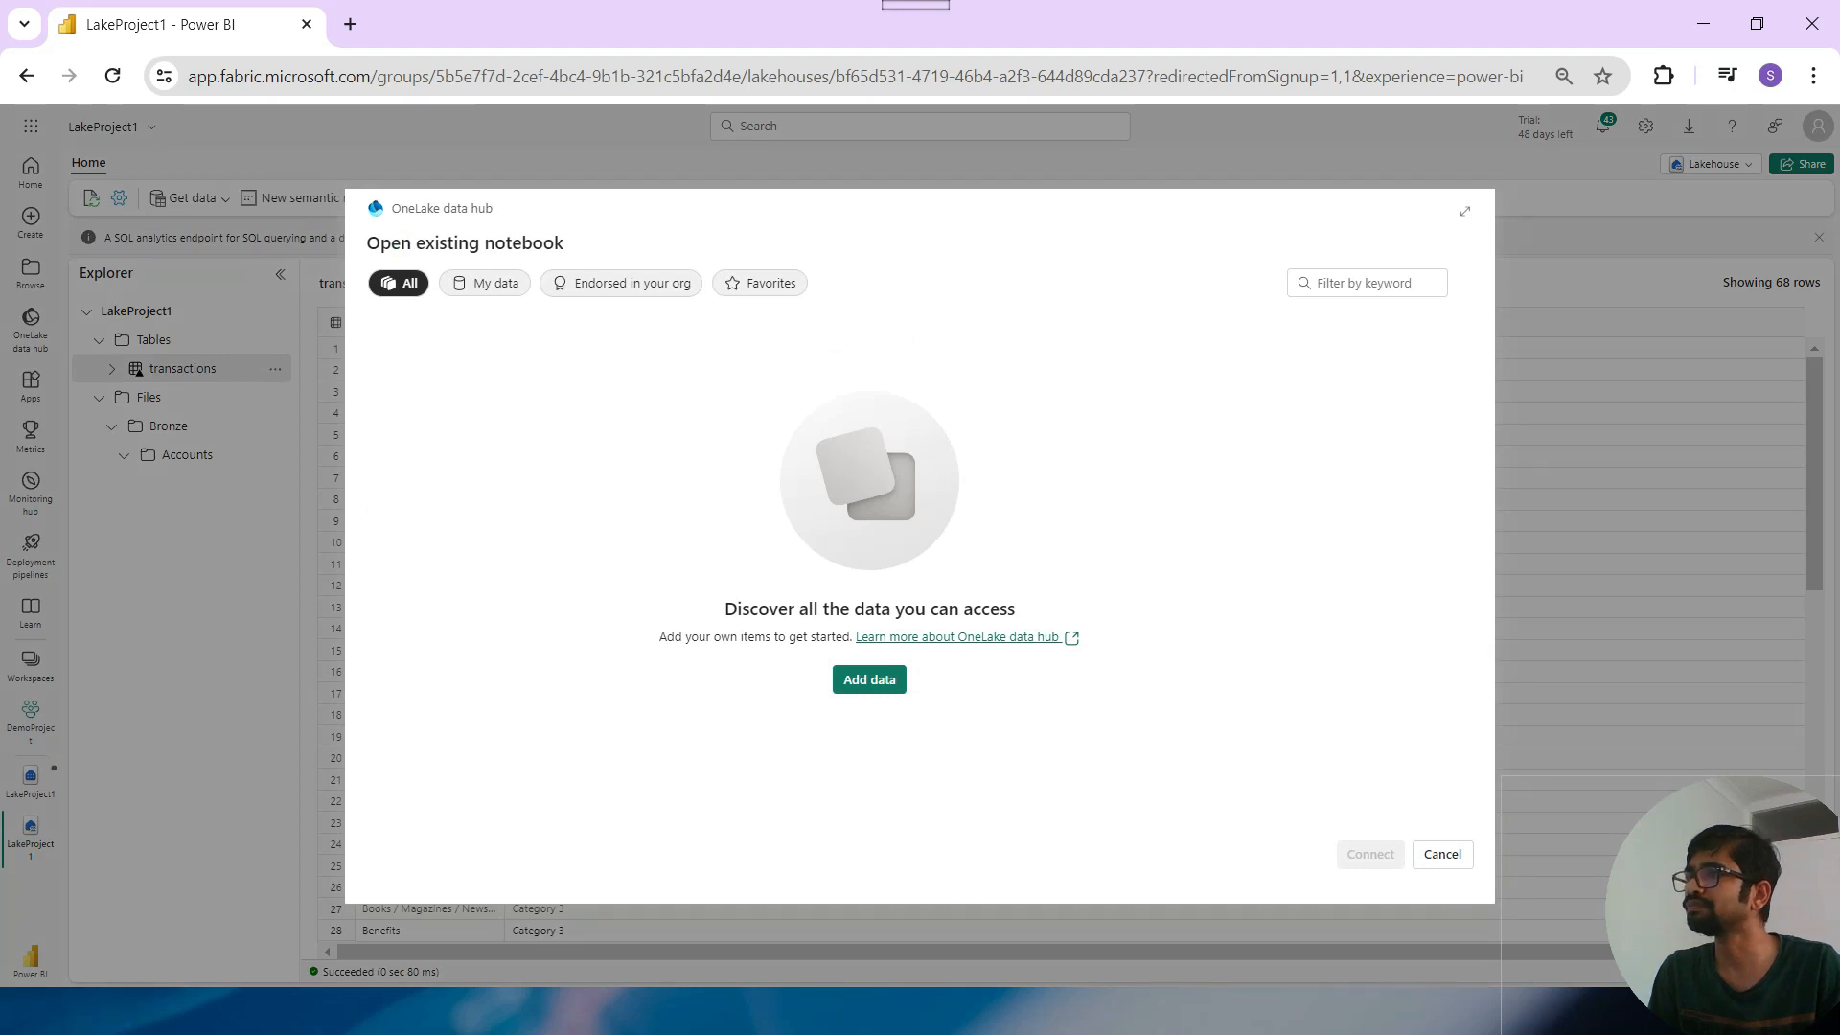
left_click(870, 680)
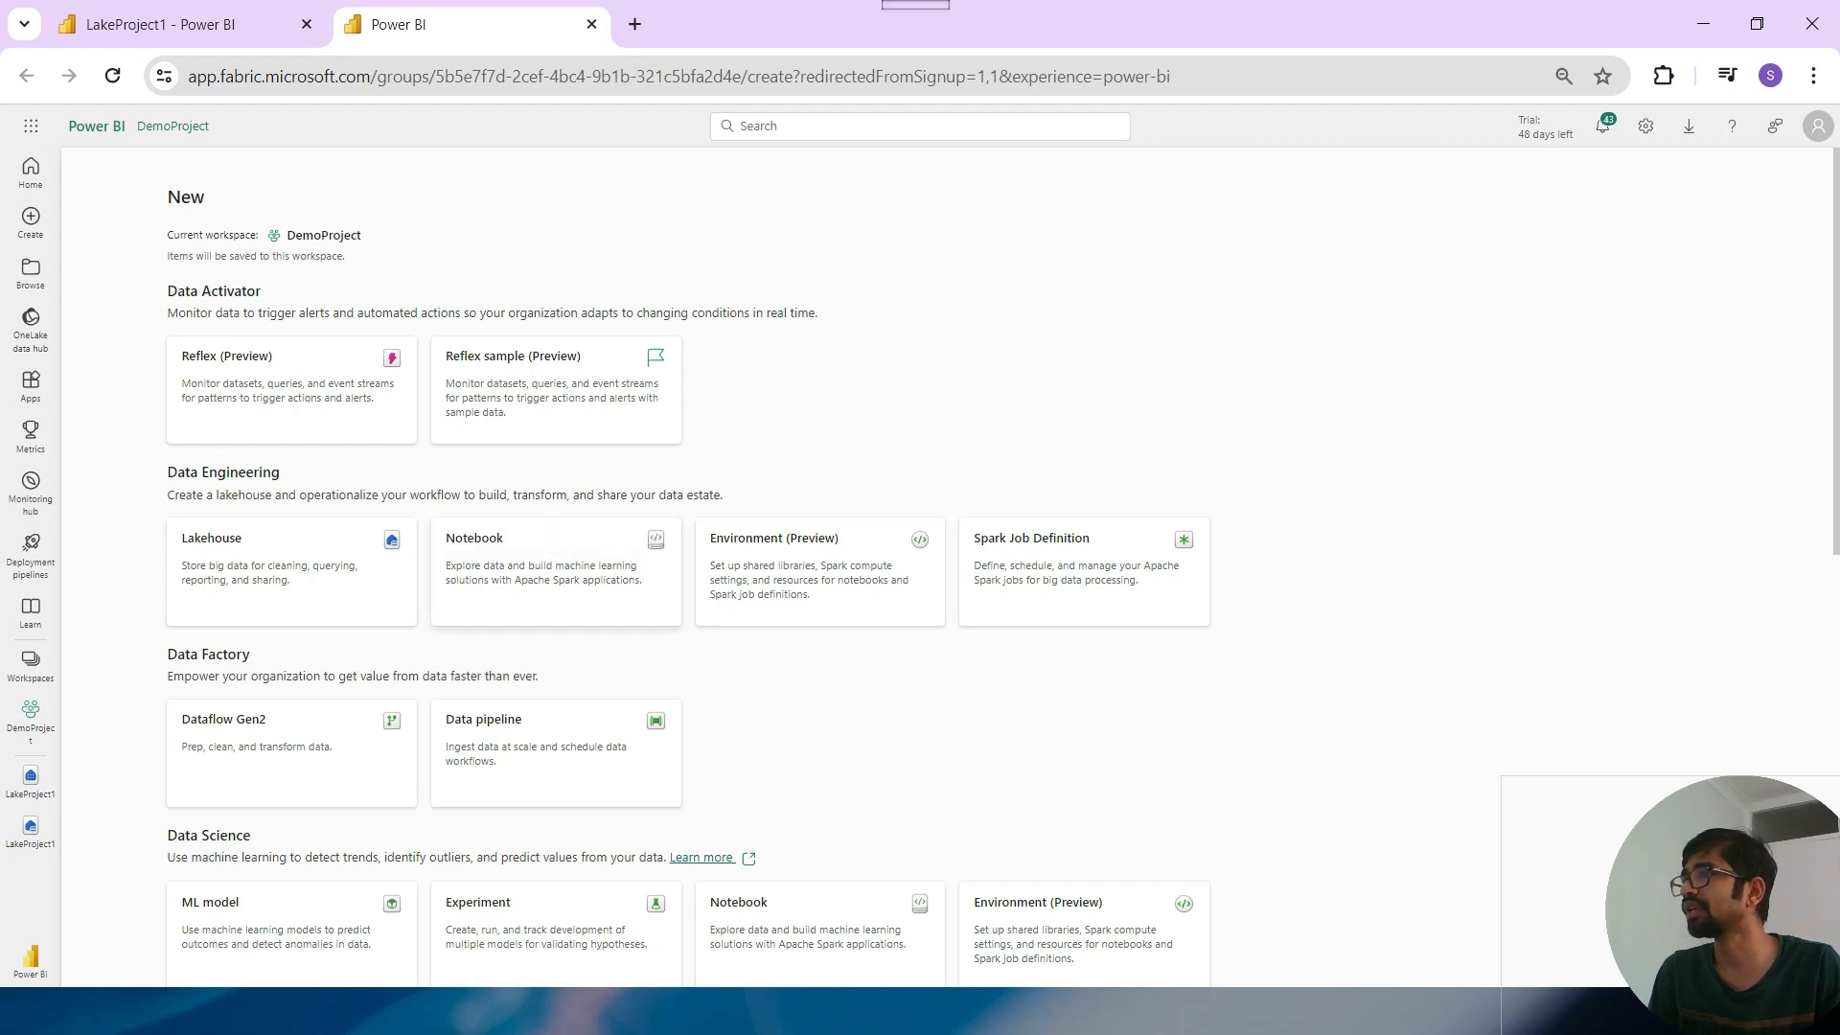
left_click(556, 572)
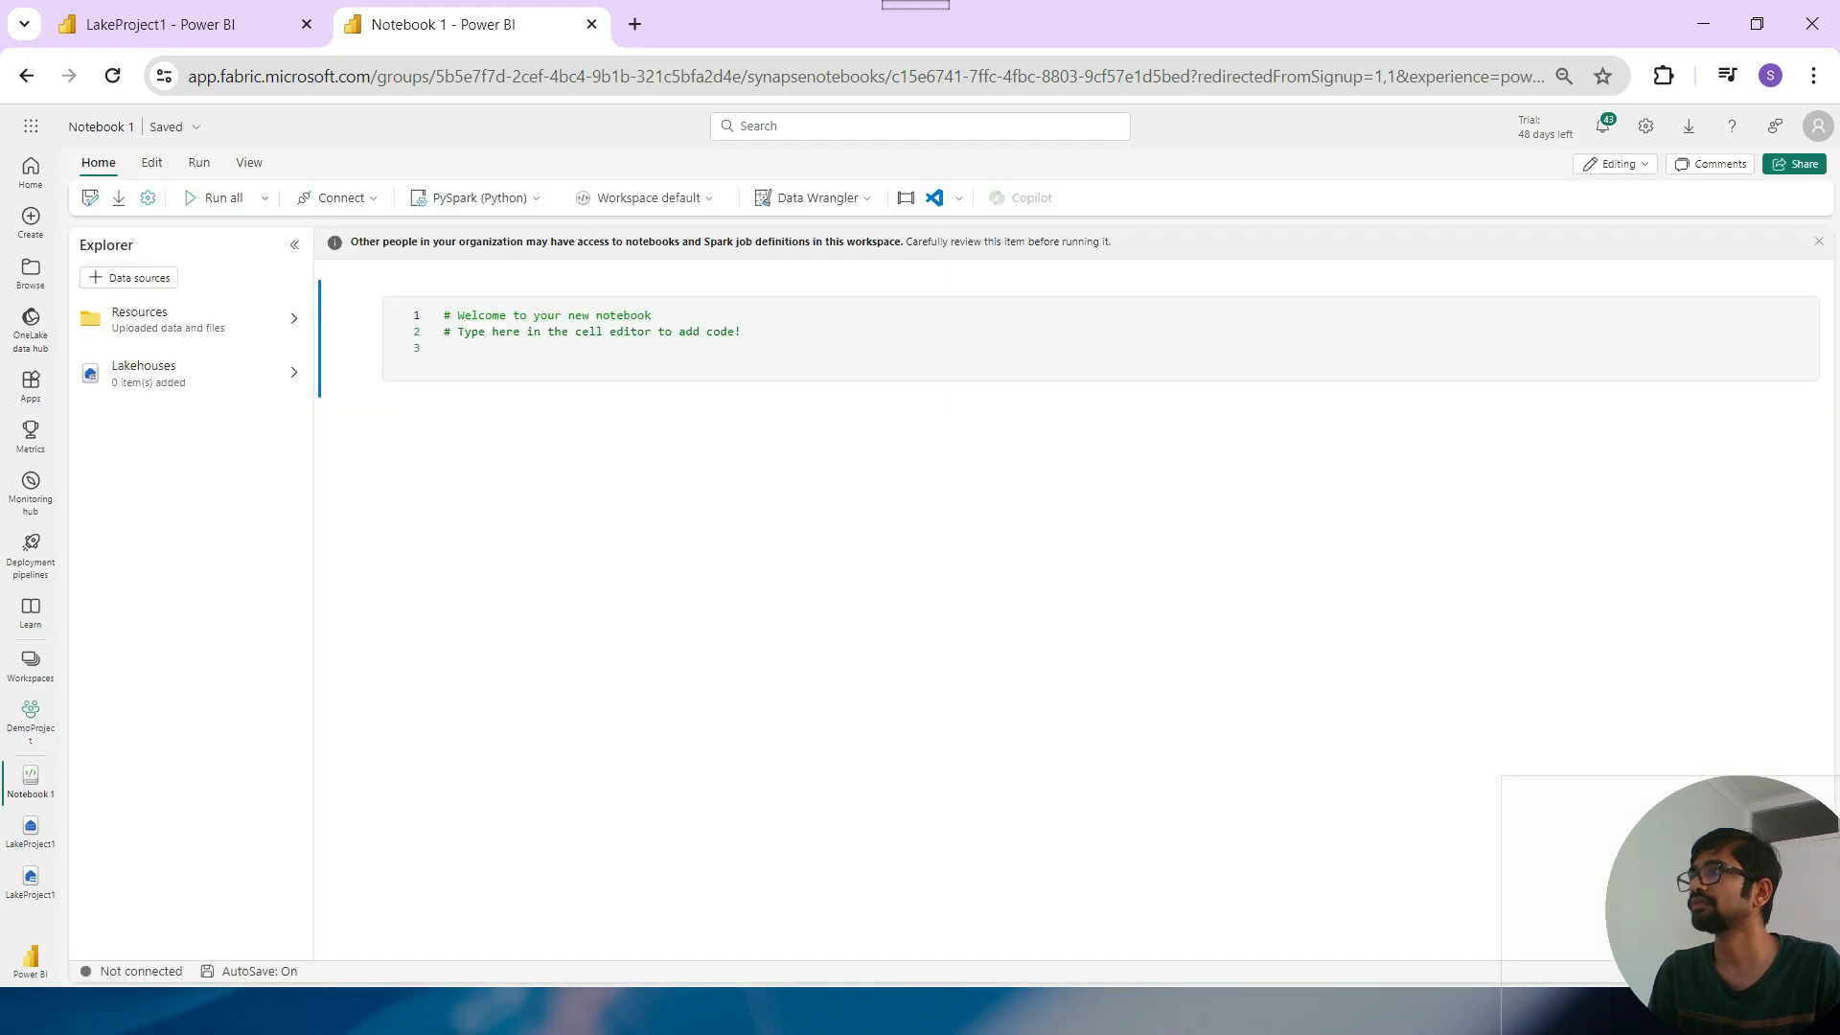
Attach the existing LakeProject1 lakehouse to the notebook.
left_click(192, 372)
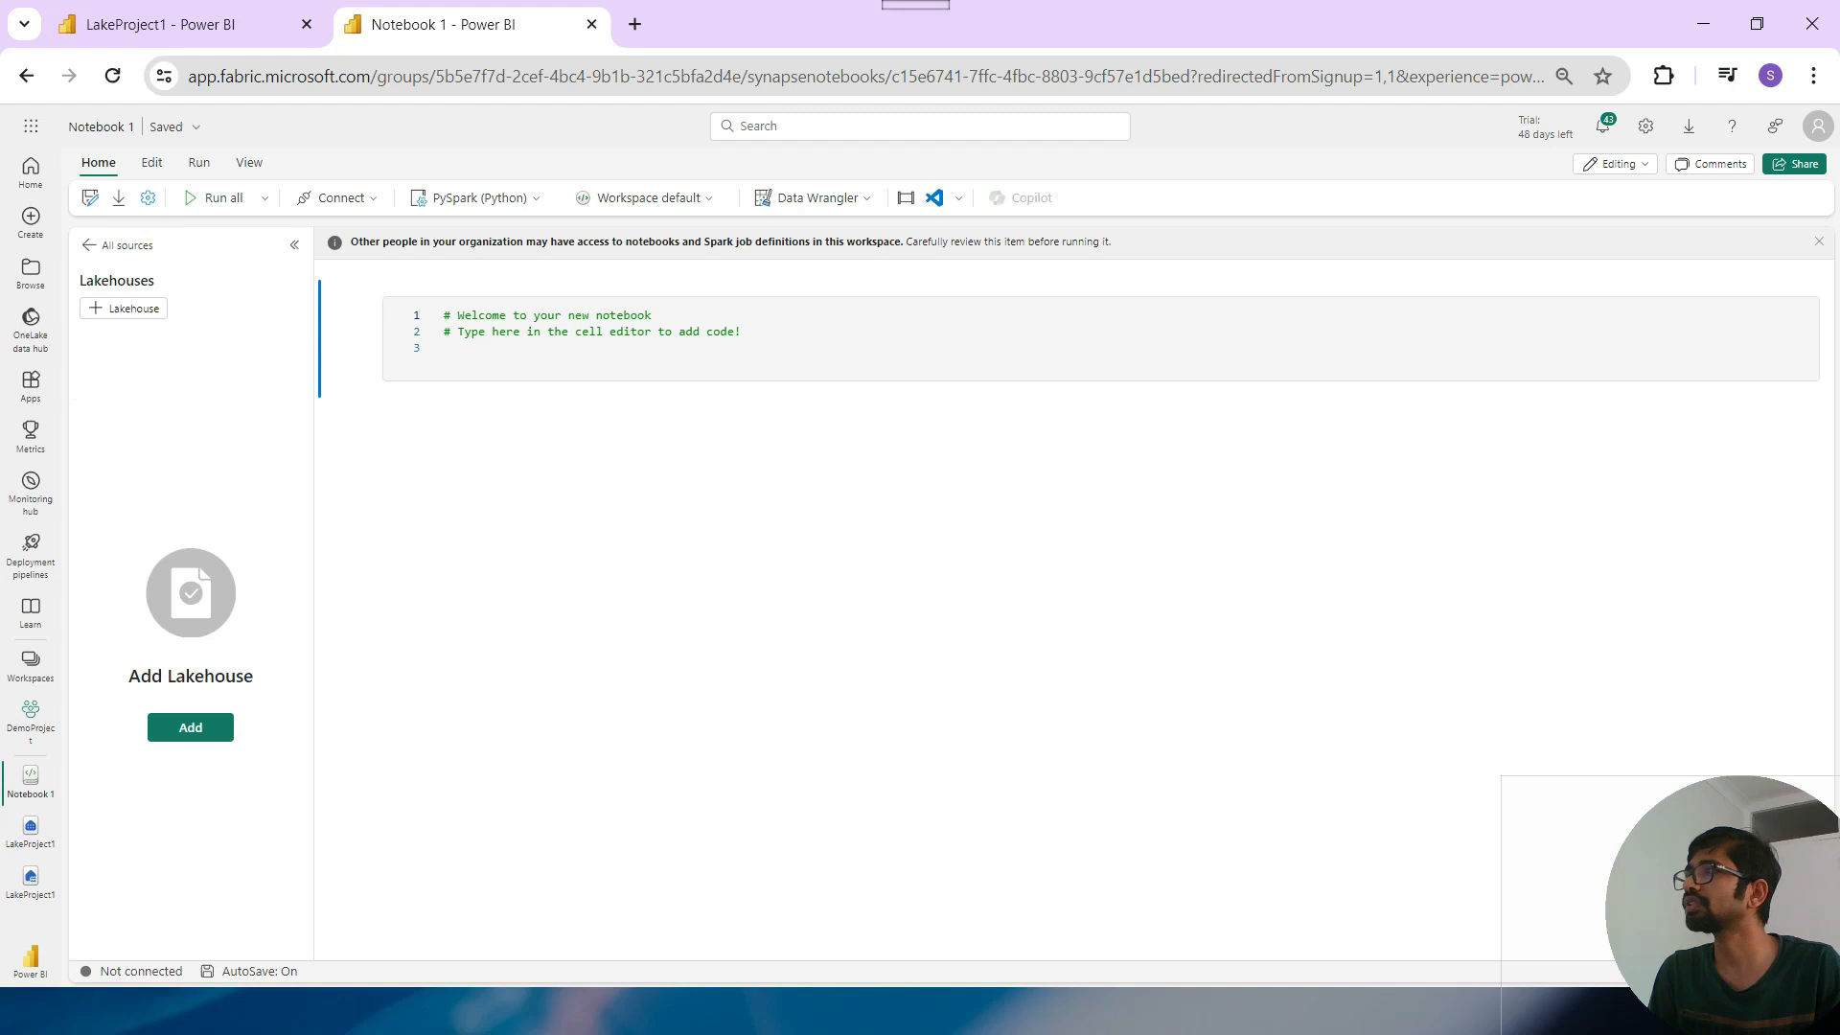
left_click(123, 307)
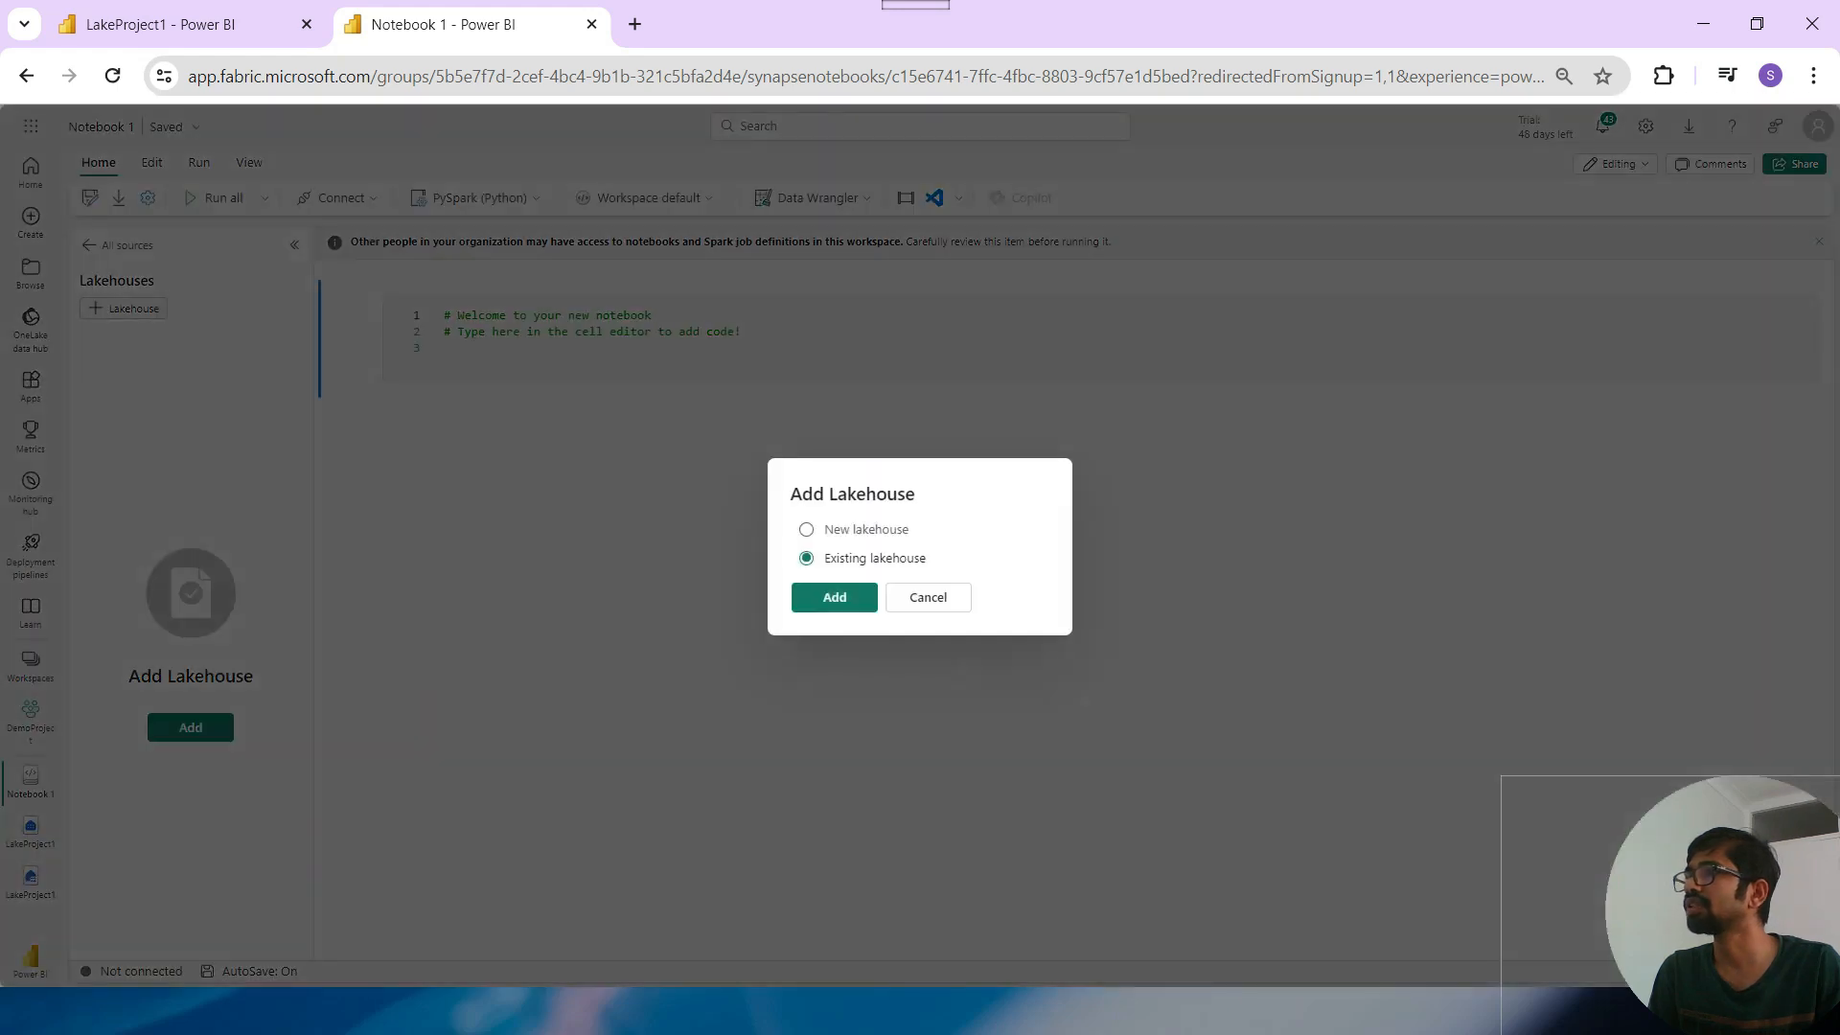
left_click(834, 597)
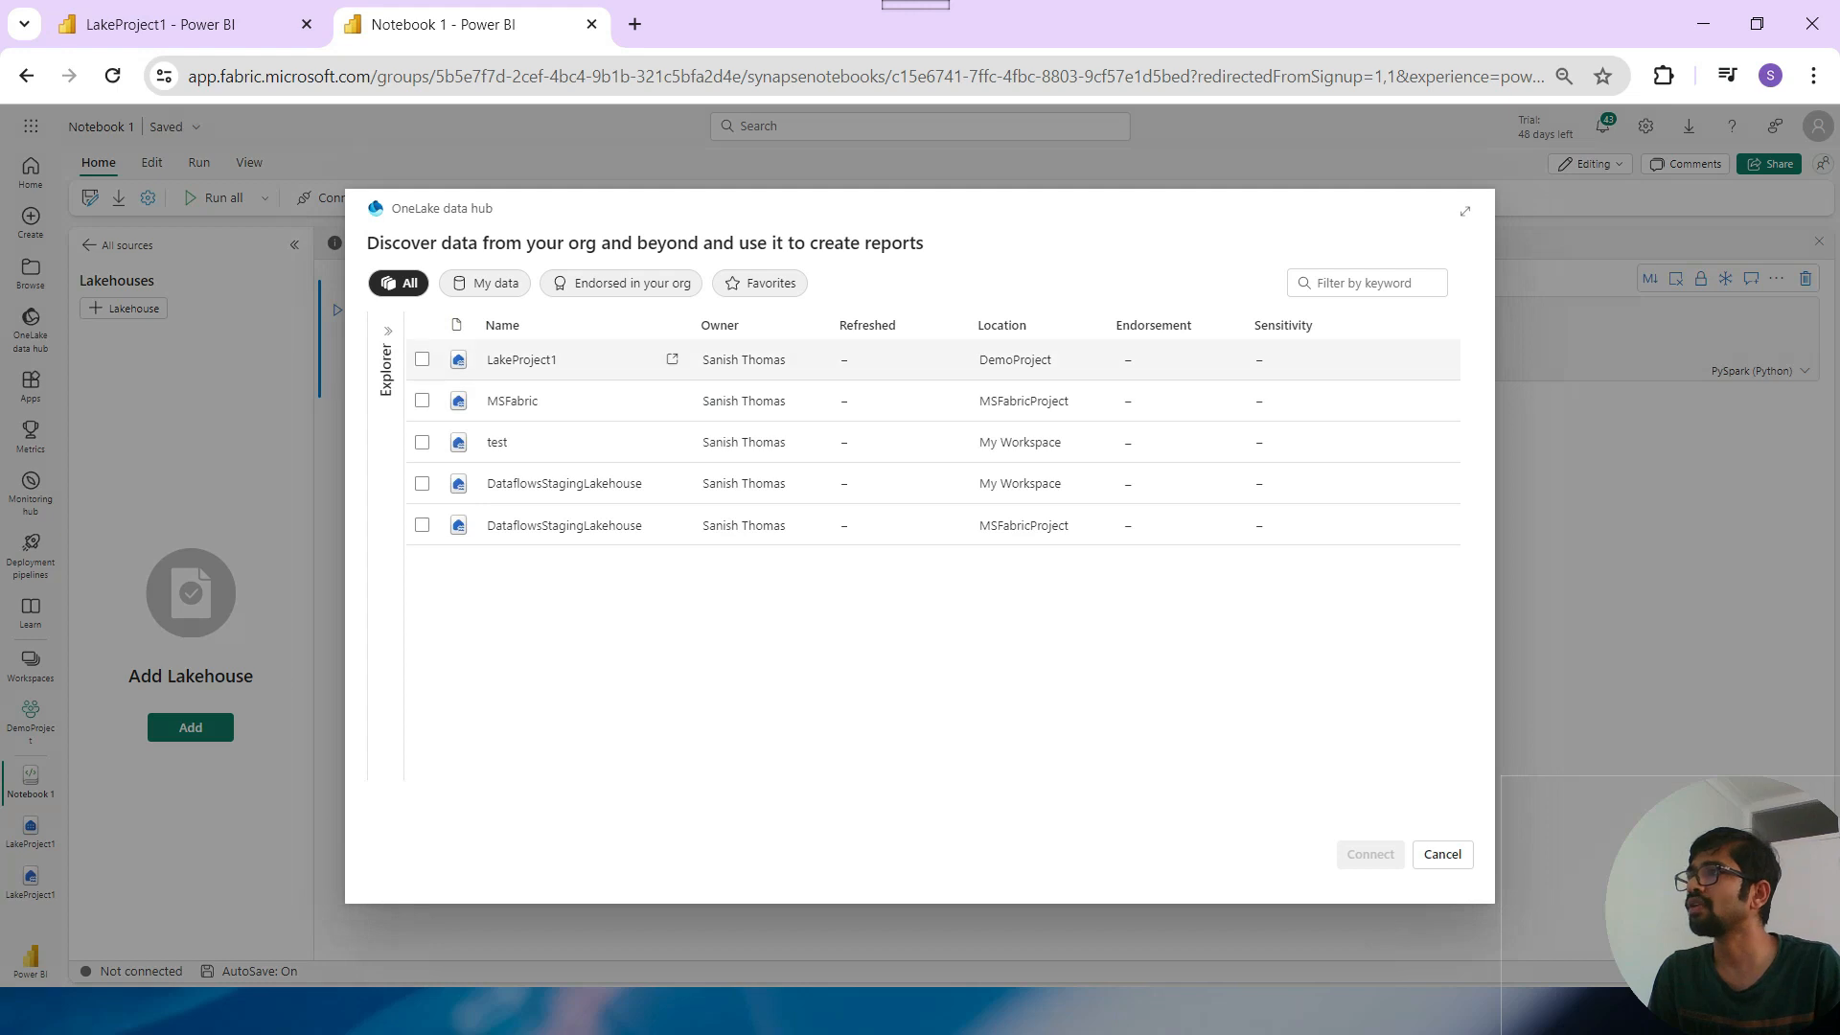
left_click(422, 359)
left_click(1381, 855)
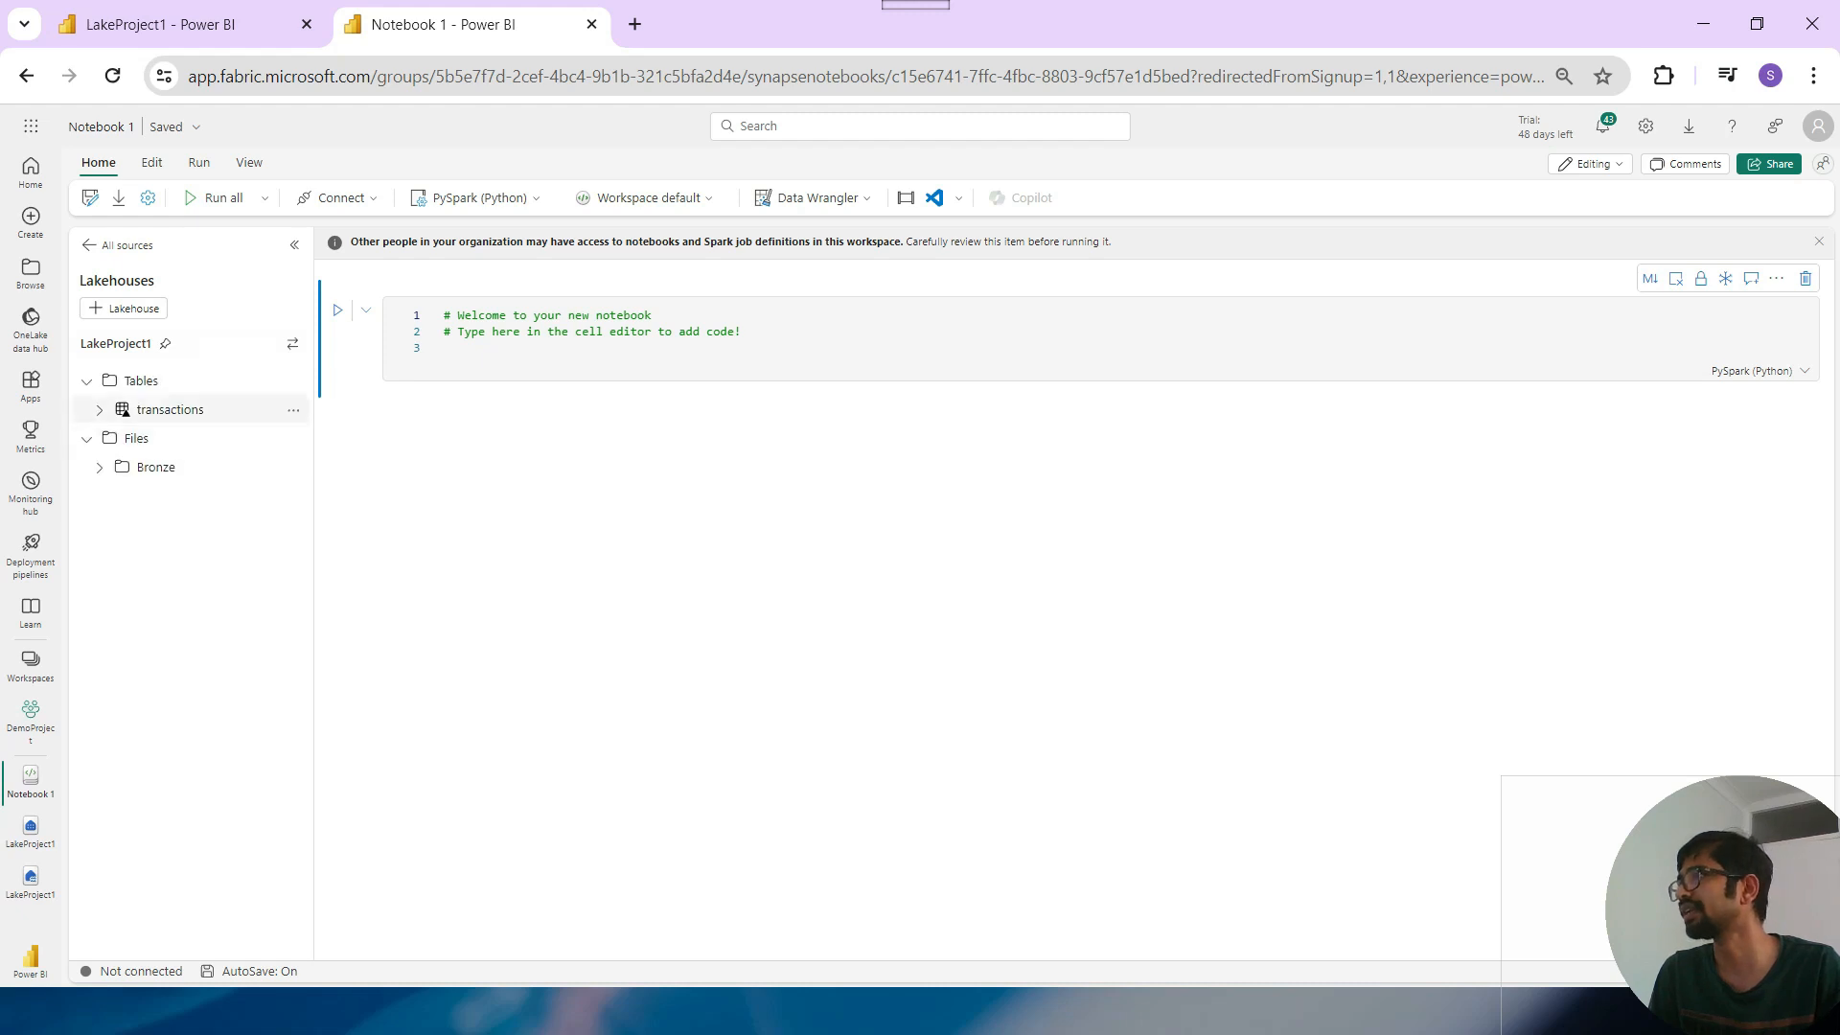
Generate a Spark cell in the notebook that loads and displays the transactions table.
left_click(294, 409)
mouse_move(388, 442)
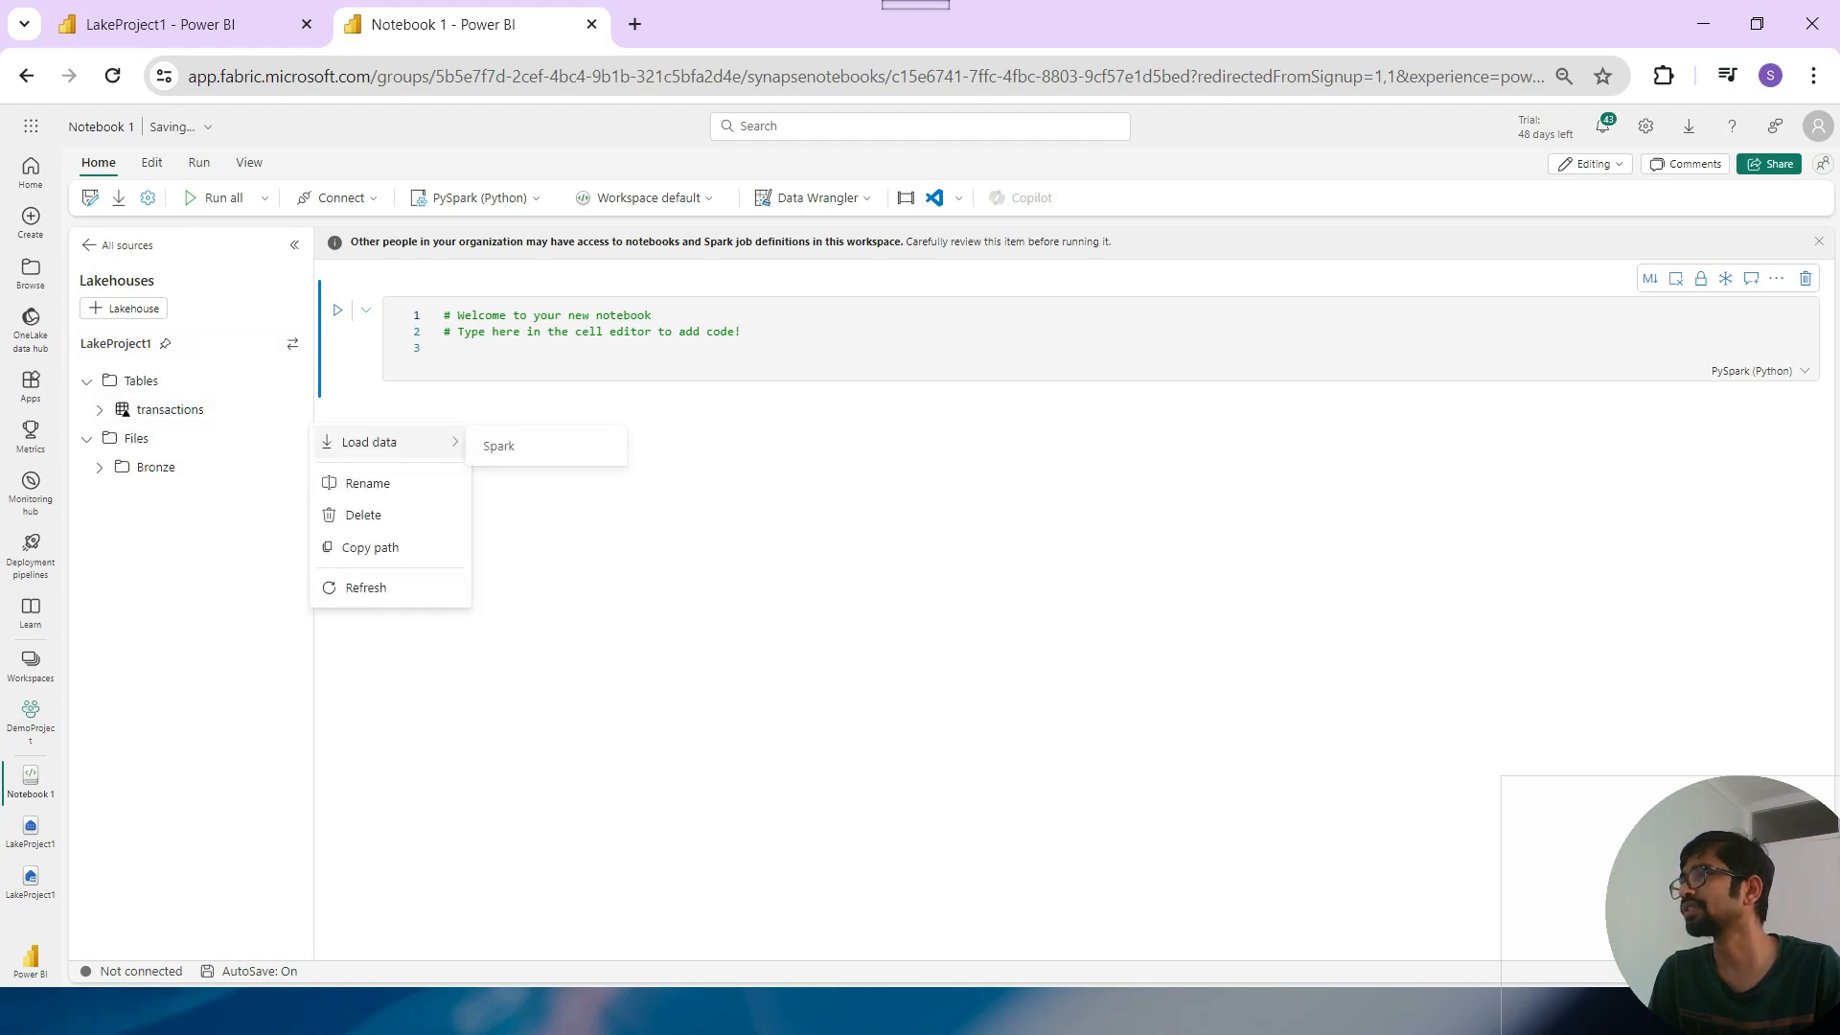
left_click(500, 446)
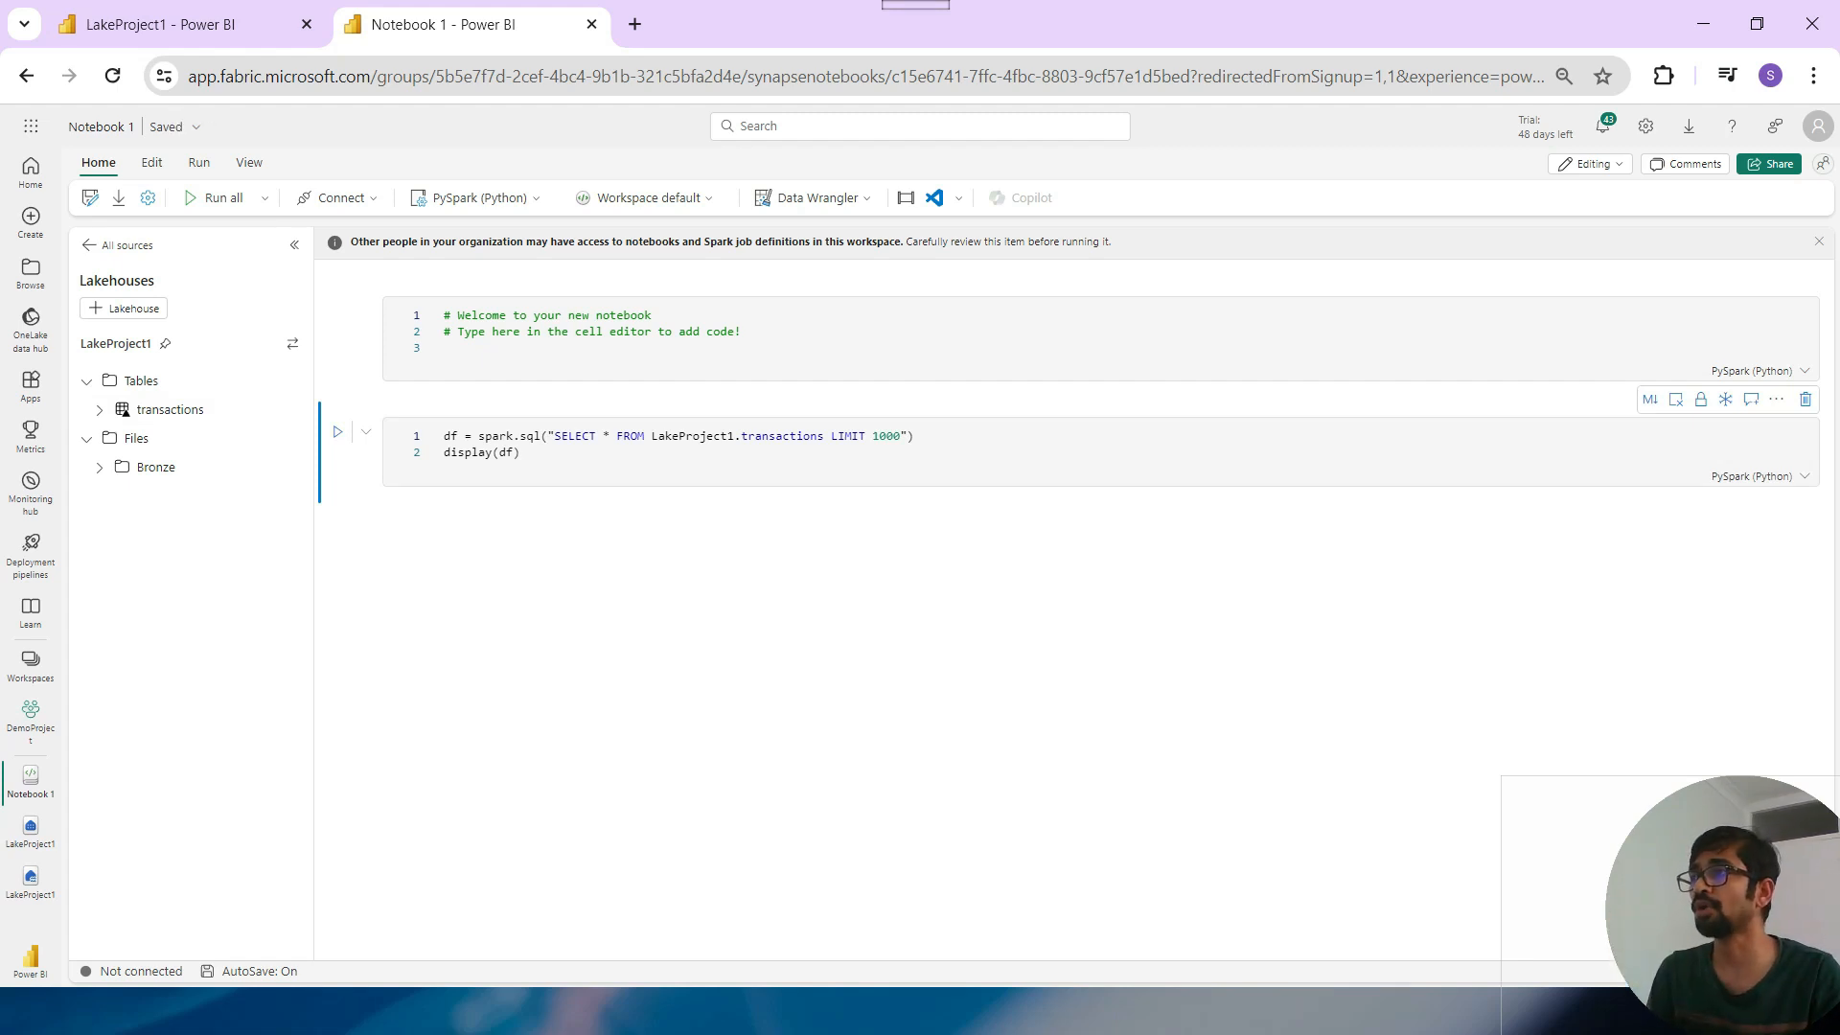
Run the cell that queries LakeProject1.transactions and stop the Spark session.
left_click(522, 453)
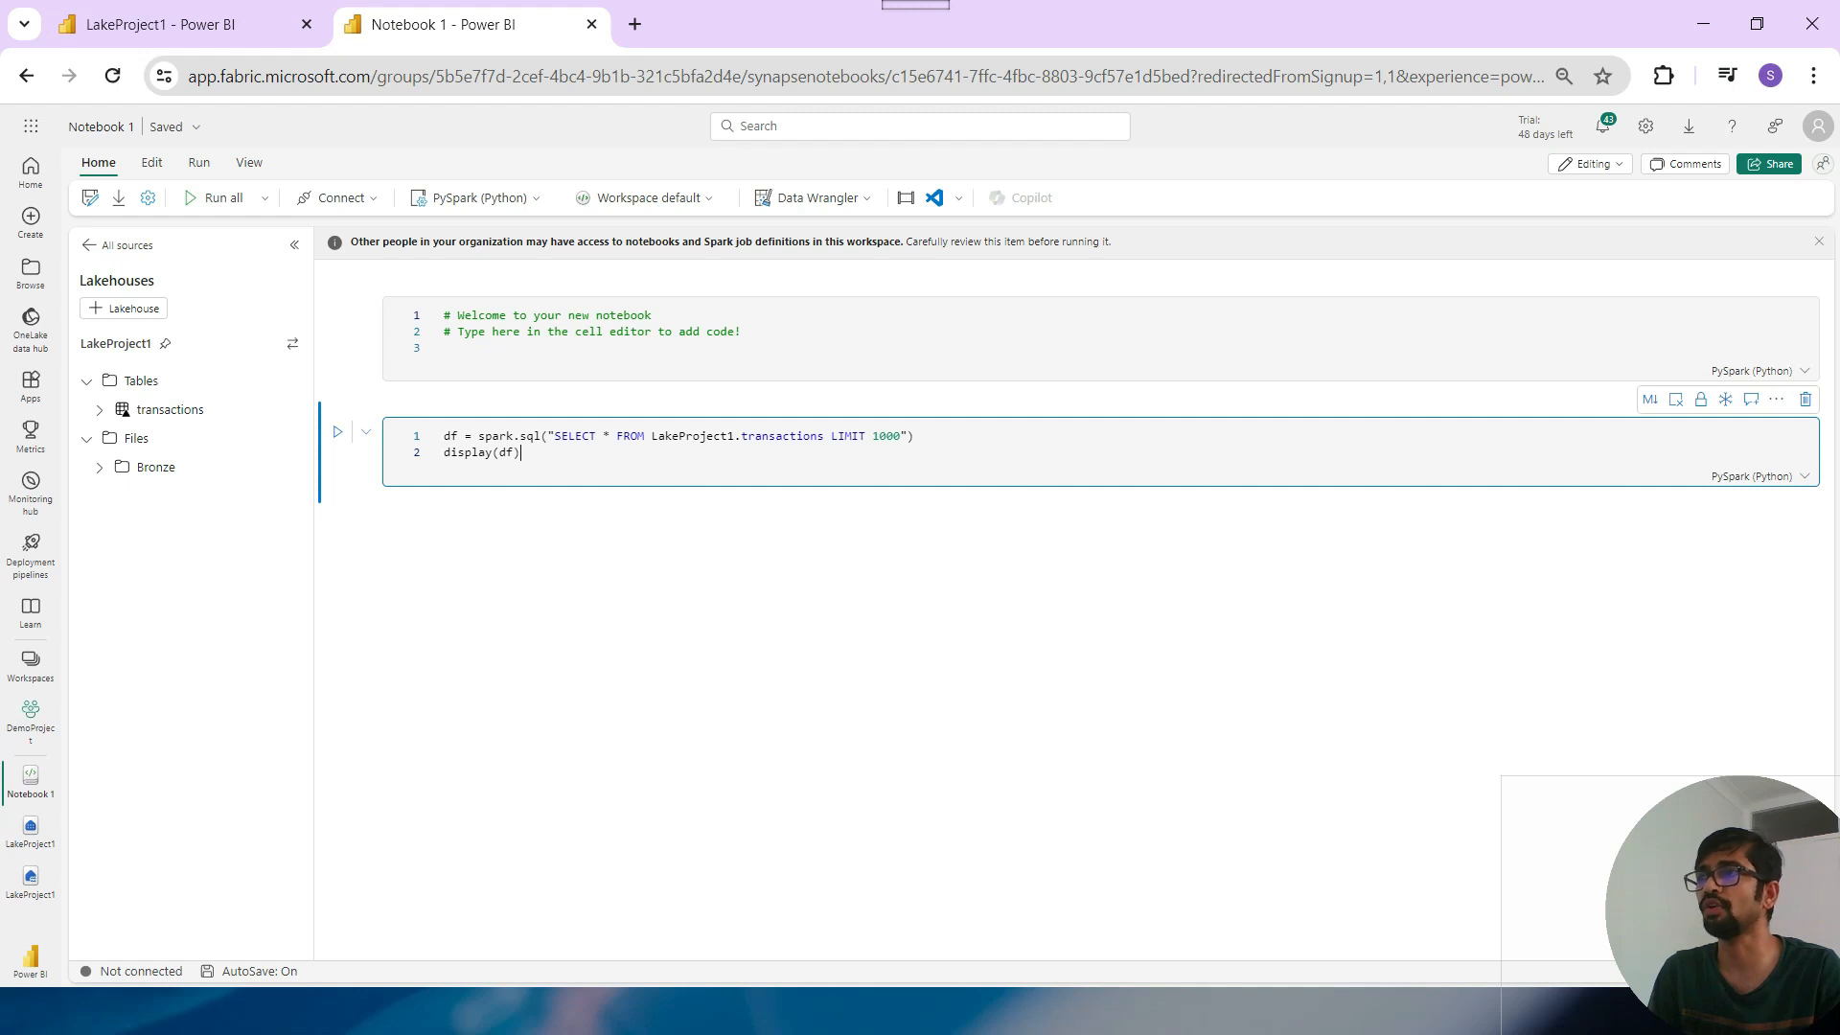
key("ctrl+Return")
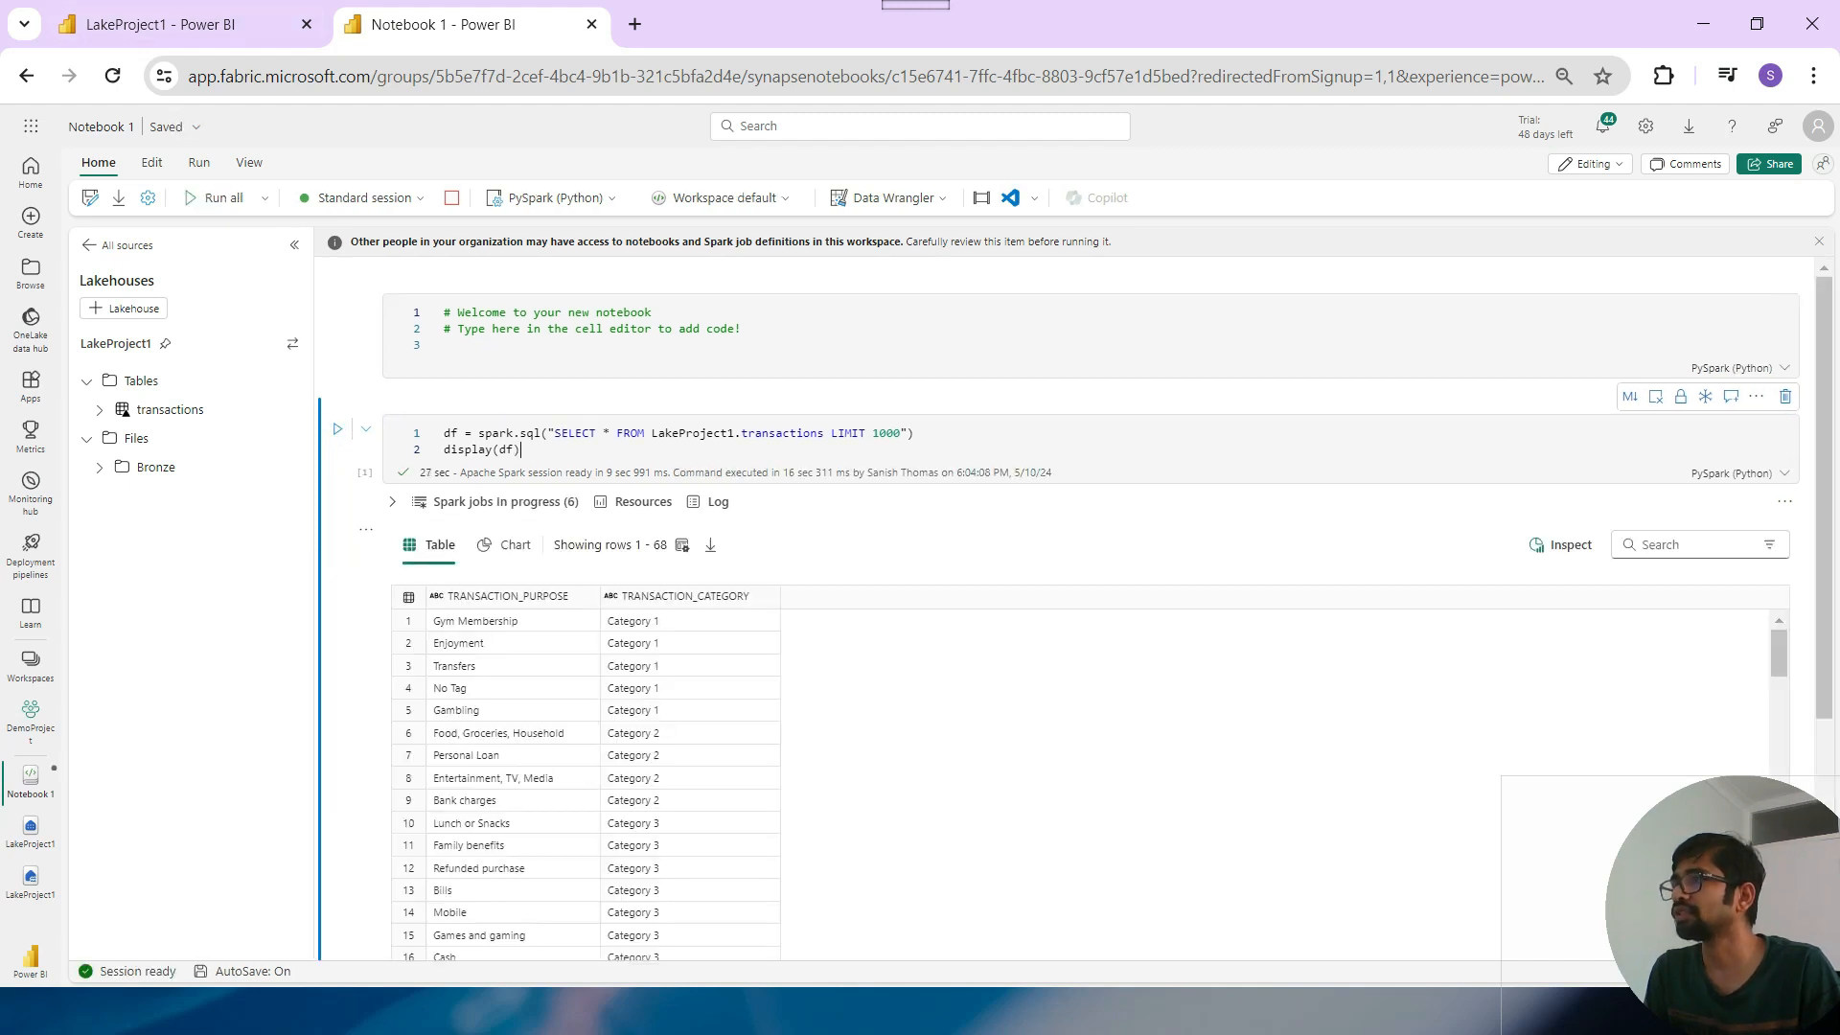
left_click(451, 199)
Return to the LakeProject1 lakehouse and start a new shortcut under Tables with Azure Data Lake Storage Gen2 as source.
left_click(187, 24)
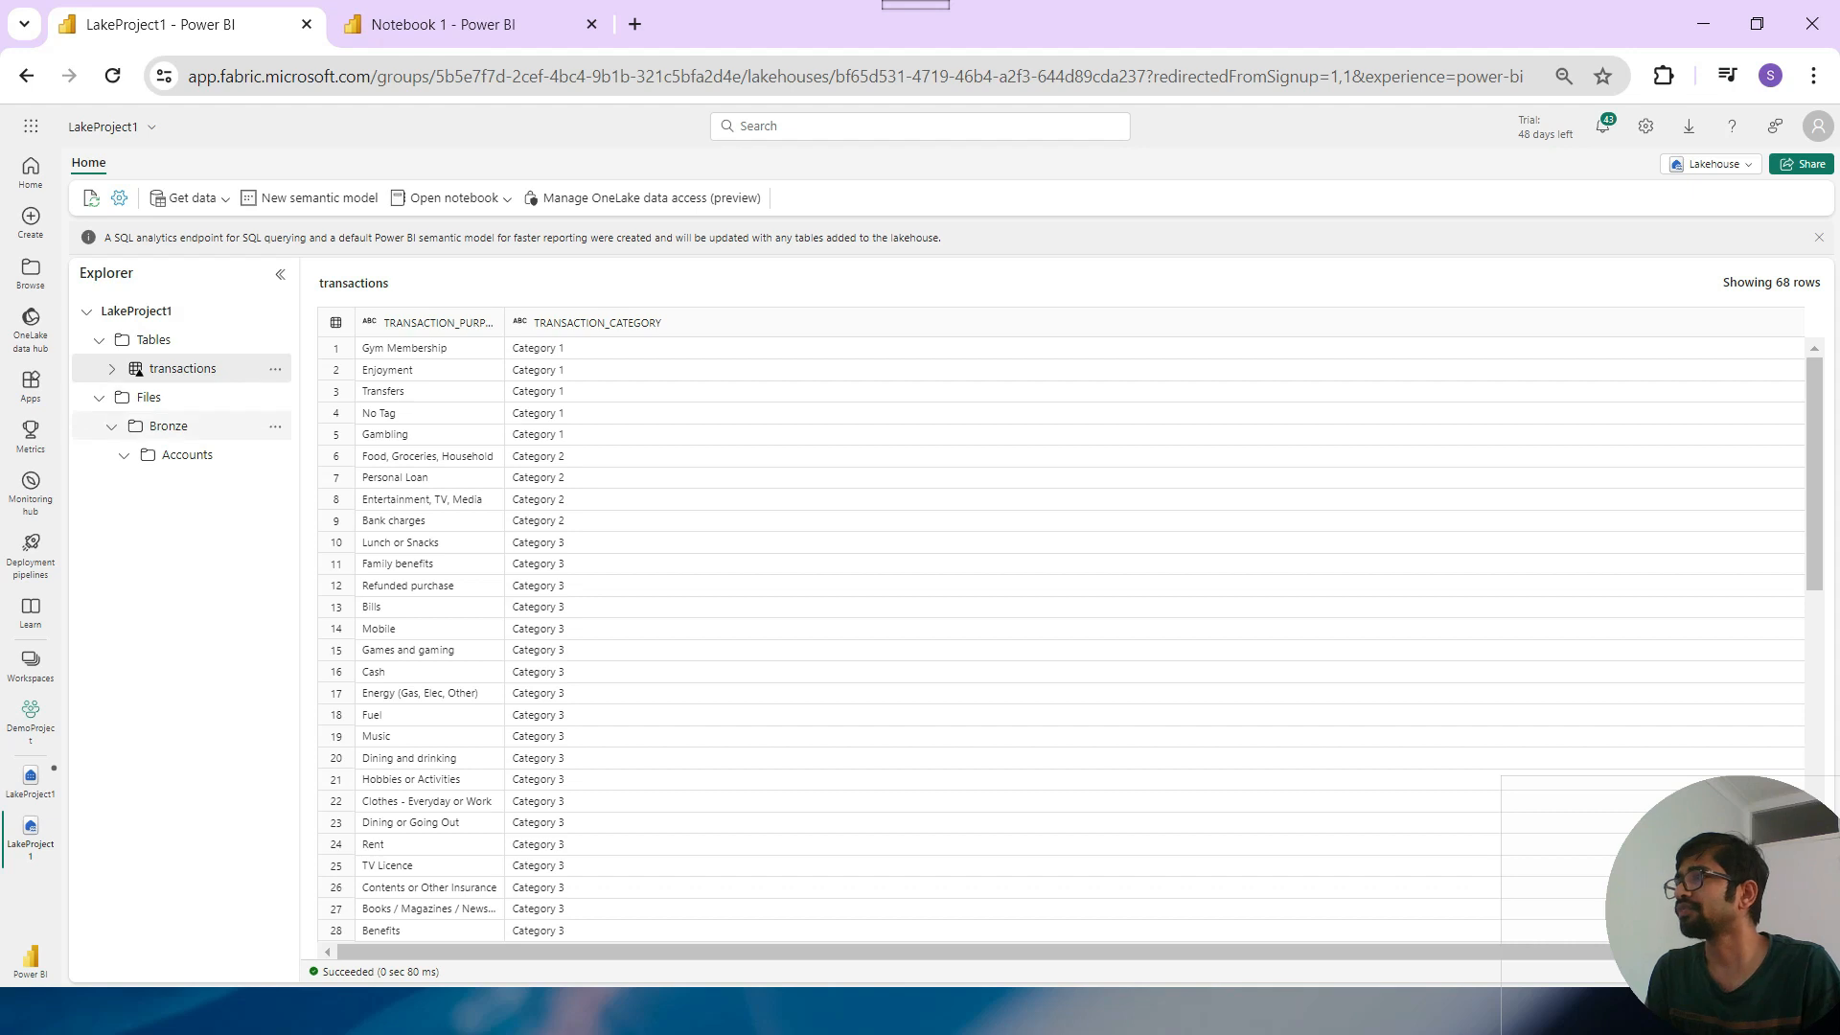
left_click(275, 368)
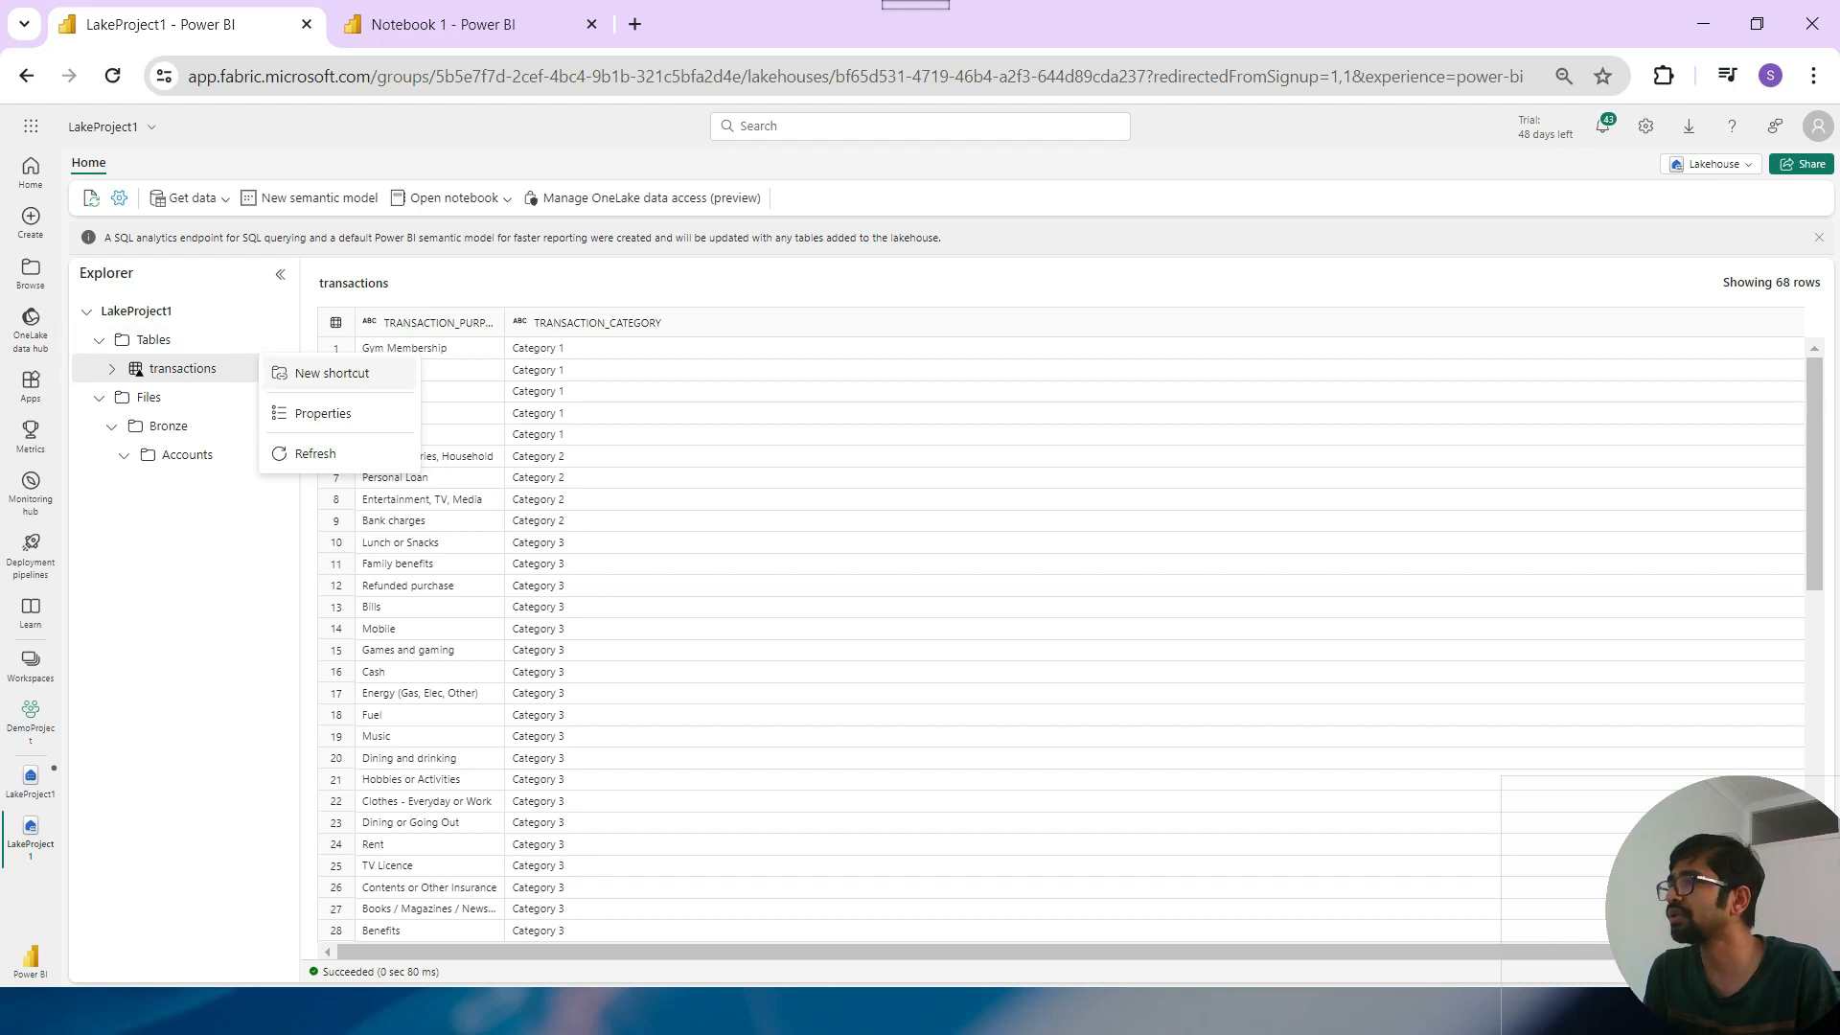
left_click(331, 372)
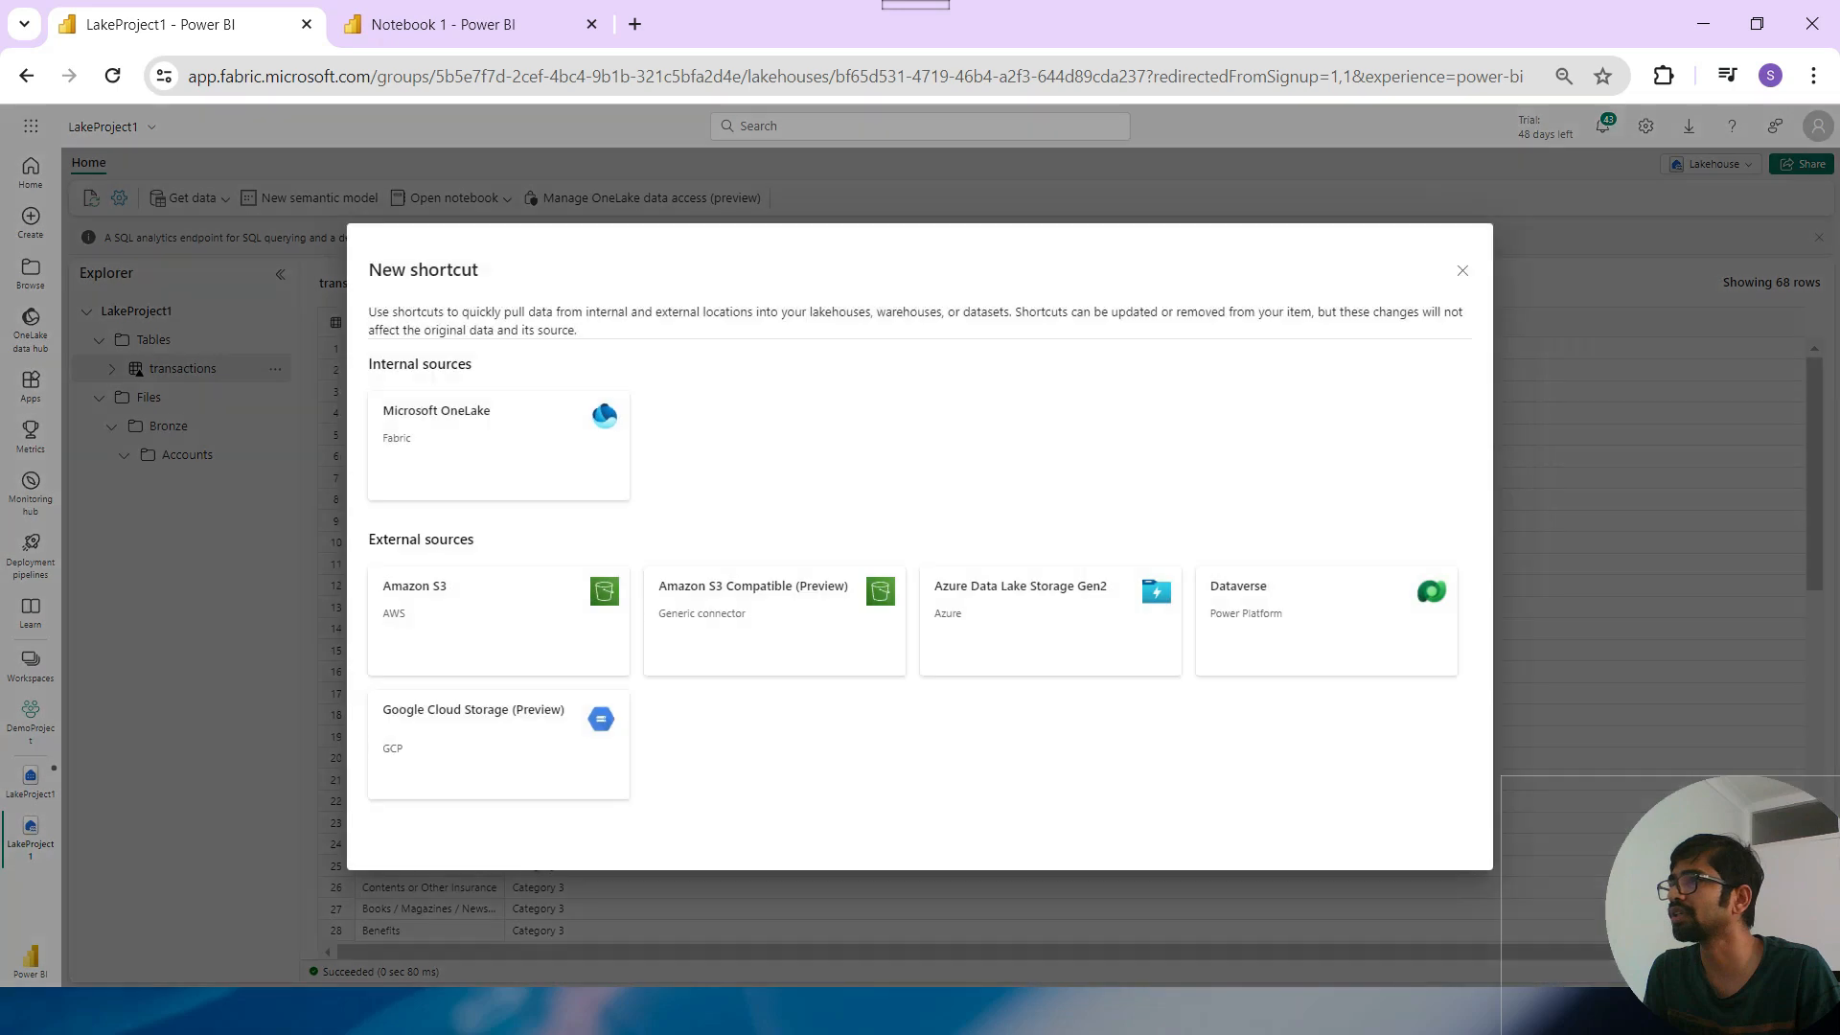
left_click(1050, 621)
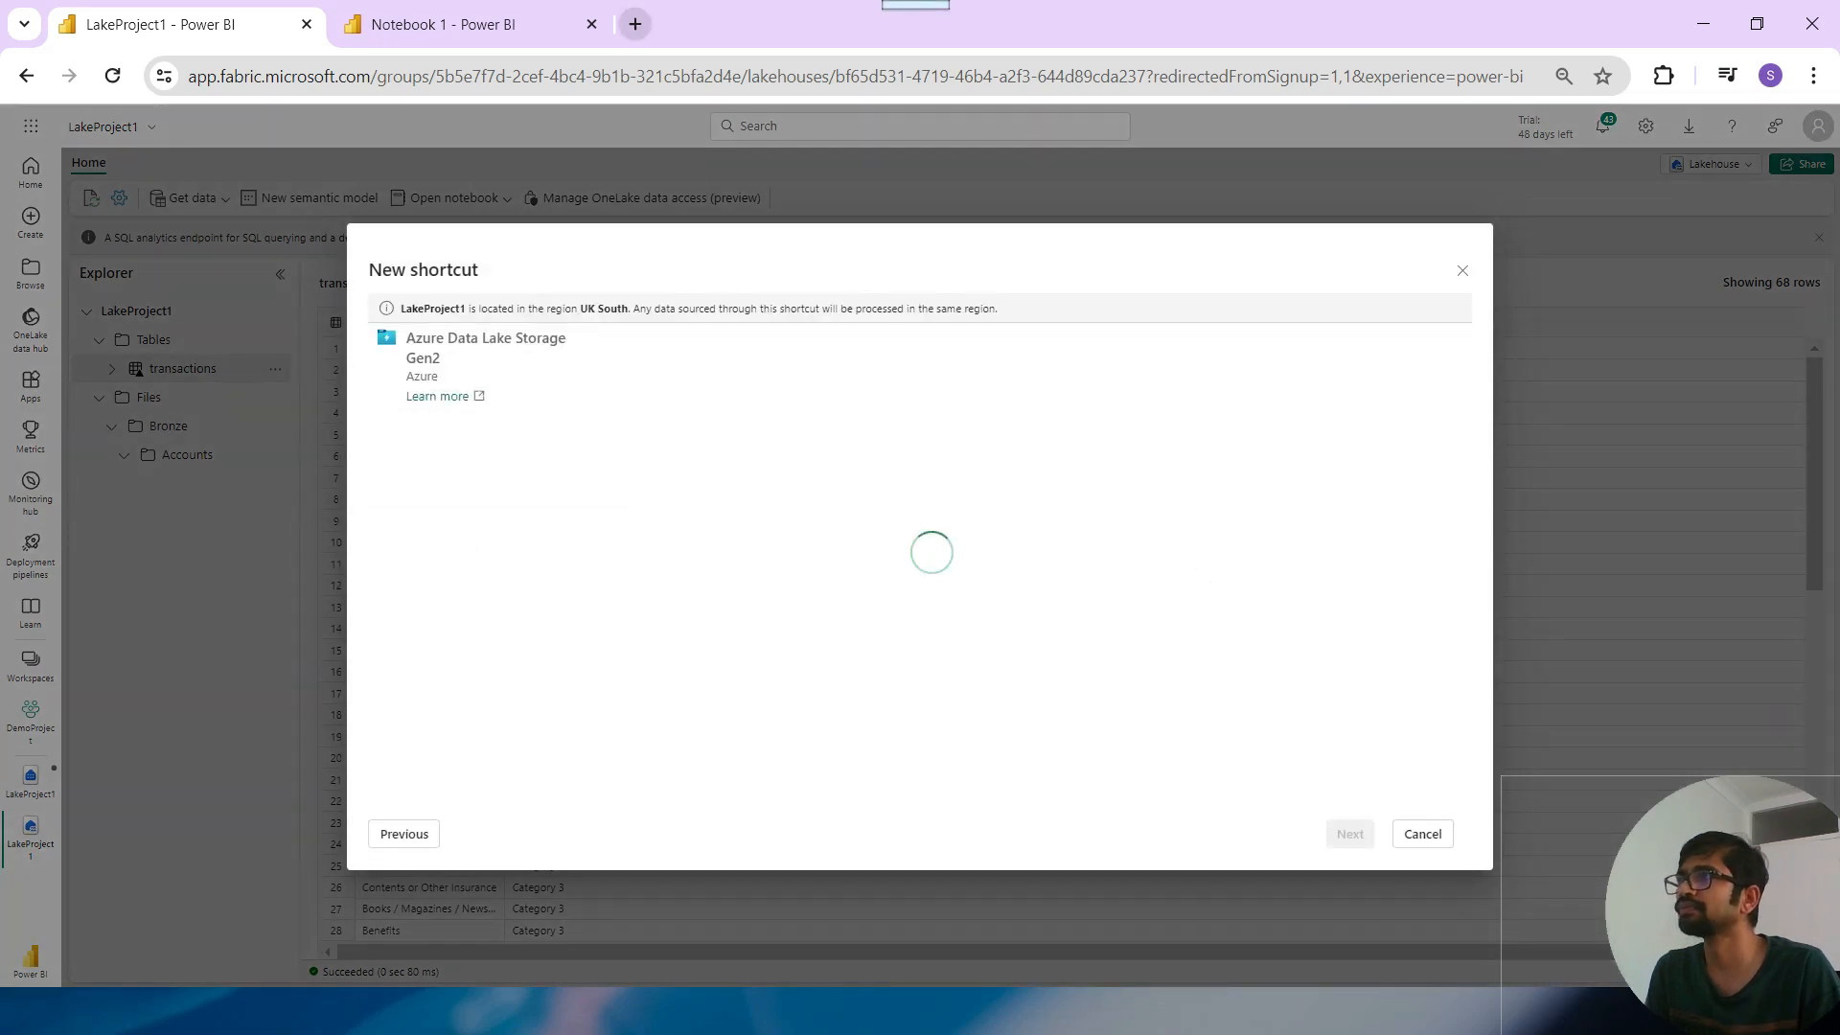
Open the Azure portal at portal.azure.com in a new browser tab.
left_click(634, 24)
type("poir")
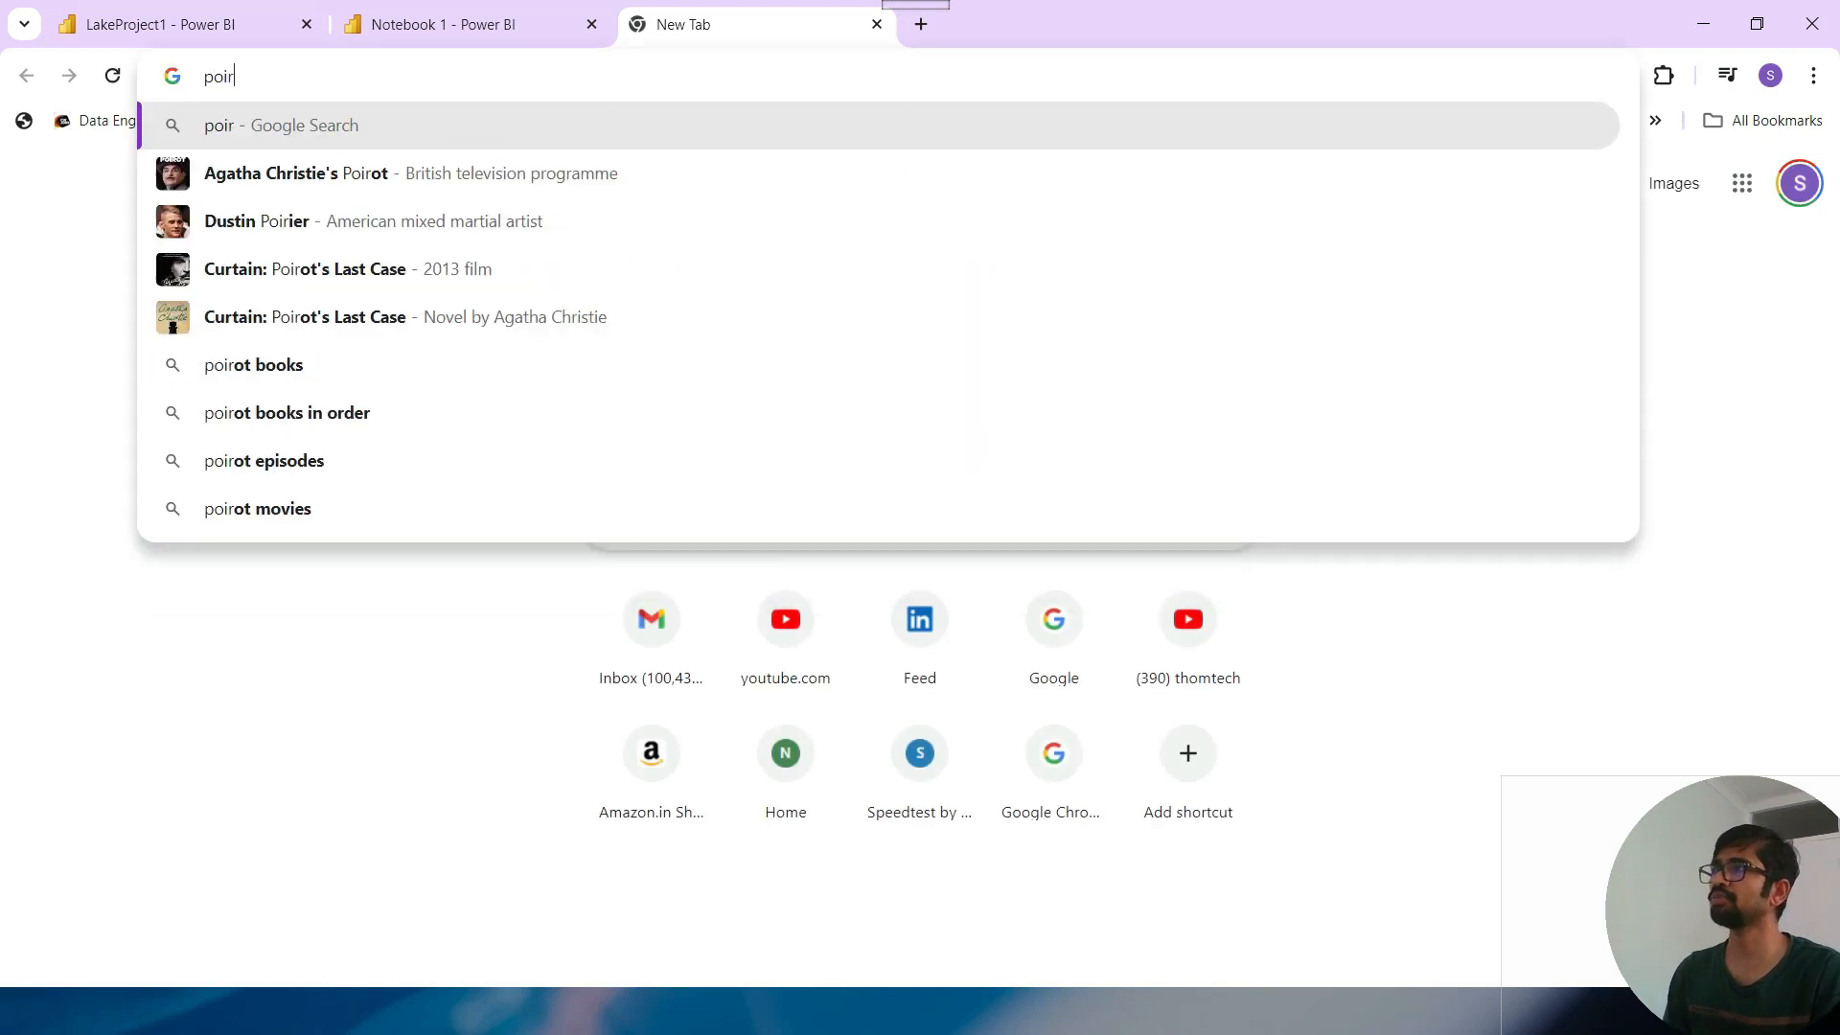
key("BackSpace")
key("BackSpace")
key("BackSpace")
key("BackSpace")
type("por")
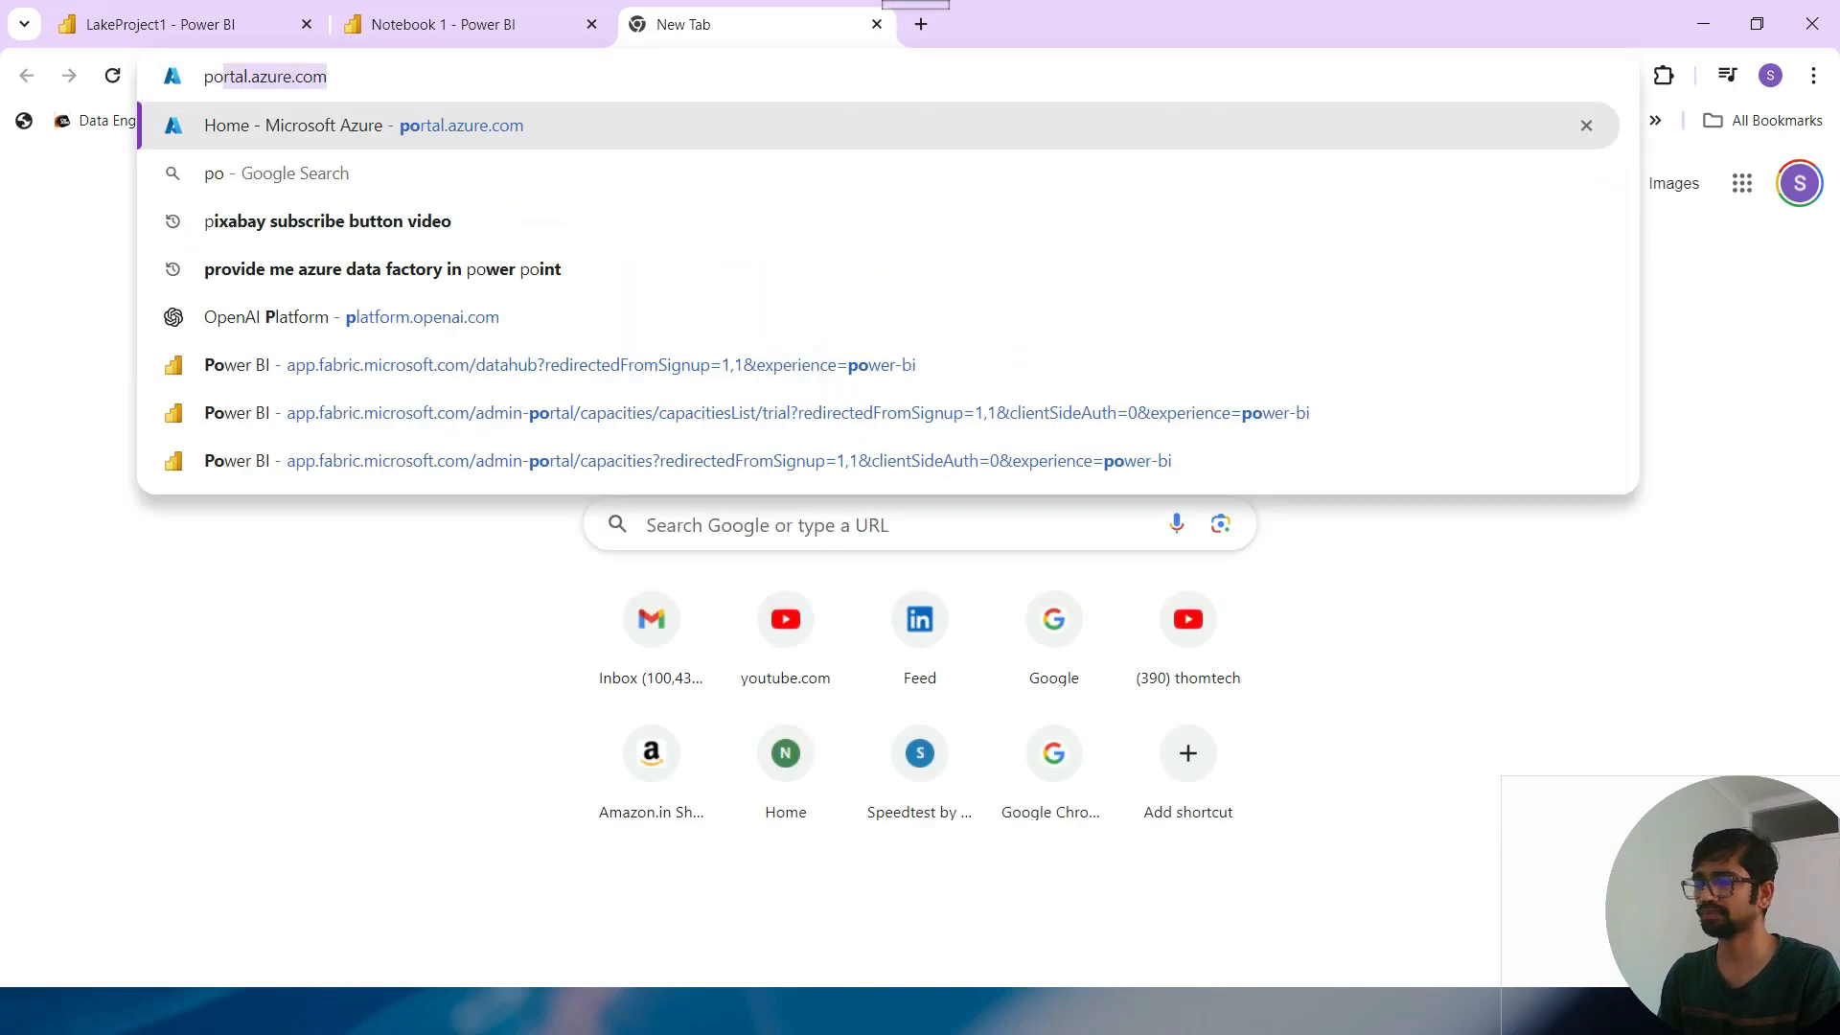
key("Return")
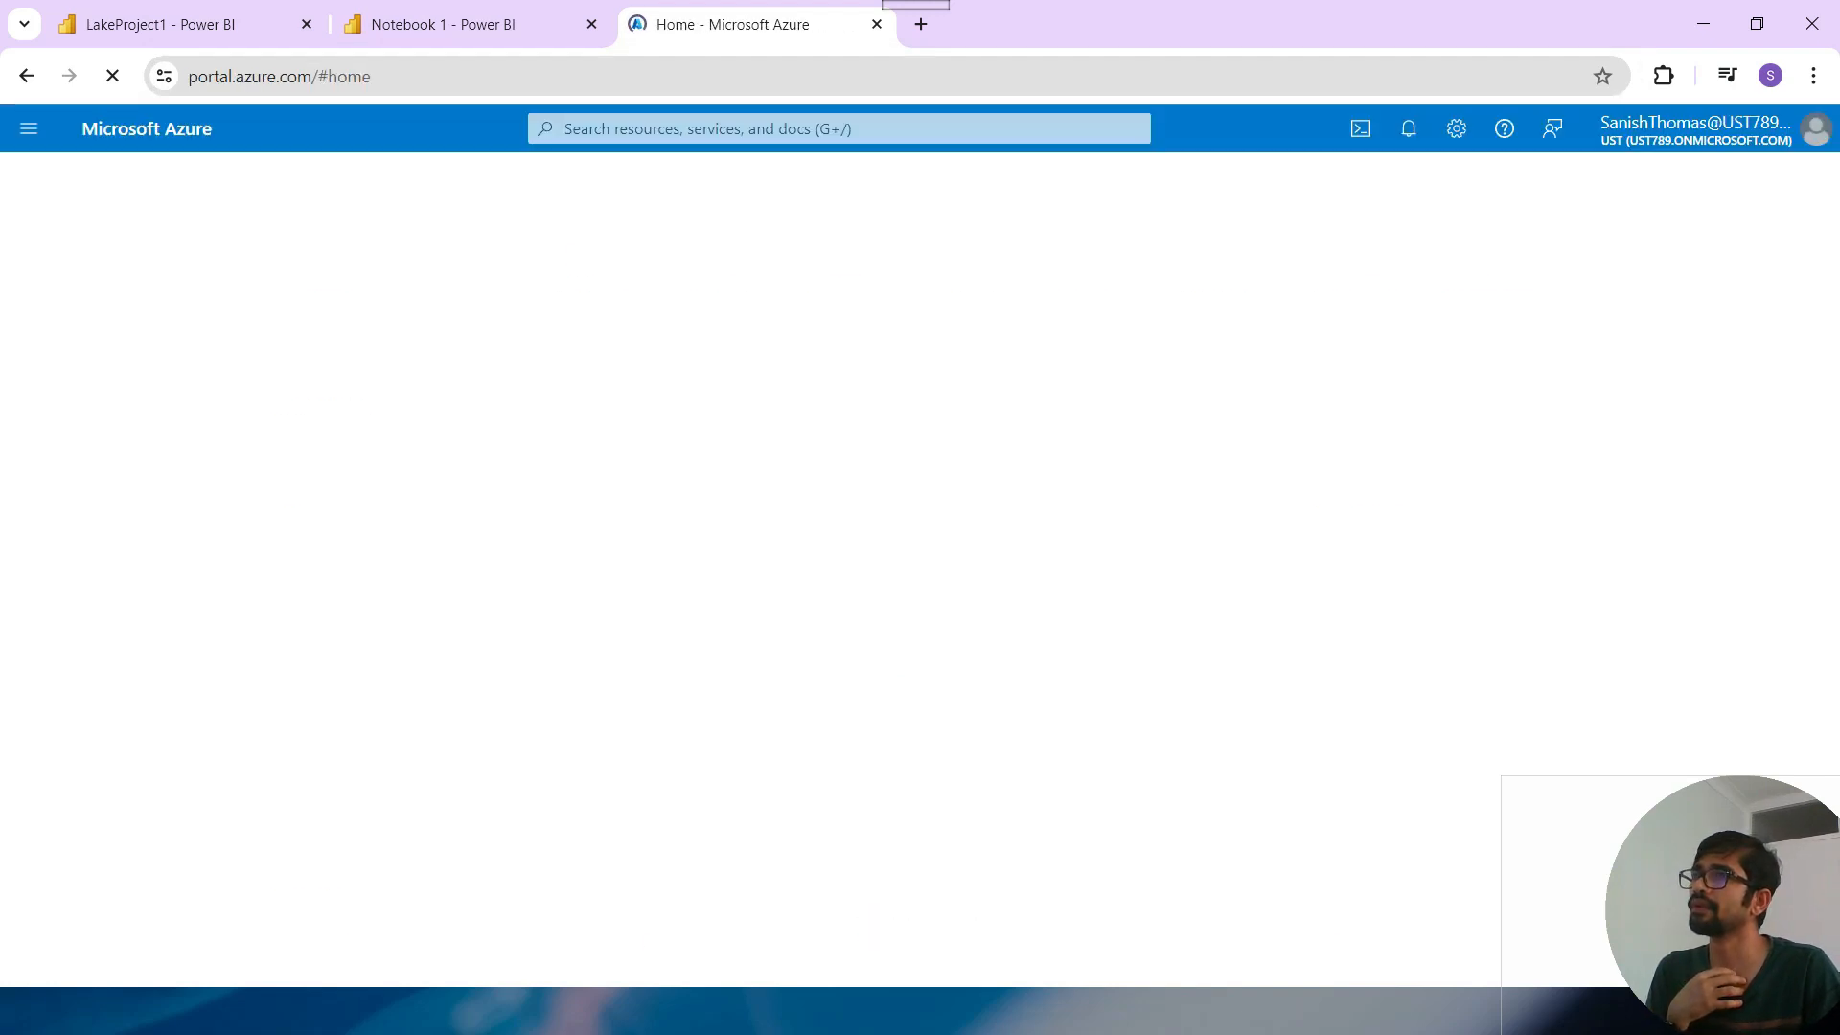
Open the storage accounts page under the current Azure sign-in.
scroll(460, 590, "down", 3)
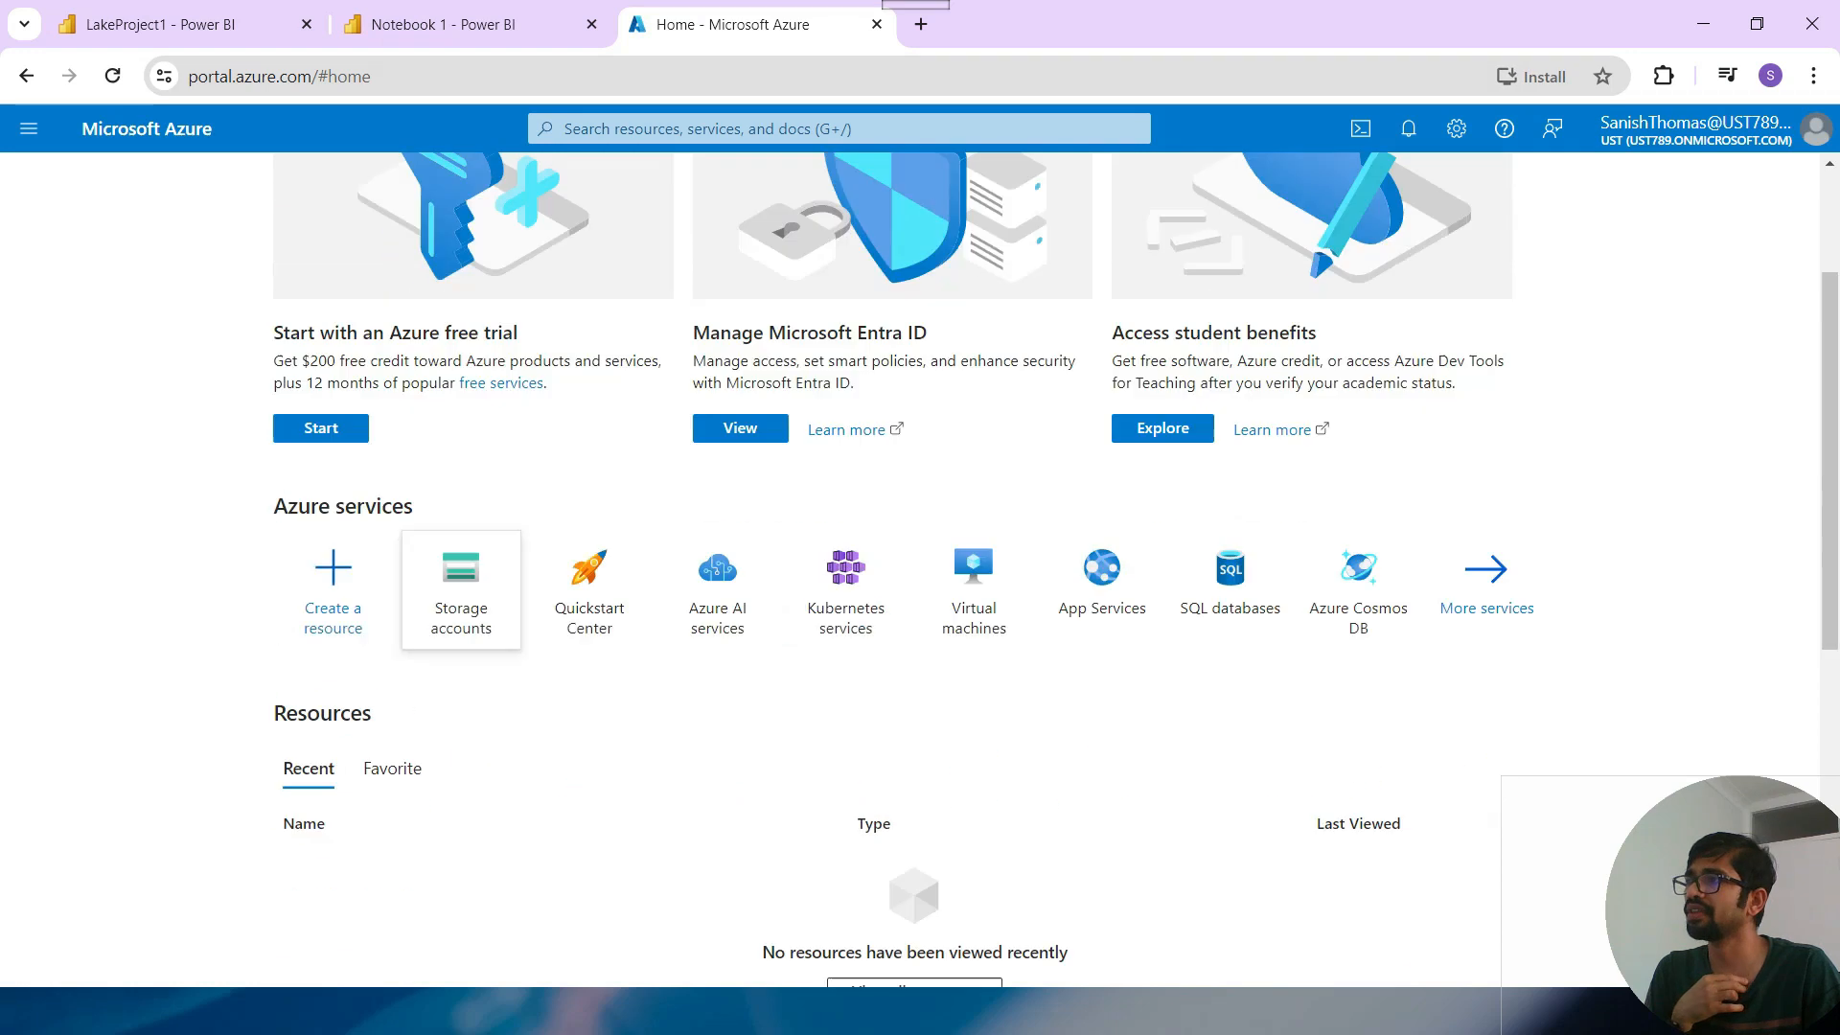
scroll(460, 589, "down", 3)
left_click(460, 325)
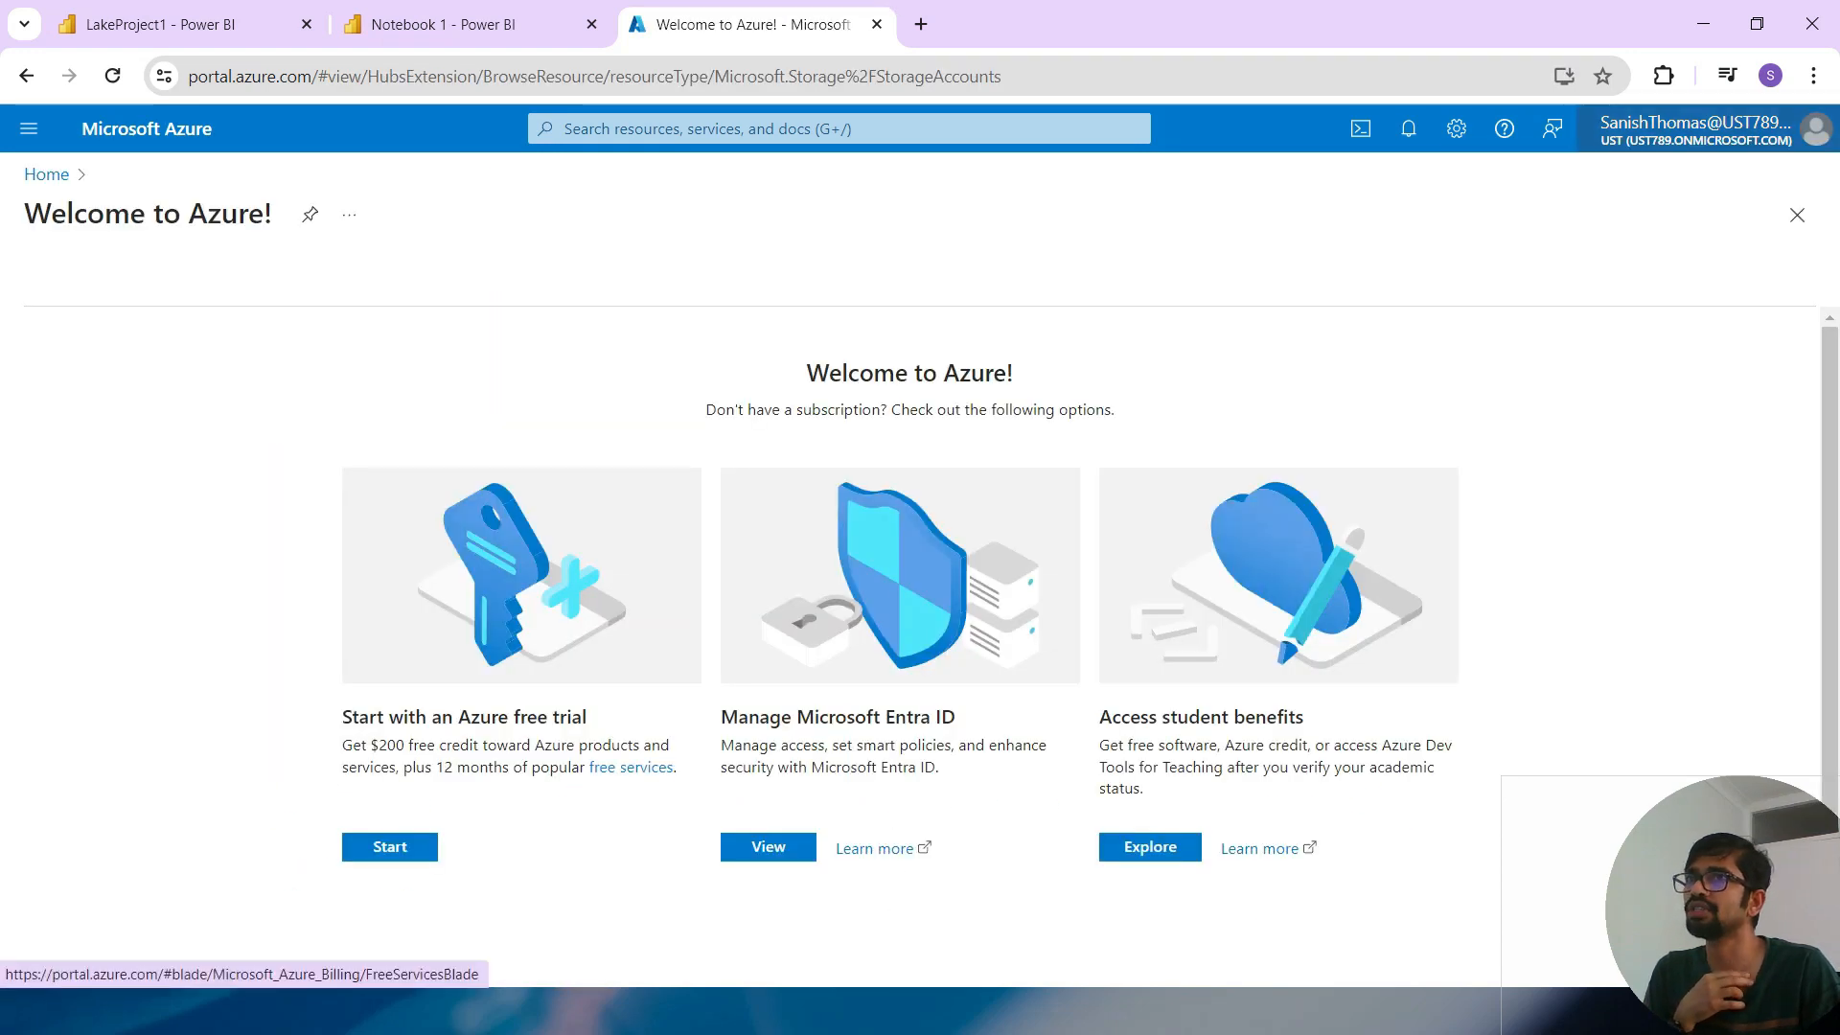
Switch the Azure portal to the personal Microsoft account, entering the account password and declining to stay signed in.
left_click(1706, 131)
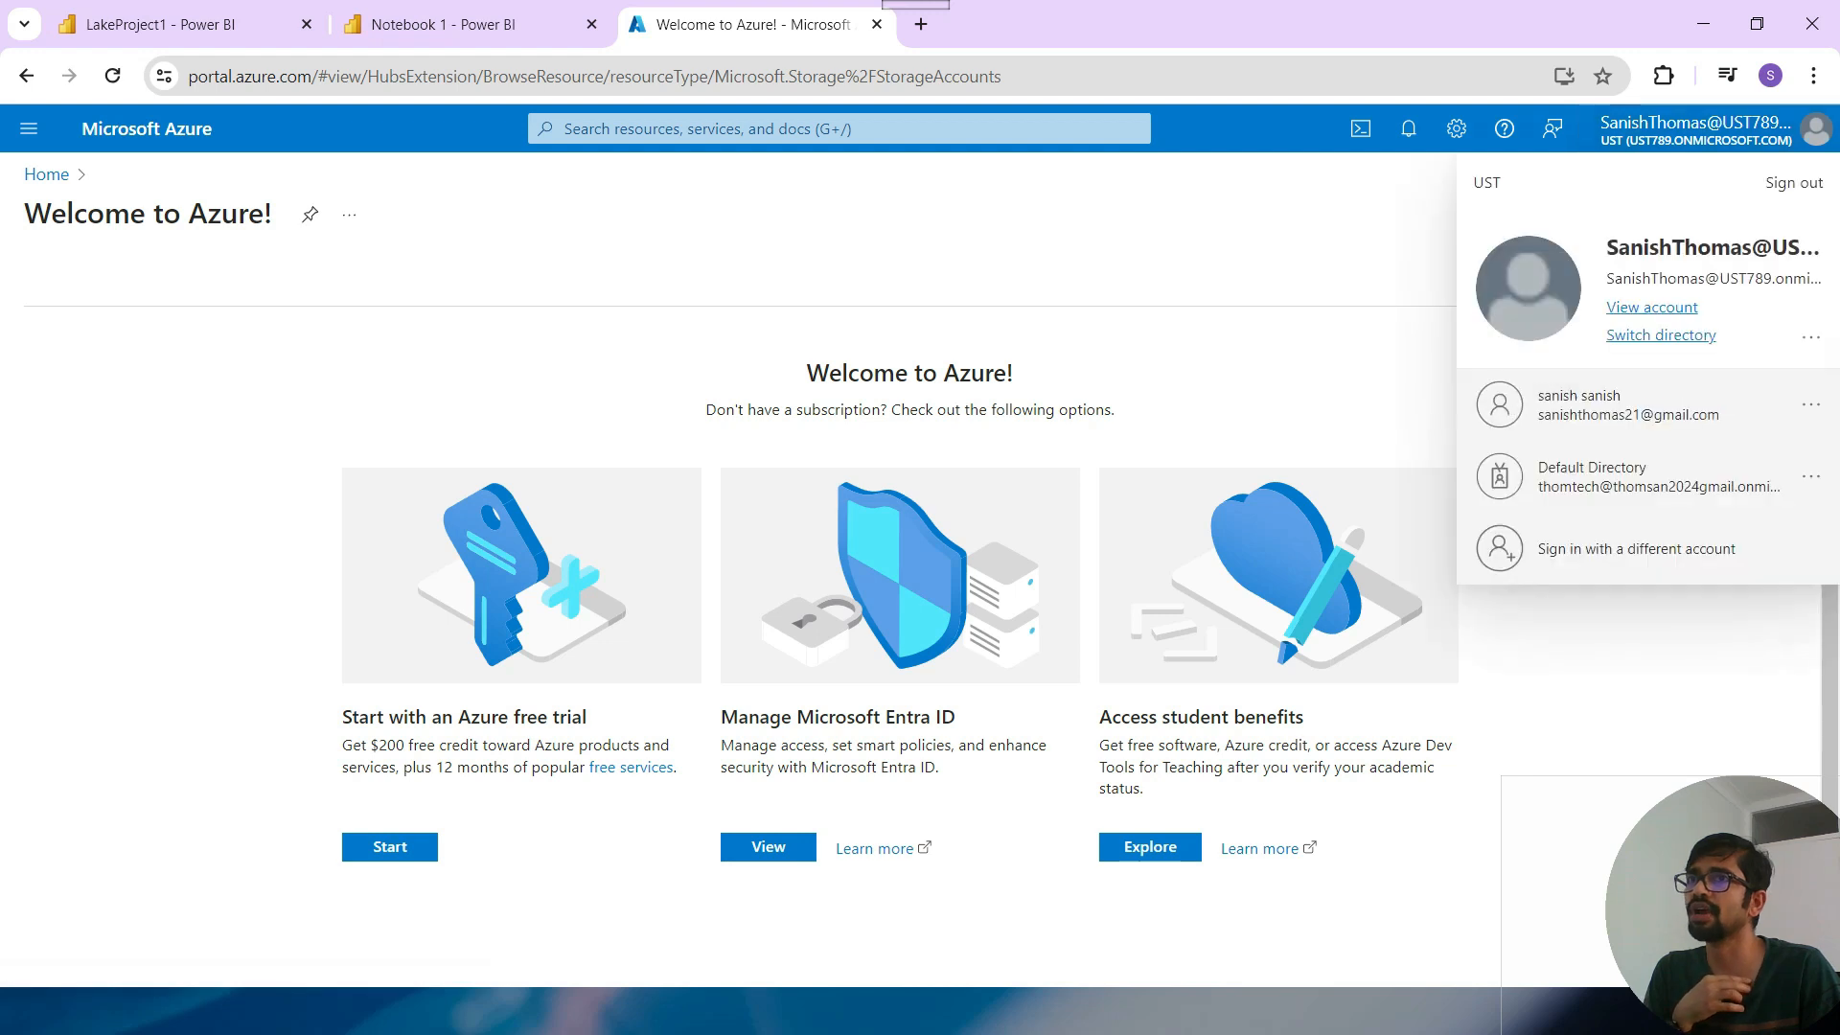
left_click(1629, 404)
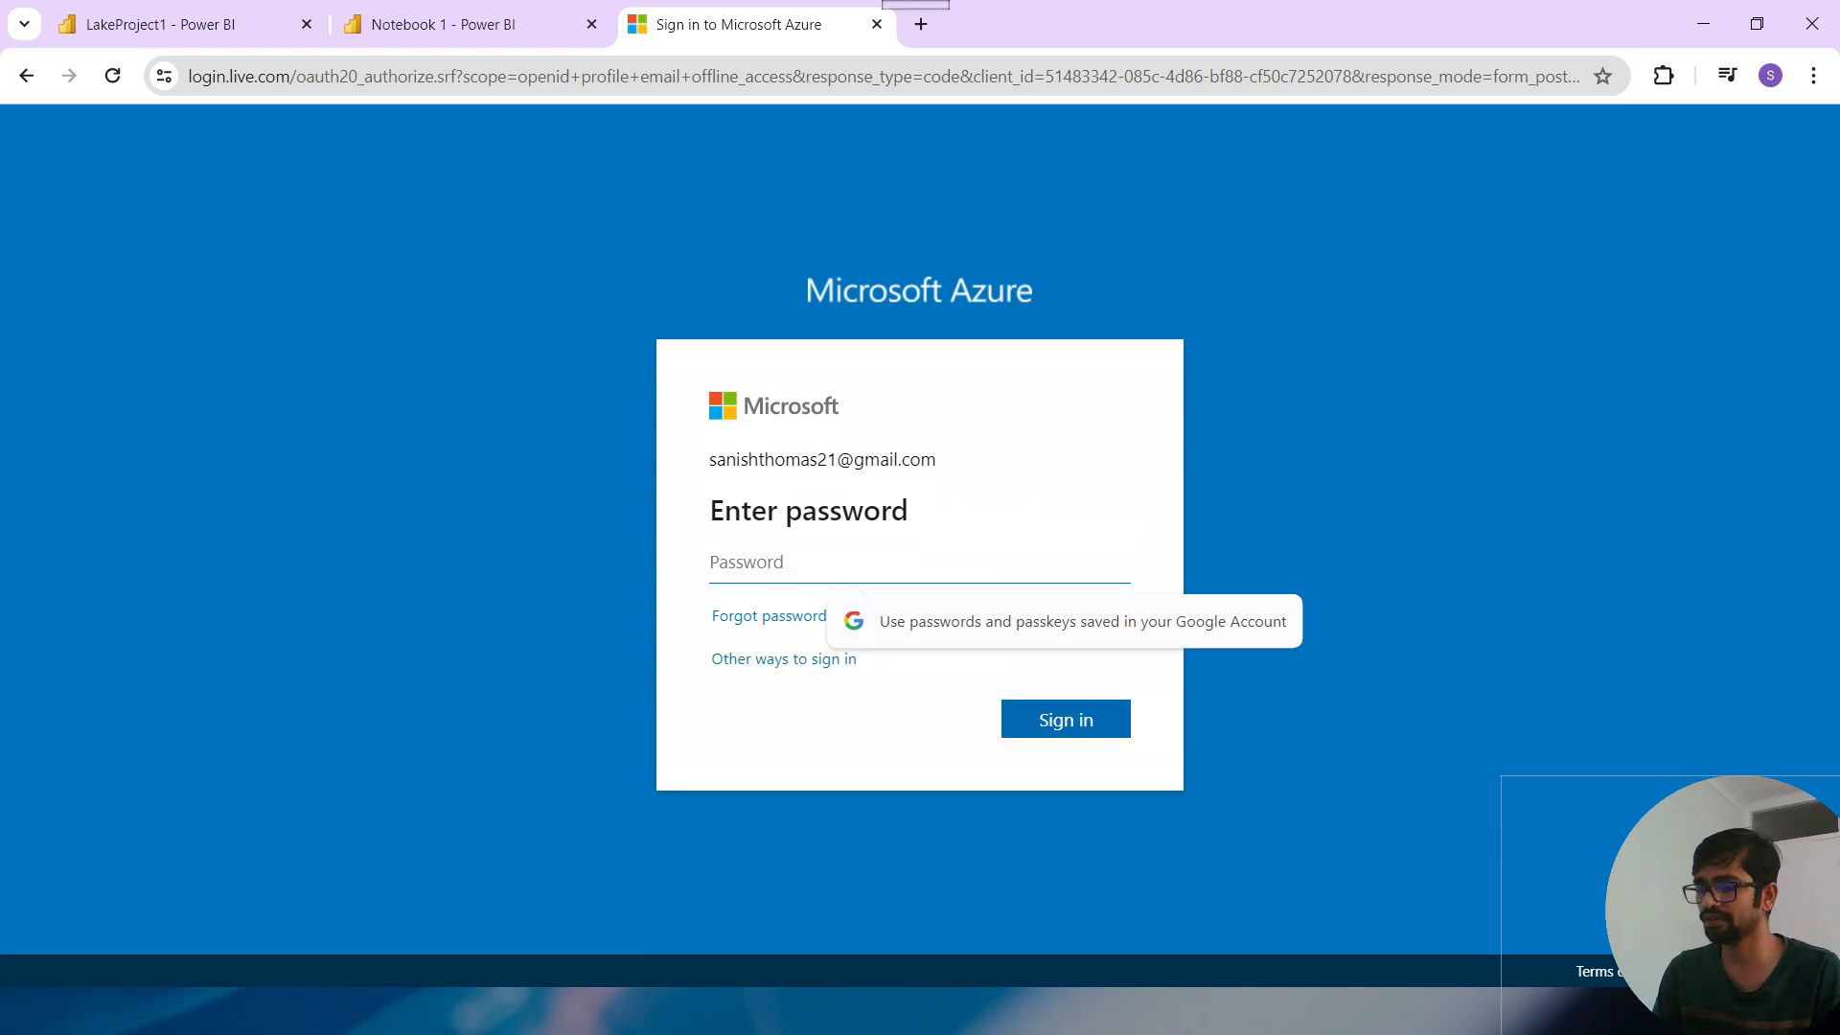
type("••••••••••••")
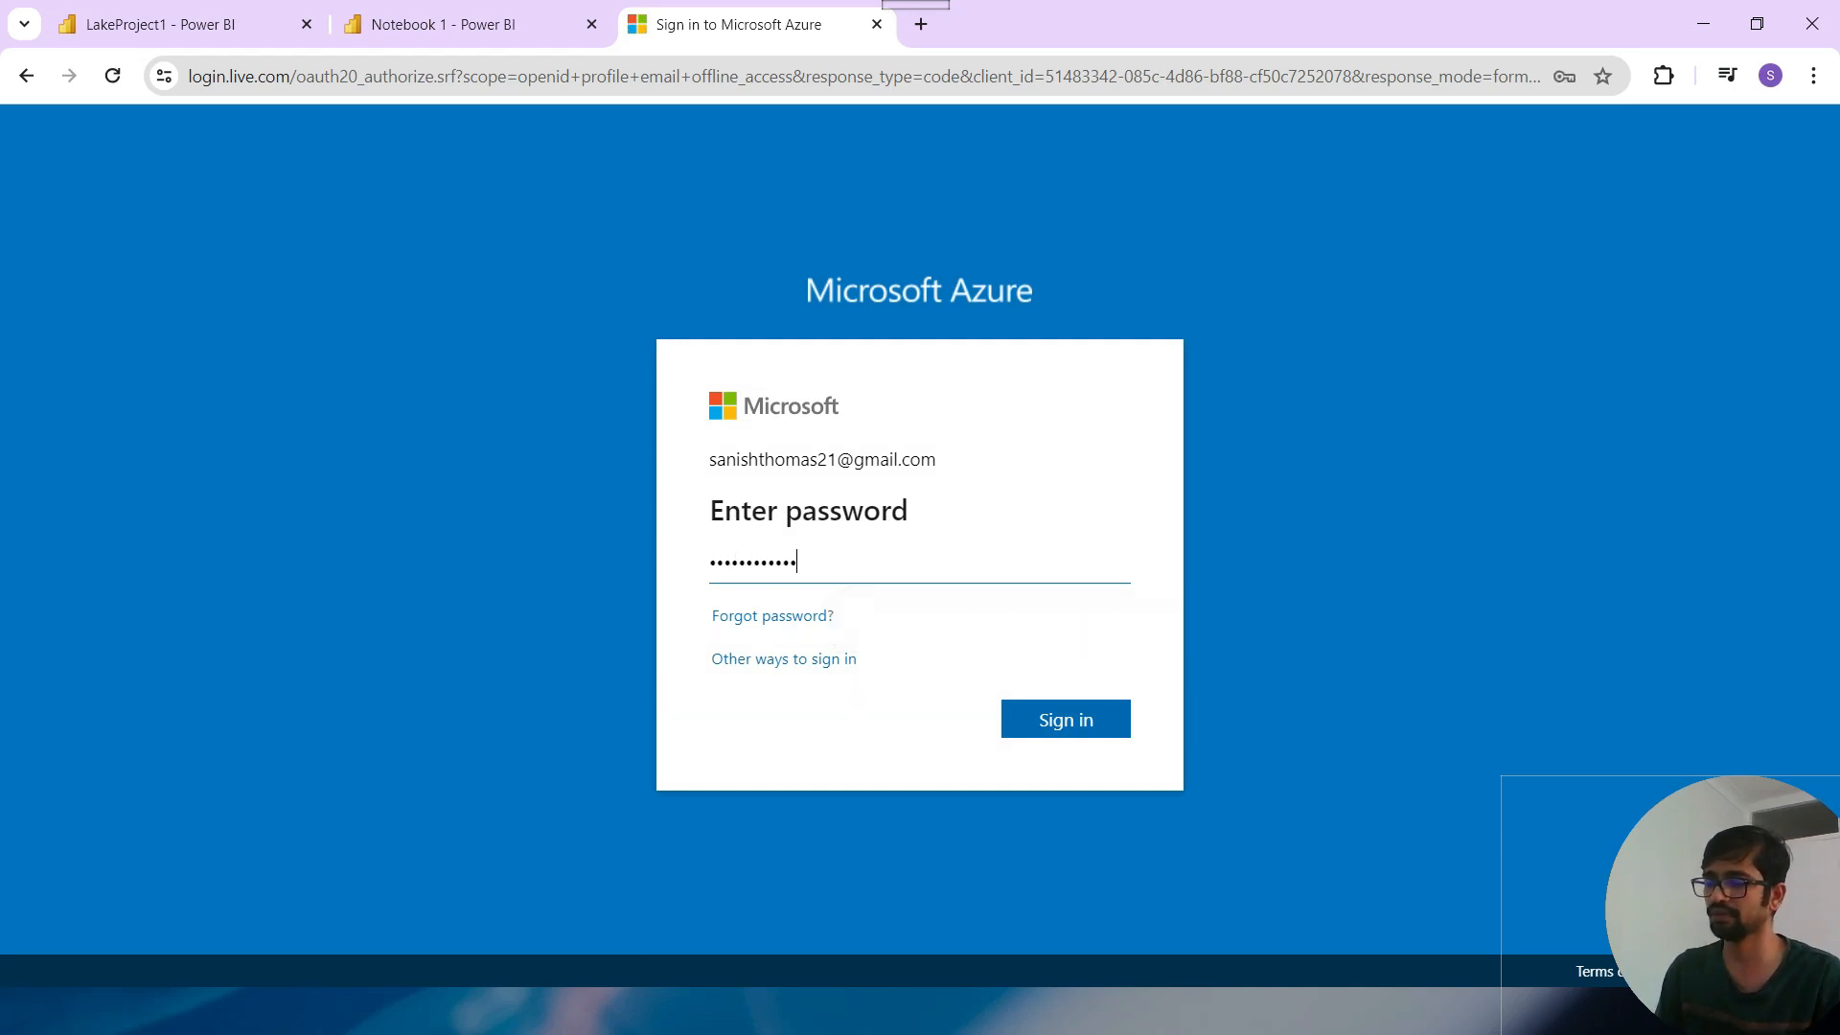
key("Return")
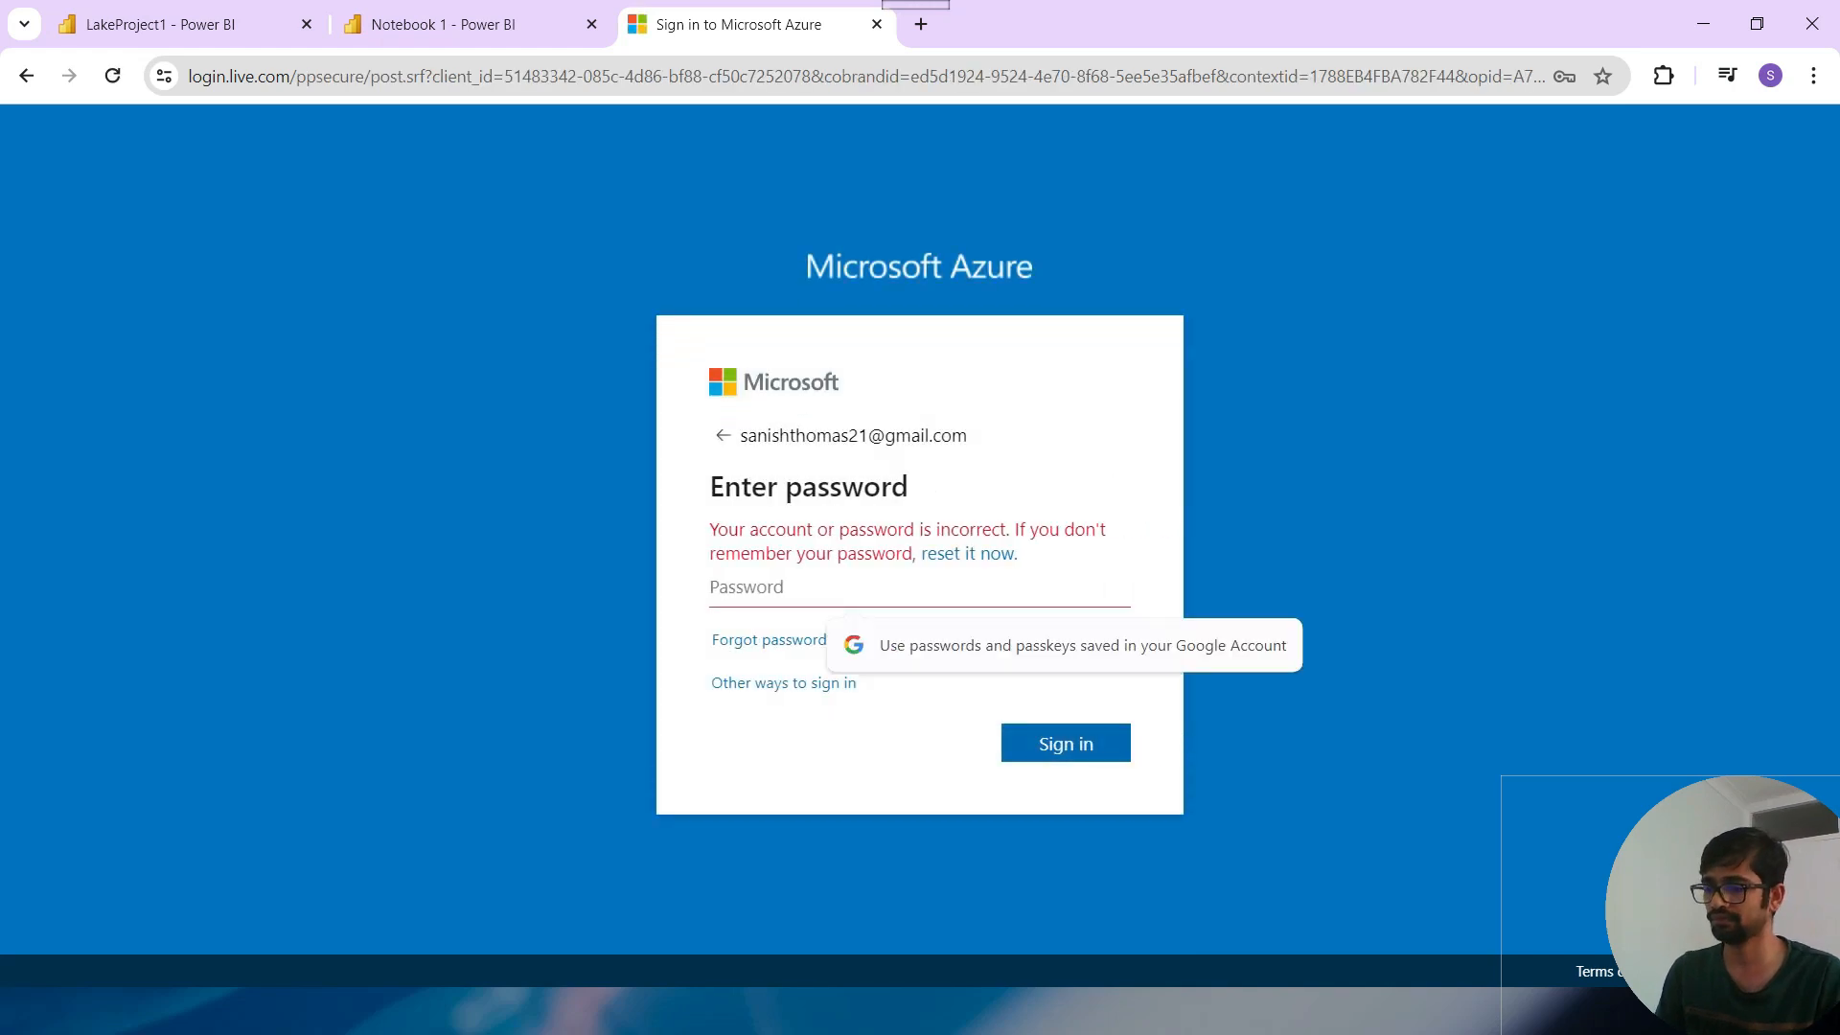
type("••••••••••")
key("Return")
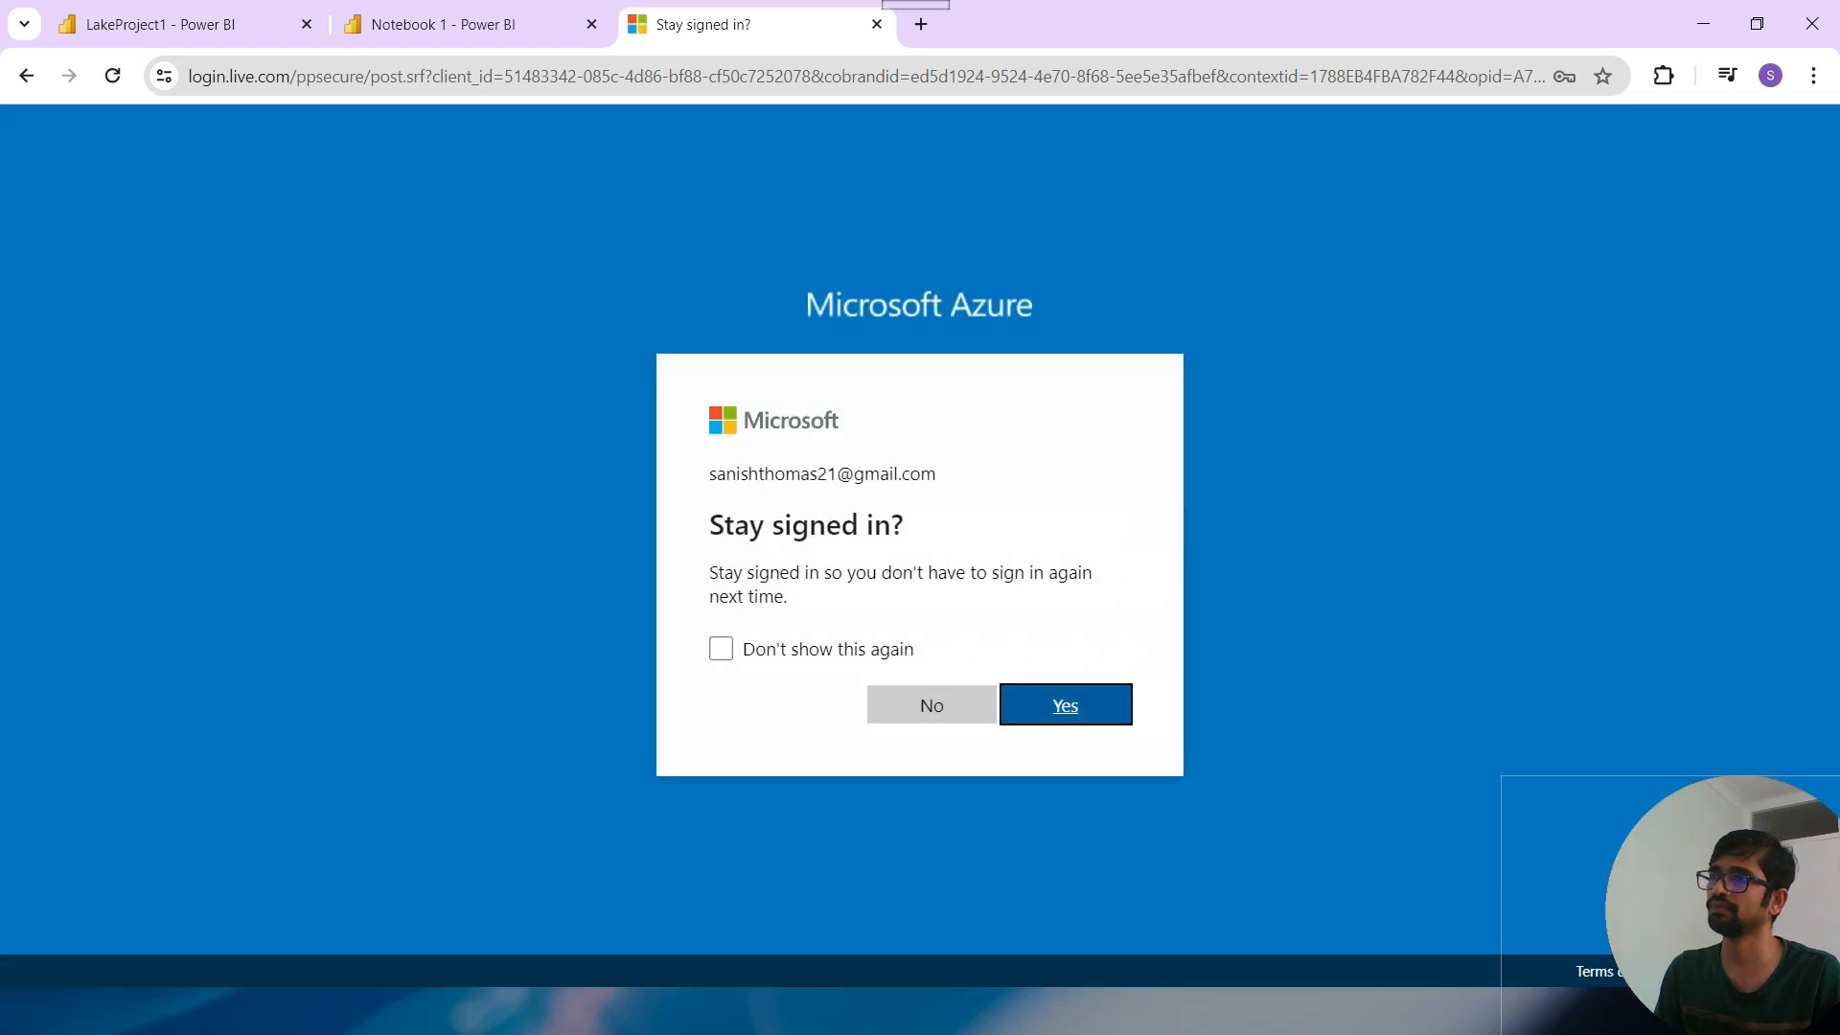
left_click(932, 706)
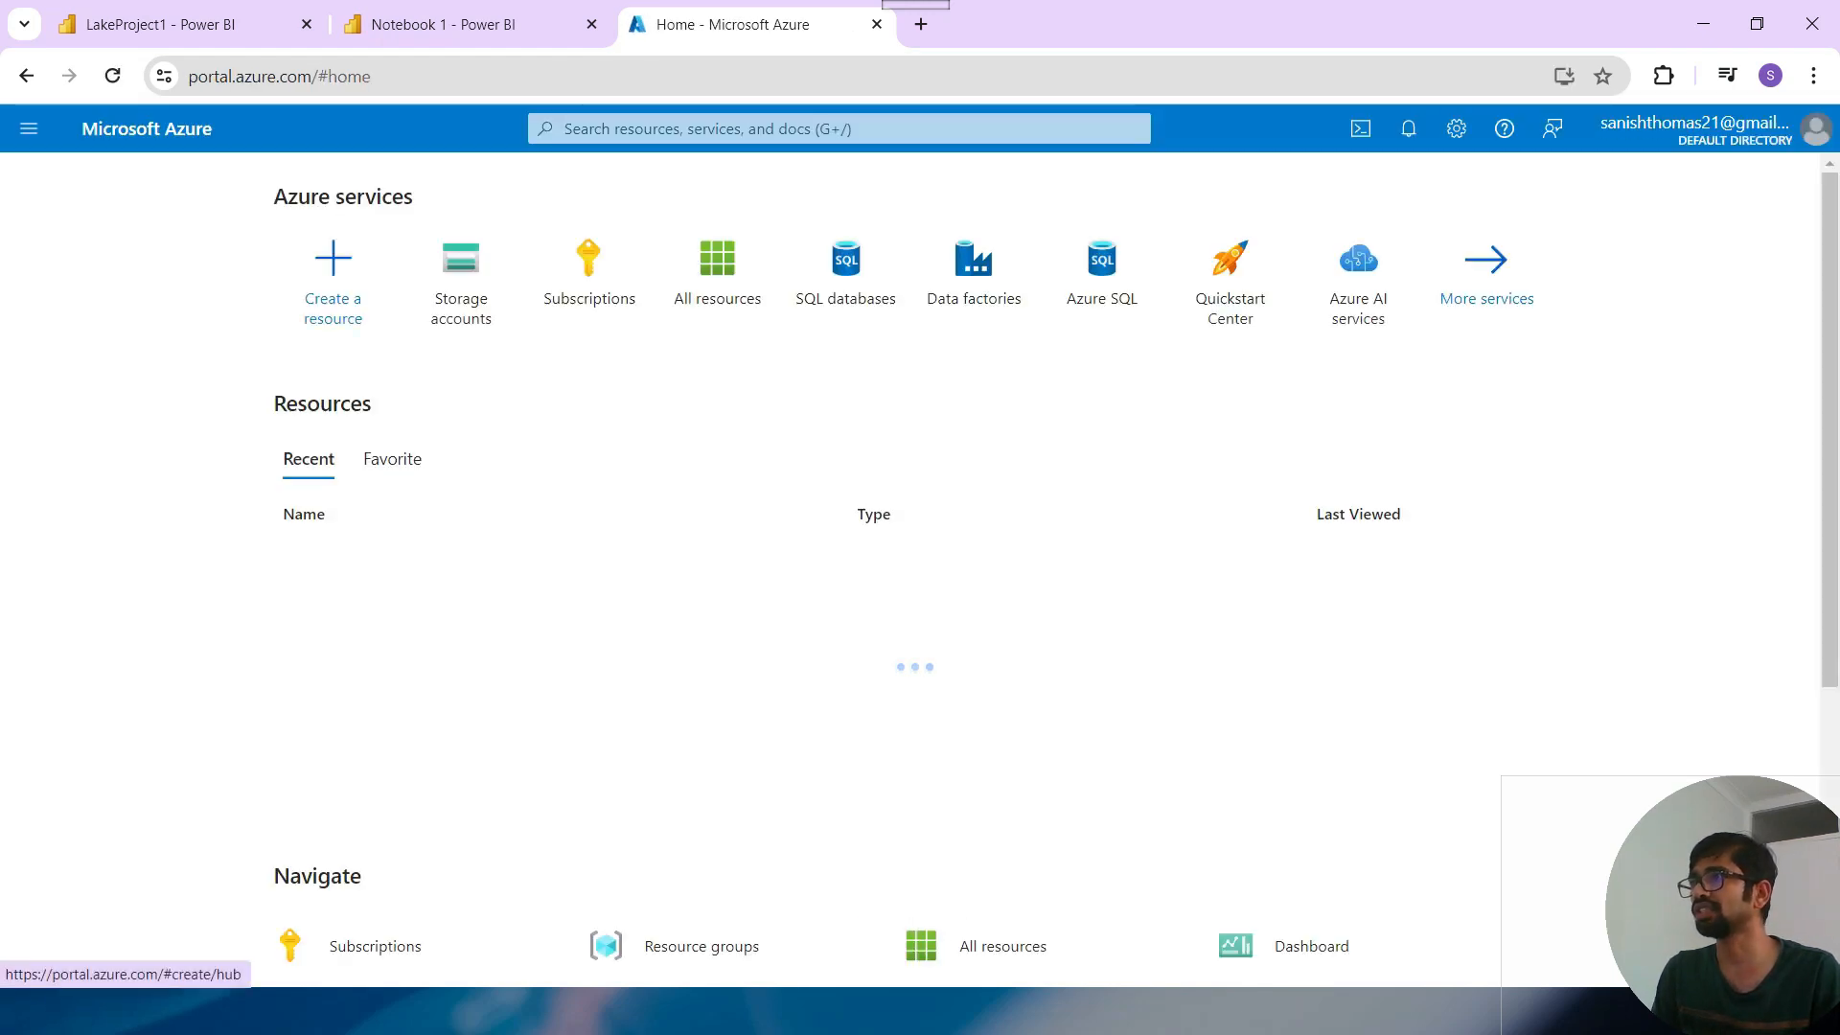
Open the mfstorage2025 storage account from the Azure storage accounts list.
scroll(334, 278, "down", 4)
scroll(460, 278, "up", 4)
left_click(461, 277)
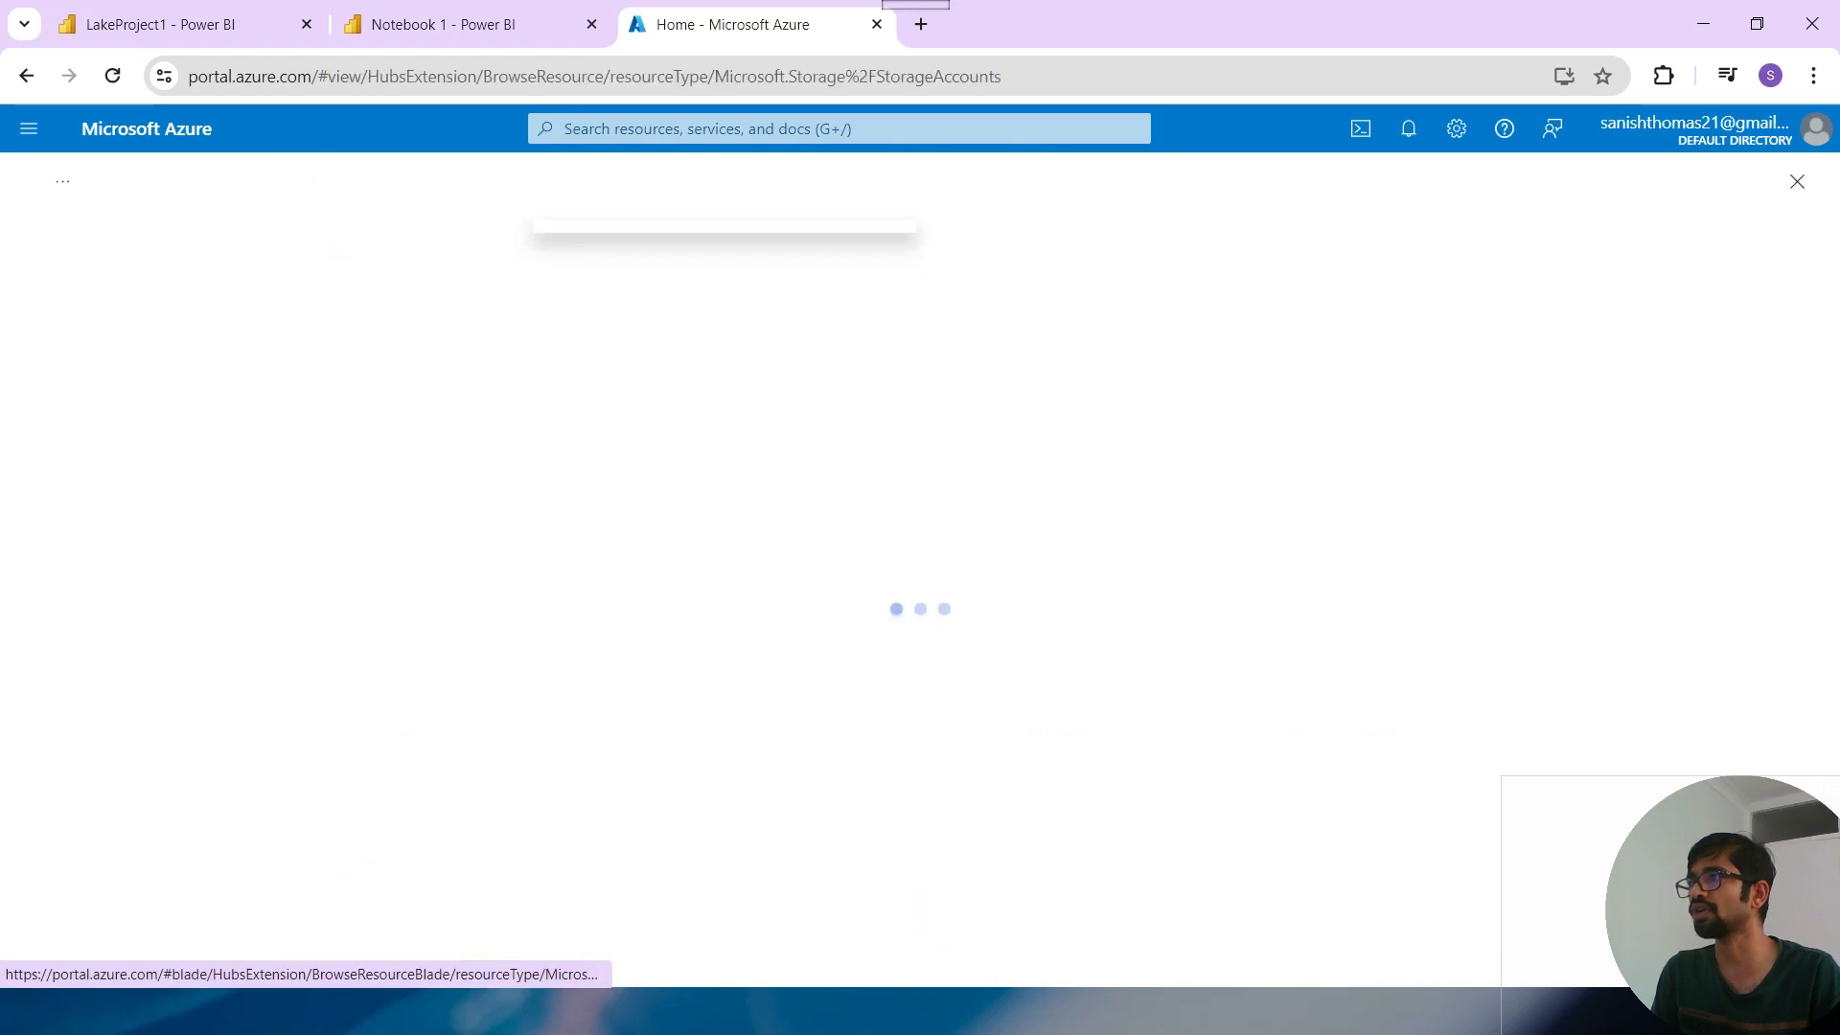
left_click(139, 475)
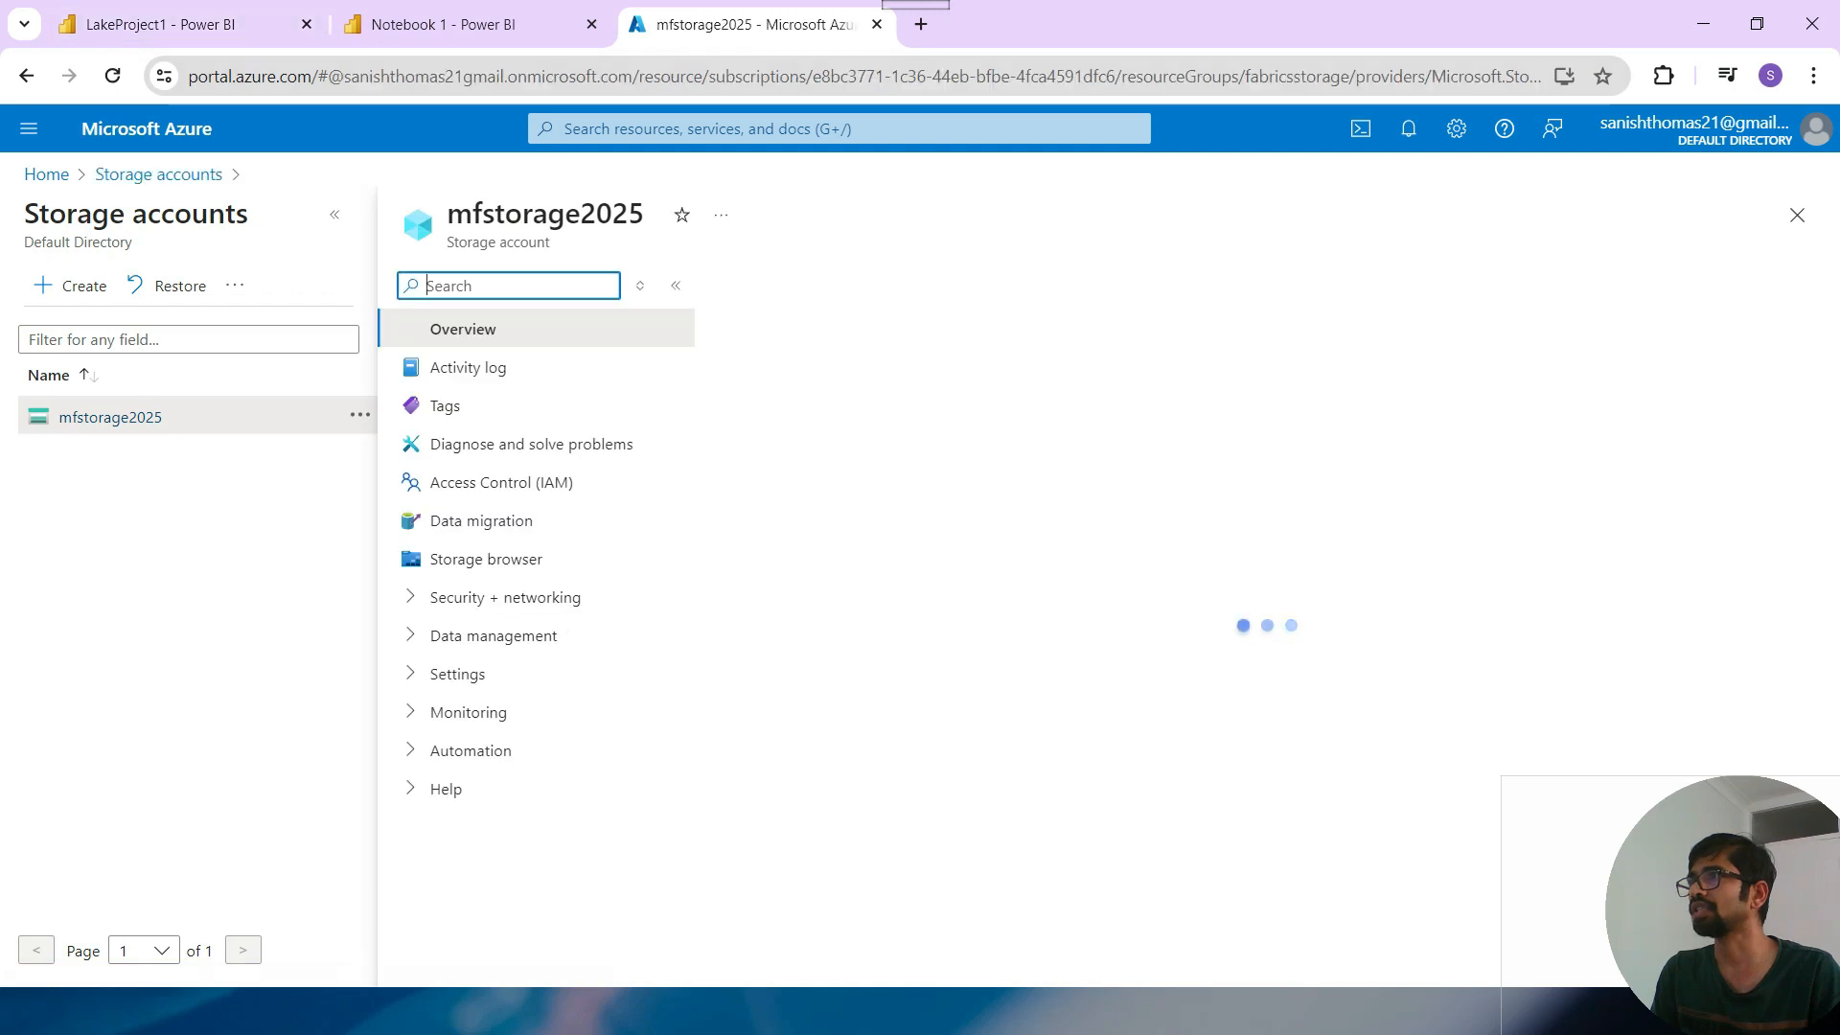
Check the URL format expected by the new shortcut in LakeProject1 and return to the Azure portal.
left_click(182, 25)
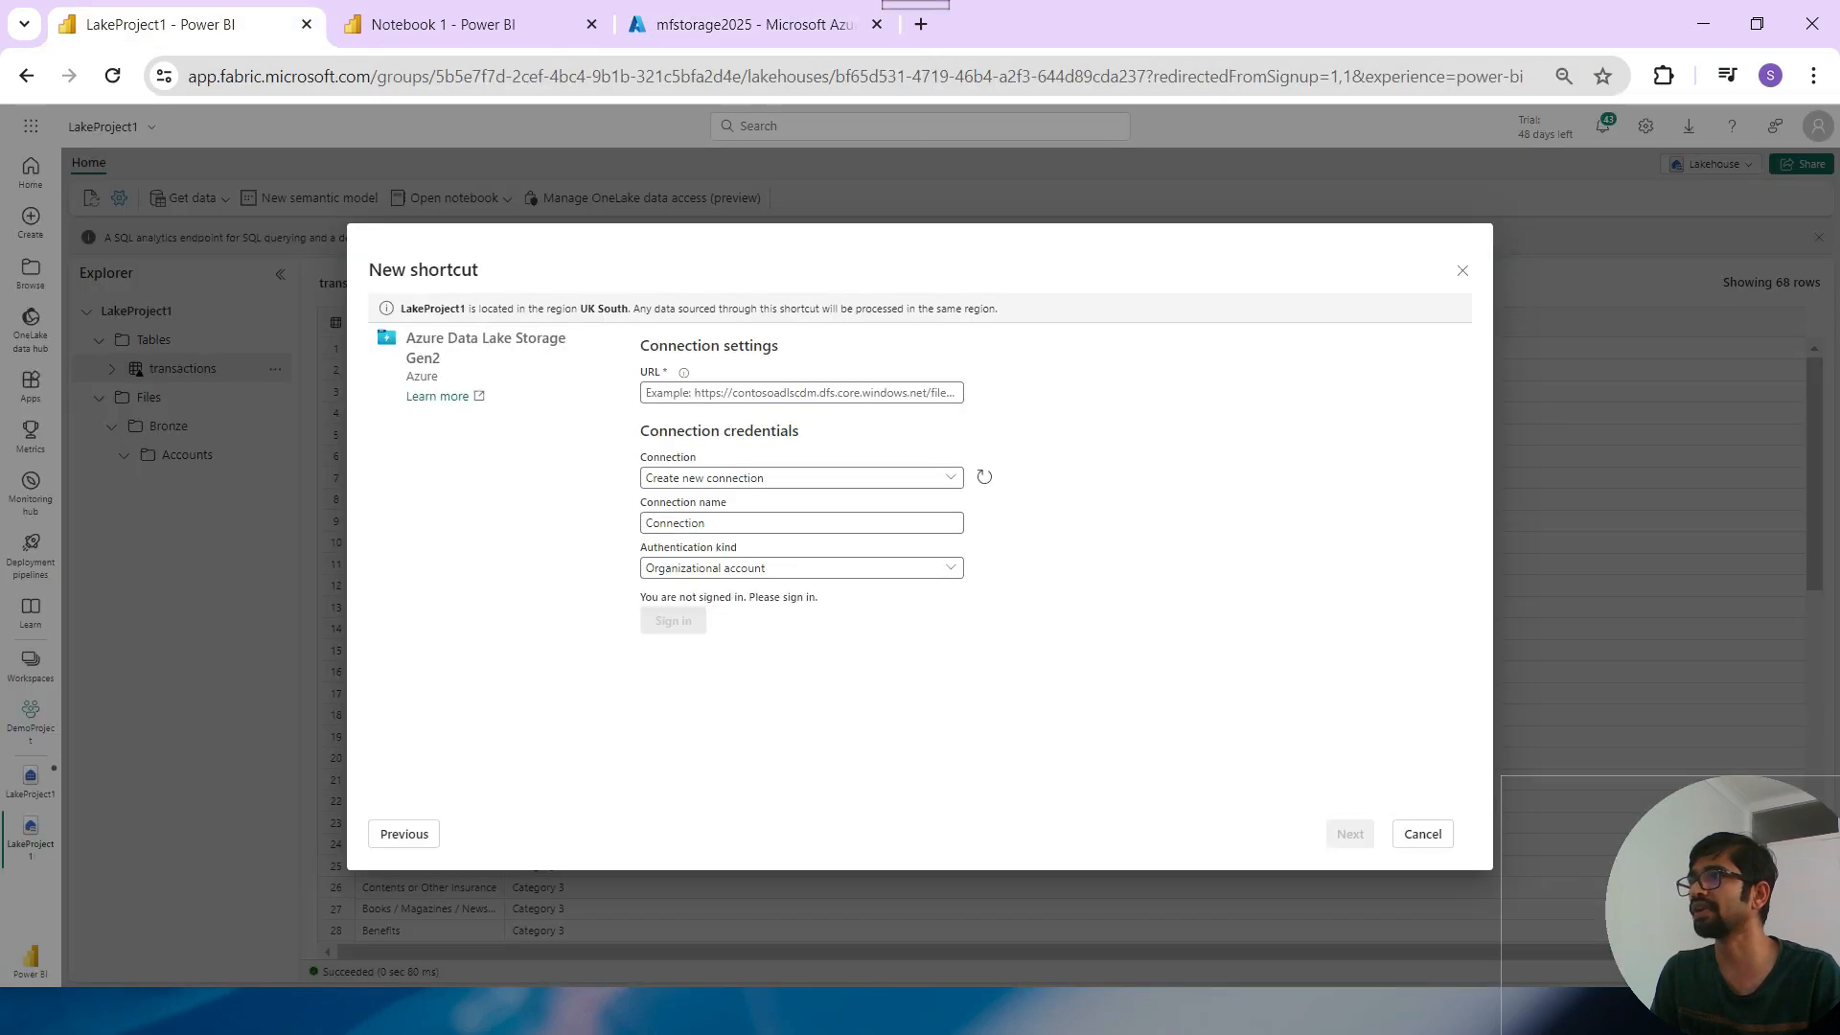
left_click(801, 393)
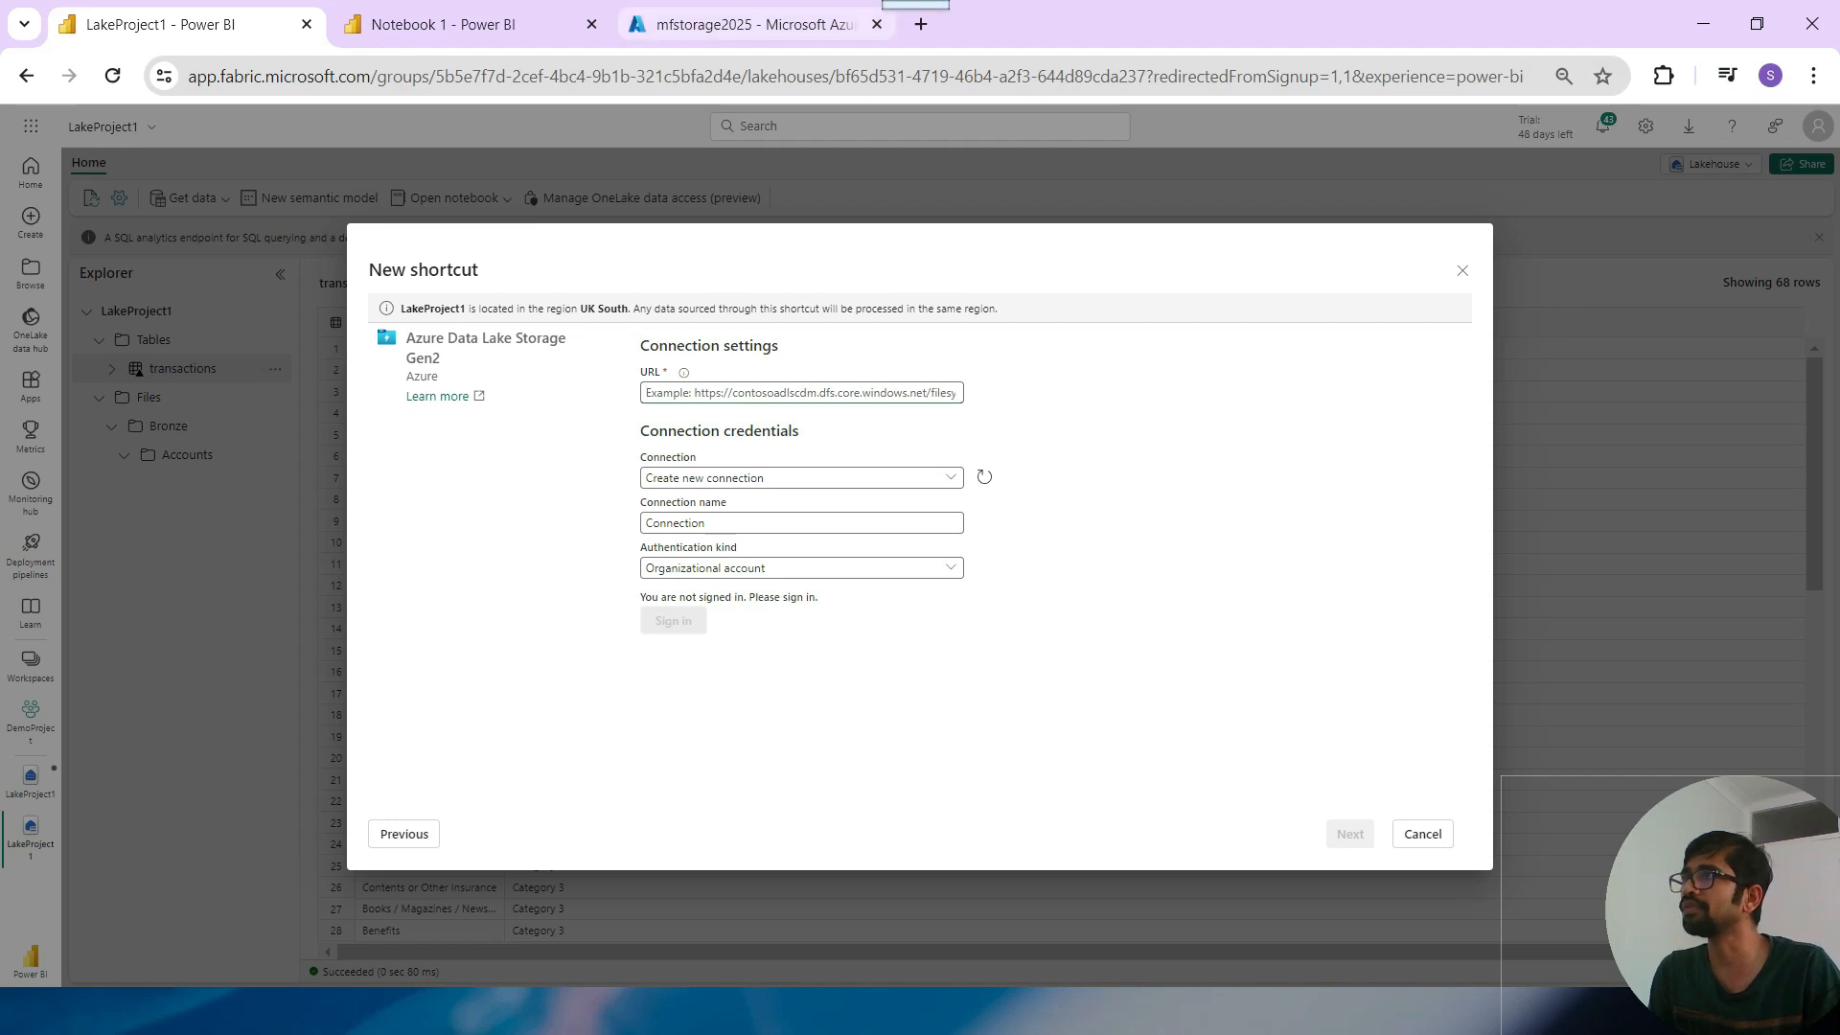
left_click(752, 25)
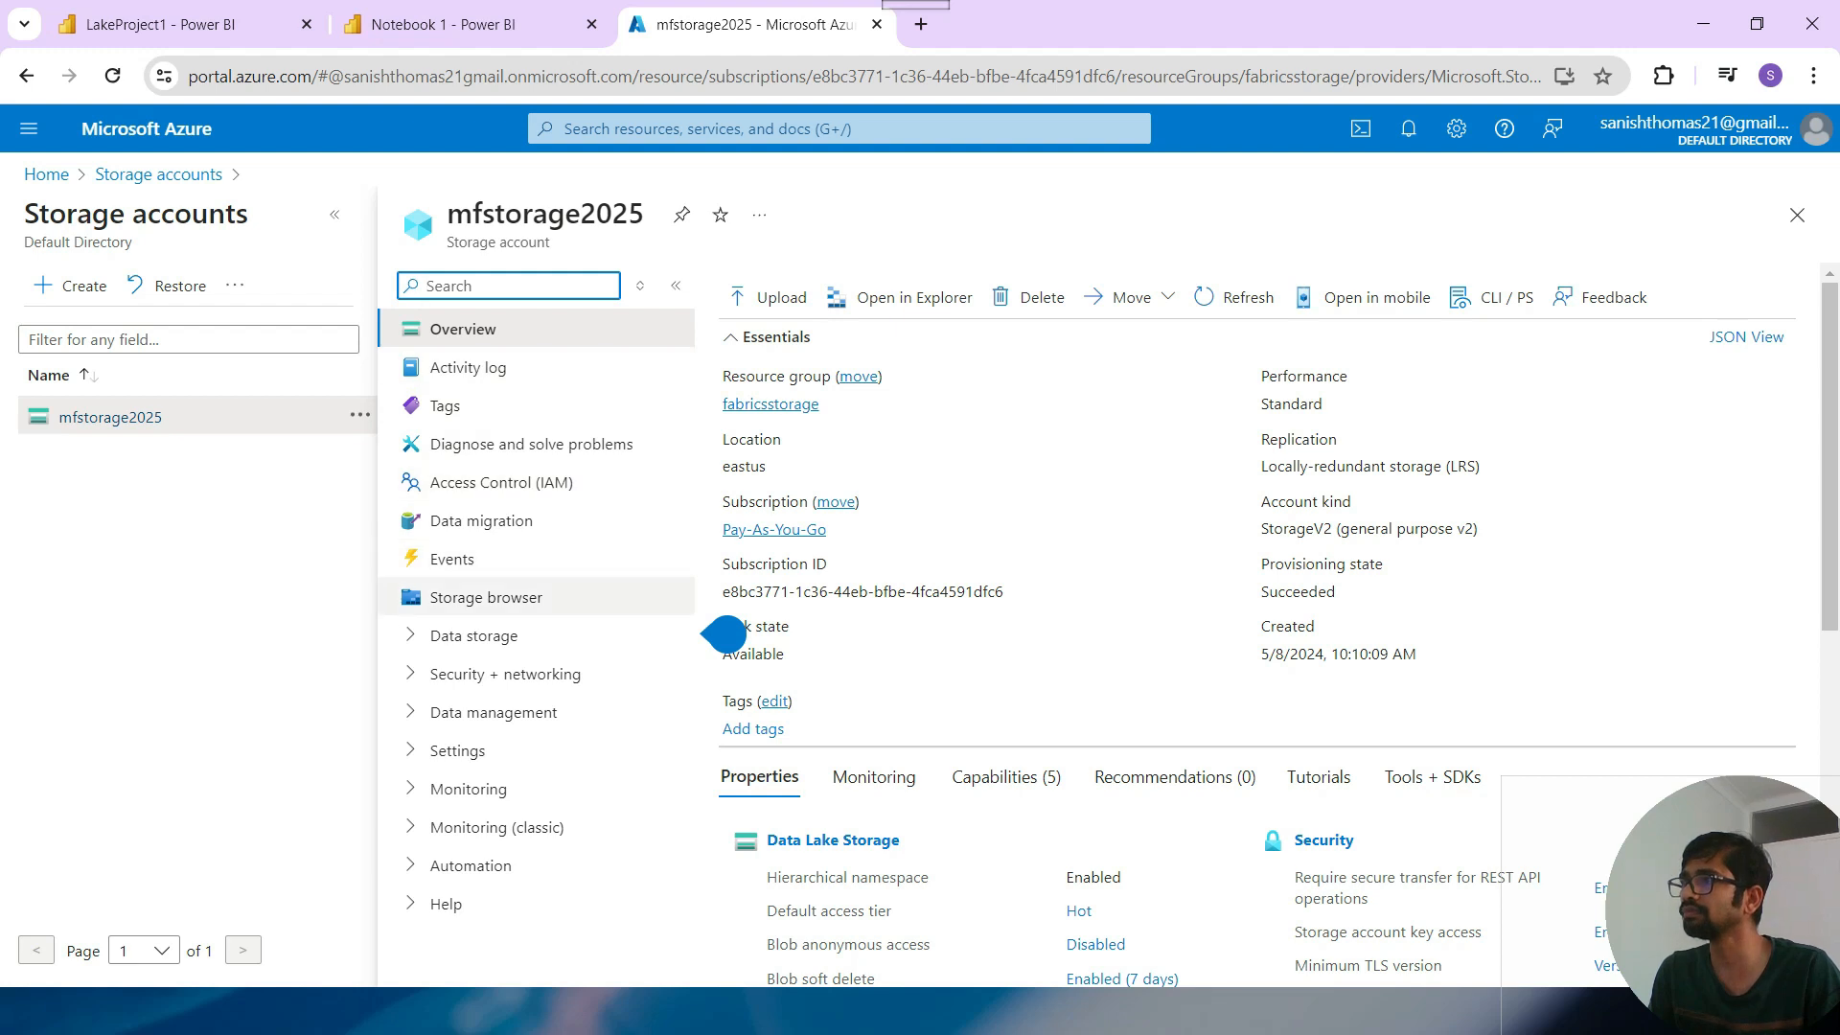
left_click(1796, 216)
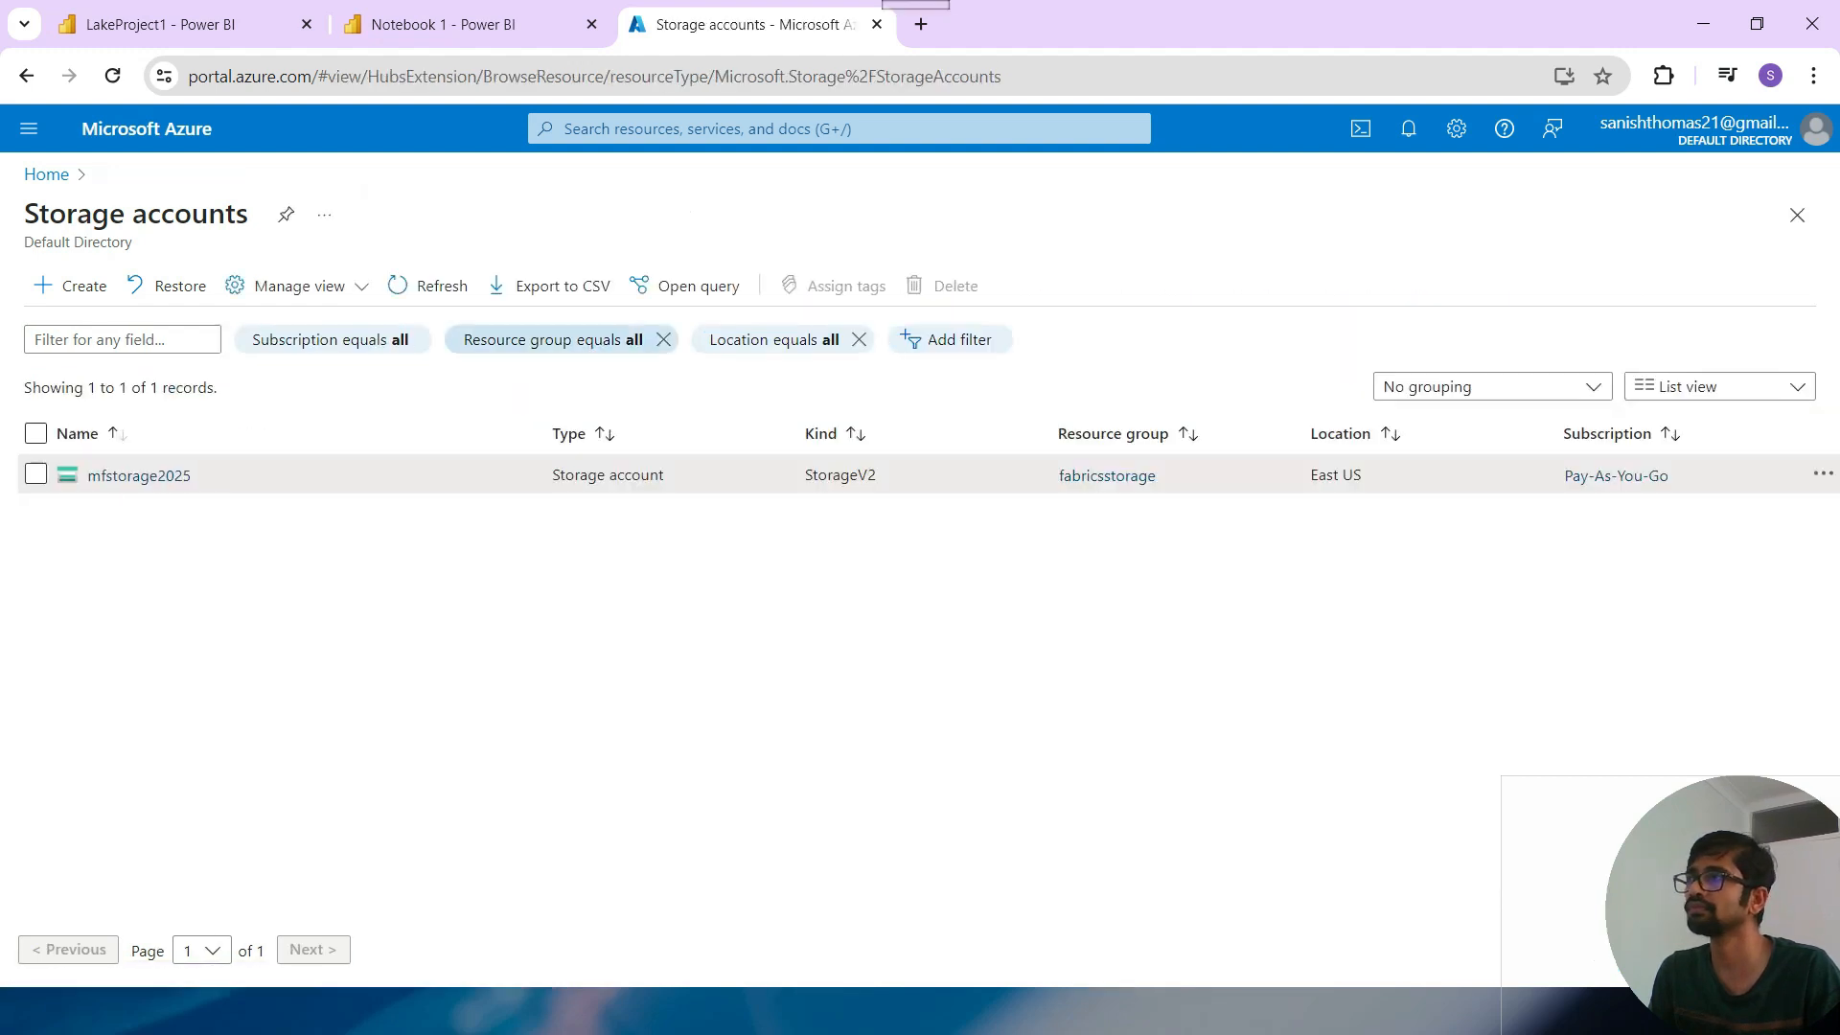
left_click(1822, 473)
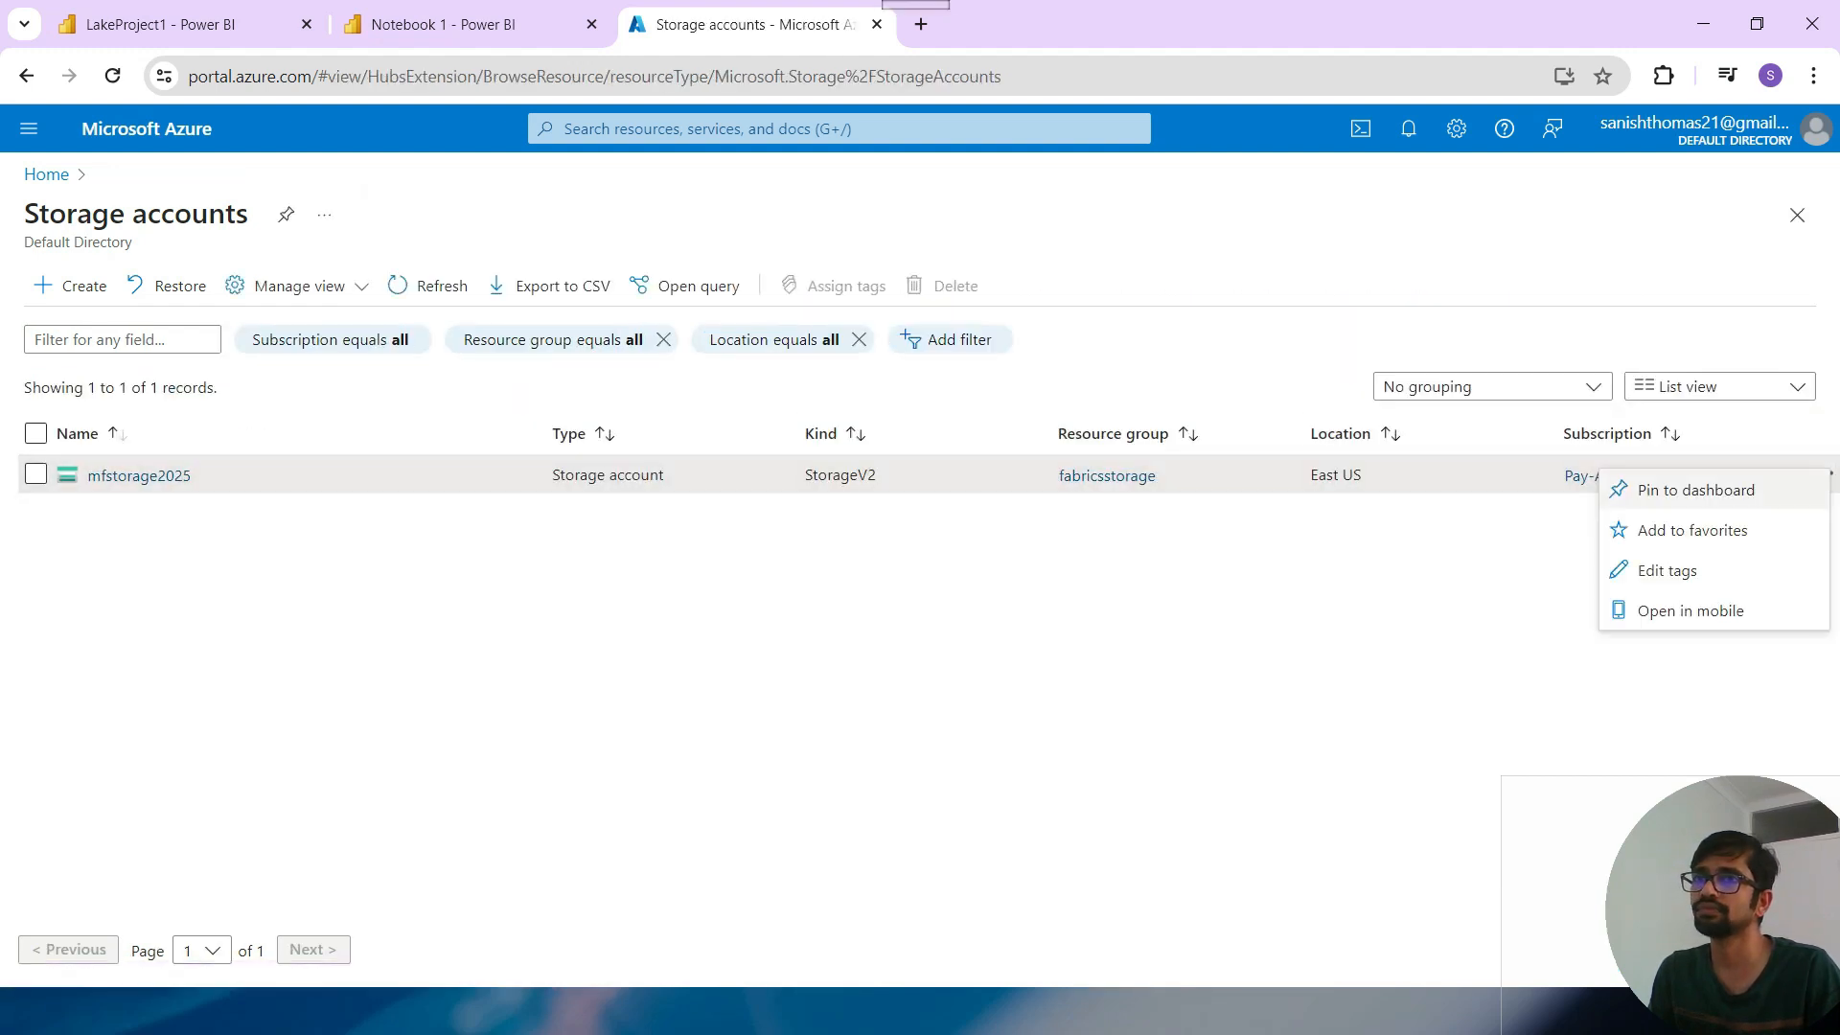
left_click(239, 594)
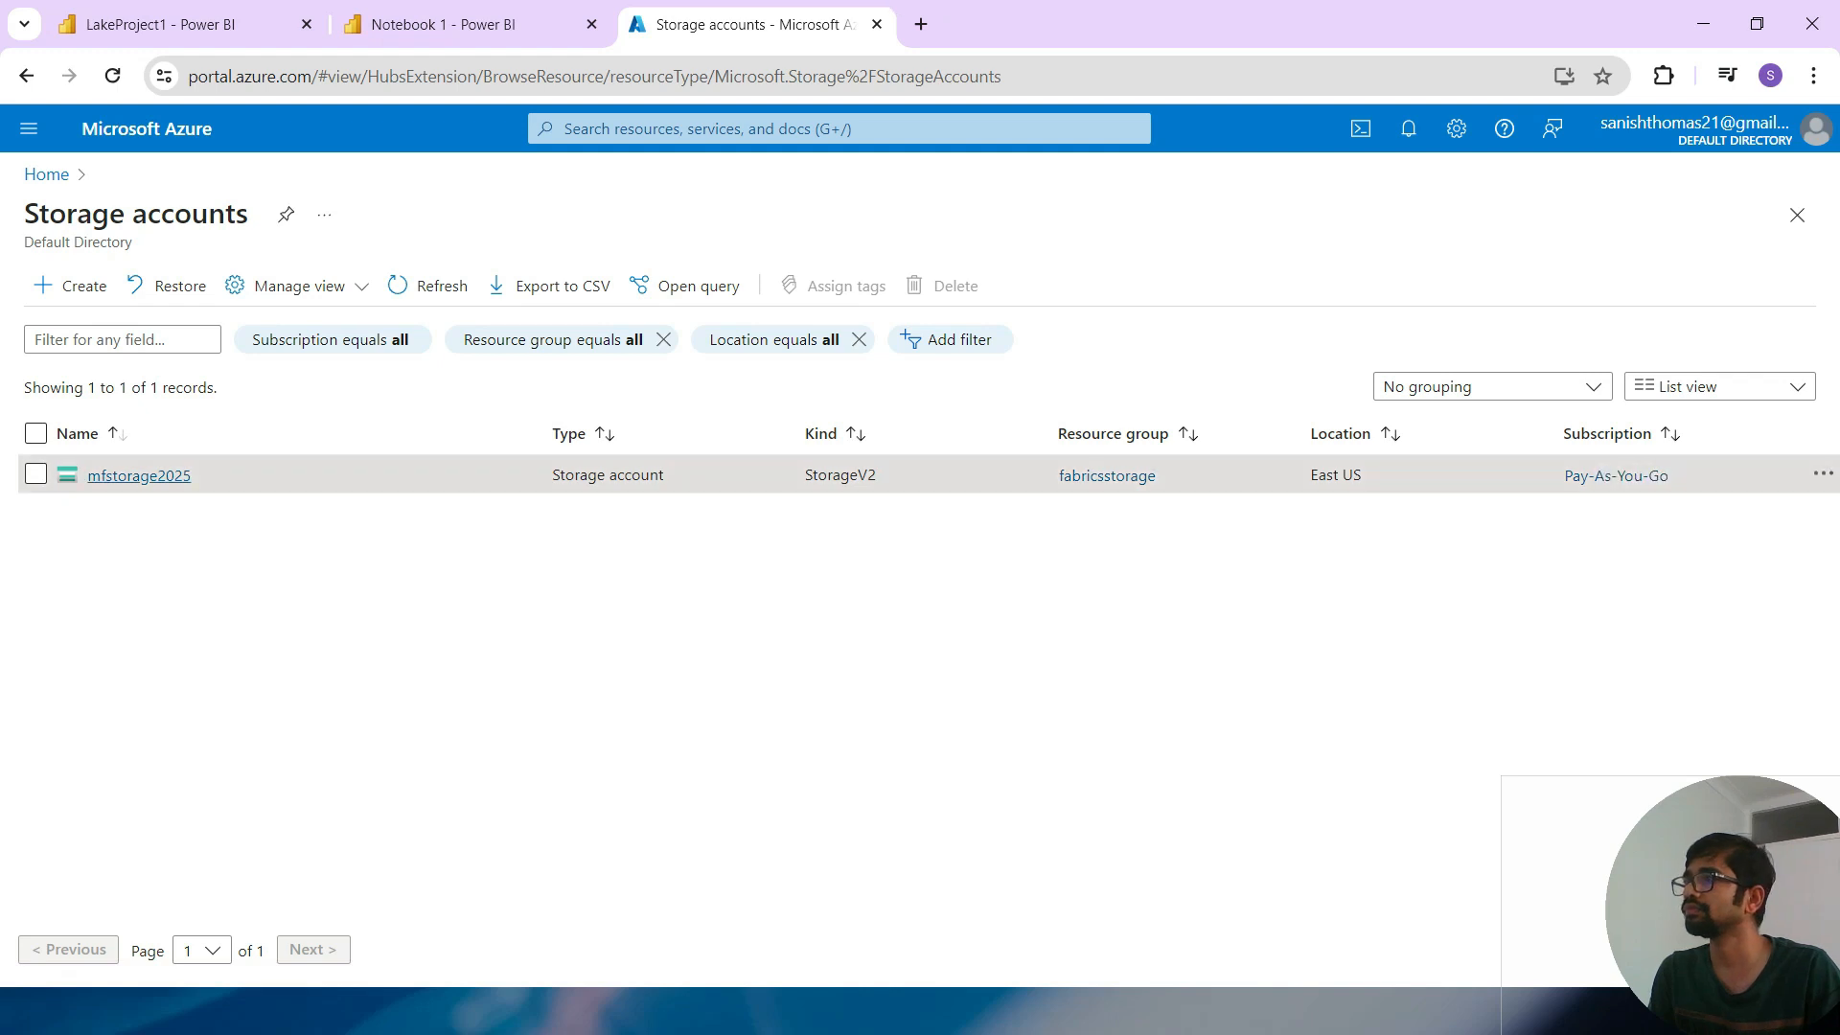
left_click(139, 475)
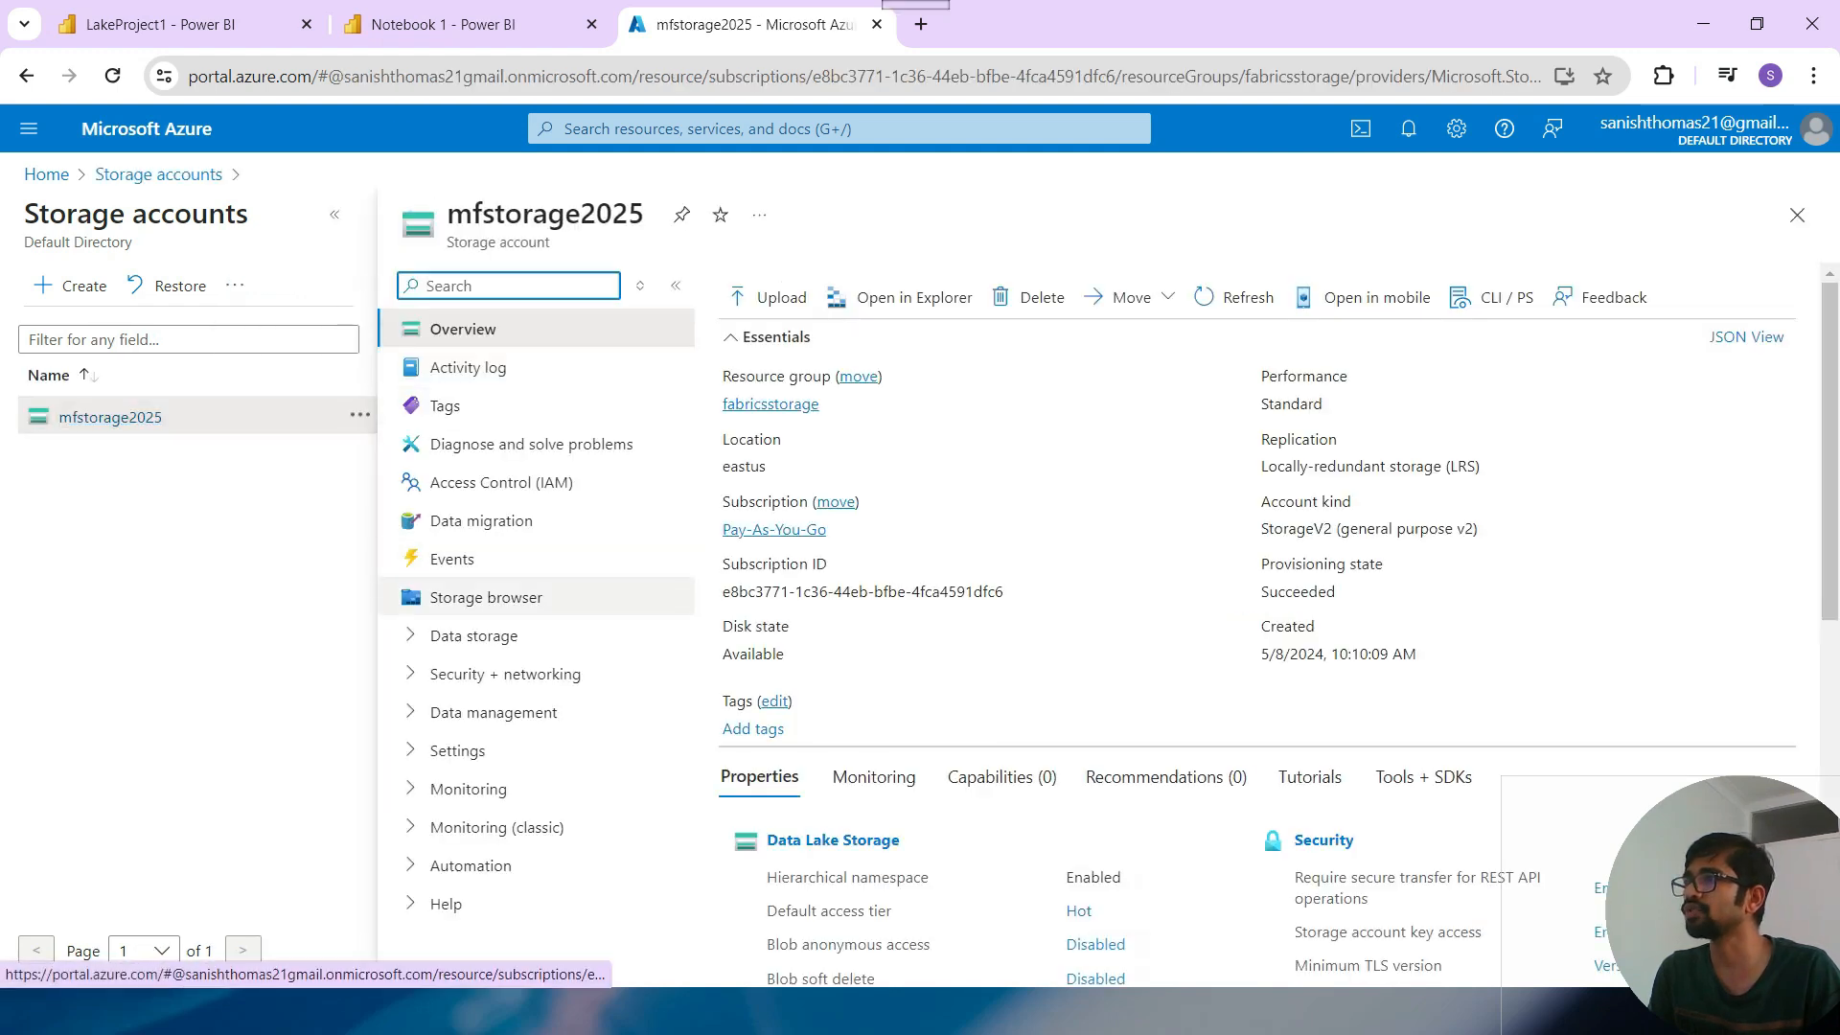
Browse to the fabricesourcedata blob container in the storage browser of mfstorage2025 and collapse the container tree.
left_click(487, 597)
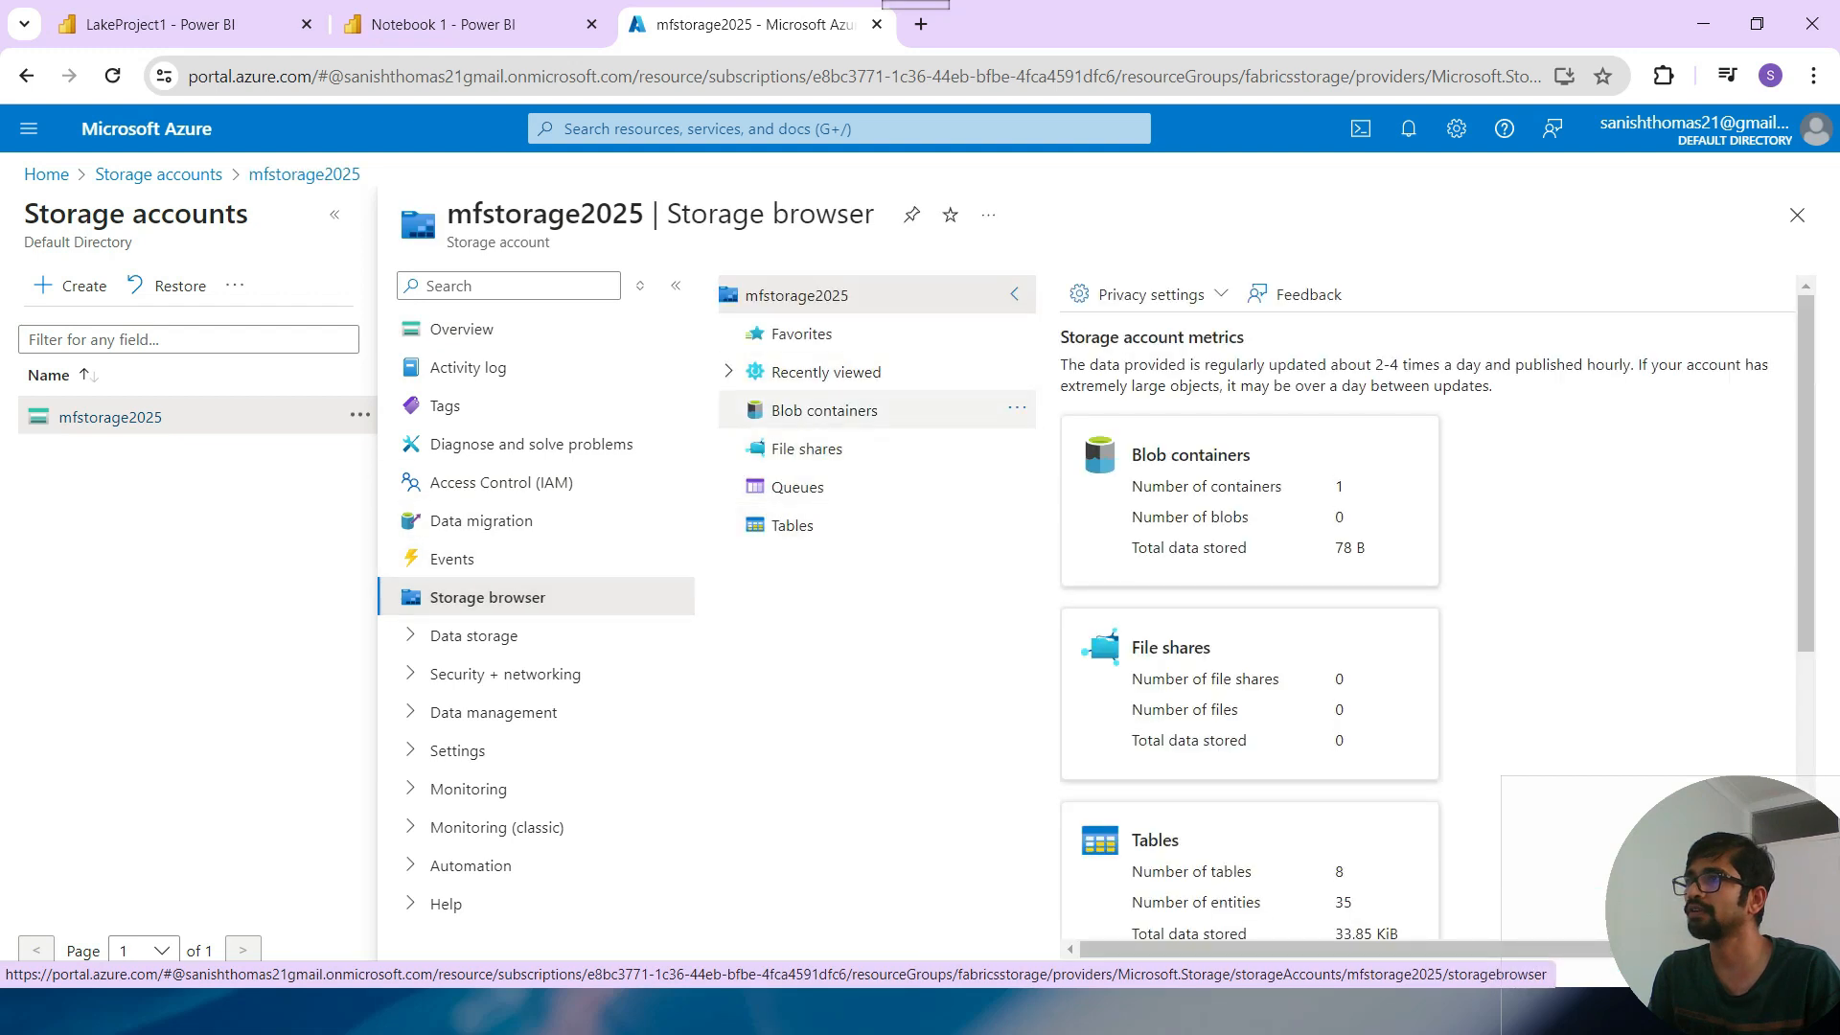
left_click(824, 410)
left_click(1202, 538)
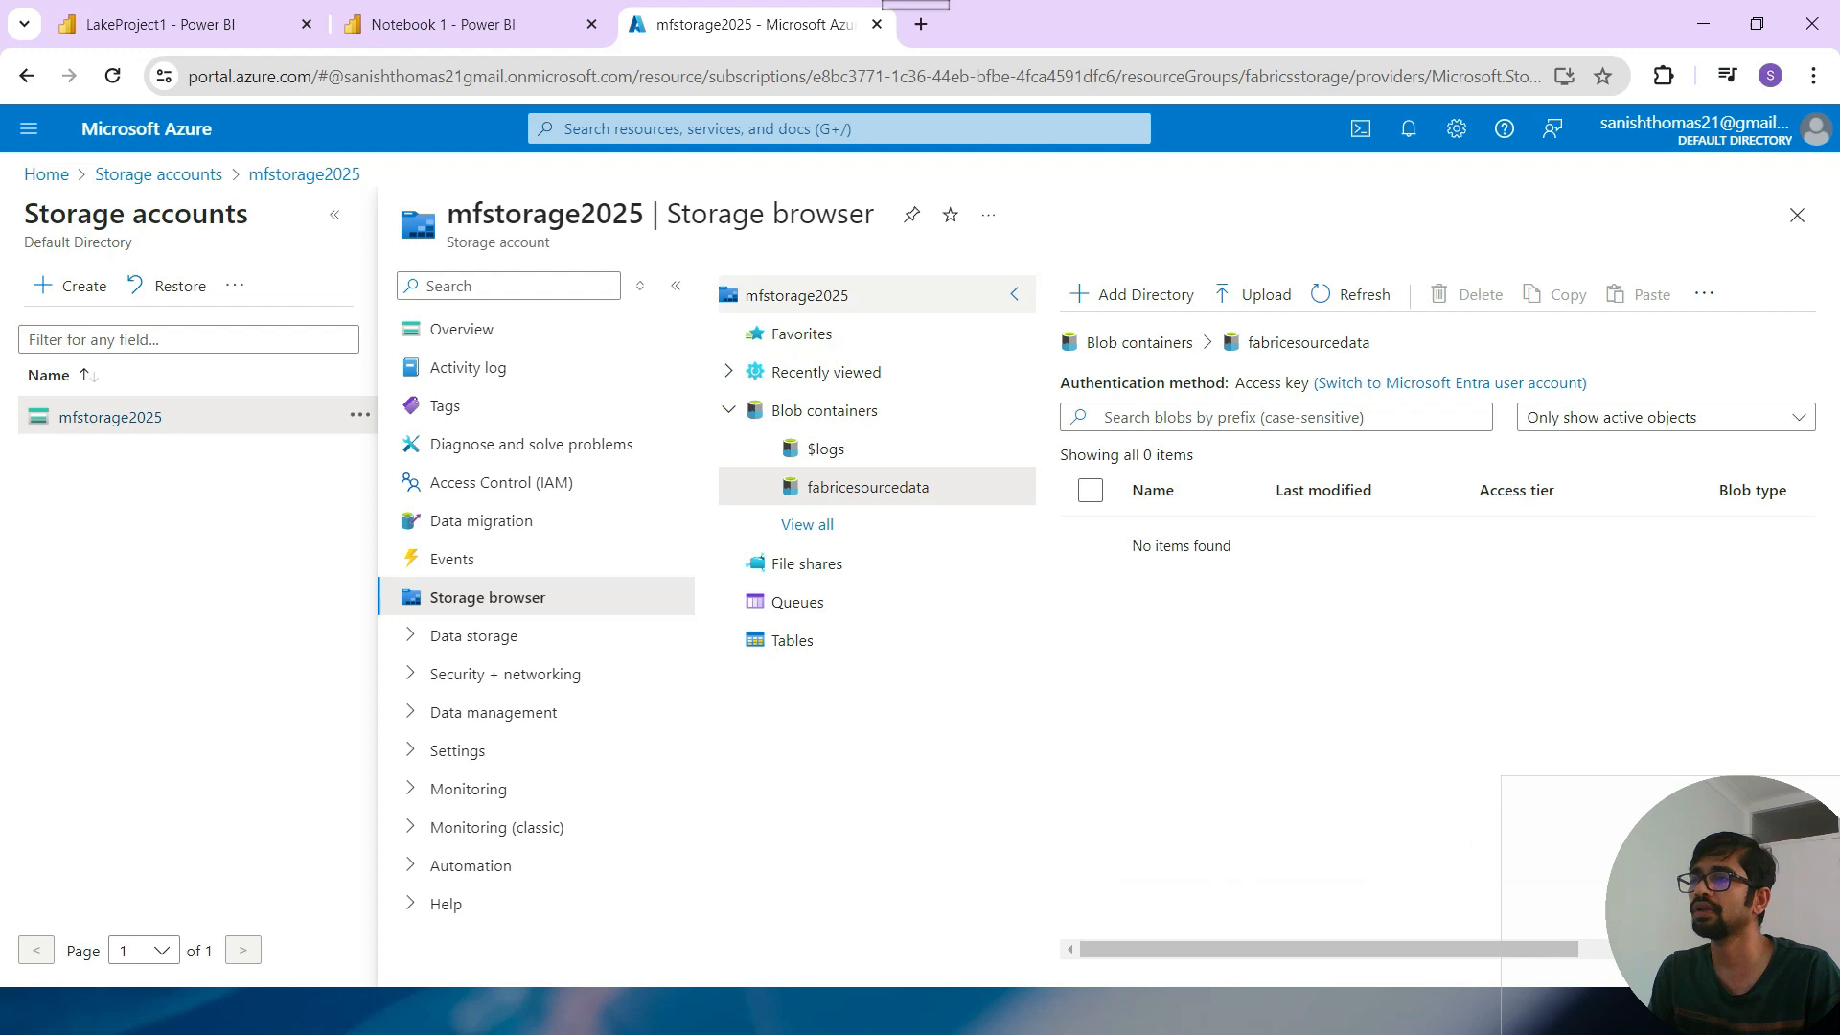
left_click(1013, 294)
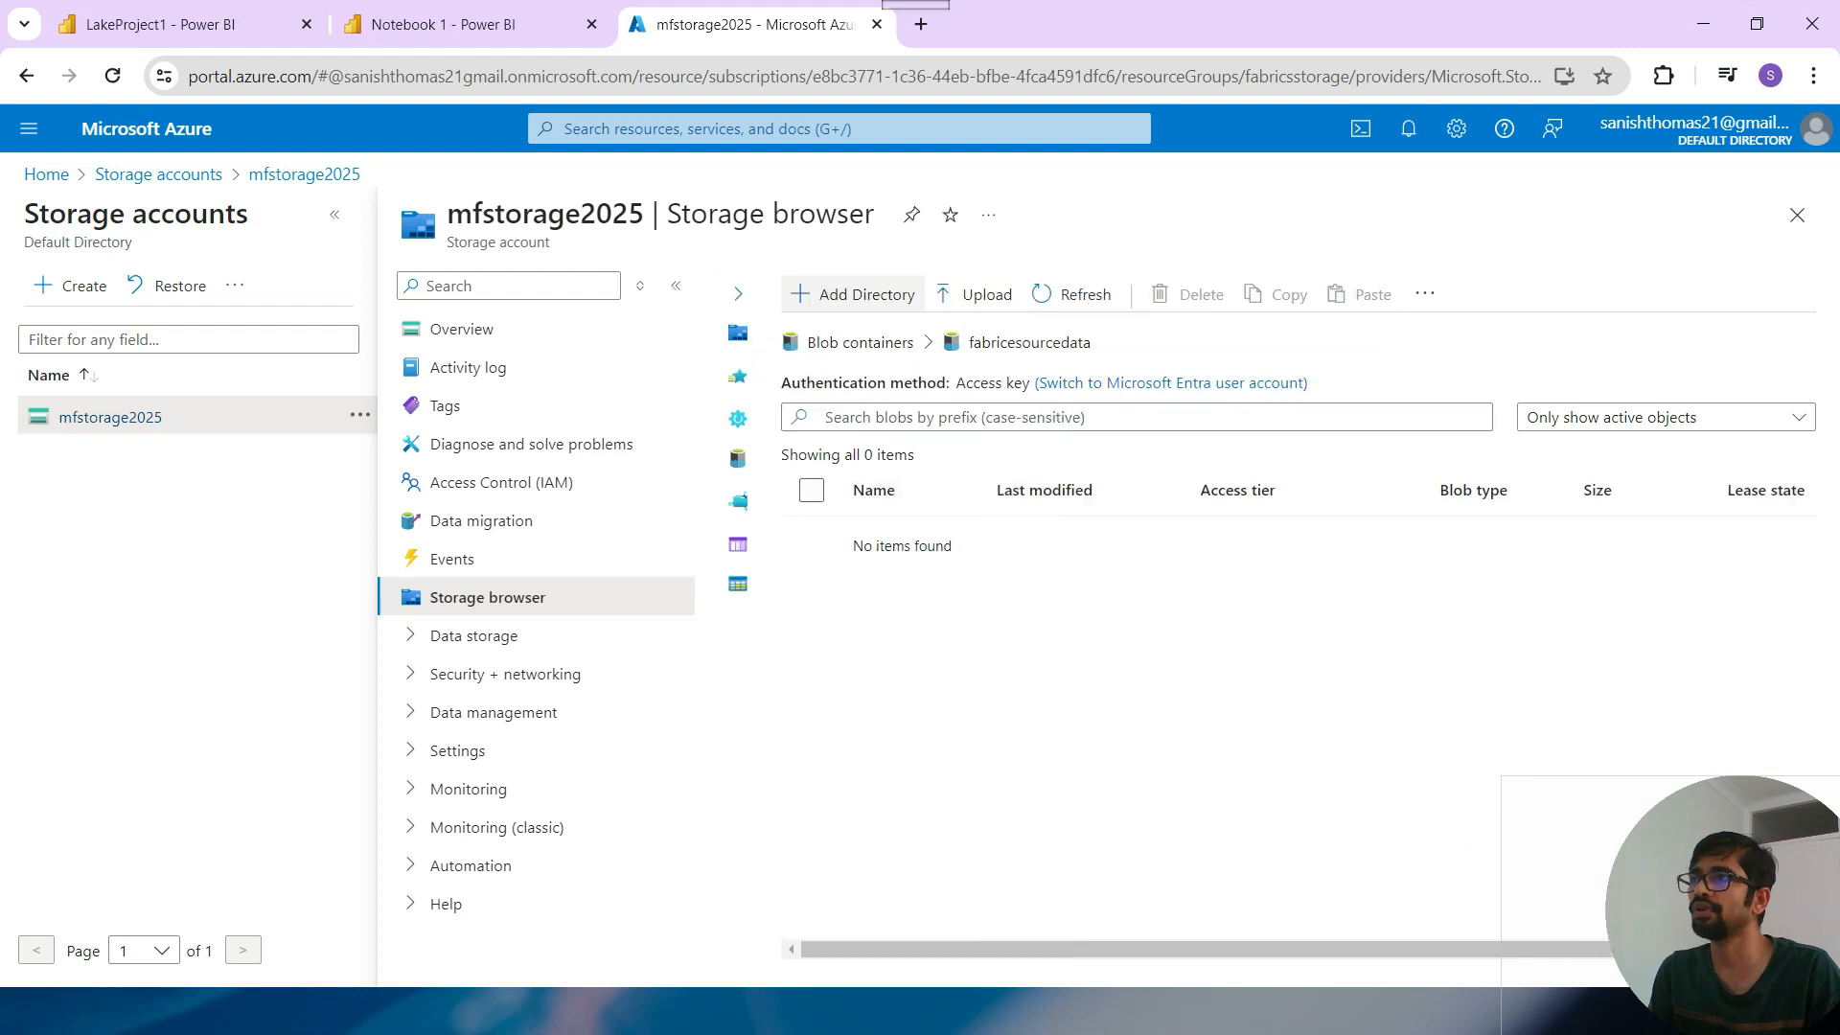
Upload Transaction Category File.csv to the fabricesourcedata container.
left_click(974, 294)
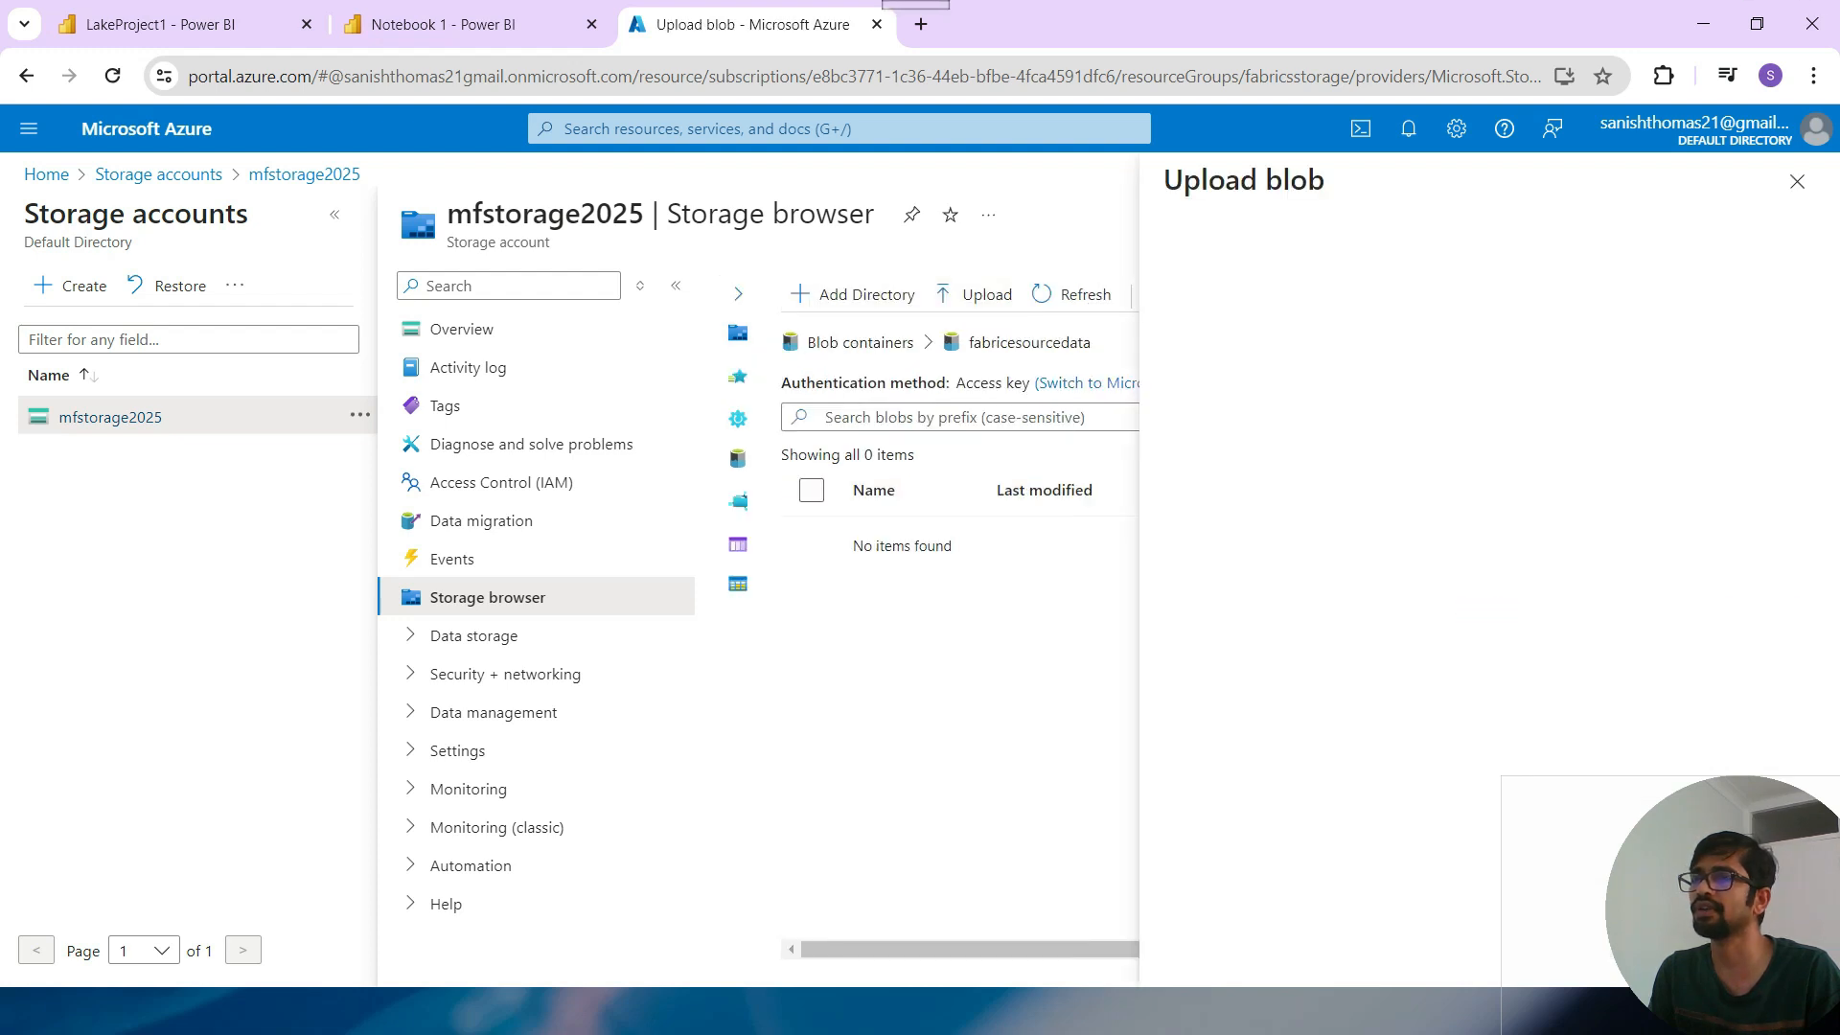
left_click(1490, 416)
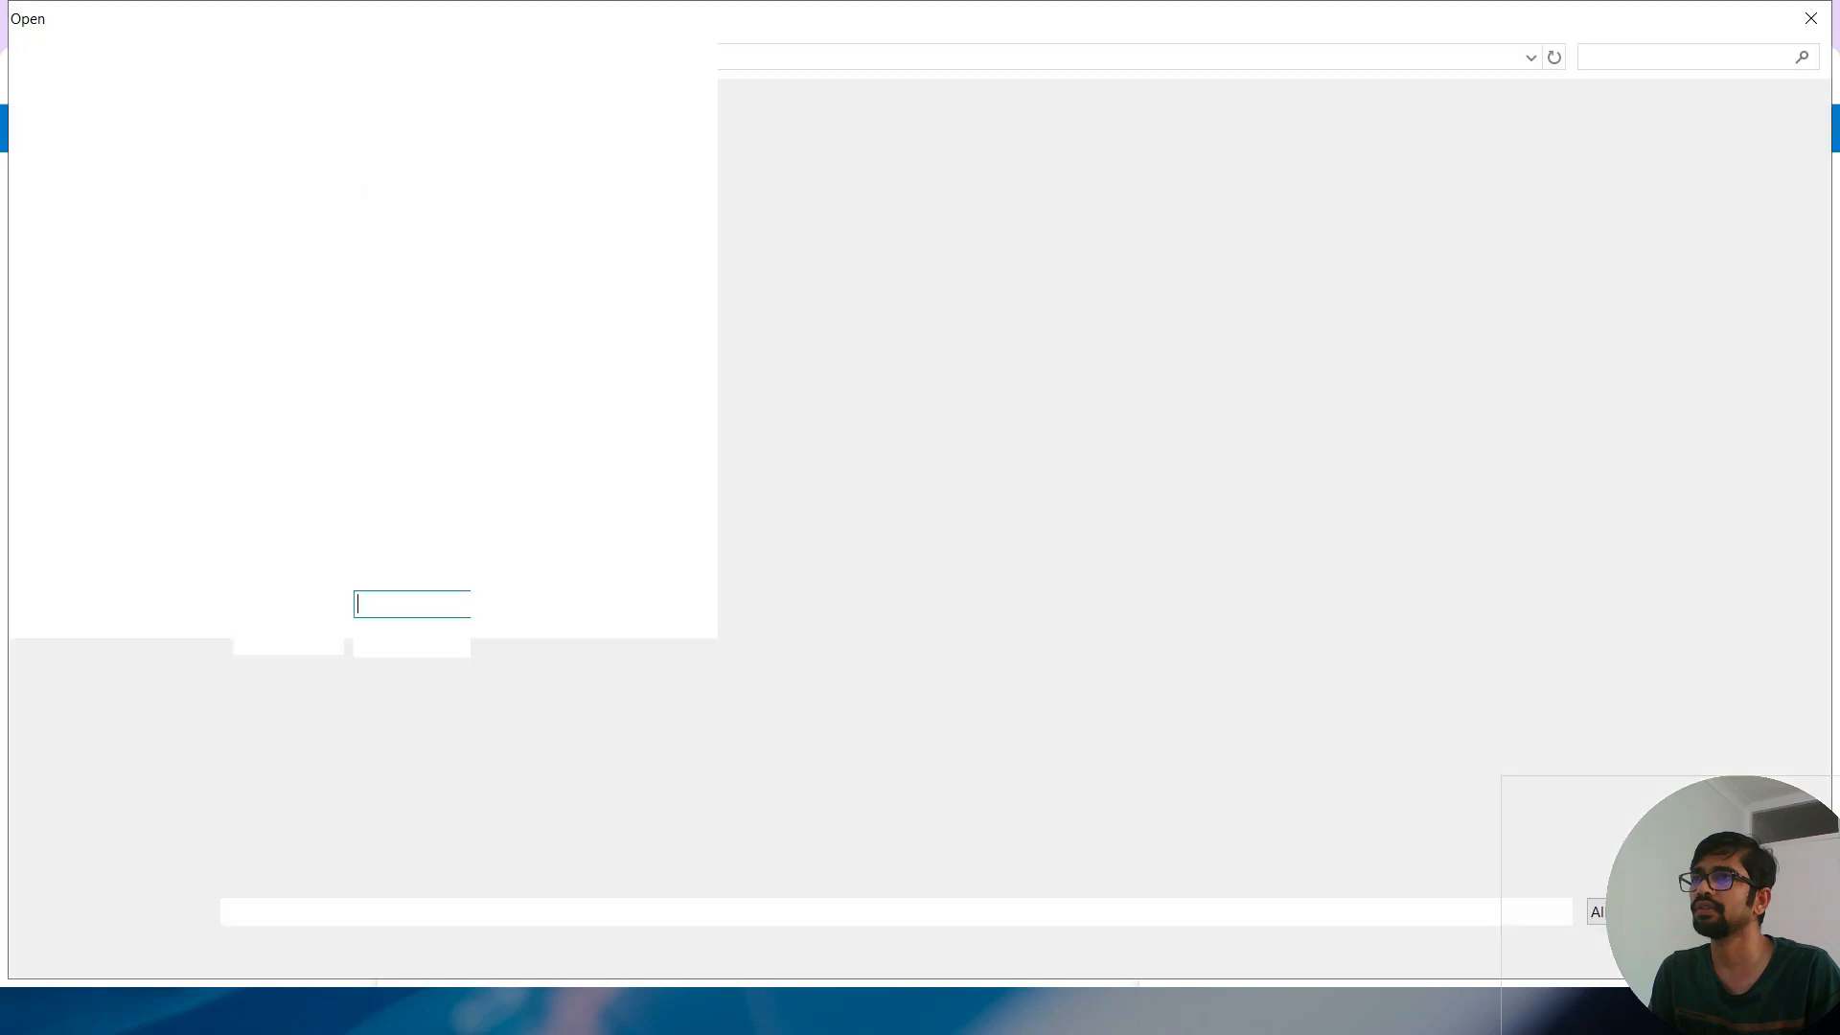
double_click(354, 297)
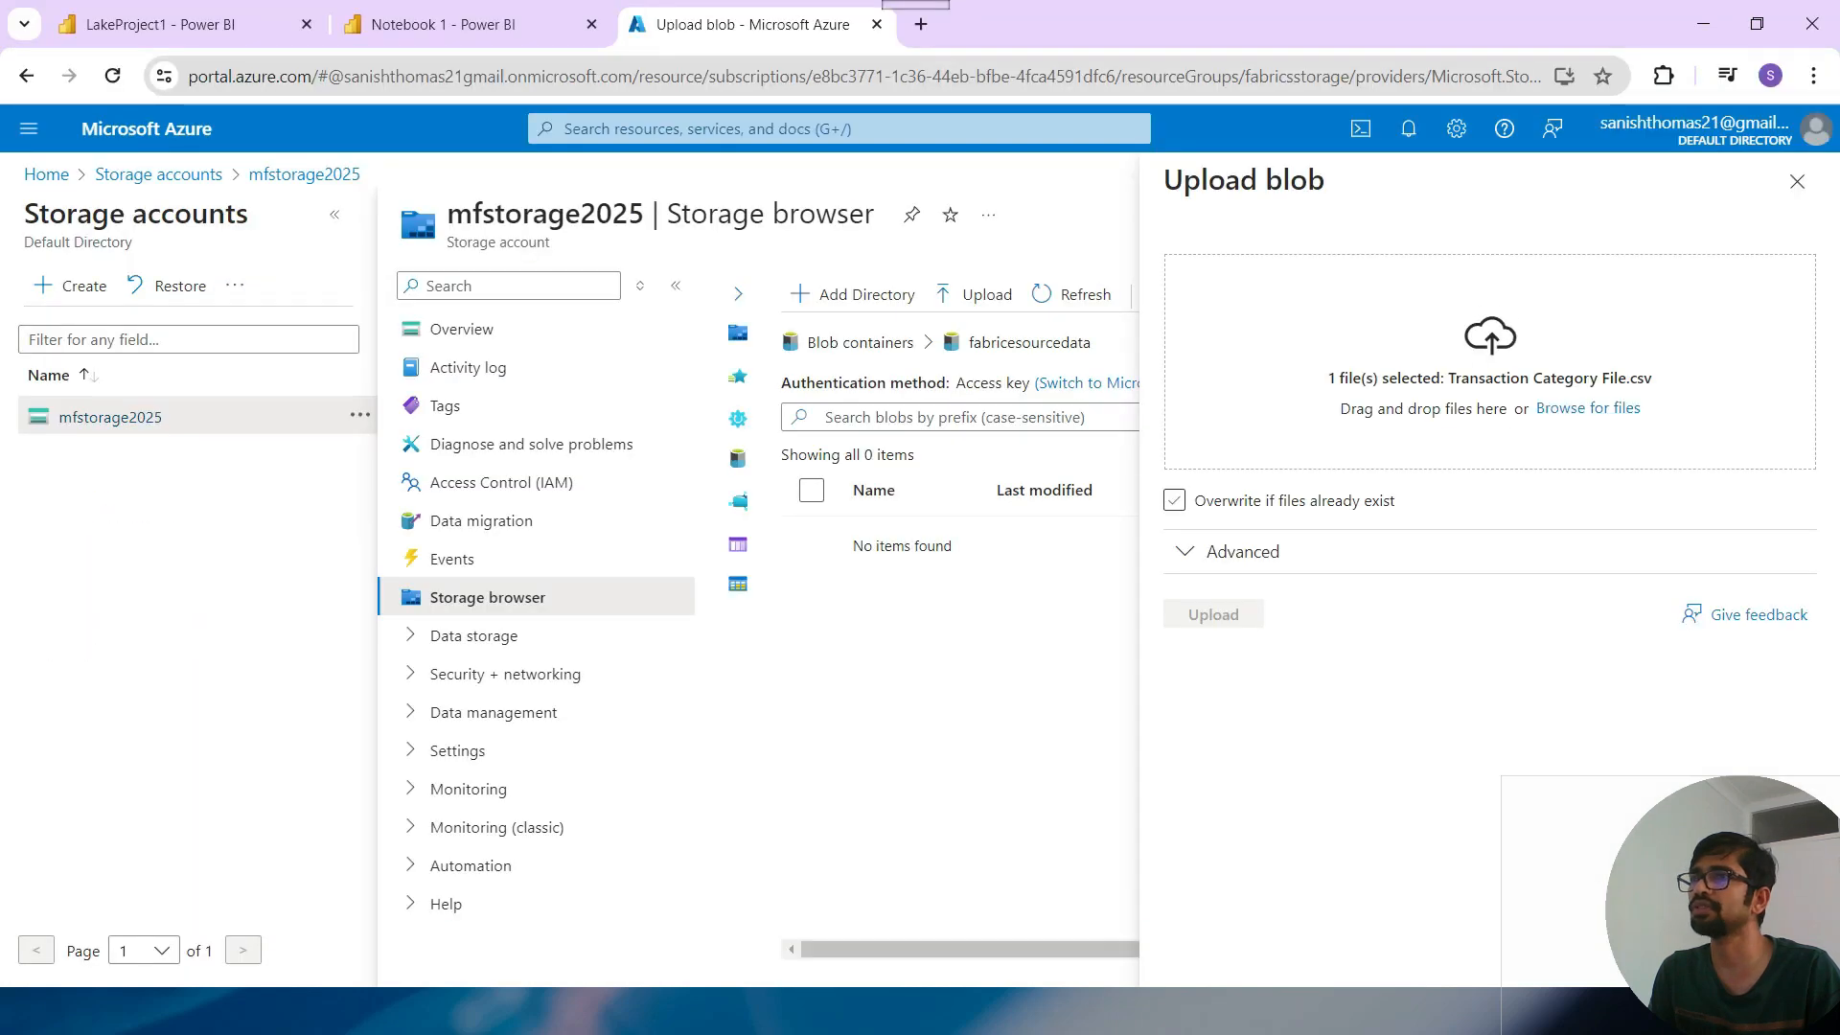
left_click(1213, 614)
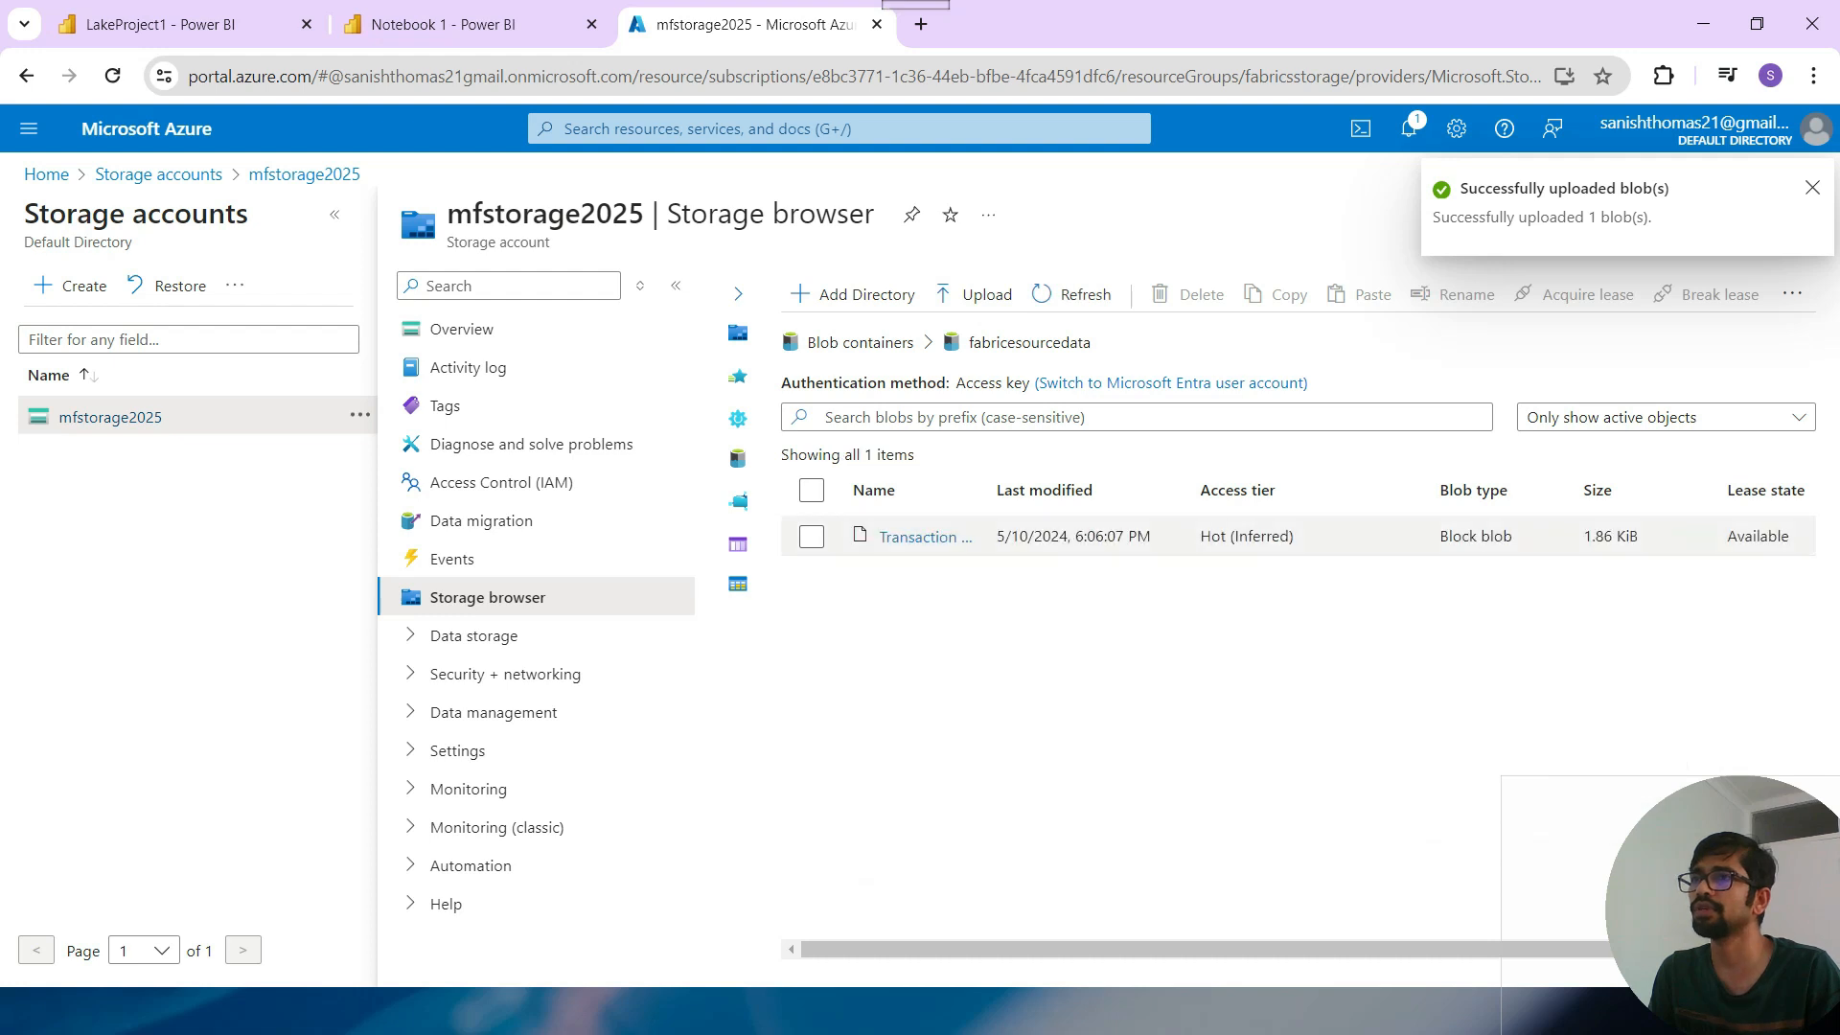
Open the properties of the uploaded Transaction Category File.csv blob and copy its URL.
left_click_drag(1198, 949, 1284, 949)
left_click(1791, 536)
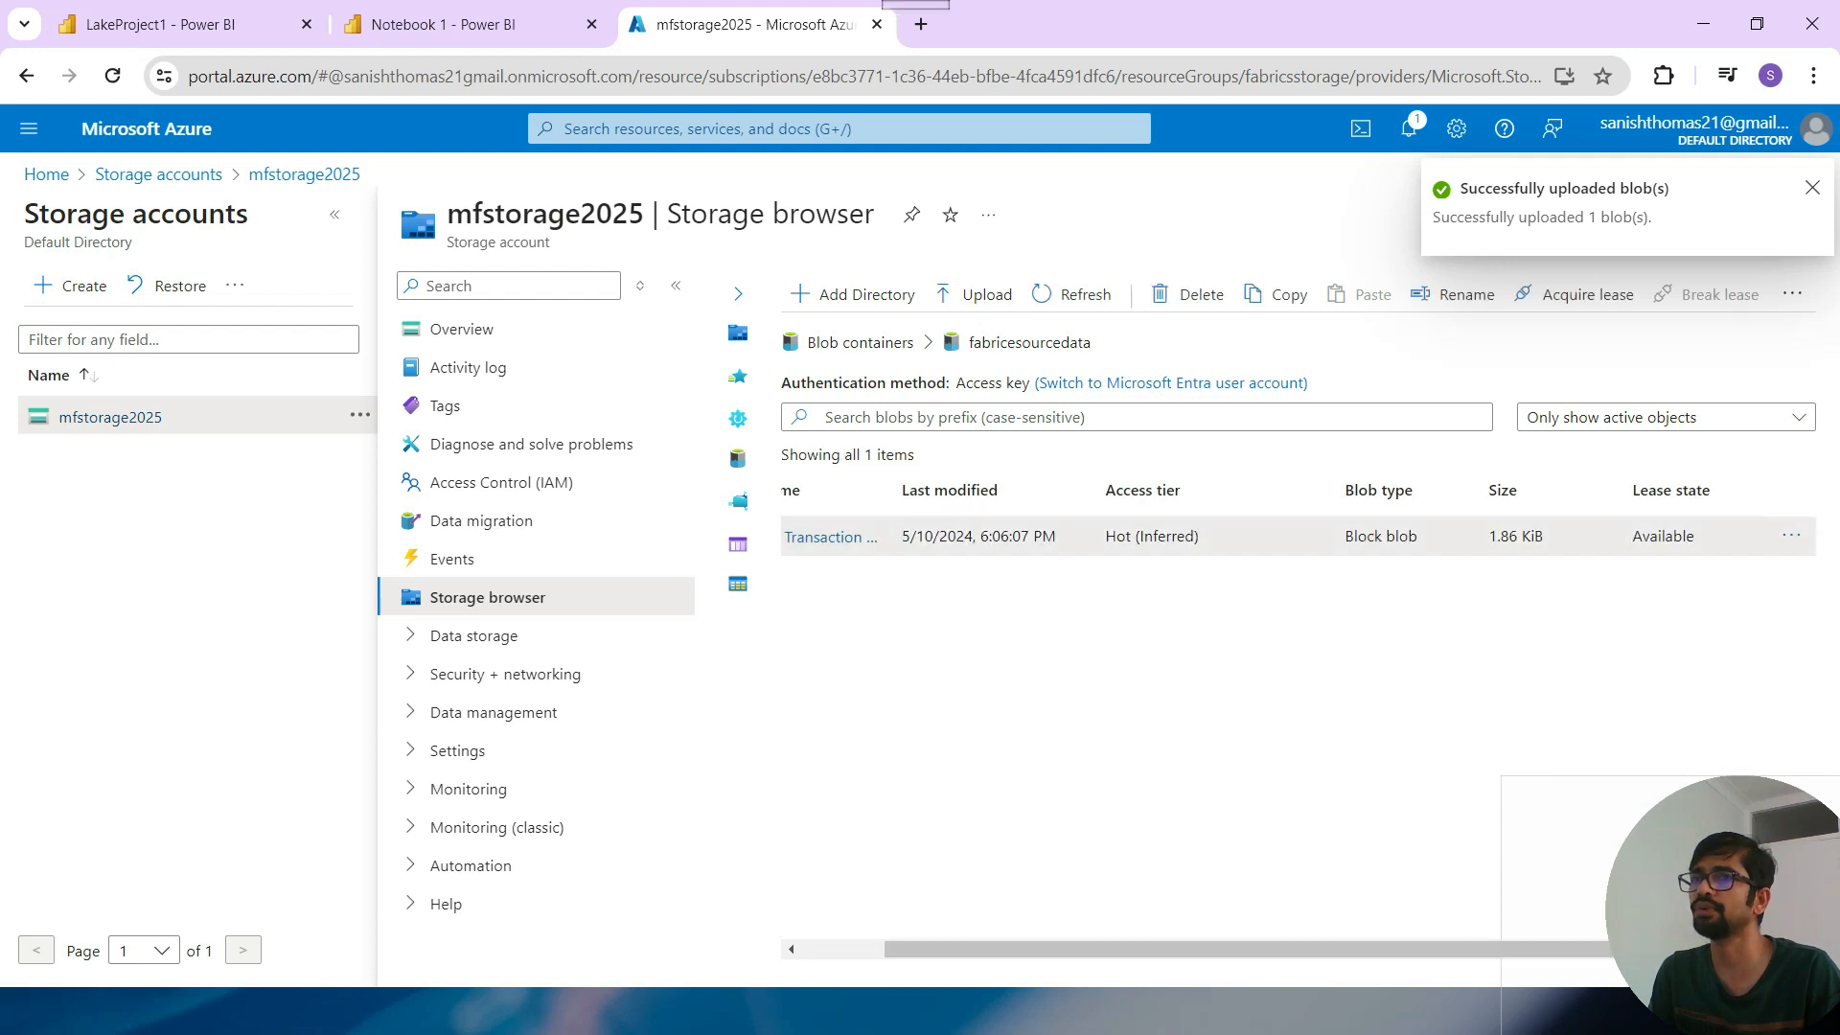
left_click(1651, 569)
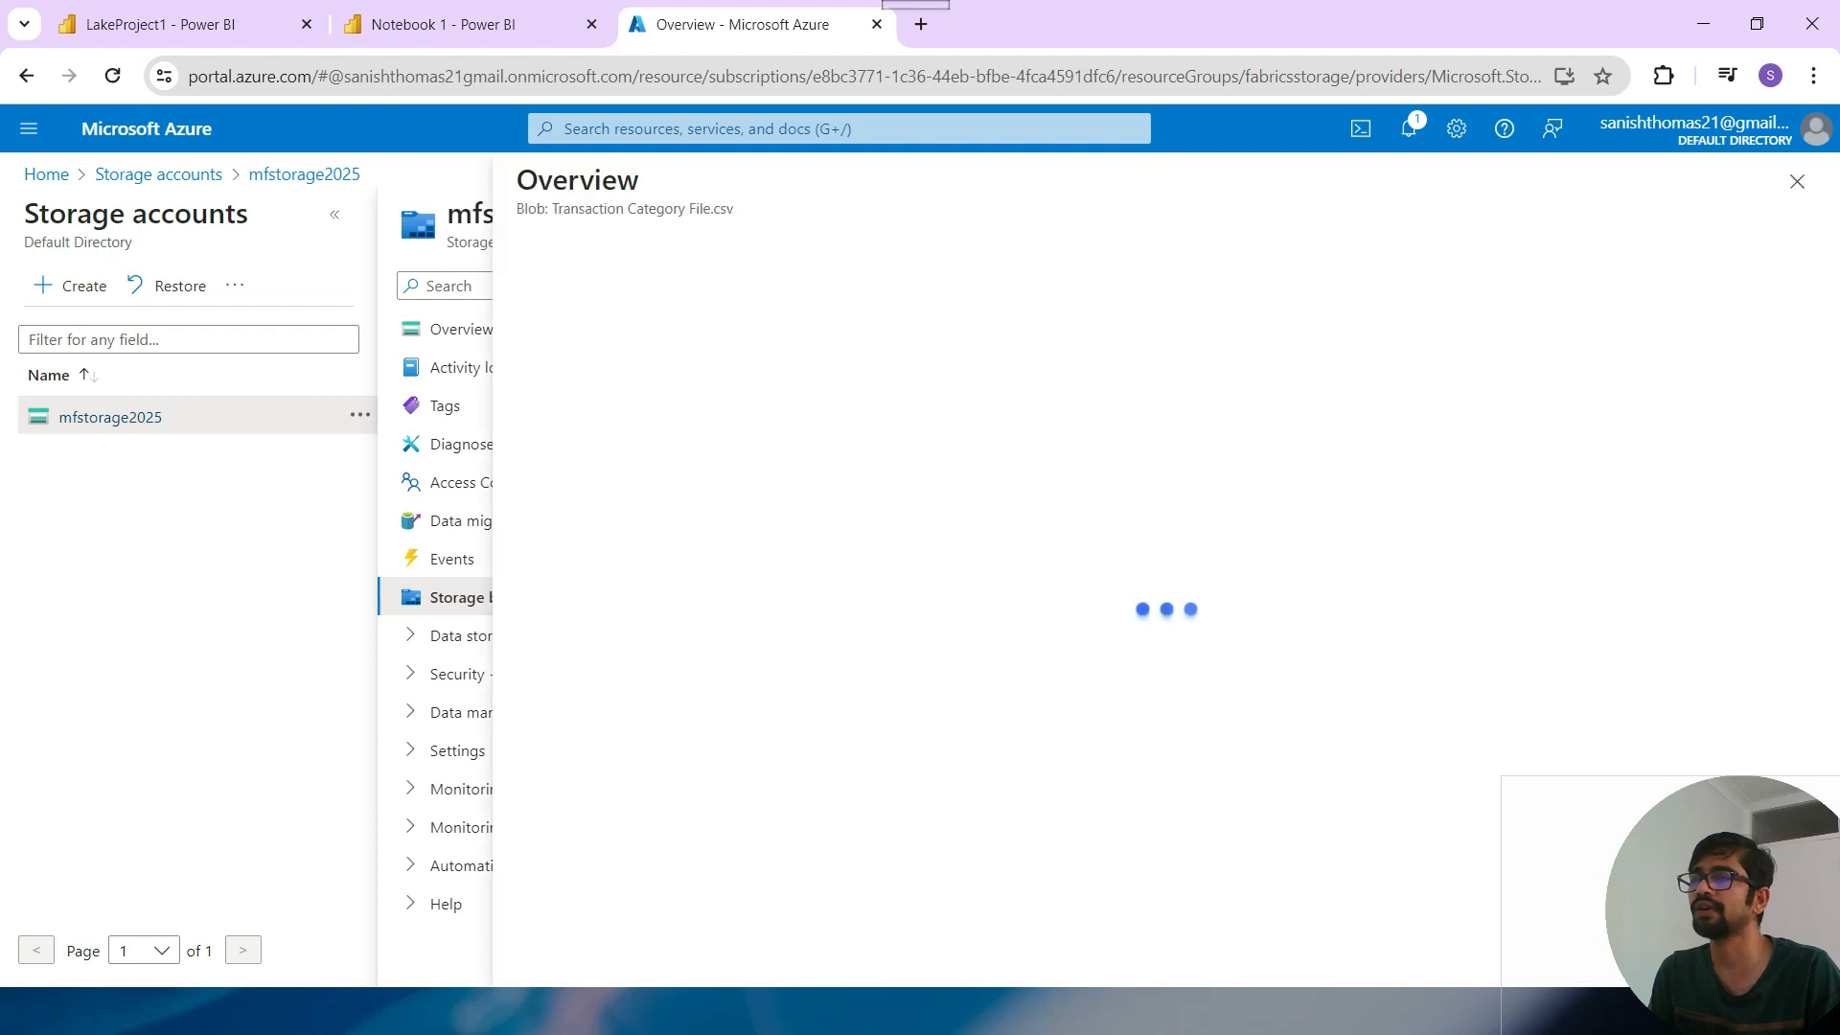
left_click(1019, 330)
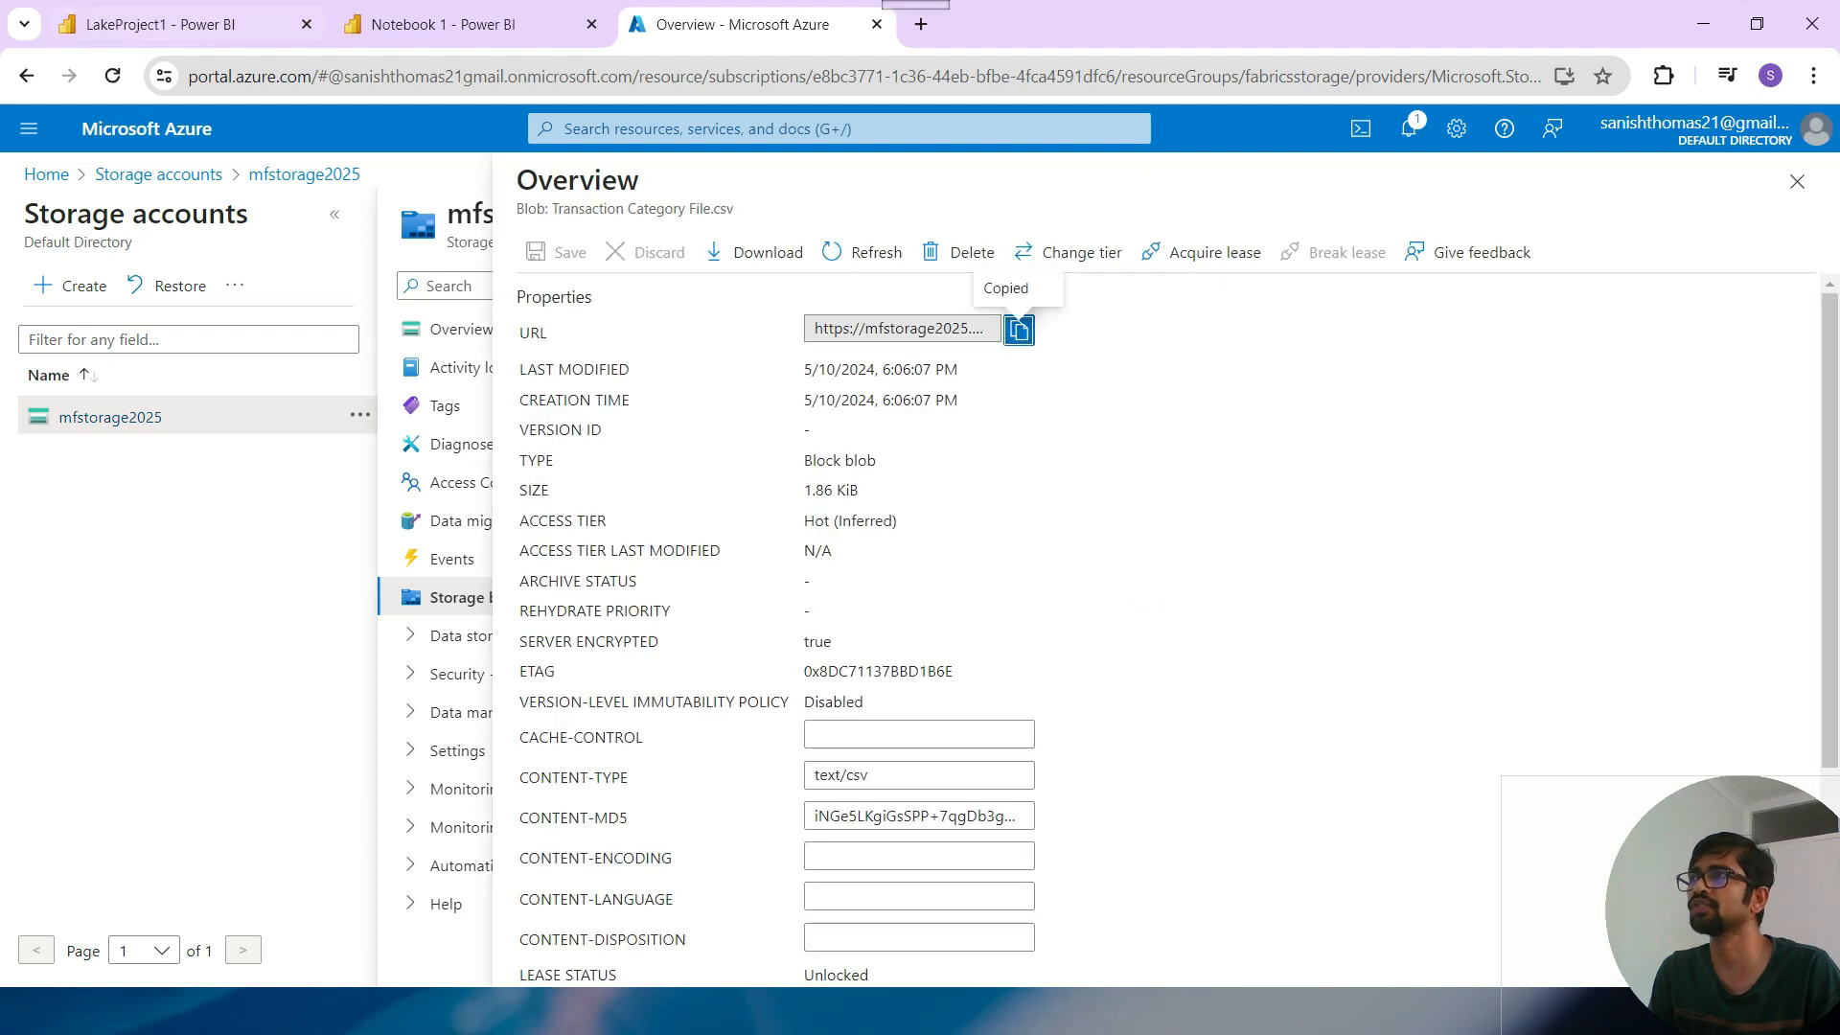
Paste the blob URL into the LakeProject1 shortcut's connection settings and remove the file name so it ends at fabricesourcedata/.
left_click(158, 24)
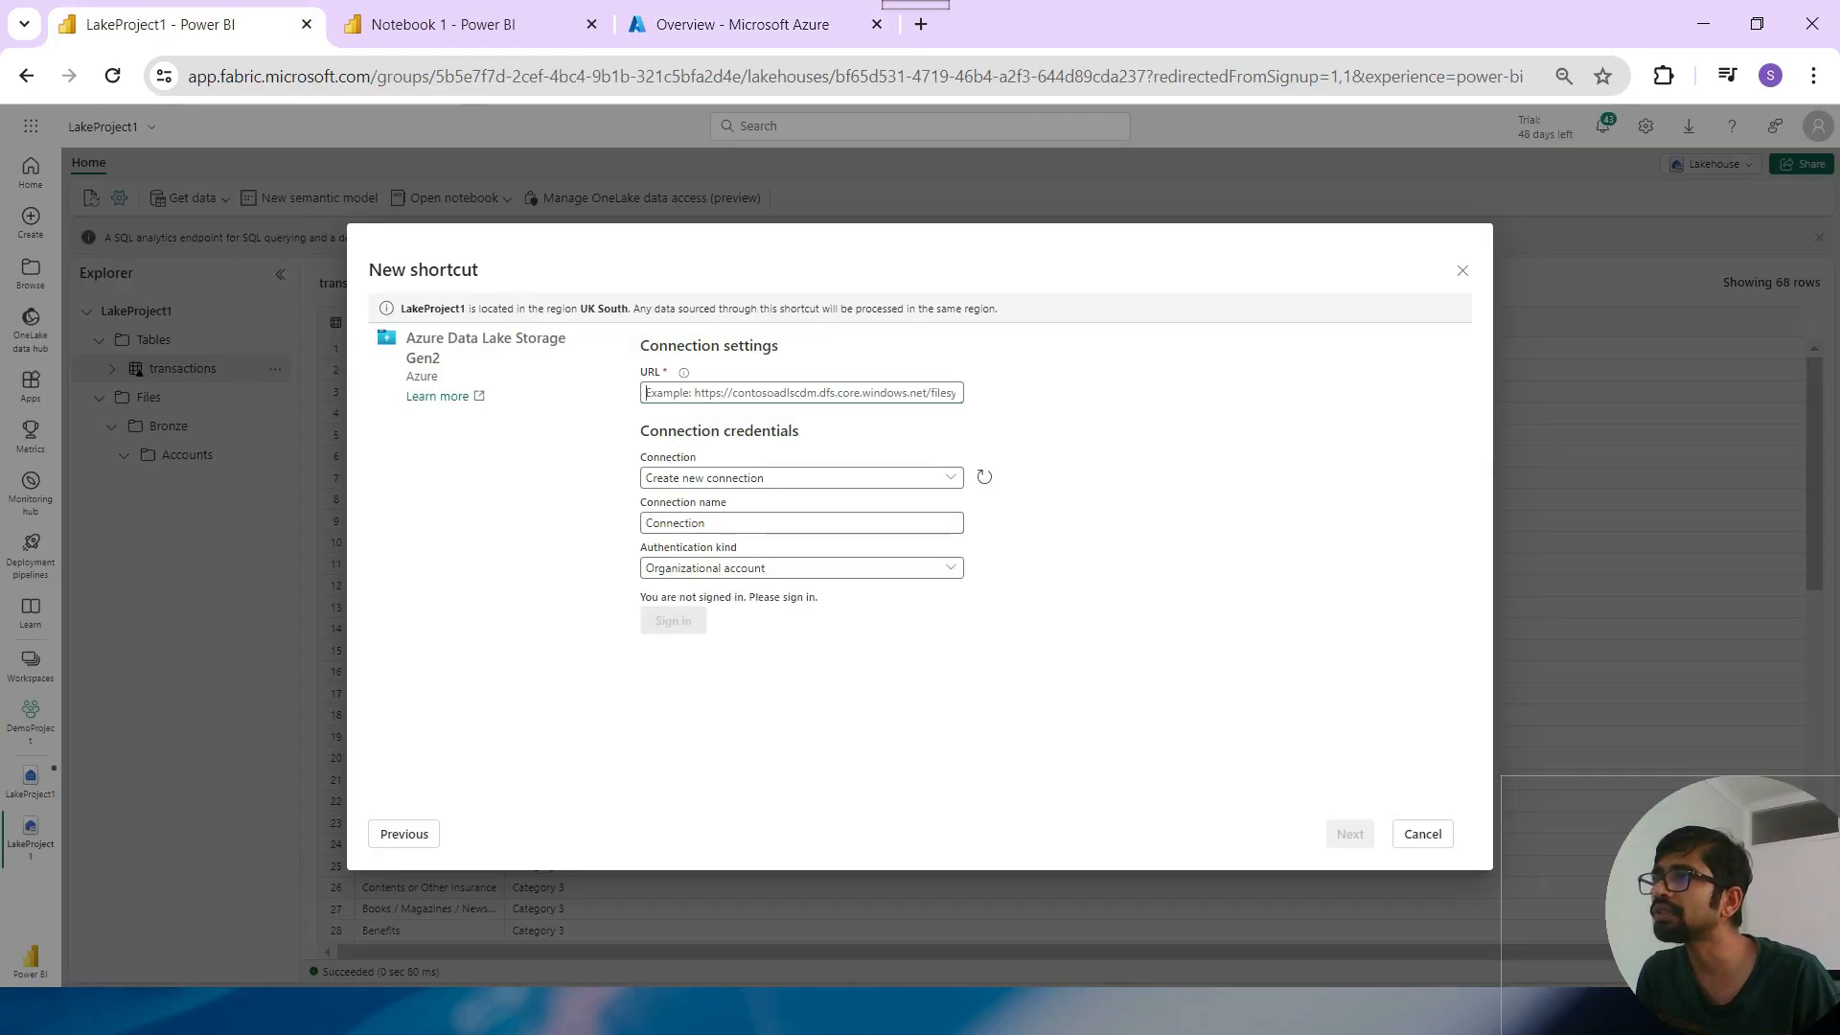
key("ctrl+v")
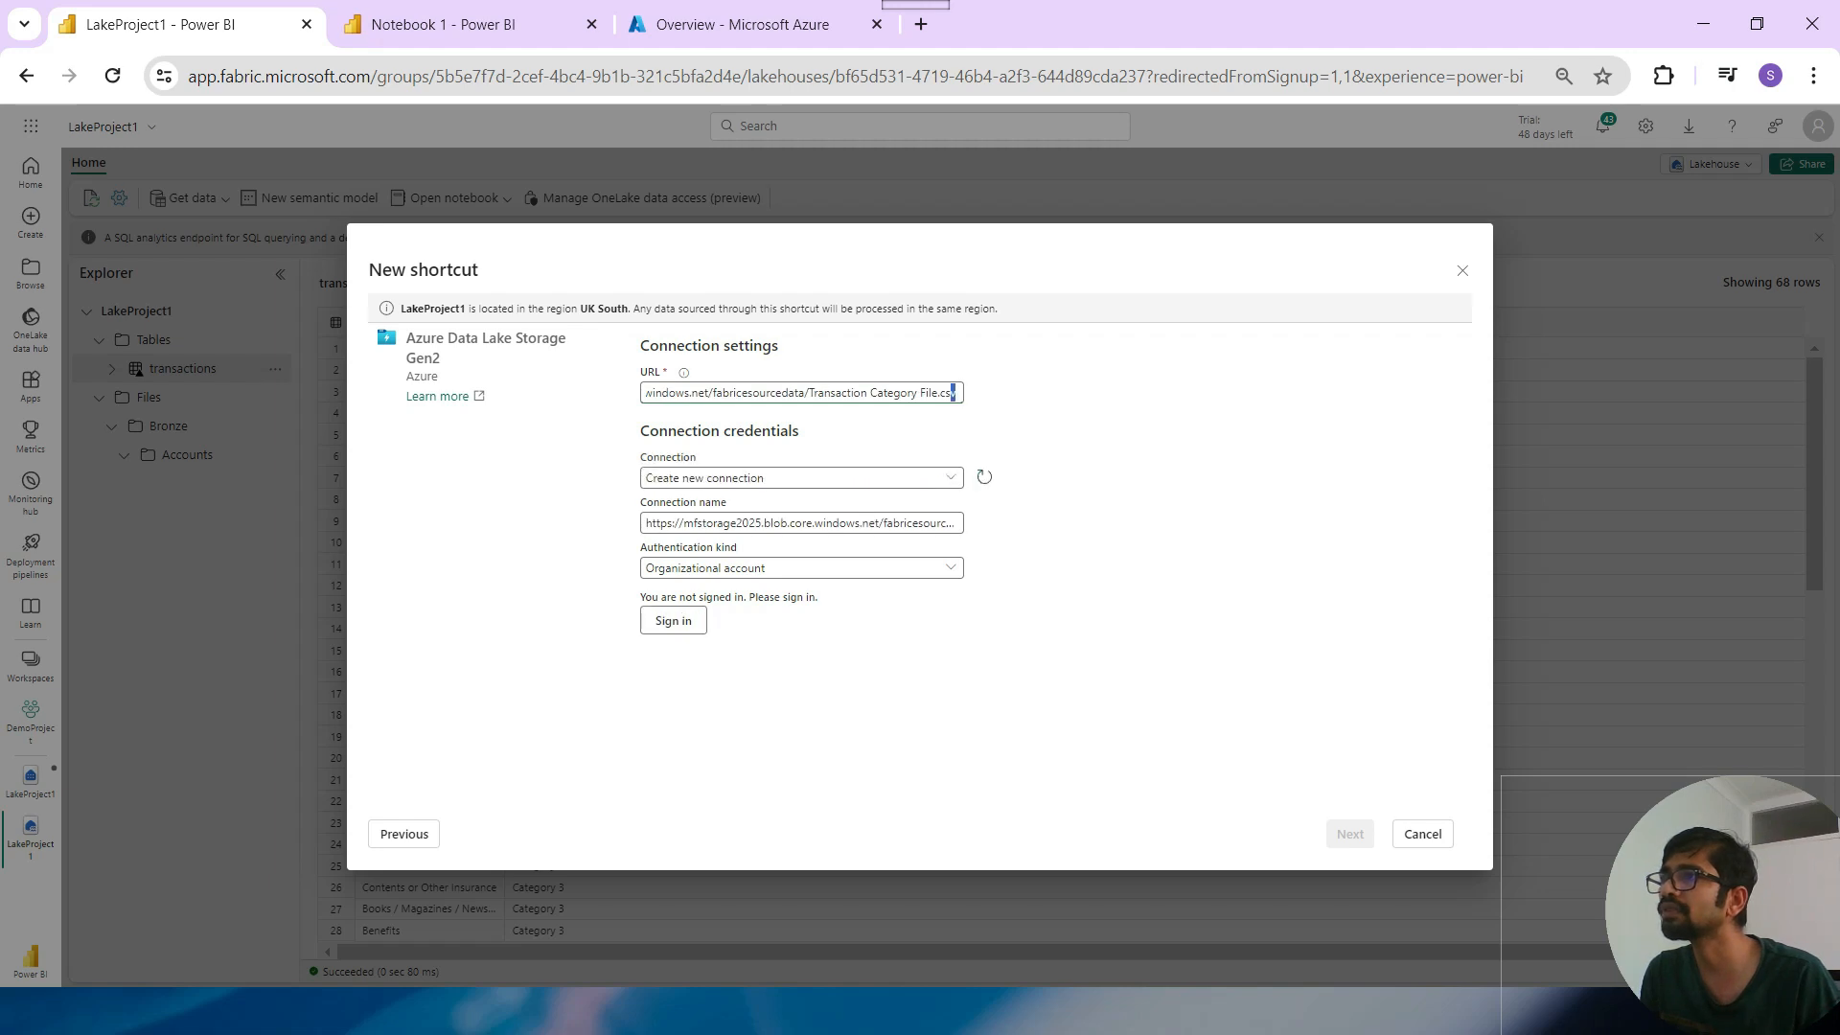
key("shift+Left")
key("shift+Left")
key("shift+Left")
key("shift+Left")
key("shift+Left")
key("shift+Left")
key("shift+Left")
key("shift+Left")
key("shift+Left")
key("shift+Left")
key("shift+Left")
key("shift+Left")
key("shift+Left")
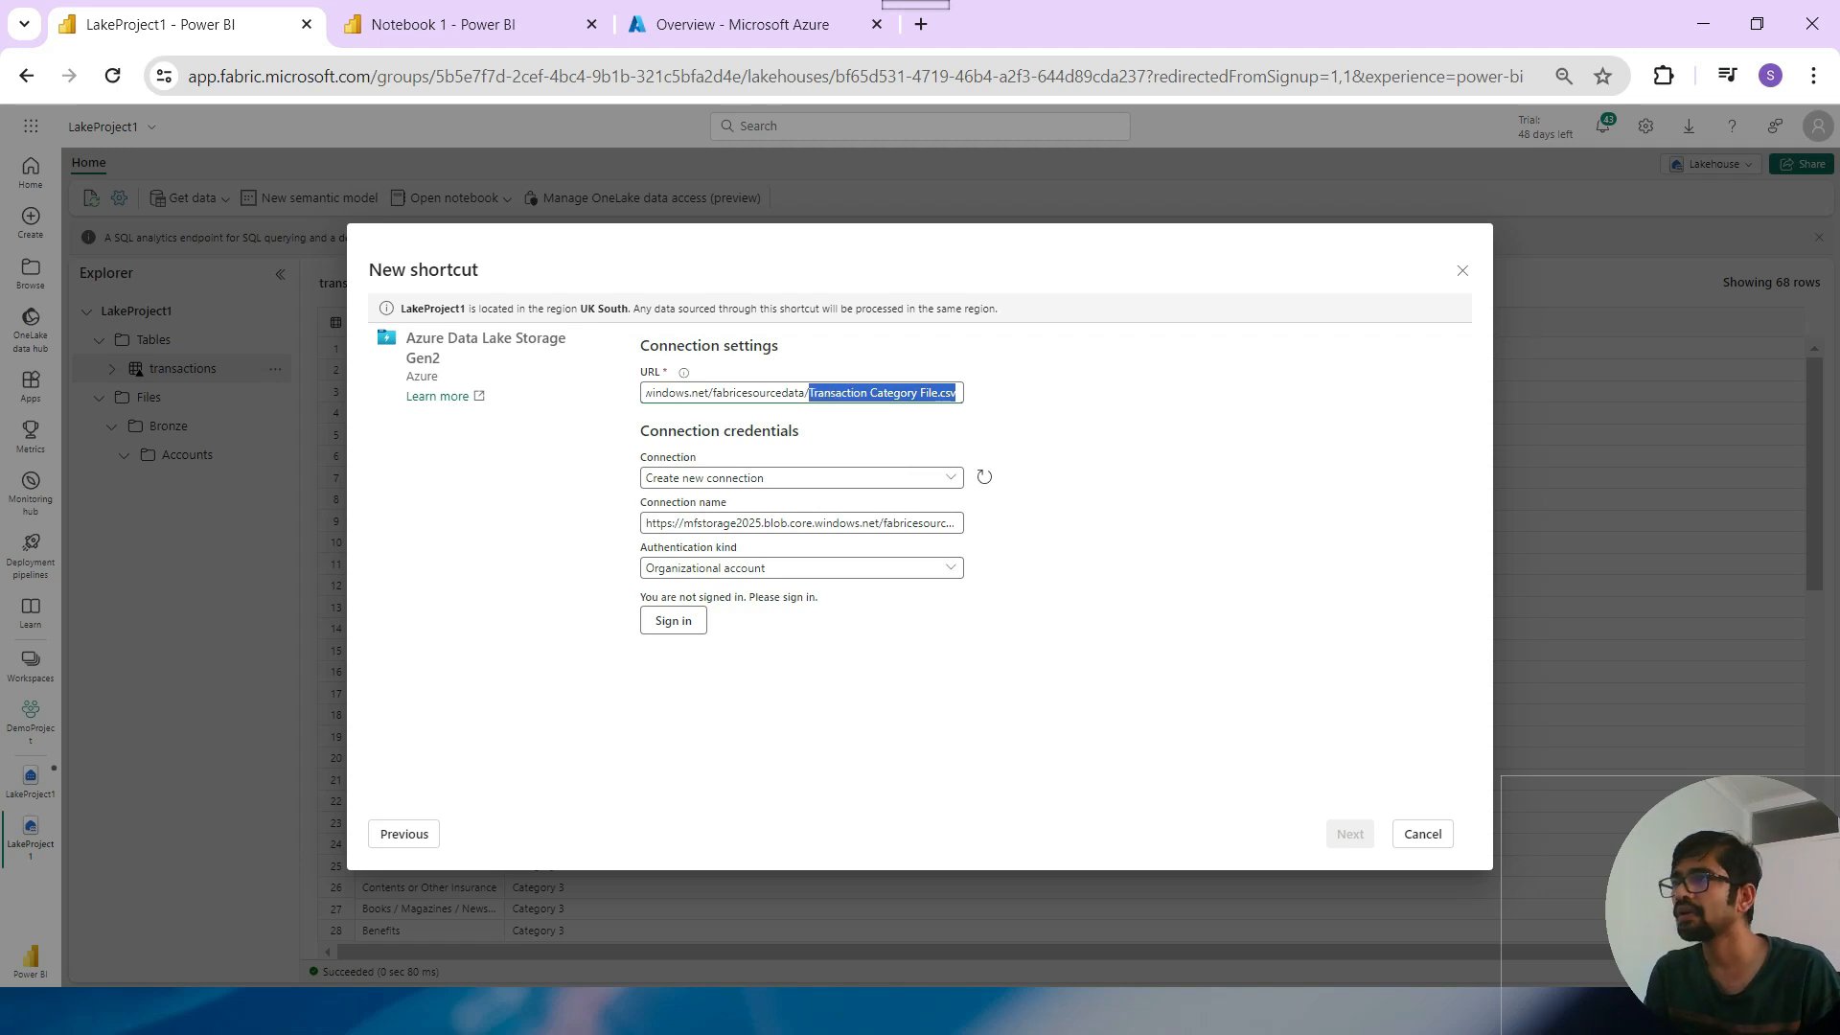
key("BackSpace")
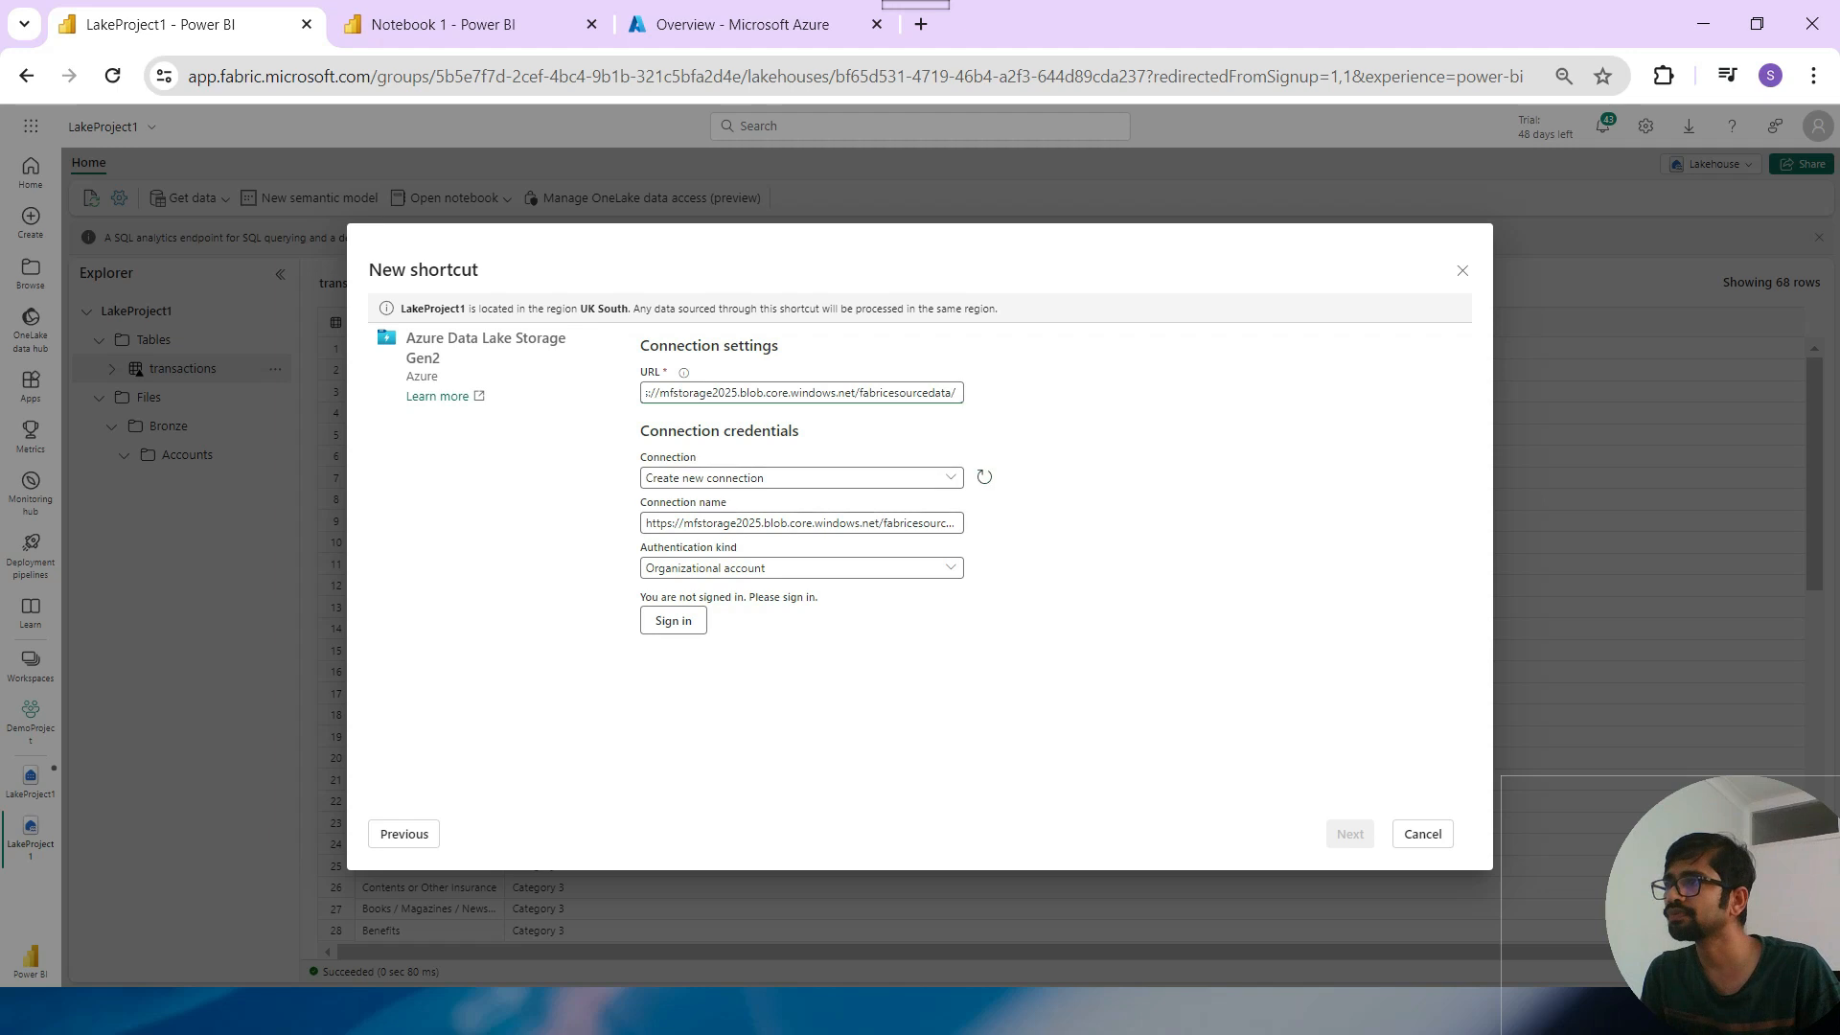
Try to sign in to the new shortcut connection using the Organizational account authentication kind.
left_click(801, 477)
left_click(801, 501)
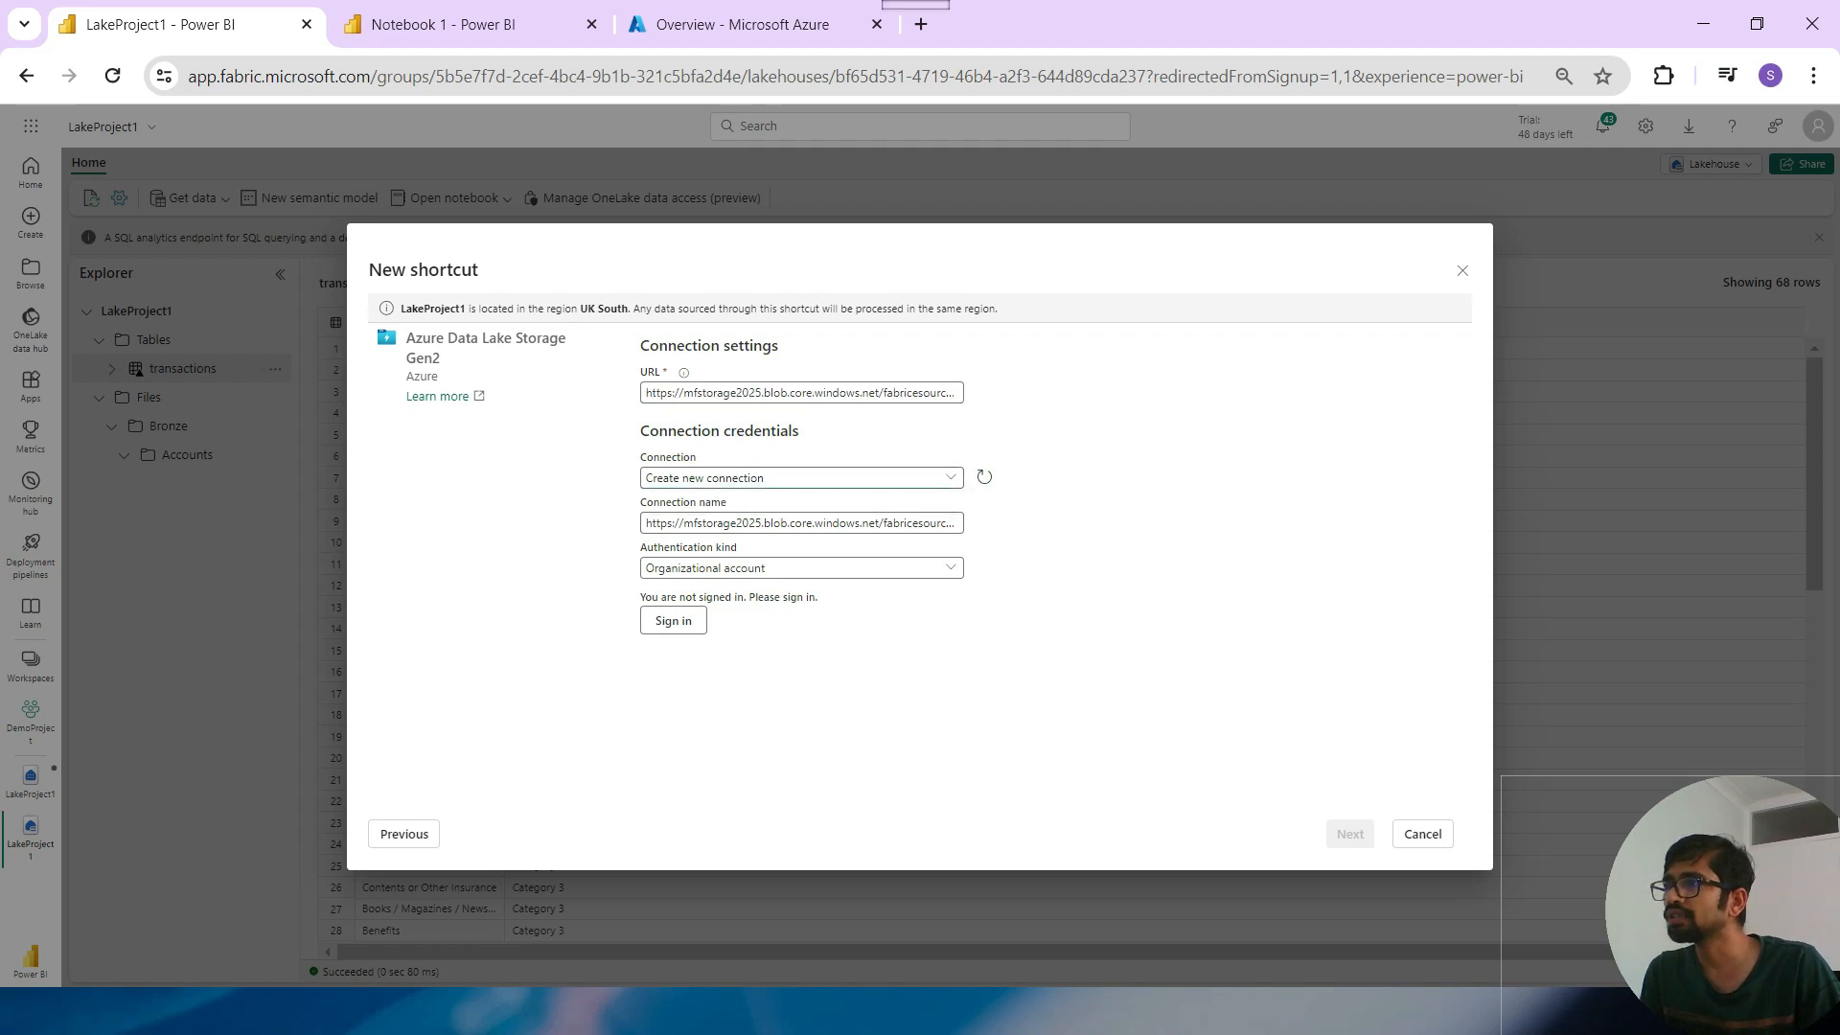
left_click(802, 568)
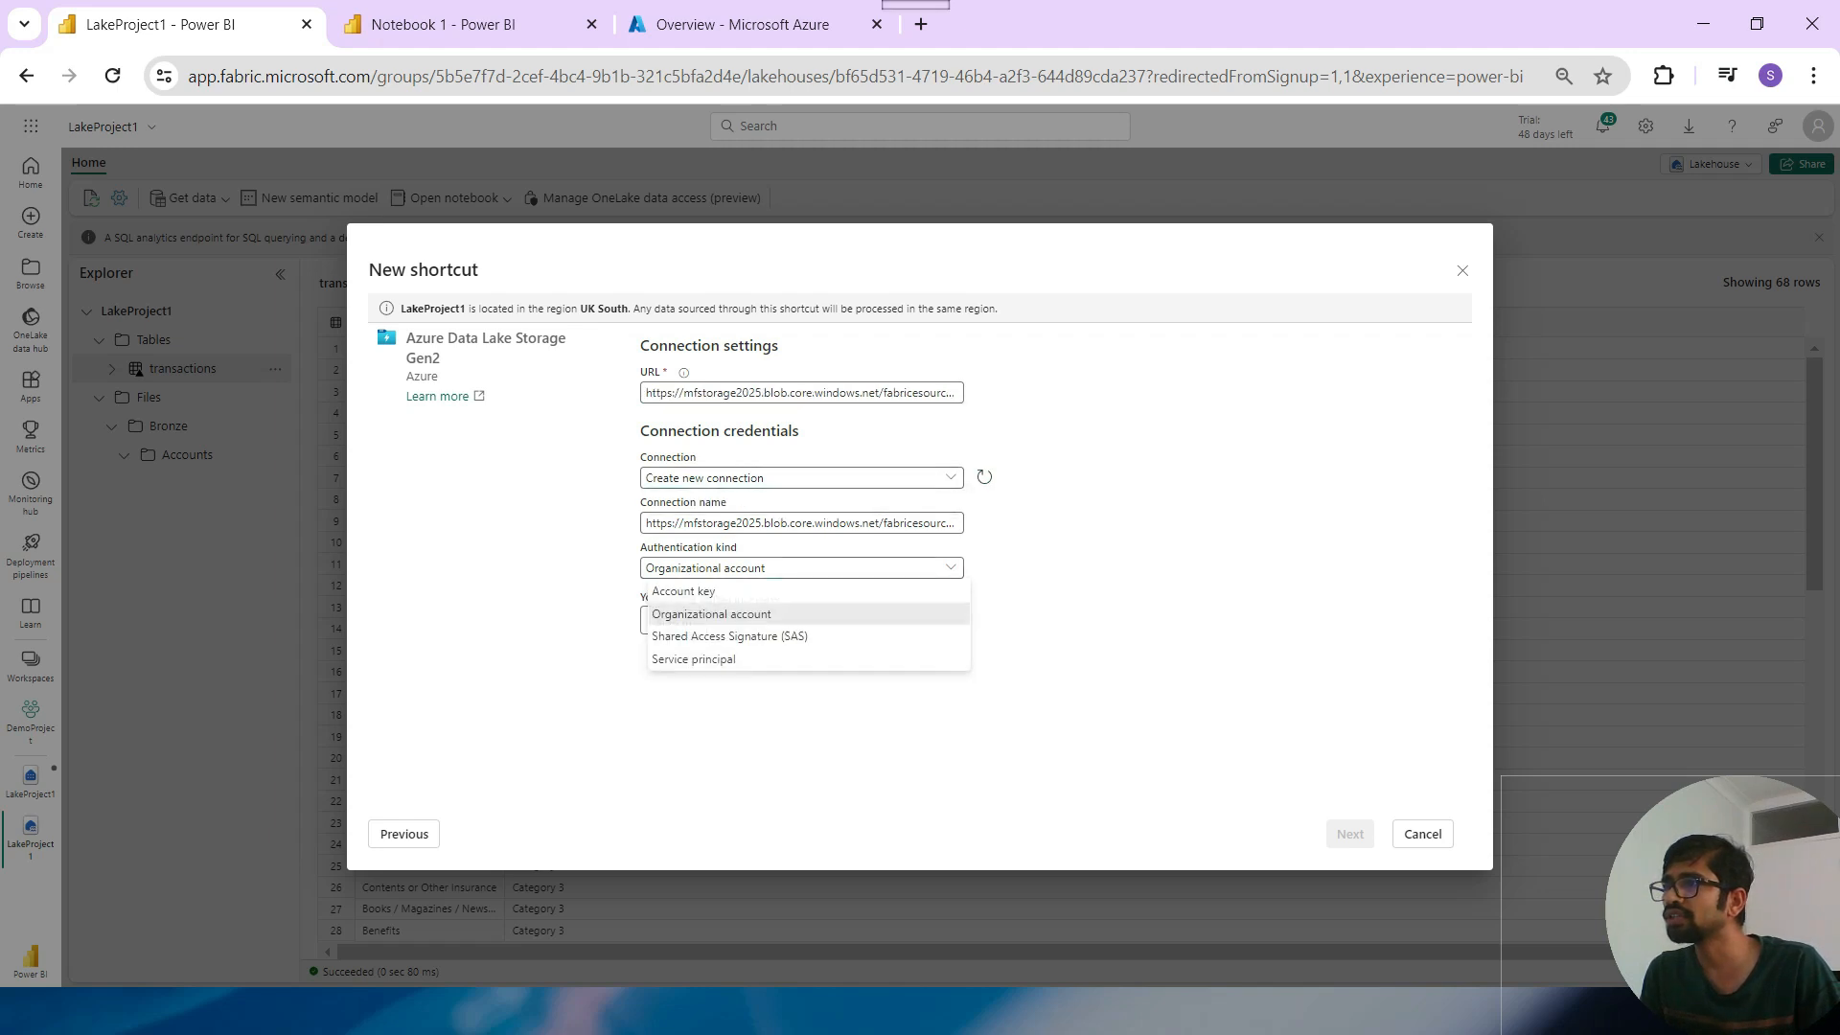
left_click(711, 613)
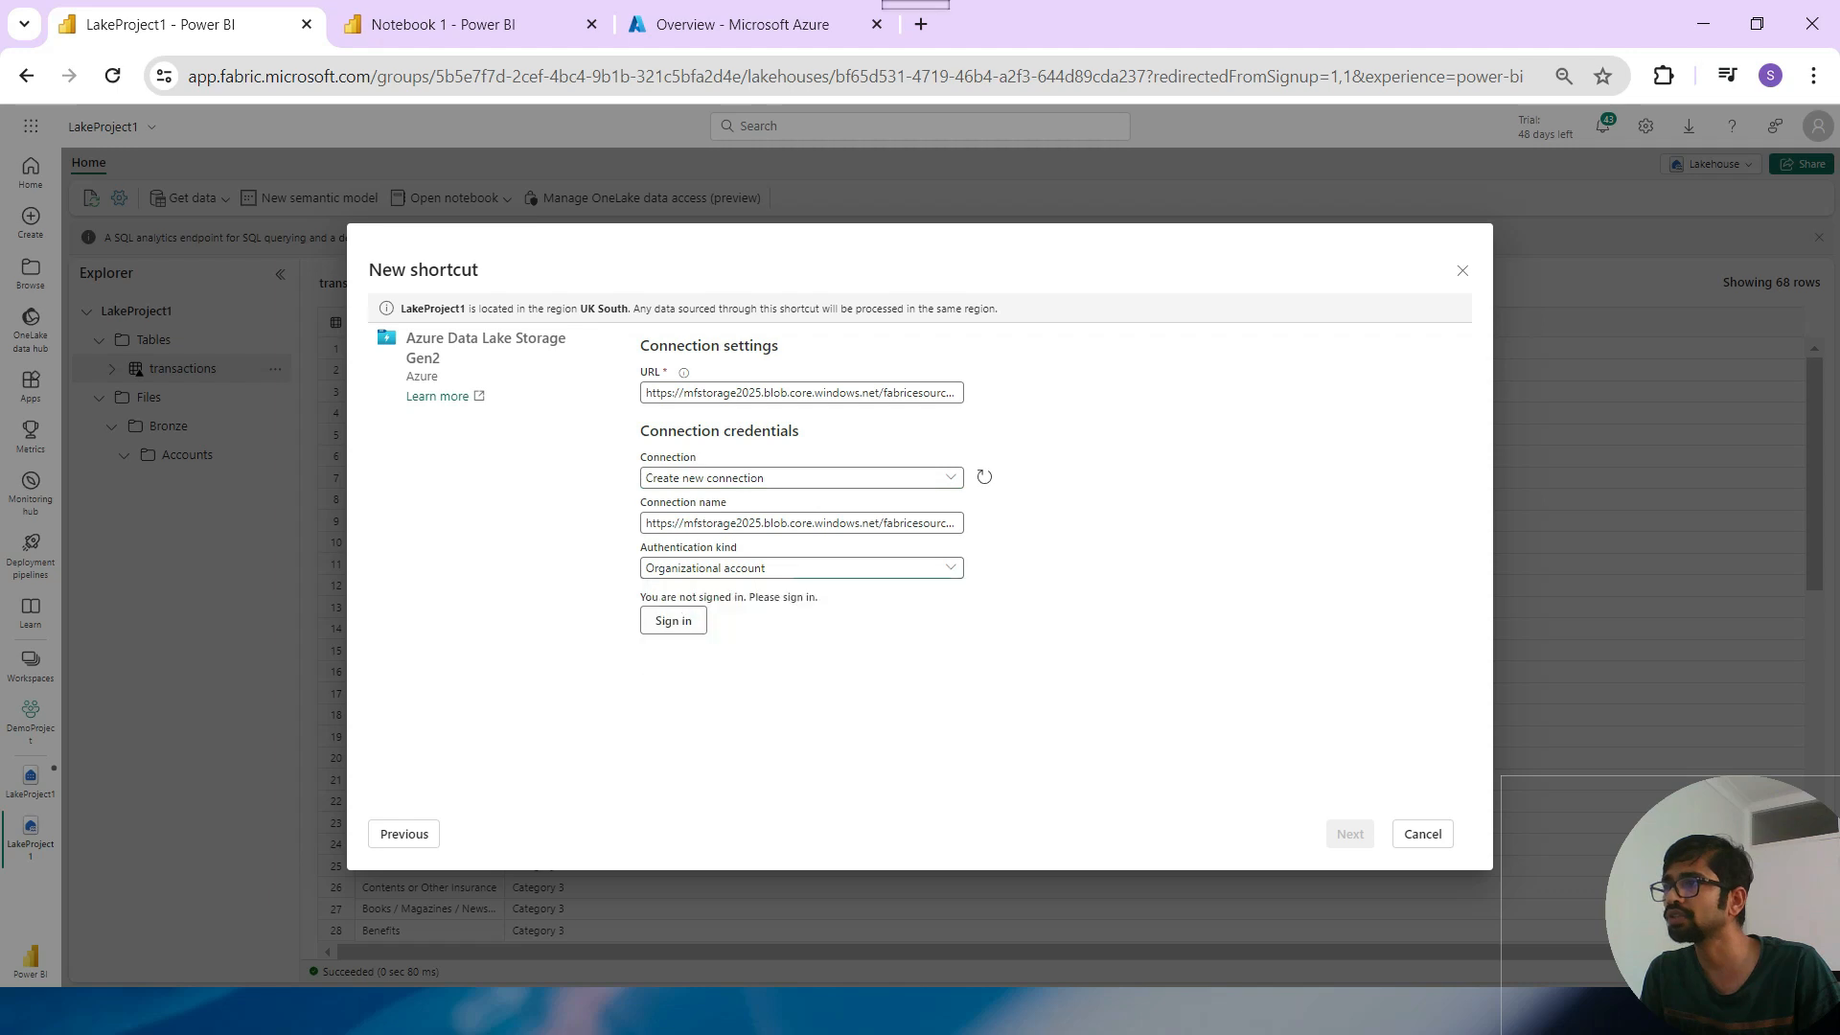
left_click(681, 620)
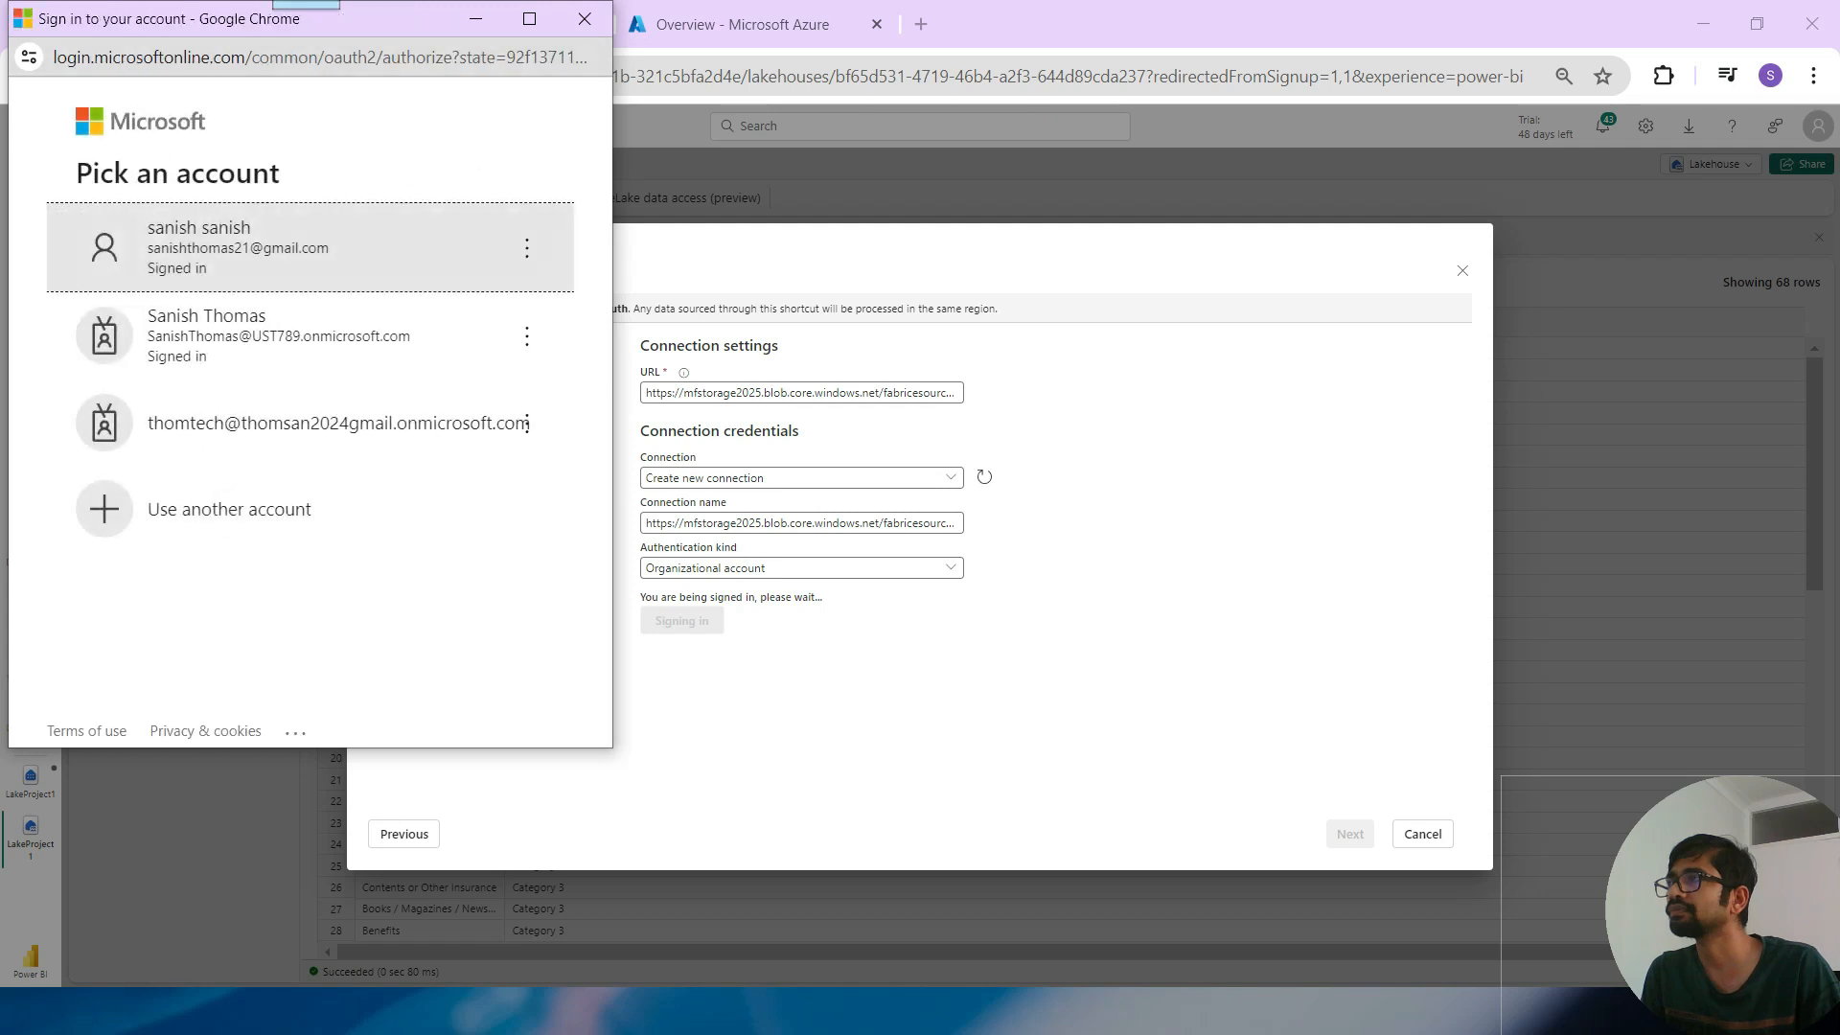
left_click(278, 248)
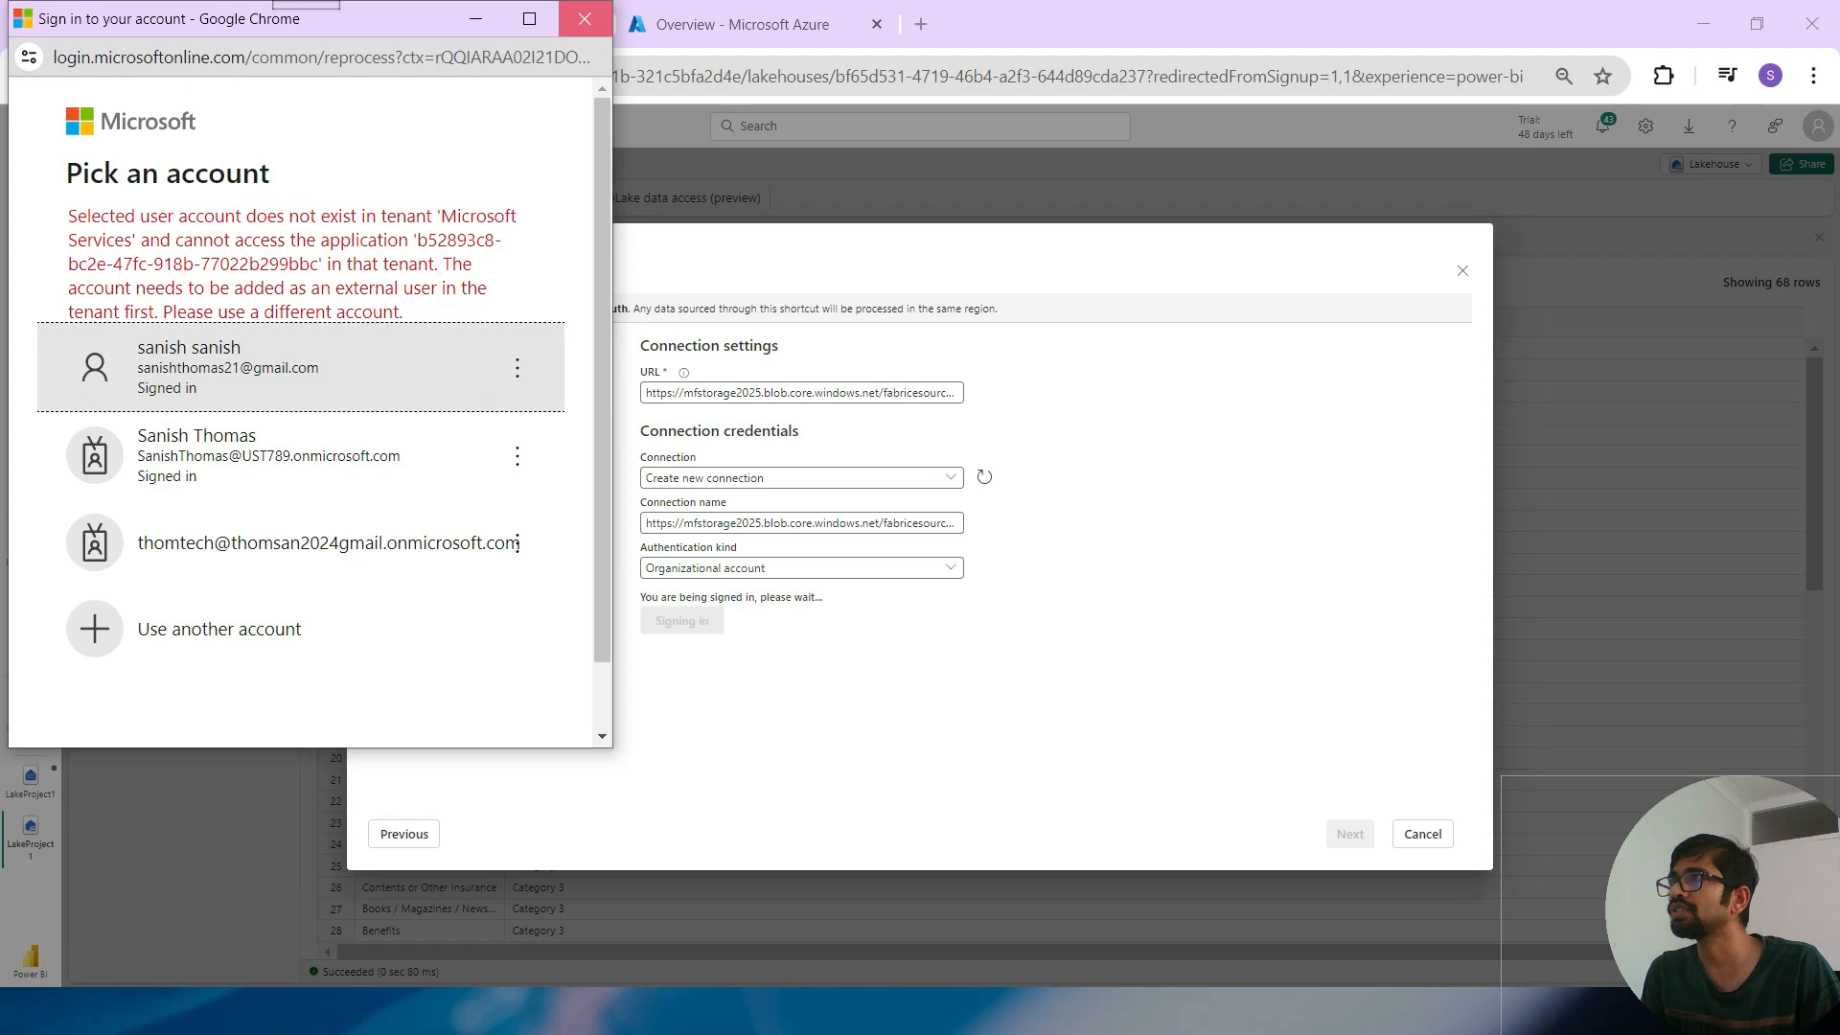
left_click(585, 18)
Set the connection's authentication kind to Shared Access Signature (SAS) and open the shared access signature settings of mfstorage2025 in the Azure portal.
left_click(802, 610)
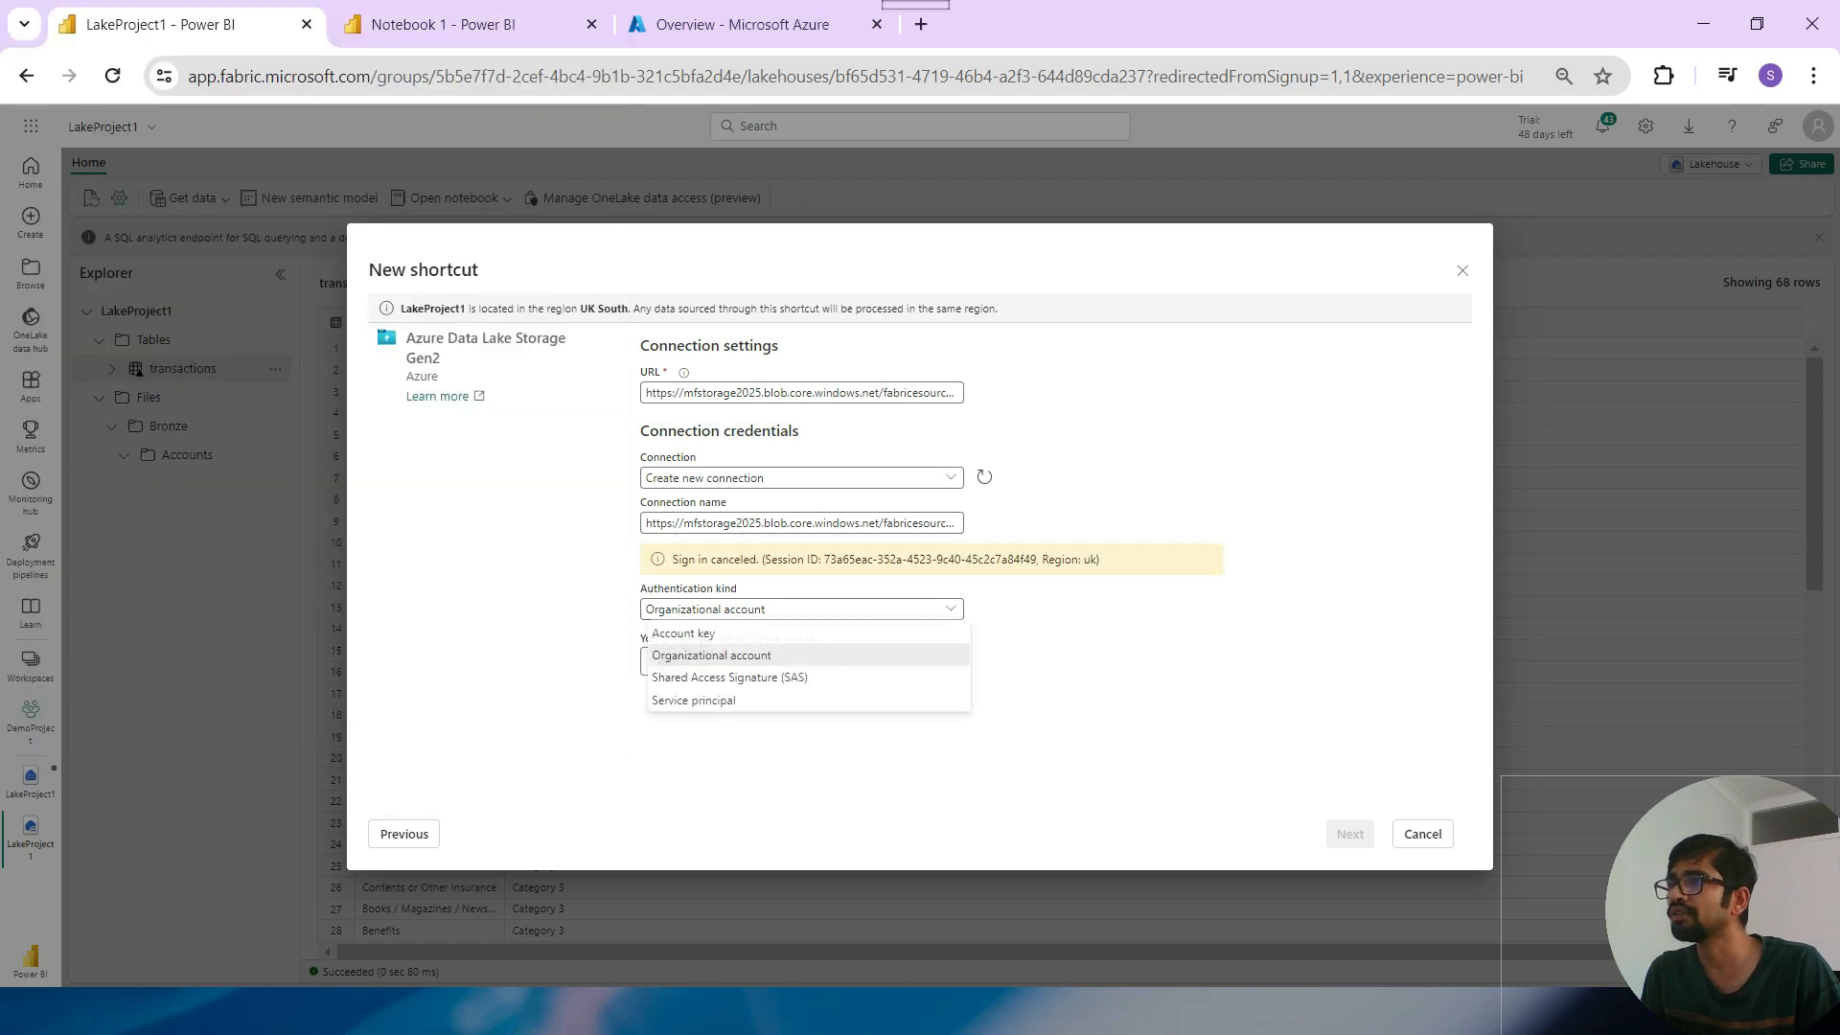
left_click(730, 677)
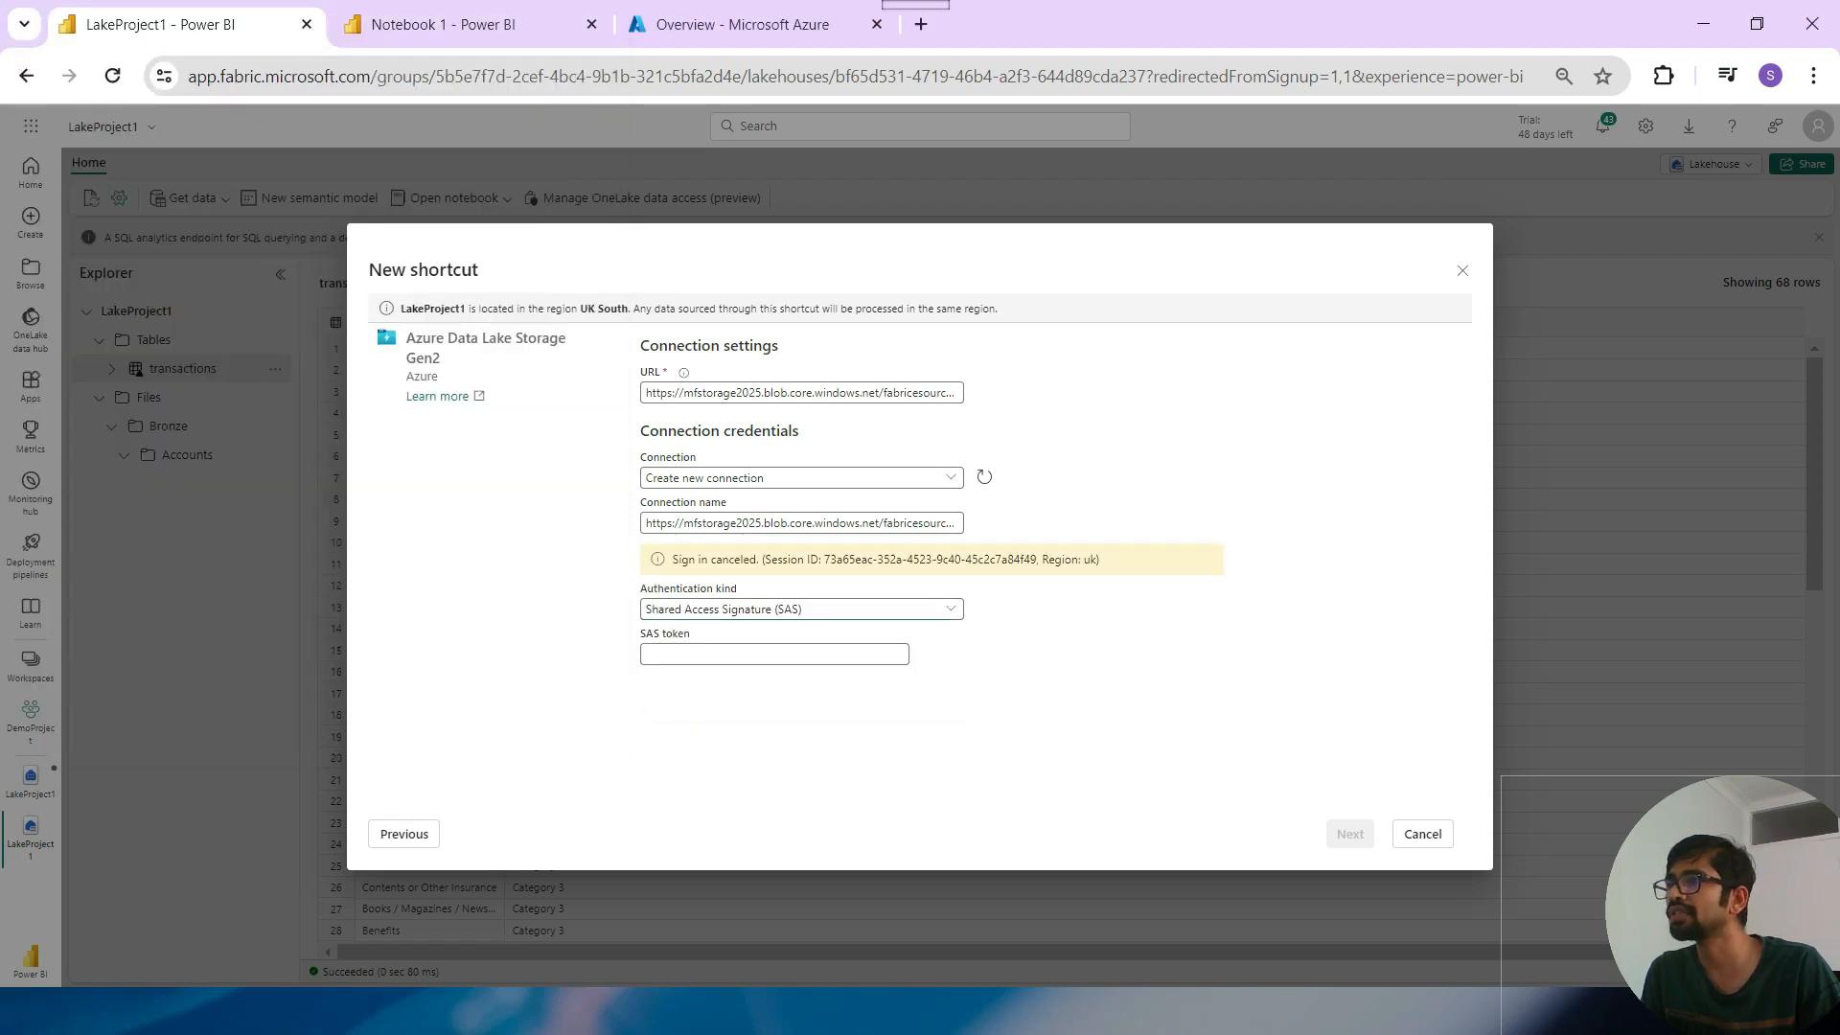
left_click(742, 25)
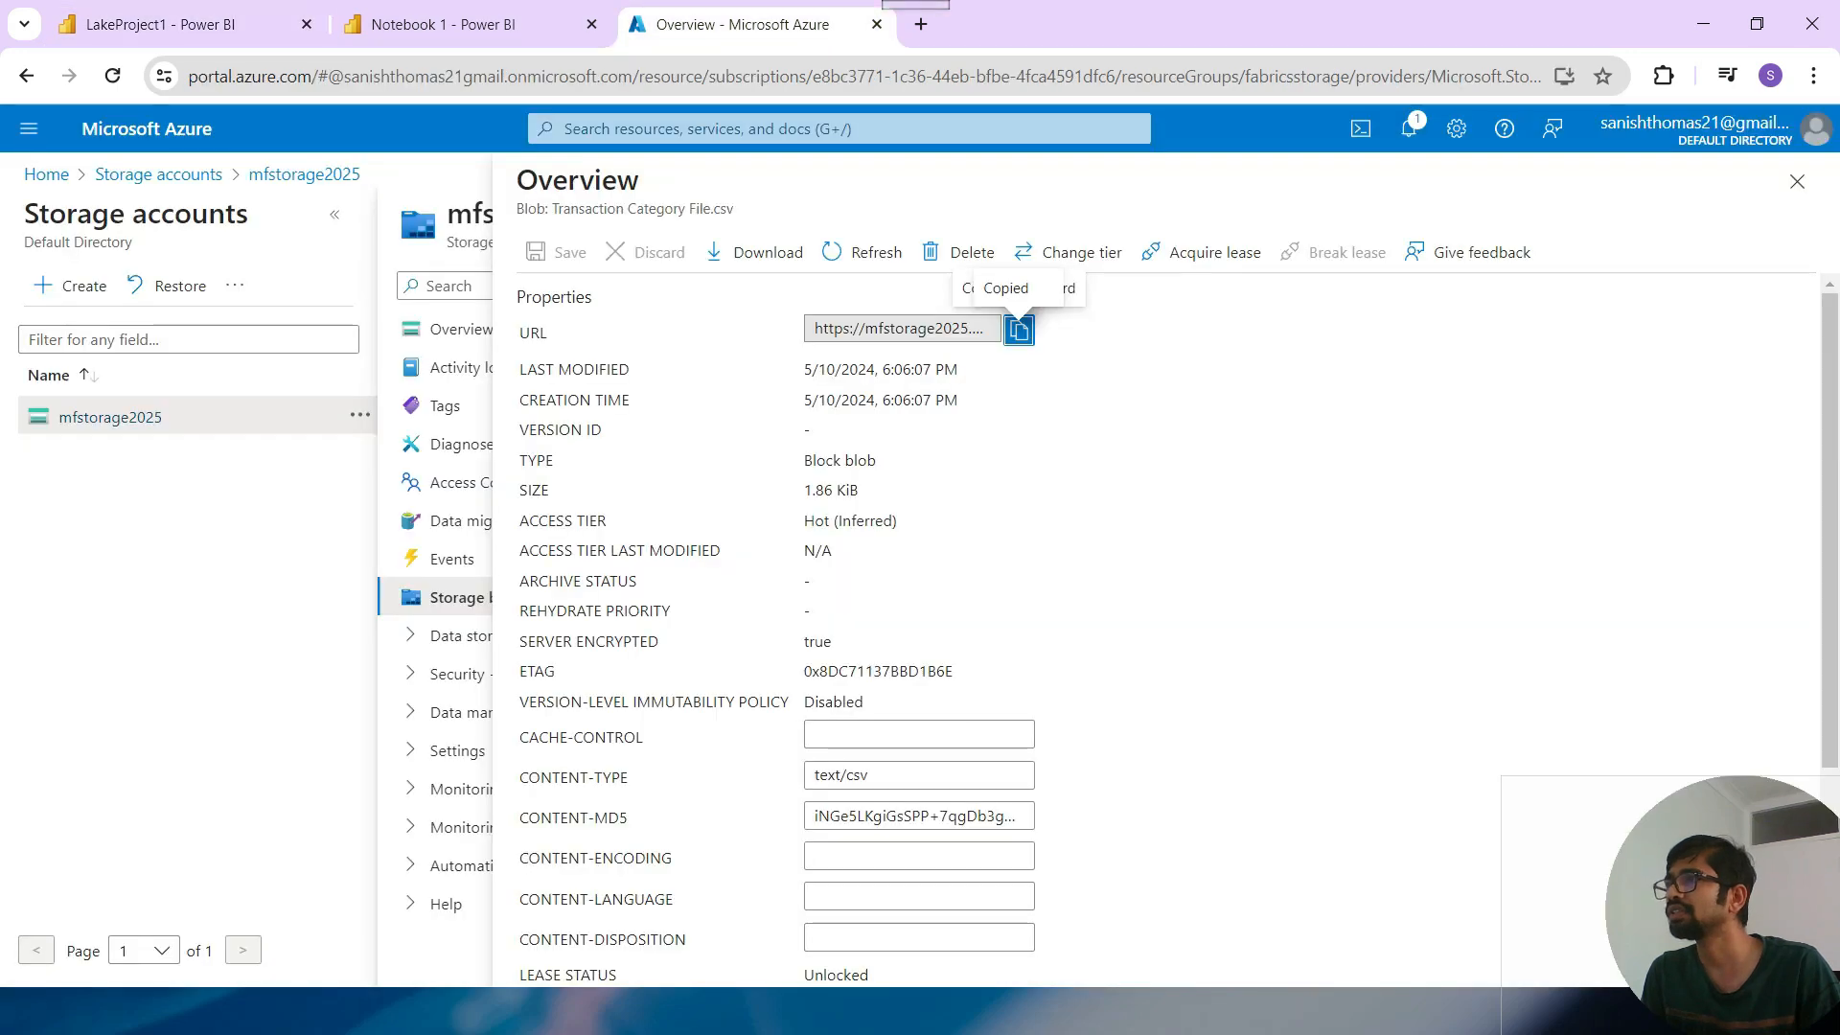
left_click(1797, 181)
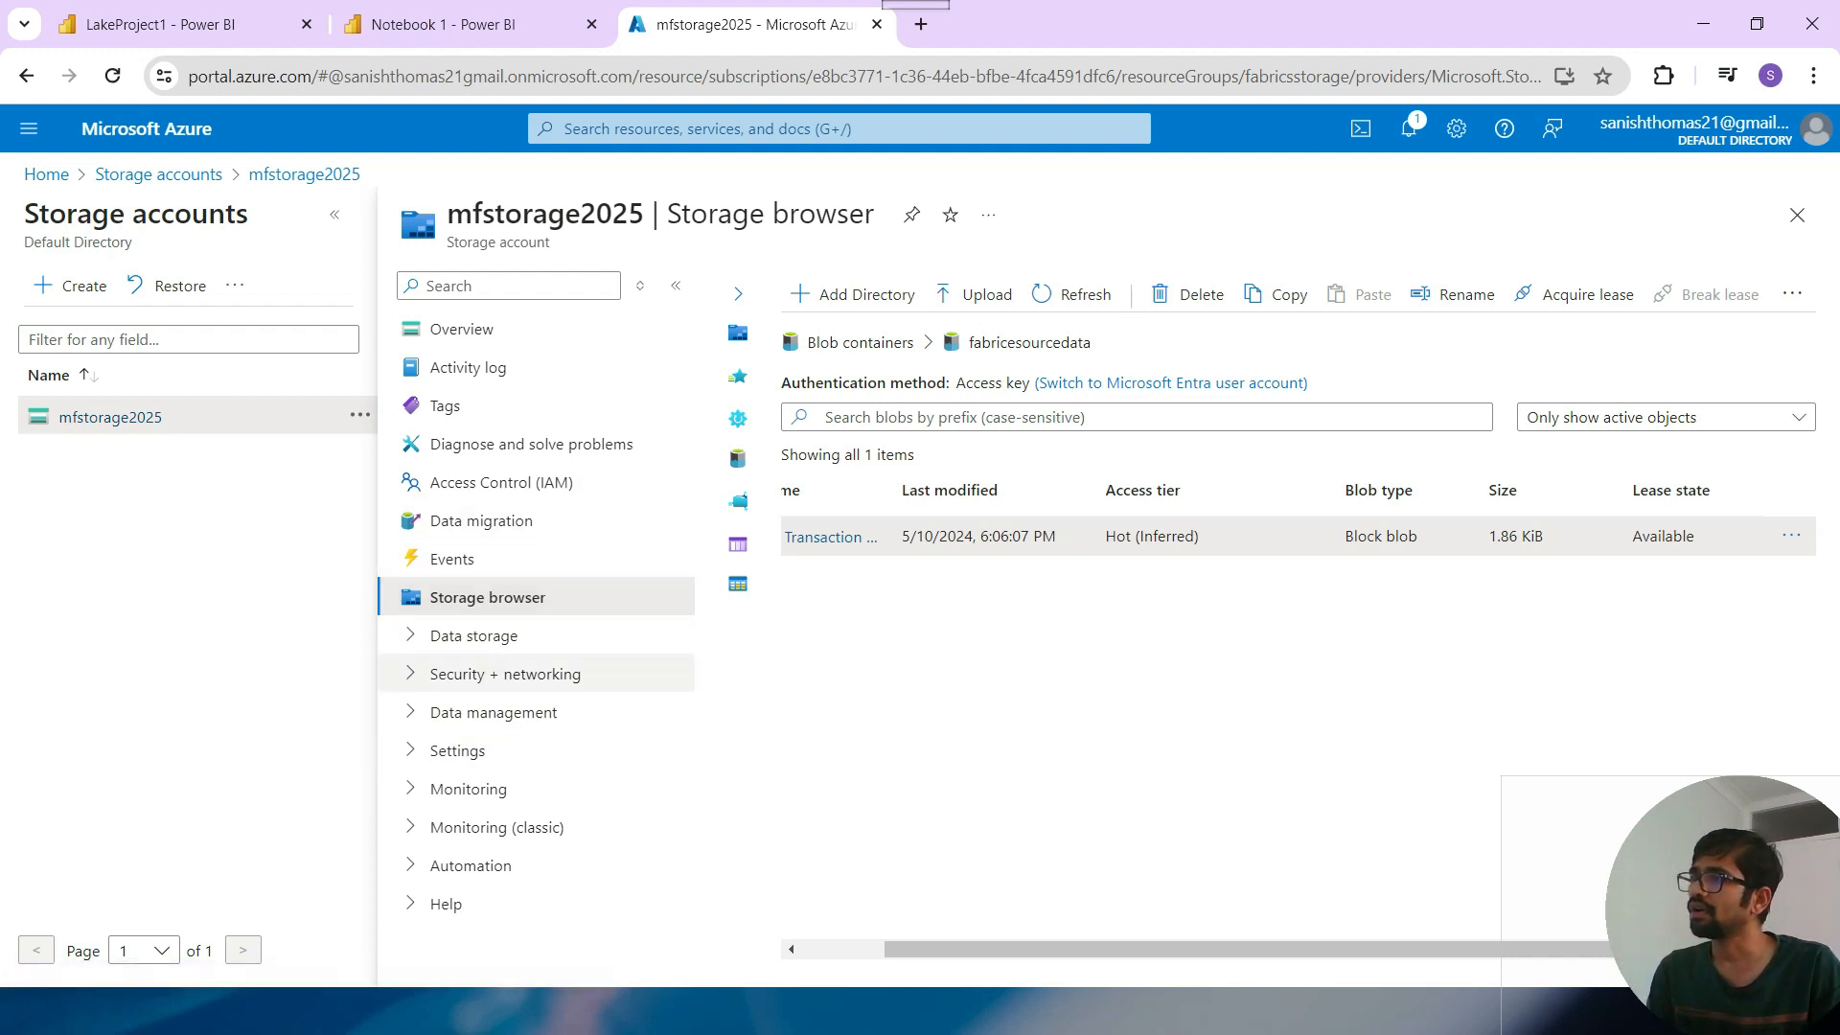
left_click(505, 674)
scroll(505, 652, "down", 1)
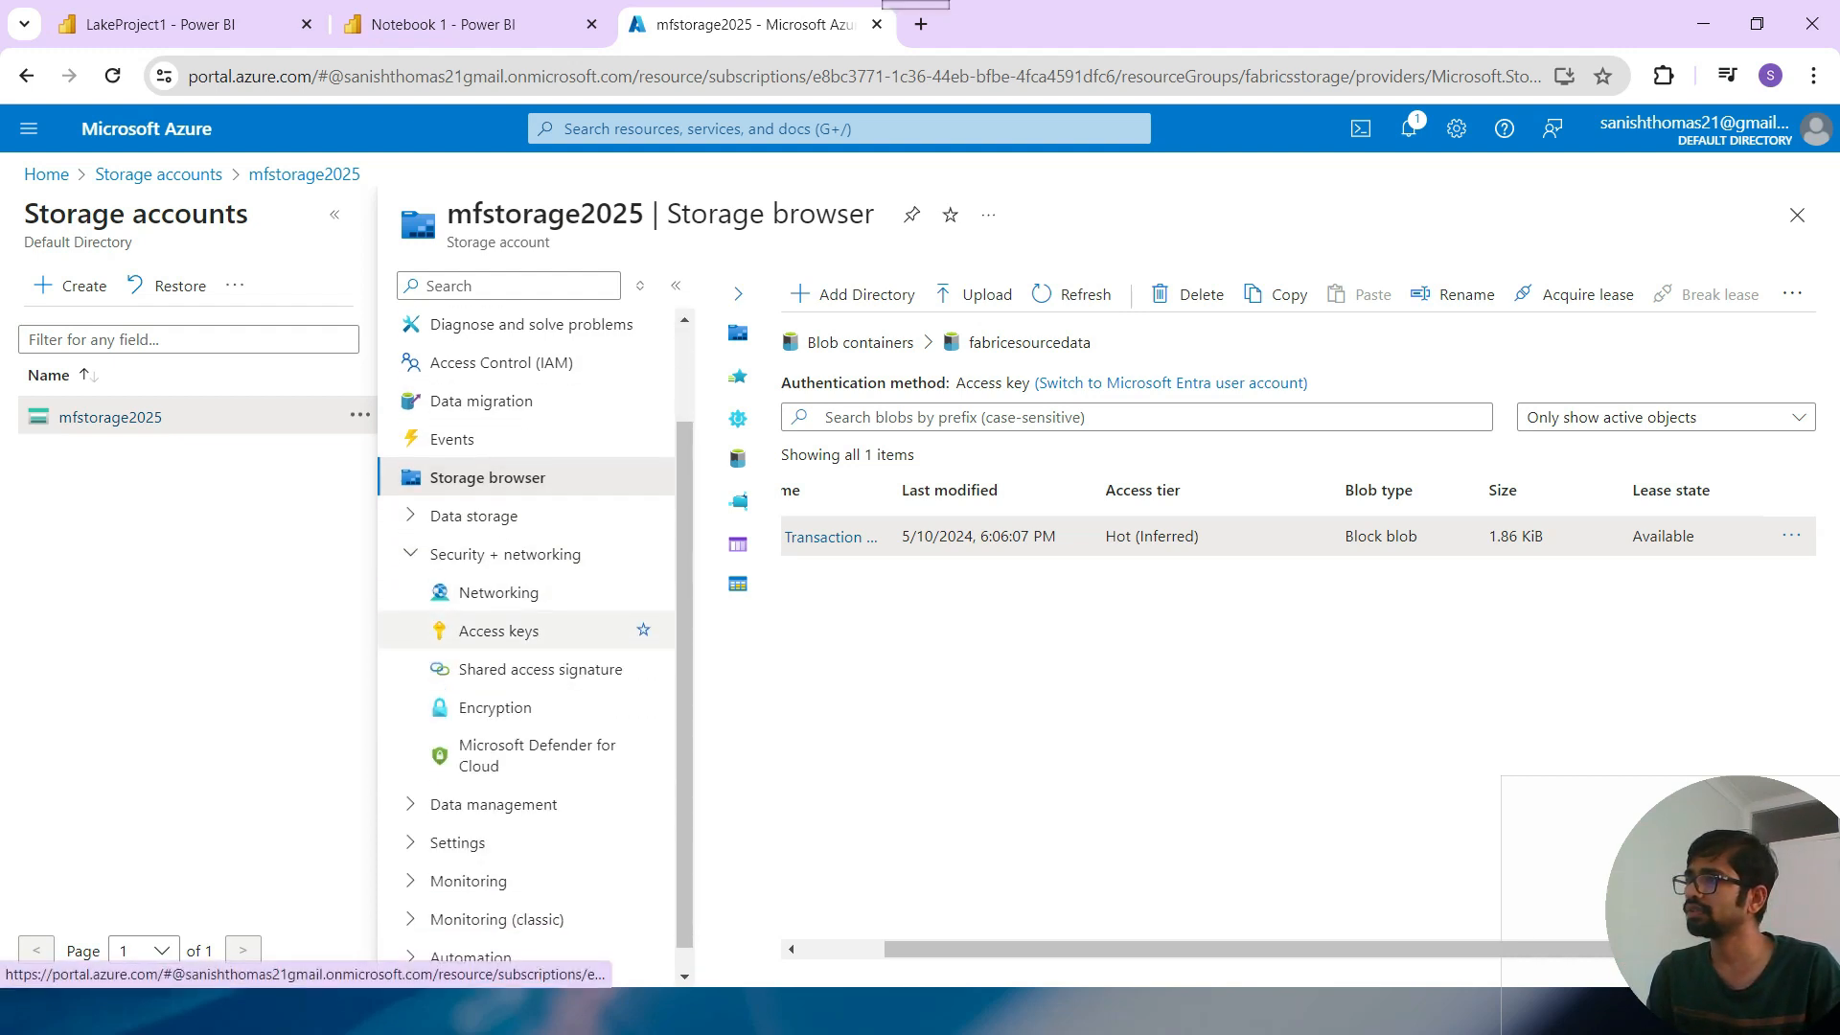
left_click(539, 669)
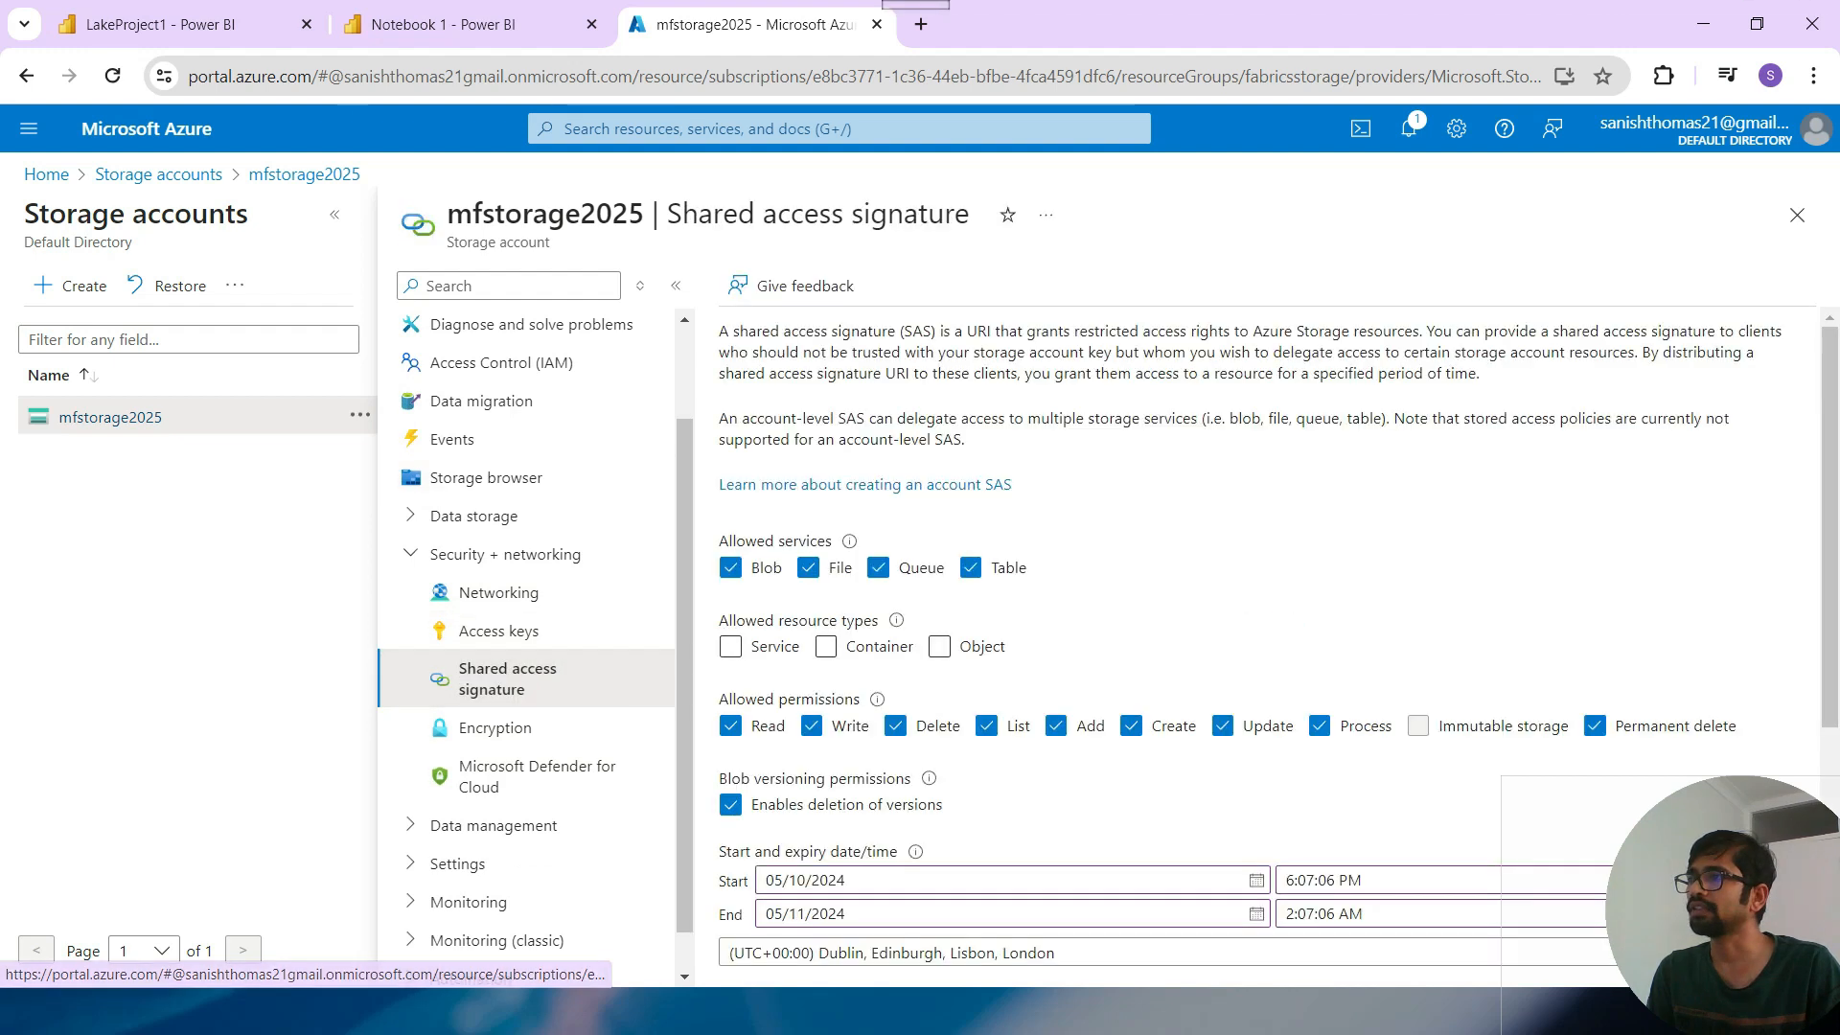
Generate a SAS for mfstorage2025 with the Service, Container and Object resource types allowed, and copy the SAS token.
left_click(730, 647)
left_click(826, 647)
left_click(939, 646)
scroll(939, 647, "down", 4)
left_click(870, 926)
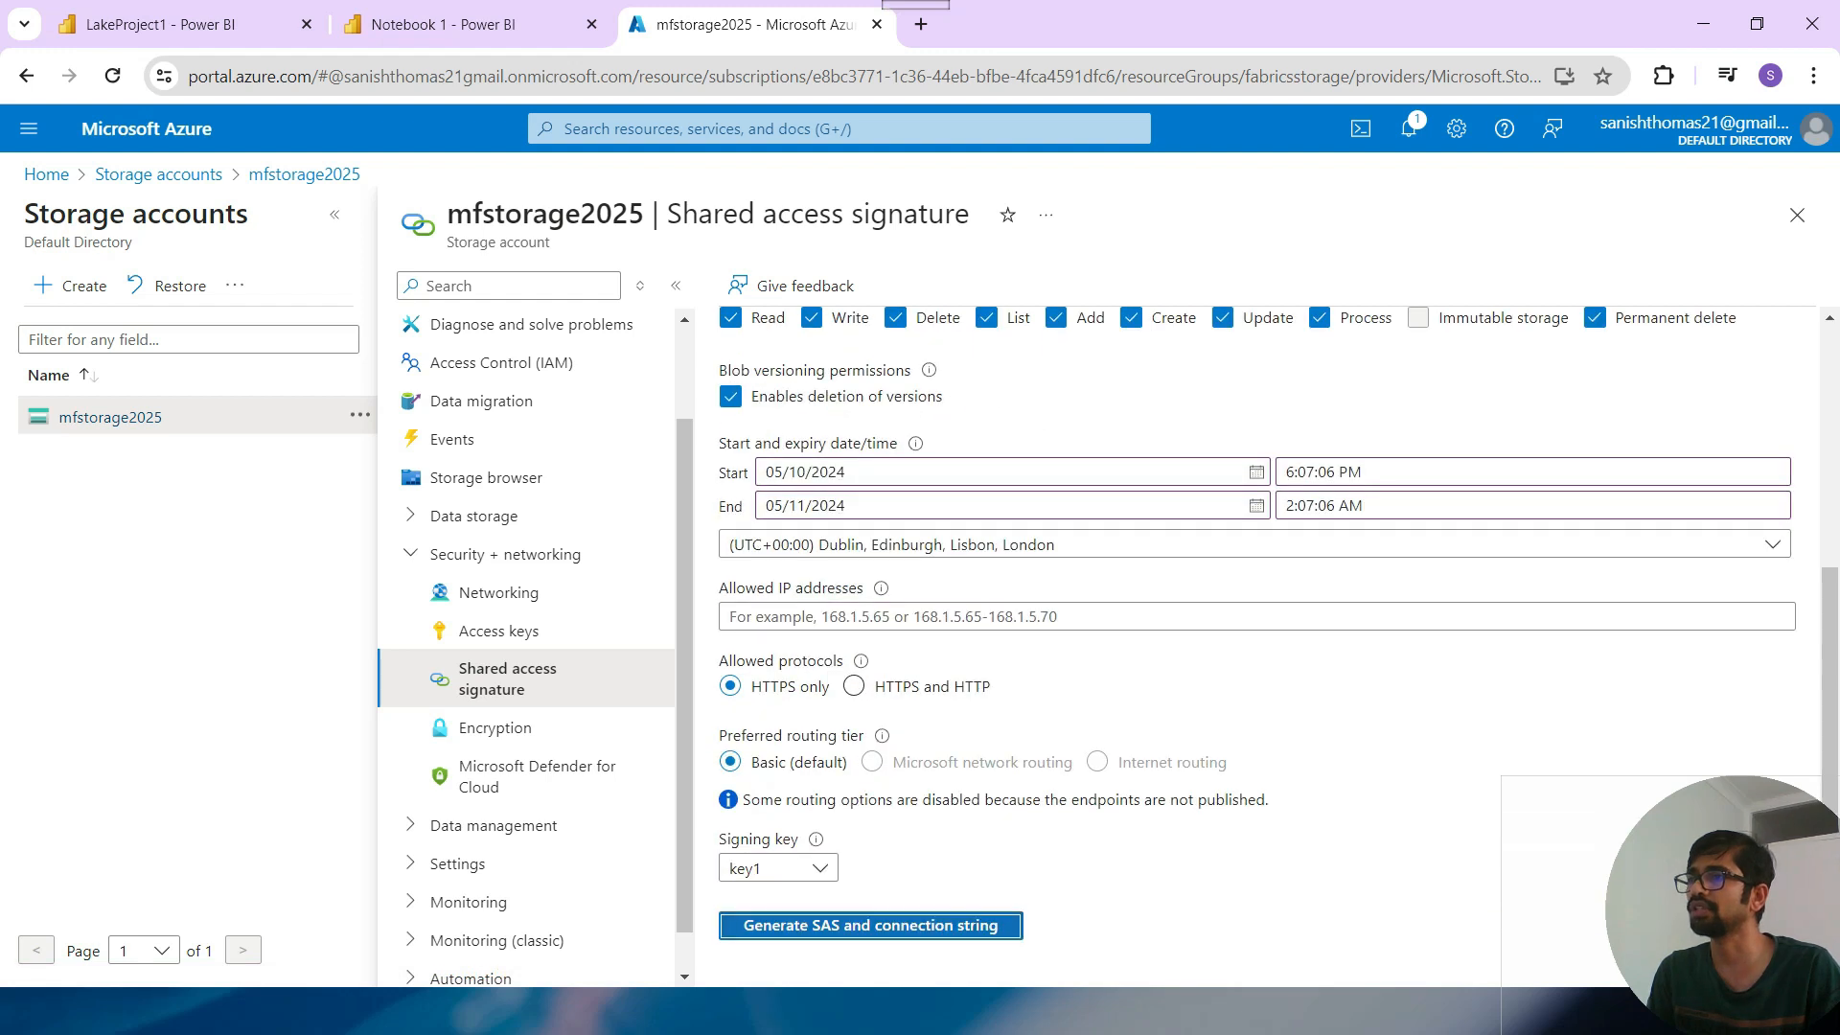
scroll(1256, 632, "down", 5)
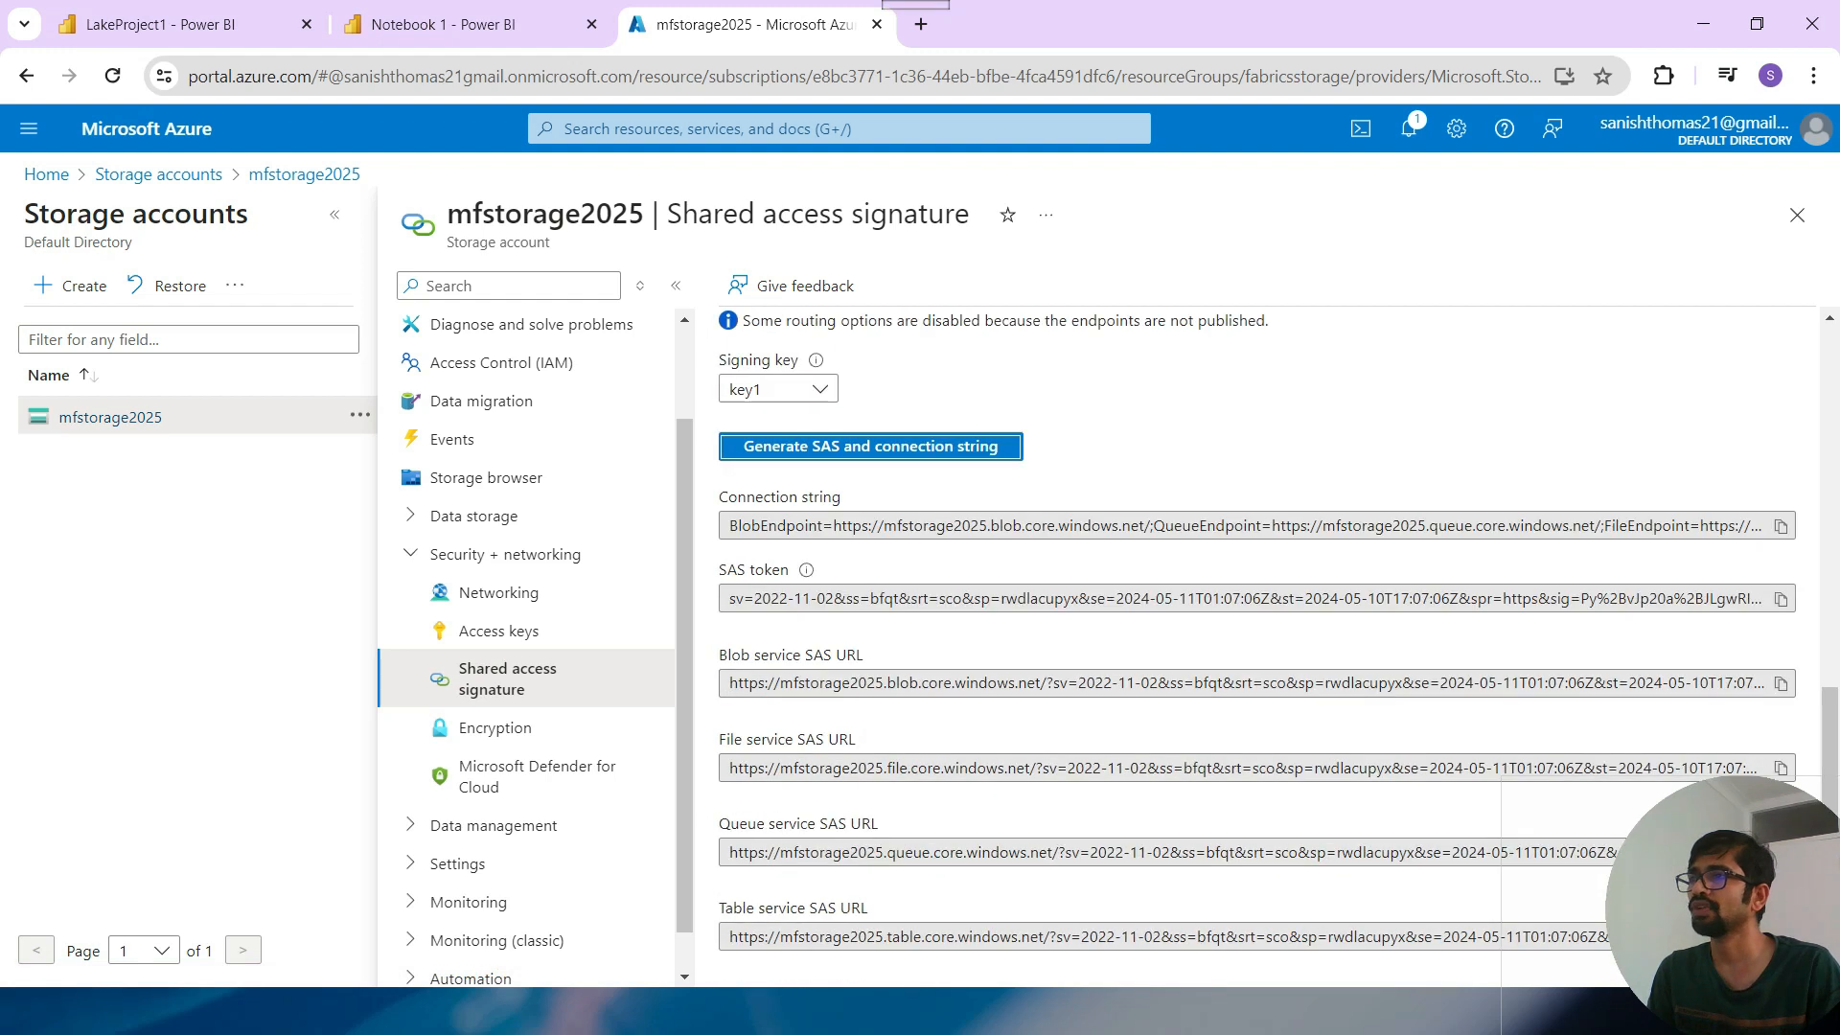
left_click(1780, 598)
Return to the LakeProject1 shortcut in Fabric, paste the SAS token and try to connect to the blob URL.
left_click(182, 25)
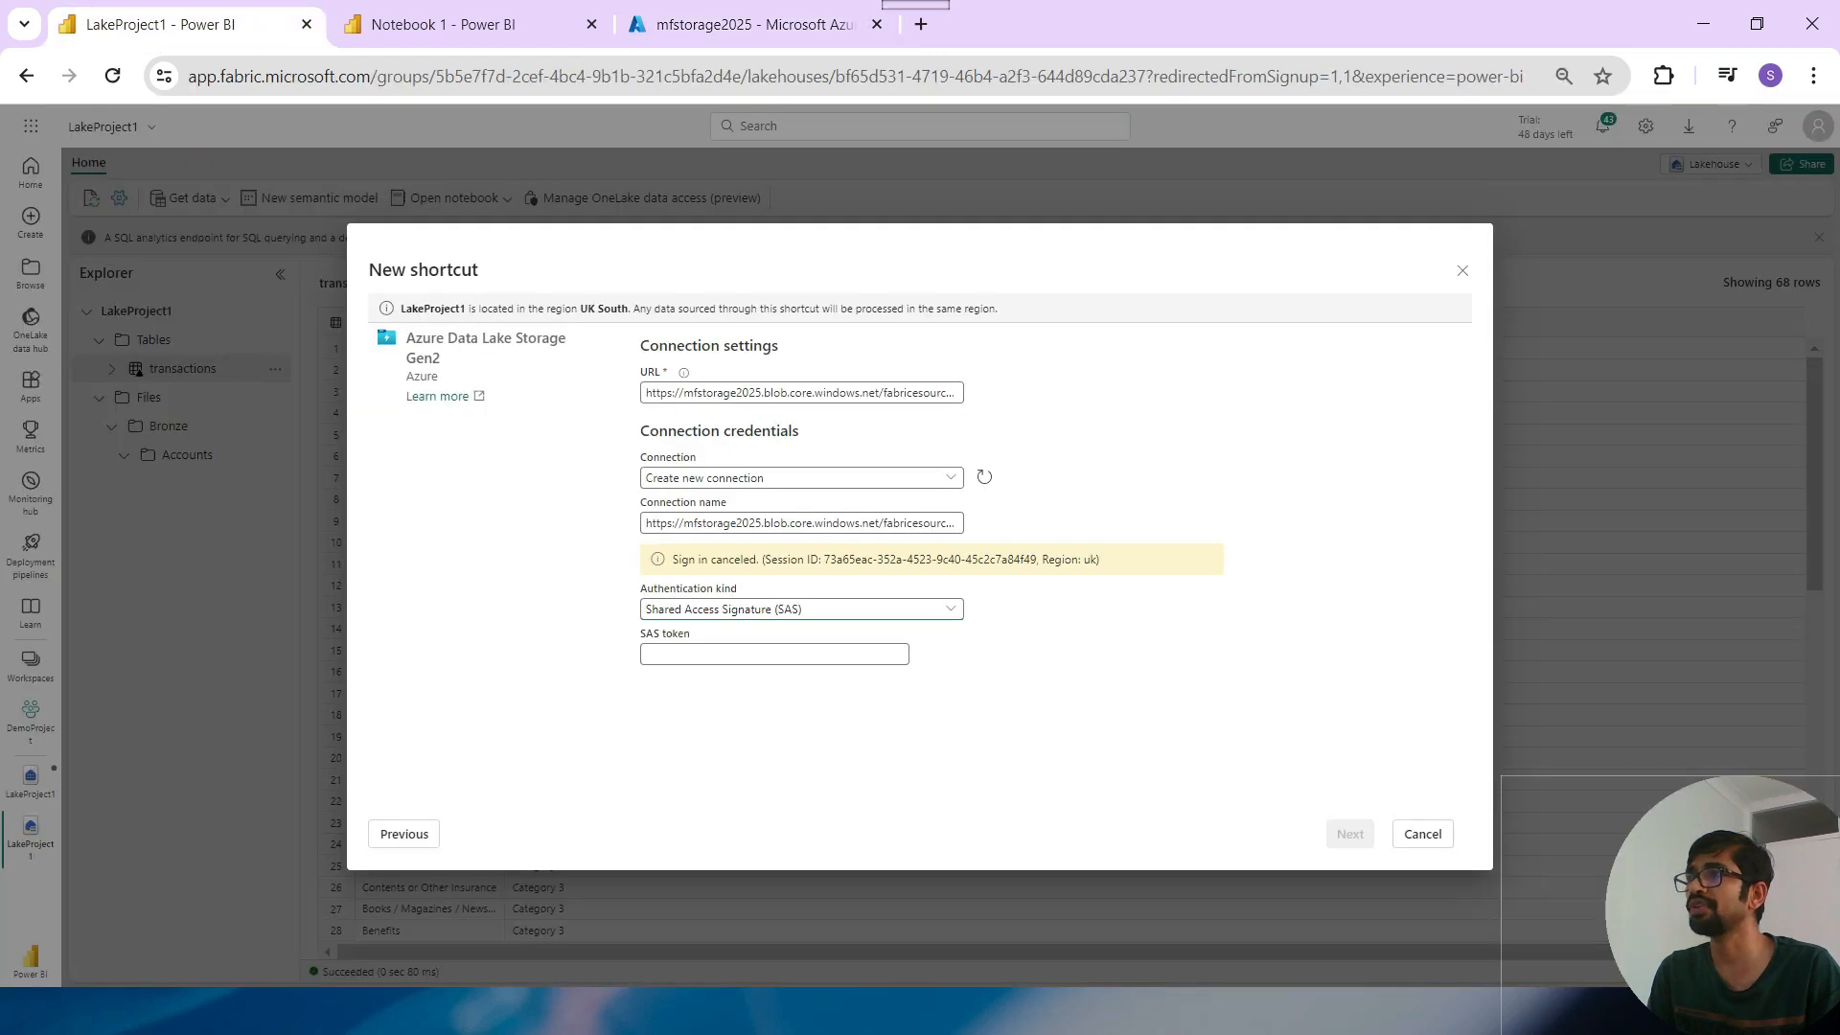
left_click(774, 655)
key("ctrl+v")
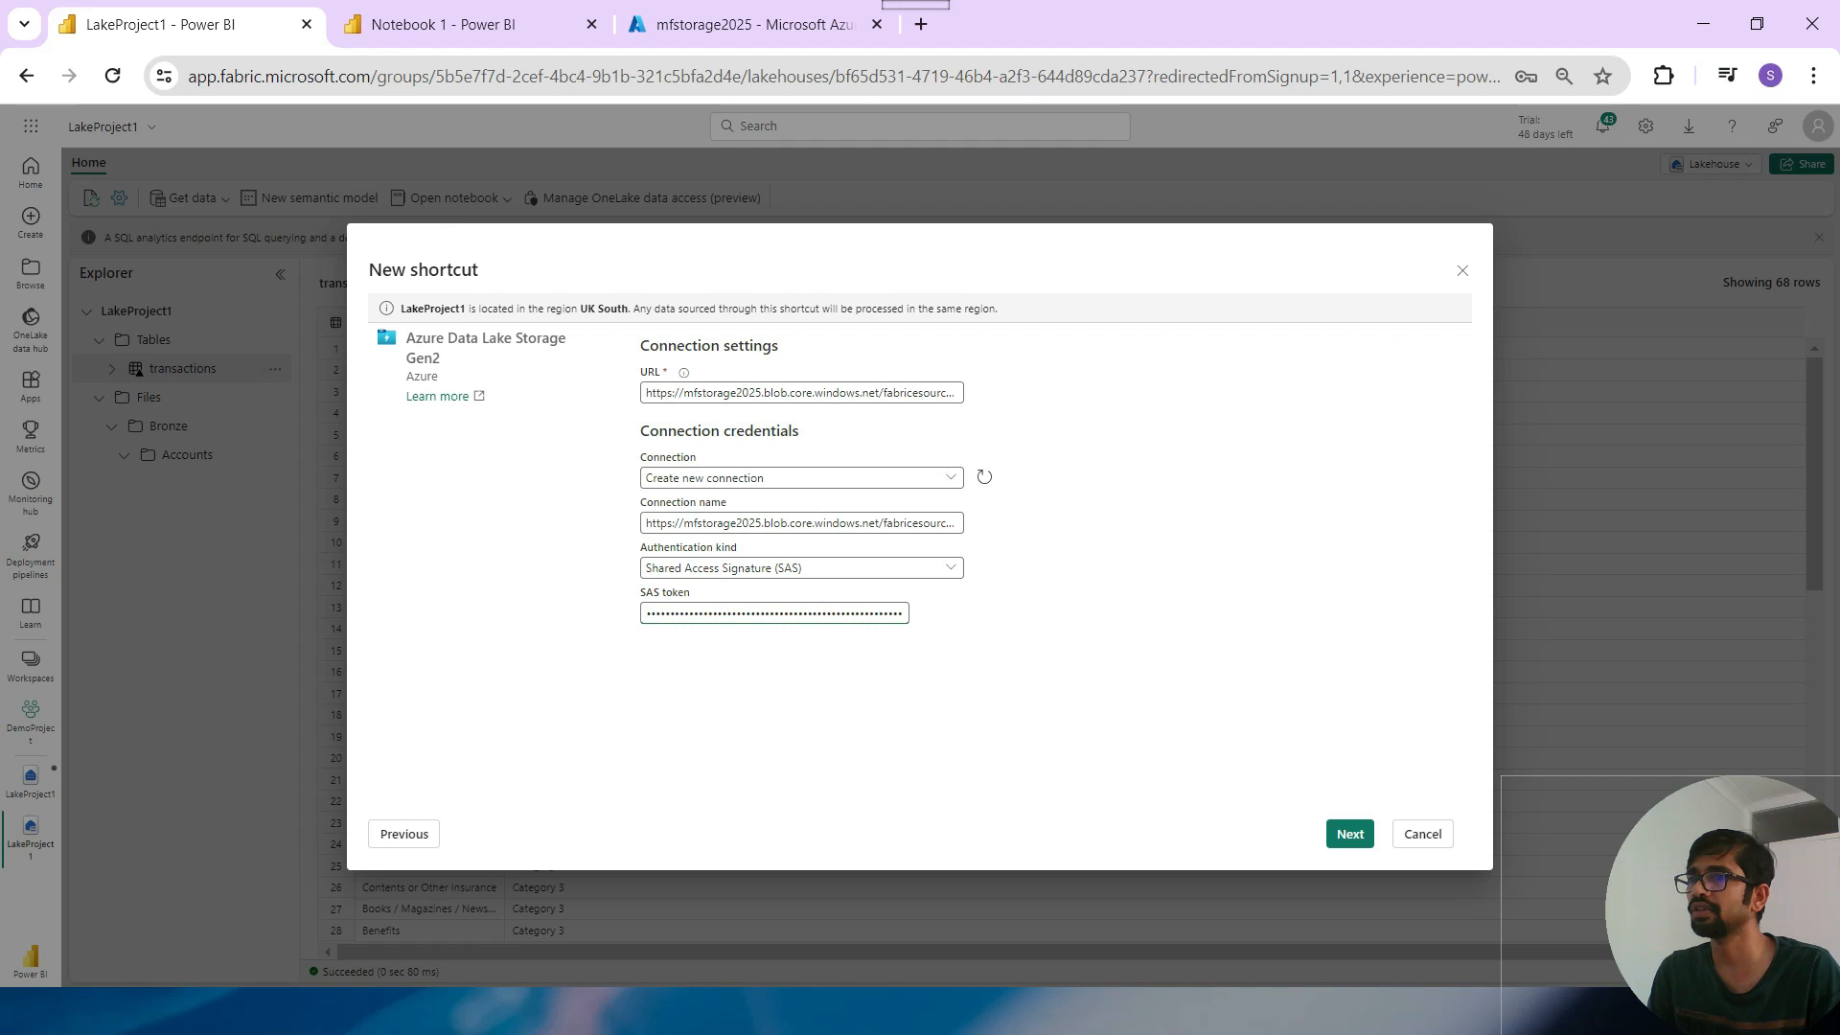
key("Return")
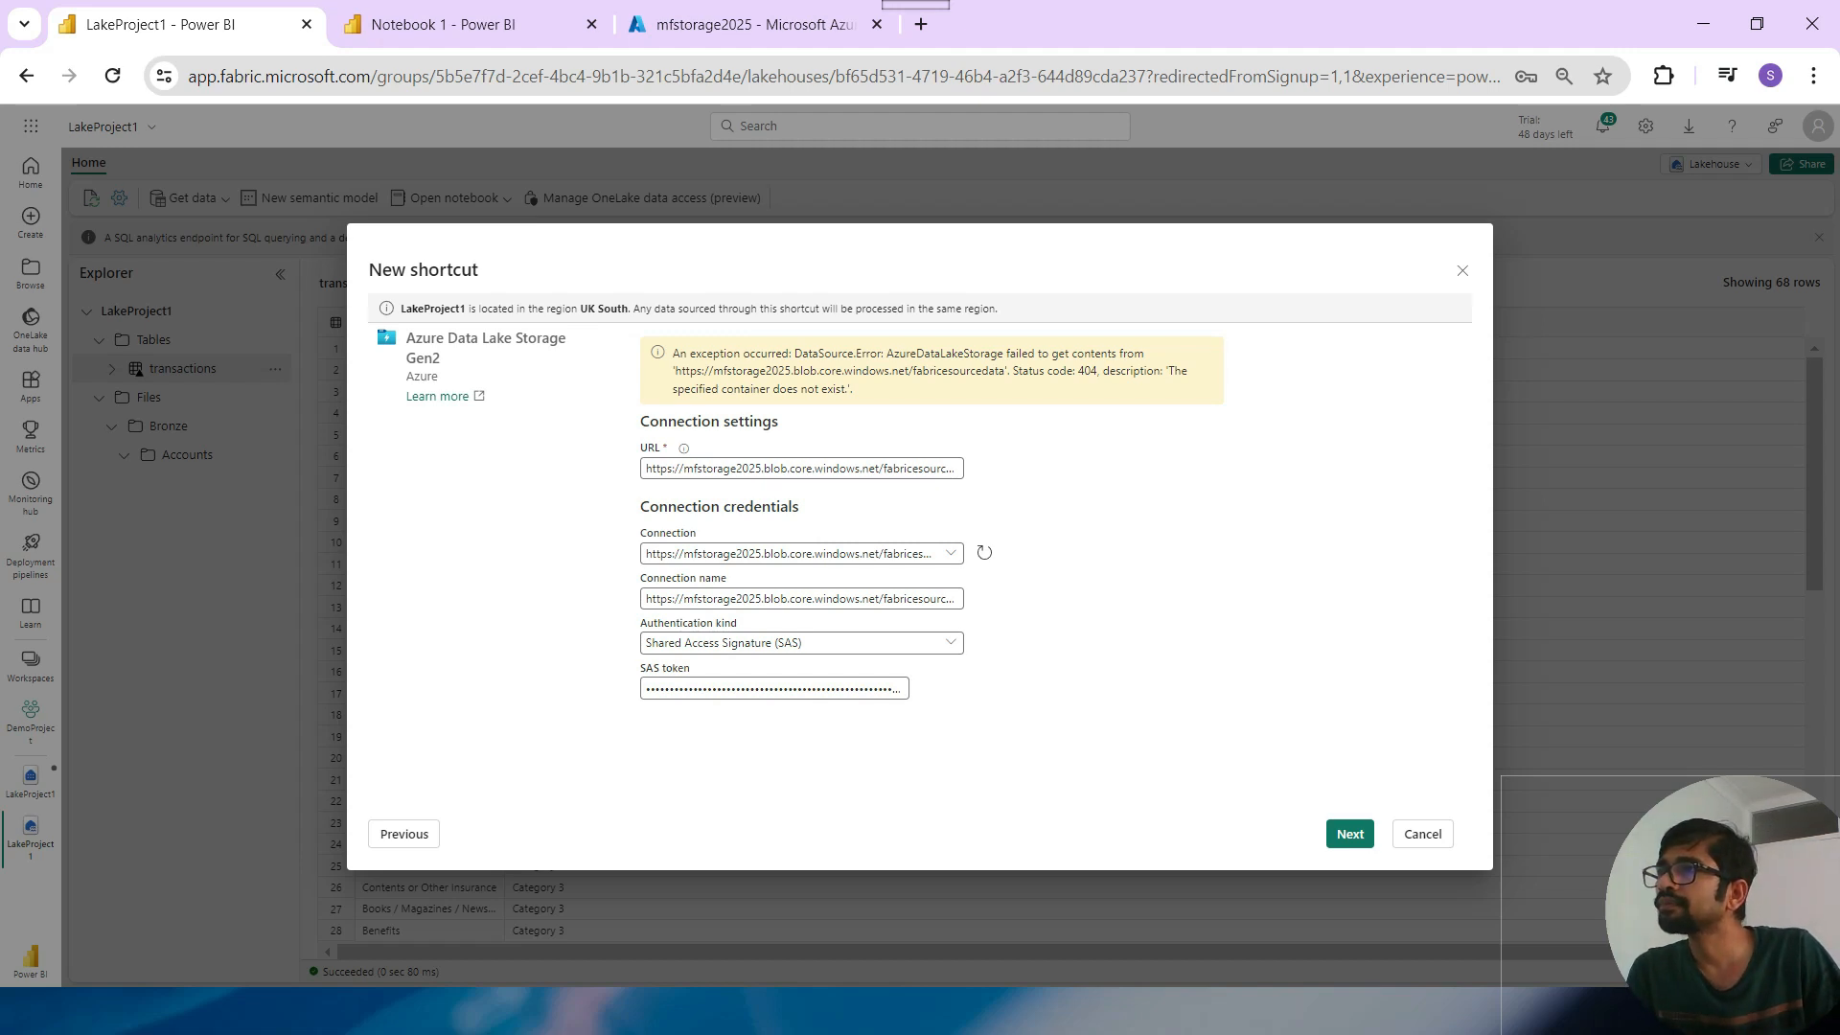
Replace blob with dfs in the shortcut URL and sign in to a new connection with the organizational account.
double_click(775, 469)
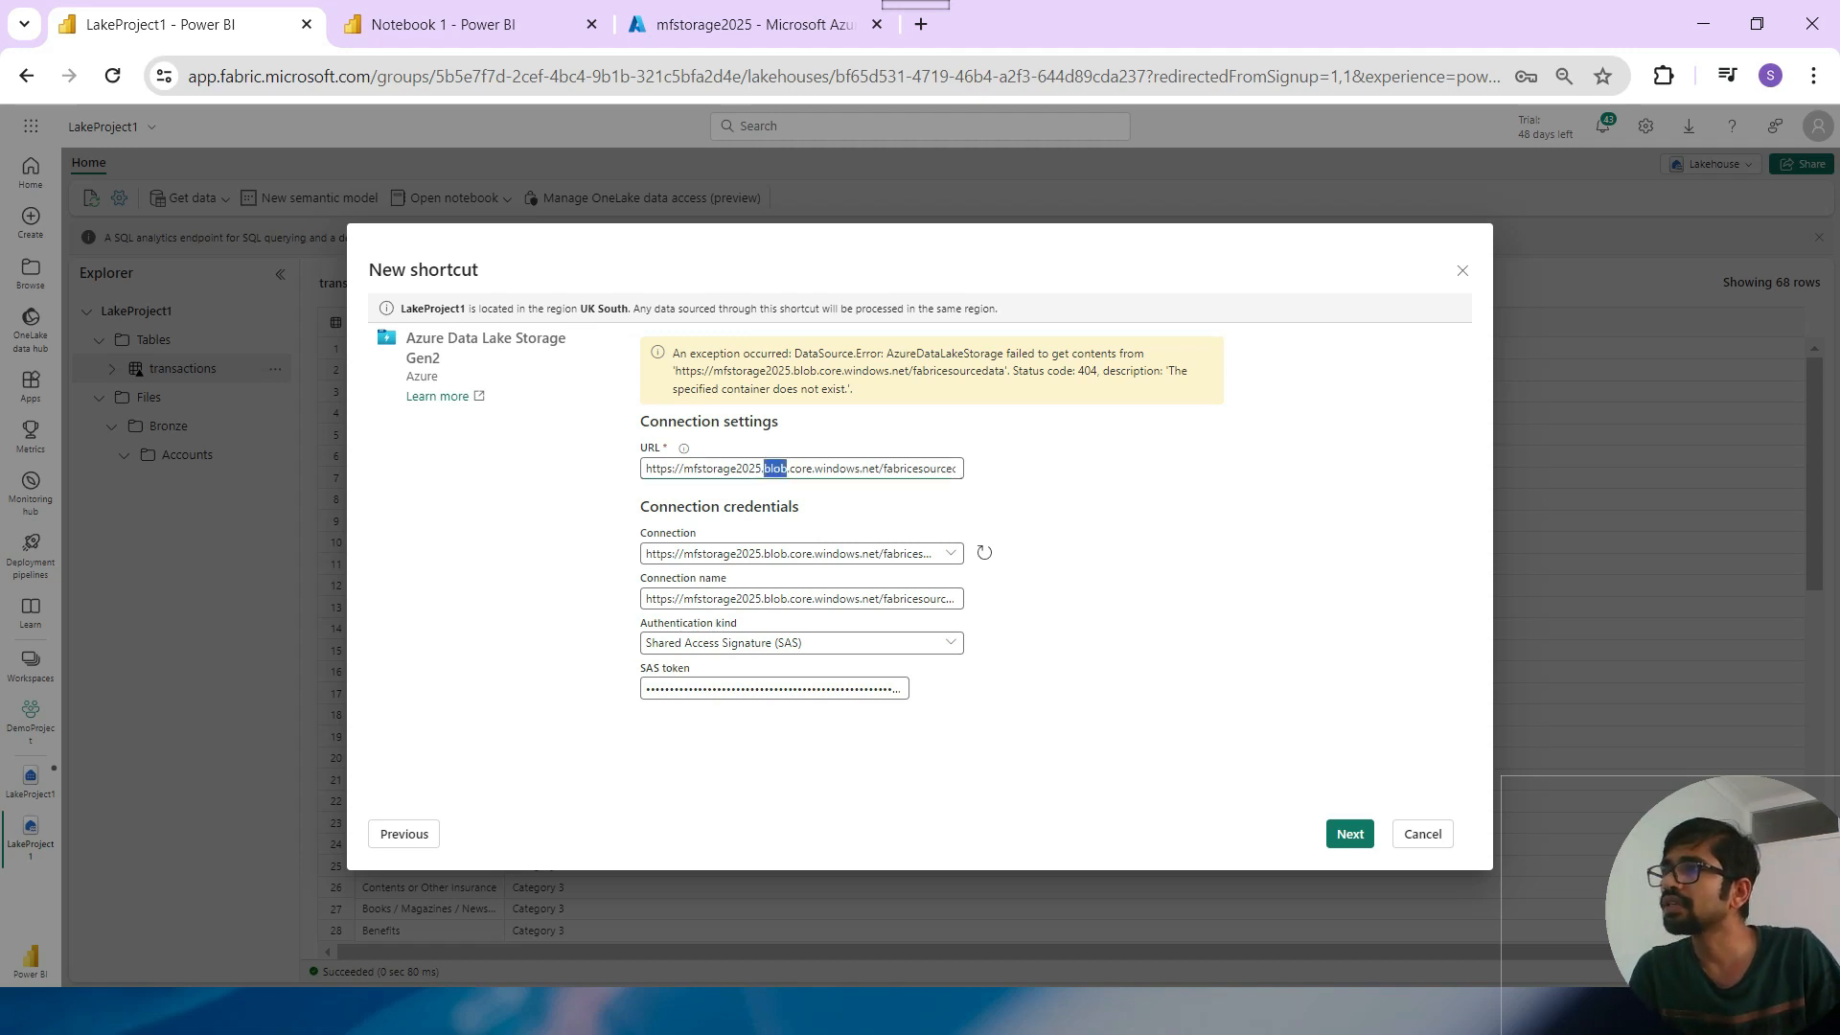
type("dfs")
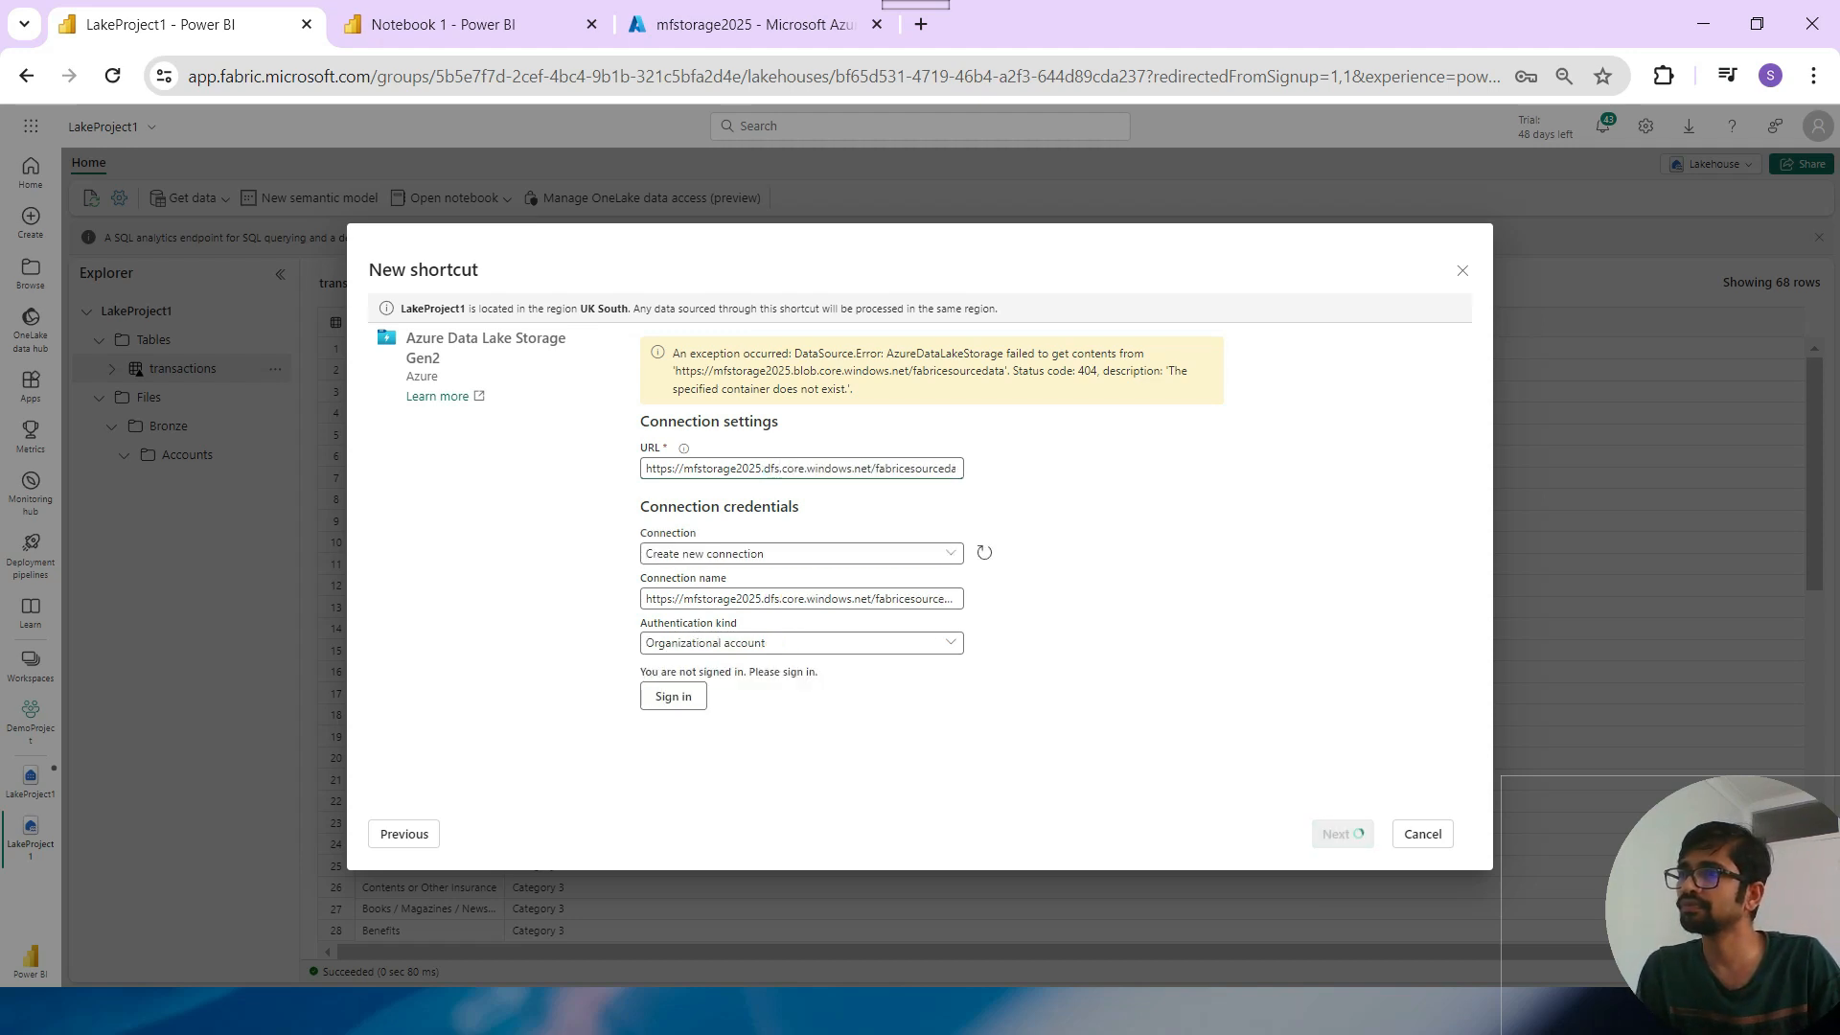
left_click(674, 696)
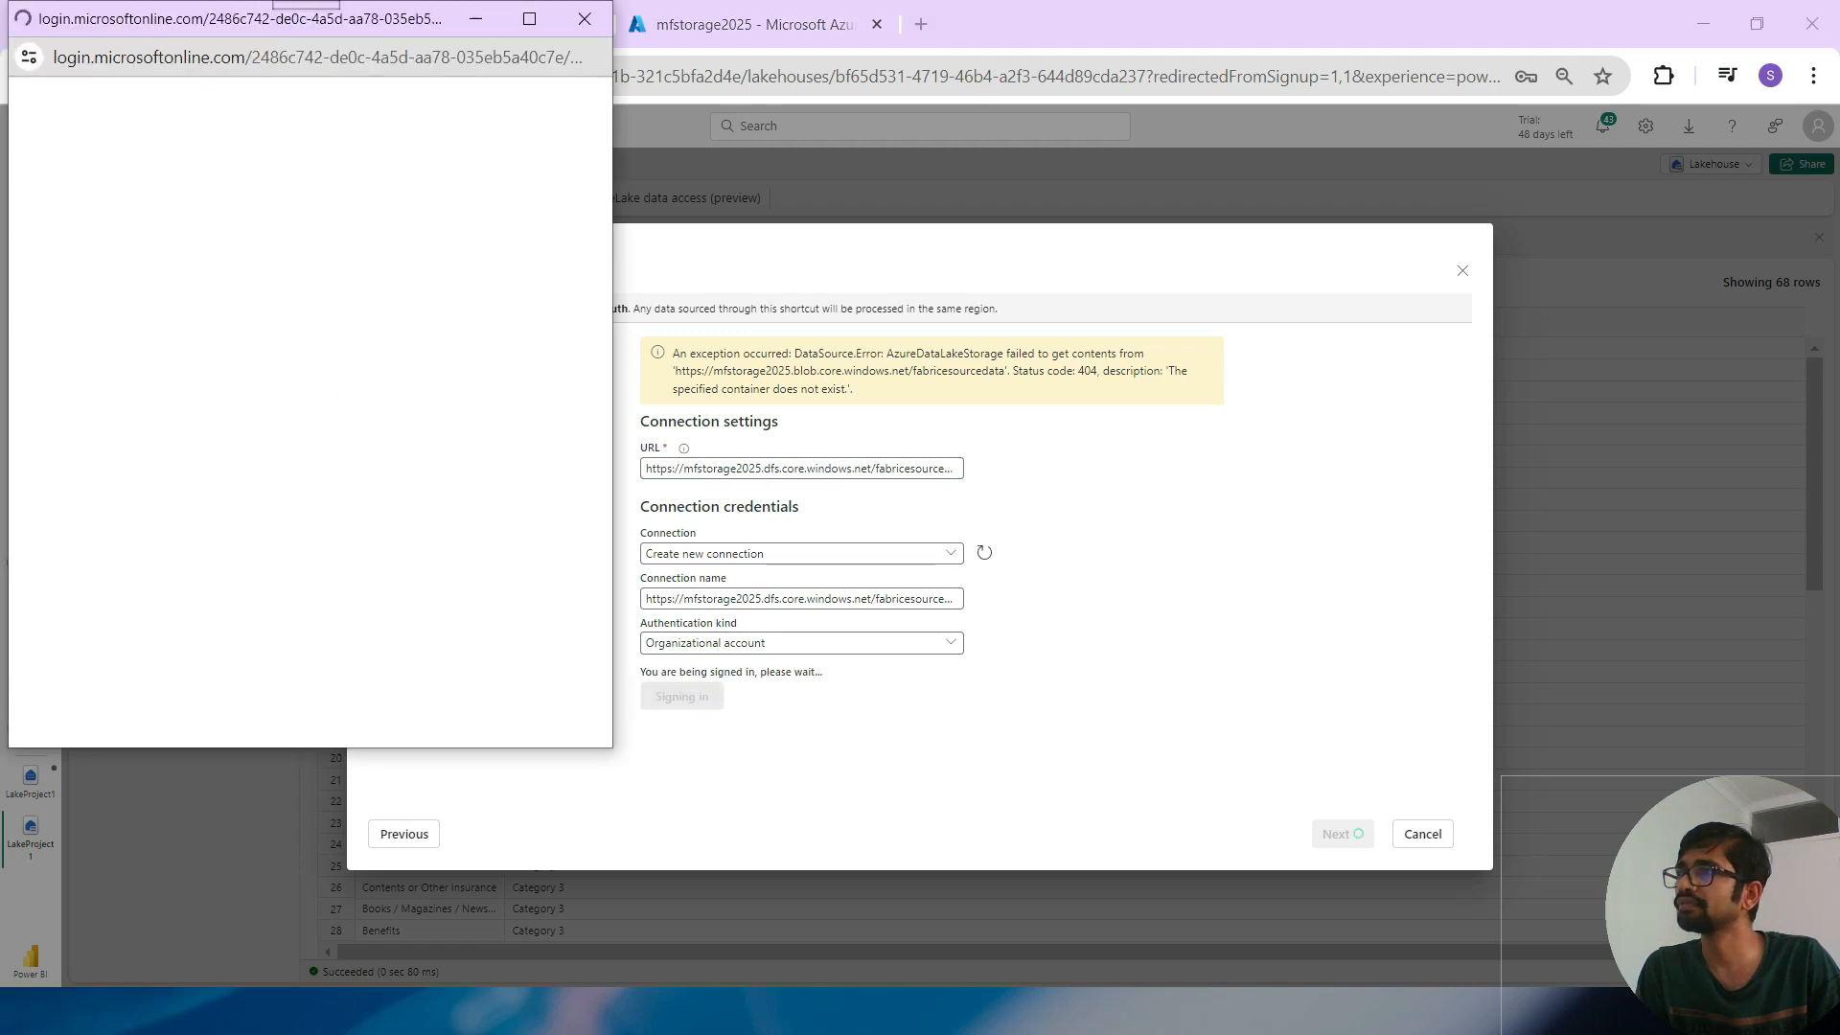
left_click(287, 247)
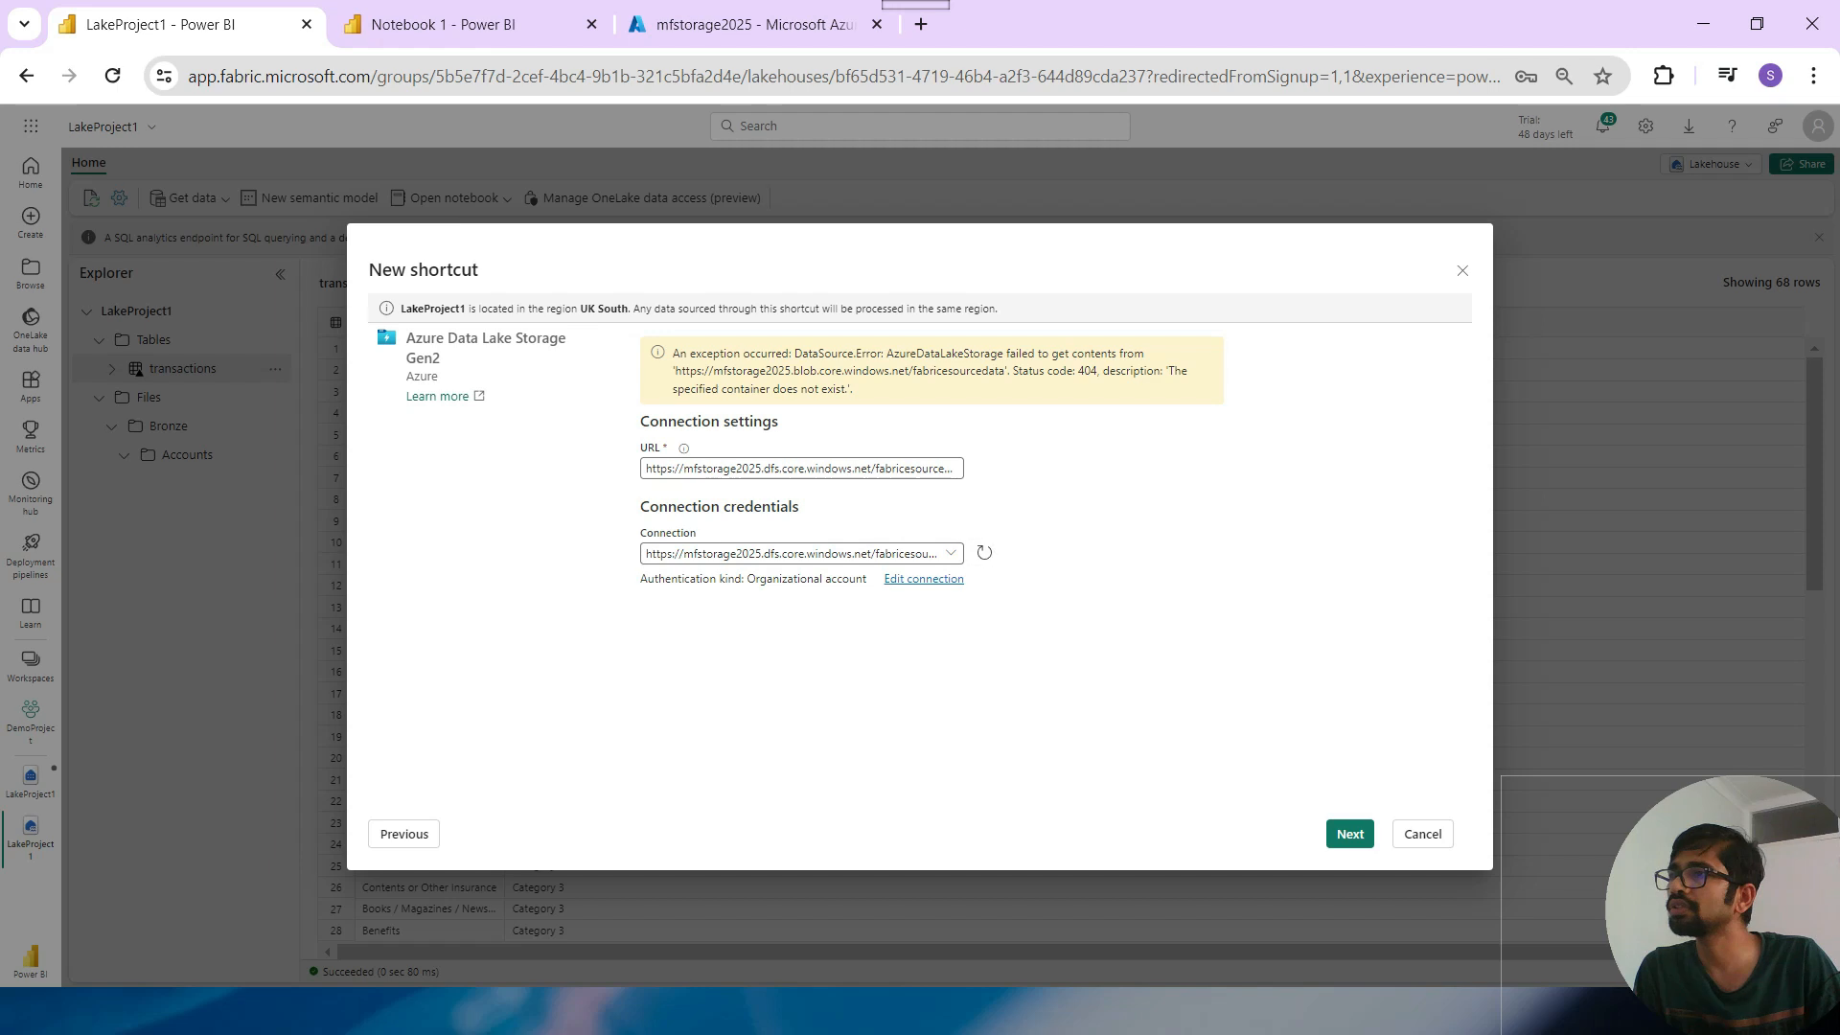
Edit the dfs connection to use Shared Access Signature (SAS), paste the SAS token and proceed to the directory selection.
left_click(924, 579)
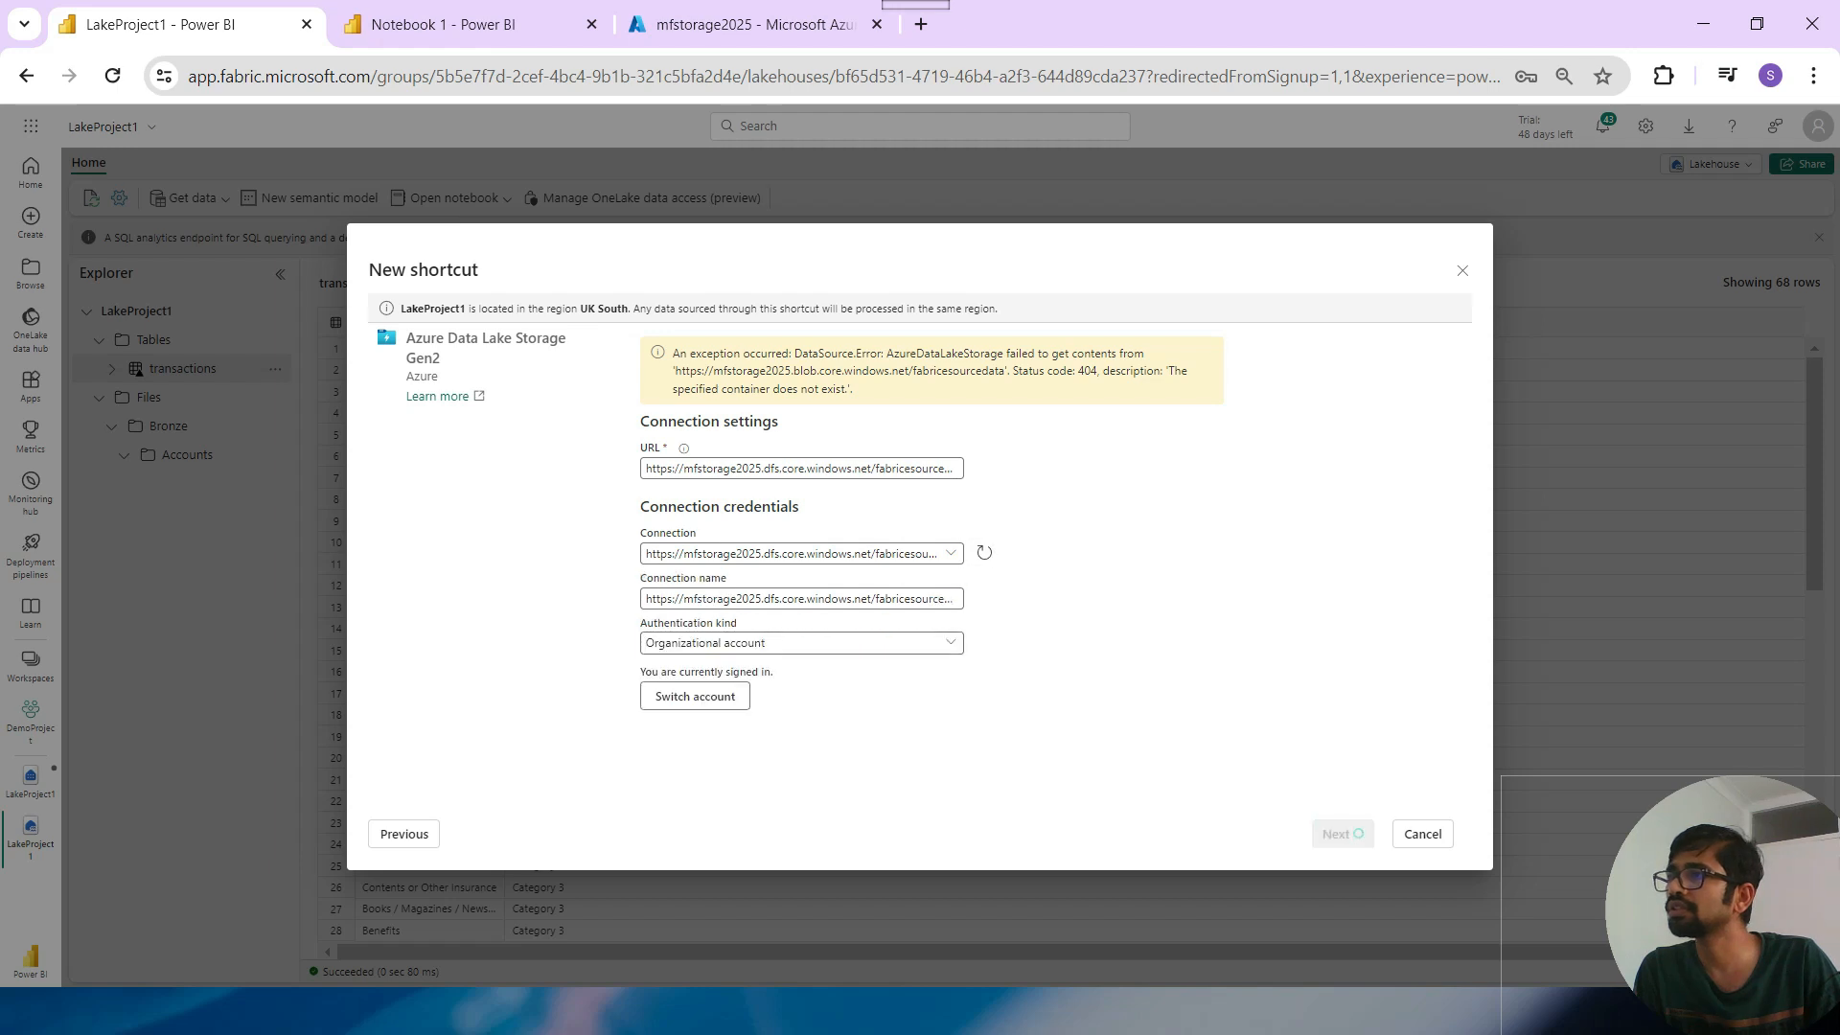
left_click(843, 643)
left_click(729, 712)
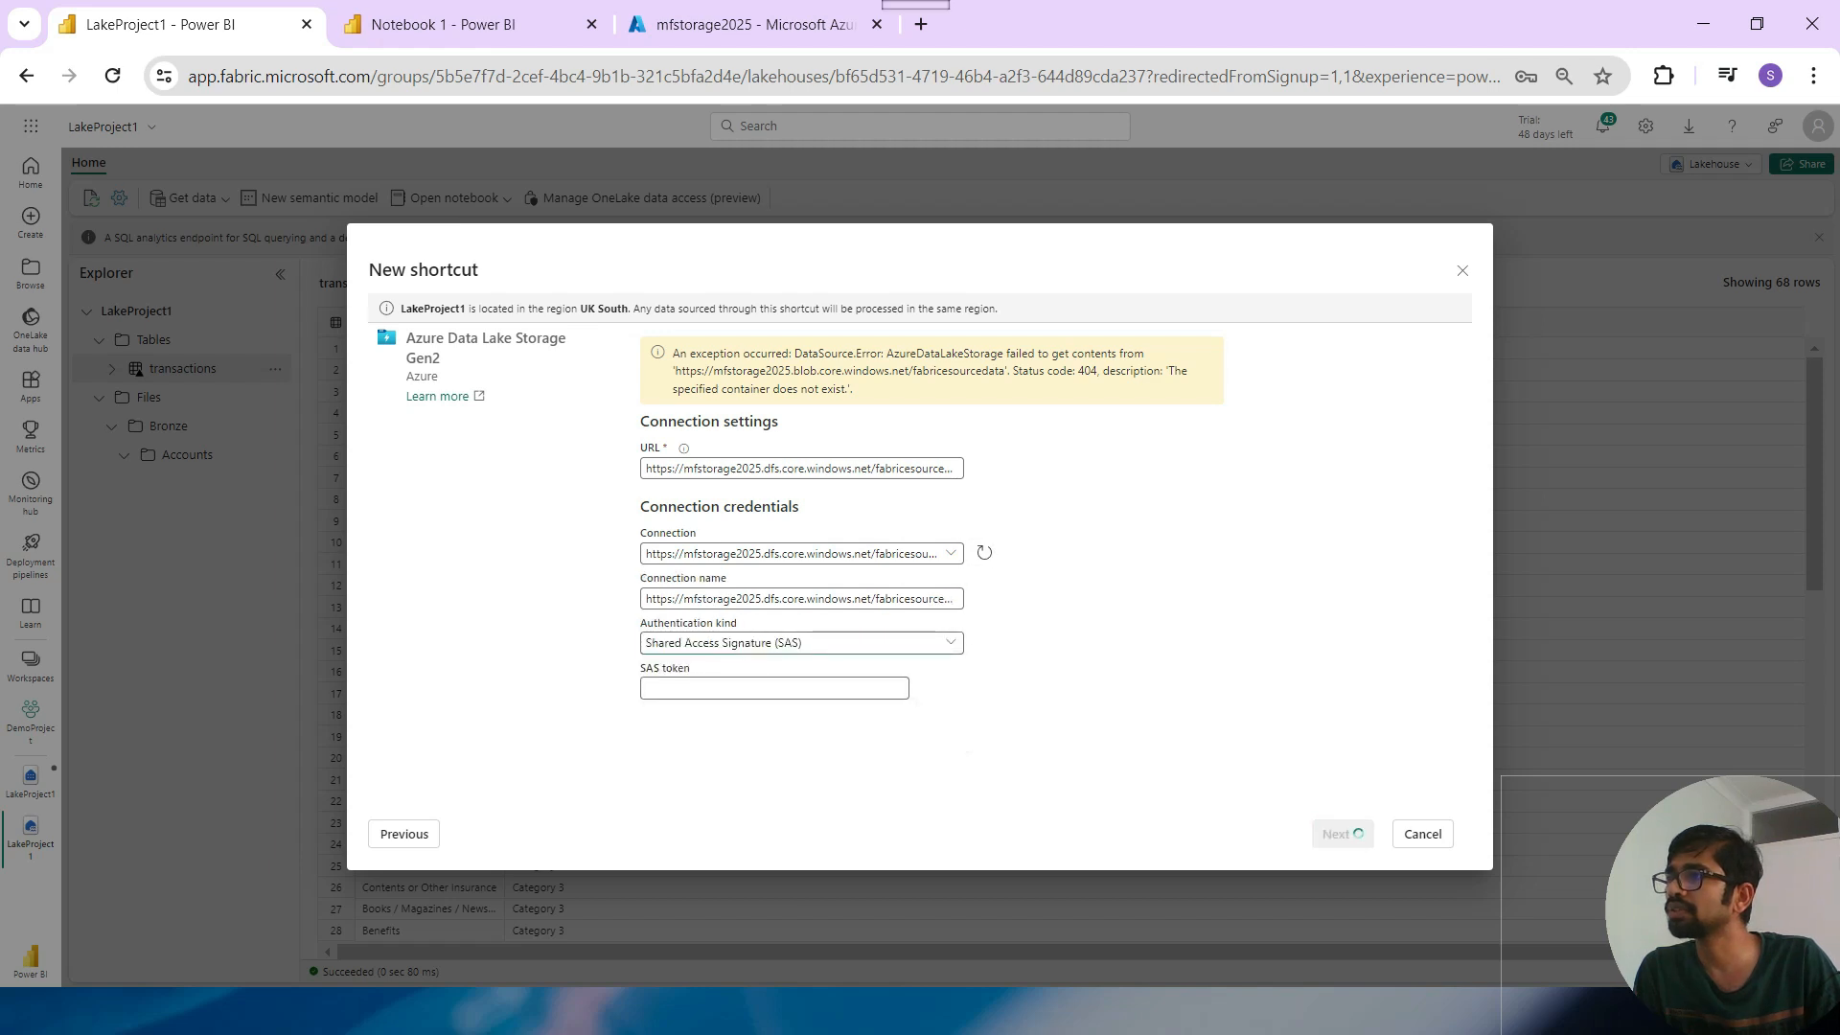
left_click(774, 688)
key("ctrl+v")
left_click(1349, 833)
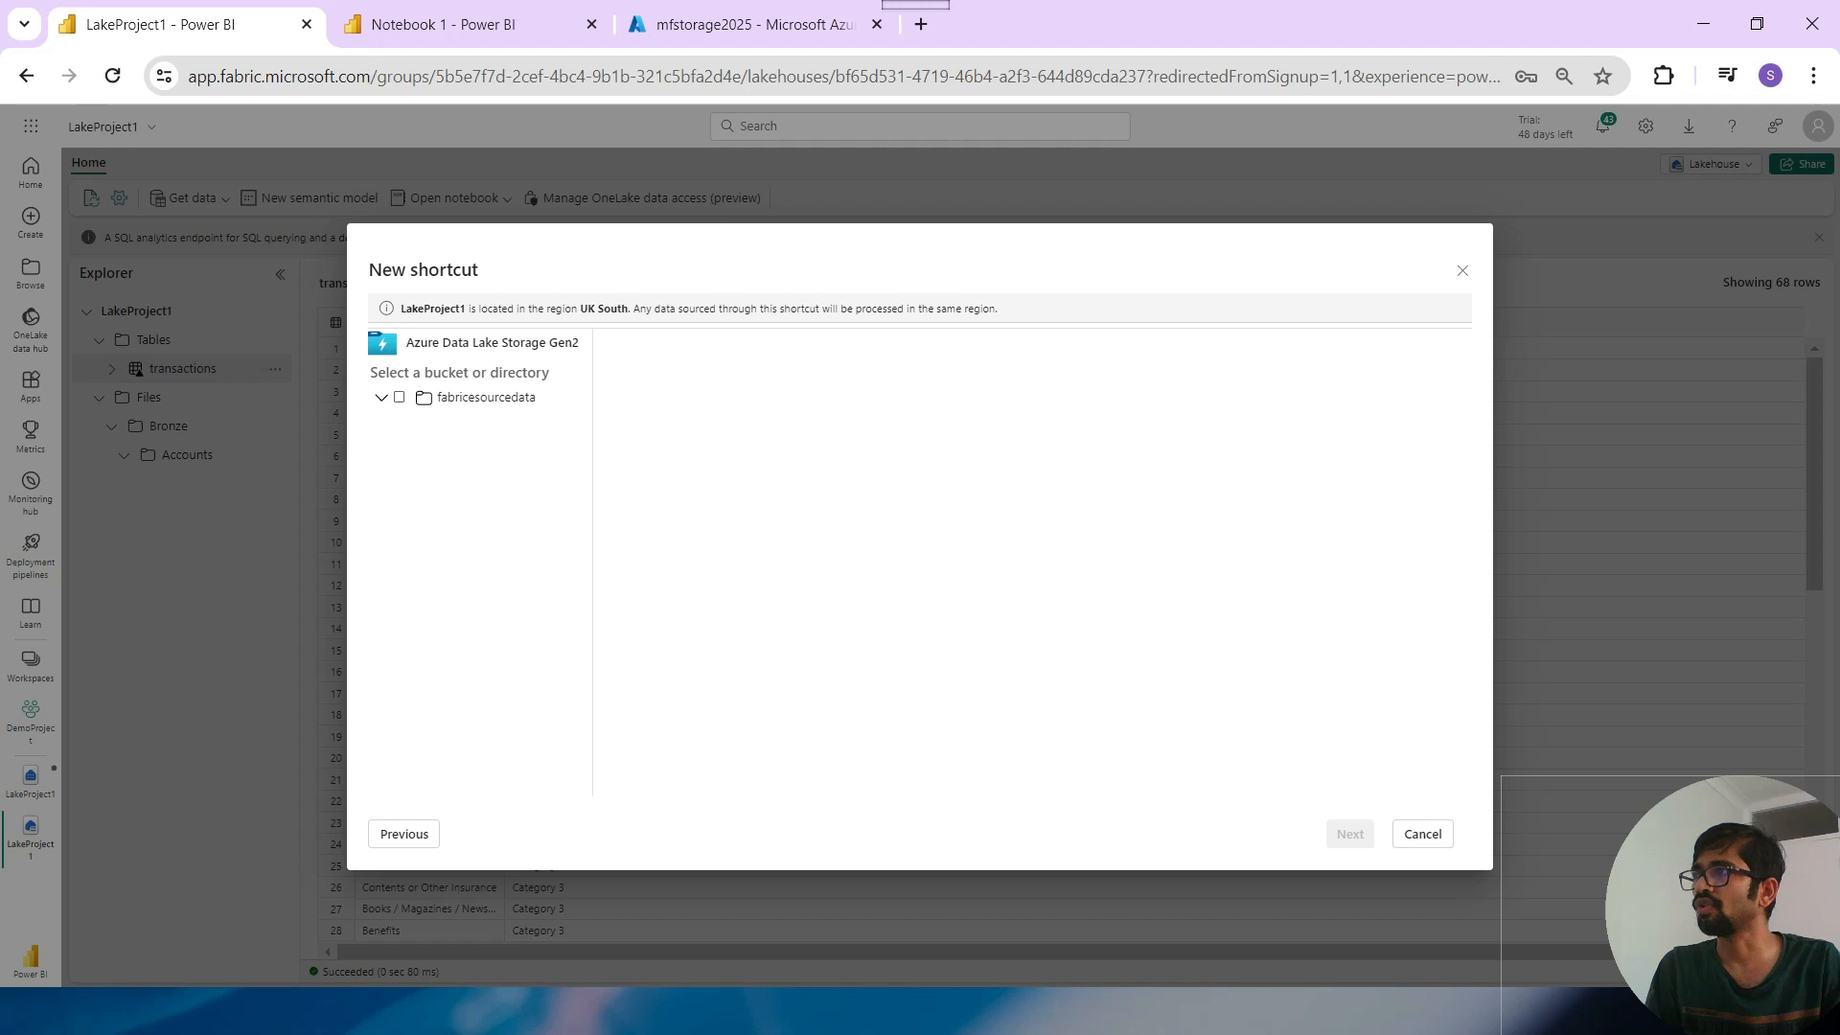
Create a shortcut to the fabricesourcedata directory under the LakeProject1 Tables and open the Unidentified folder.
left_click(382, 398)
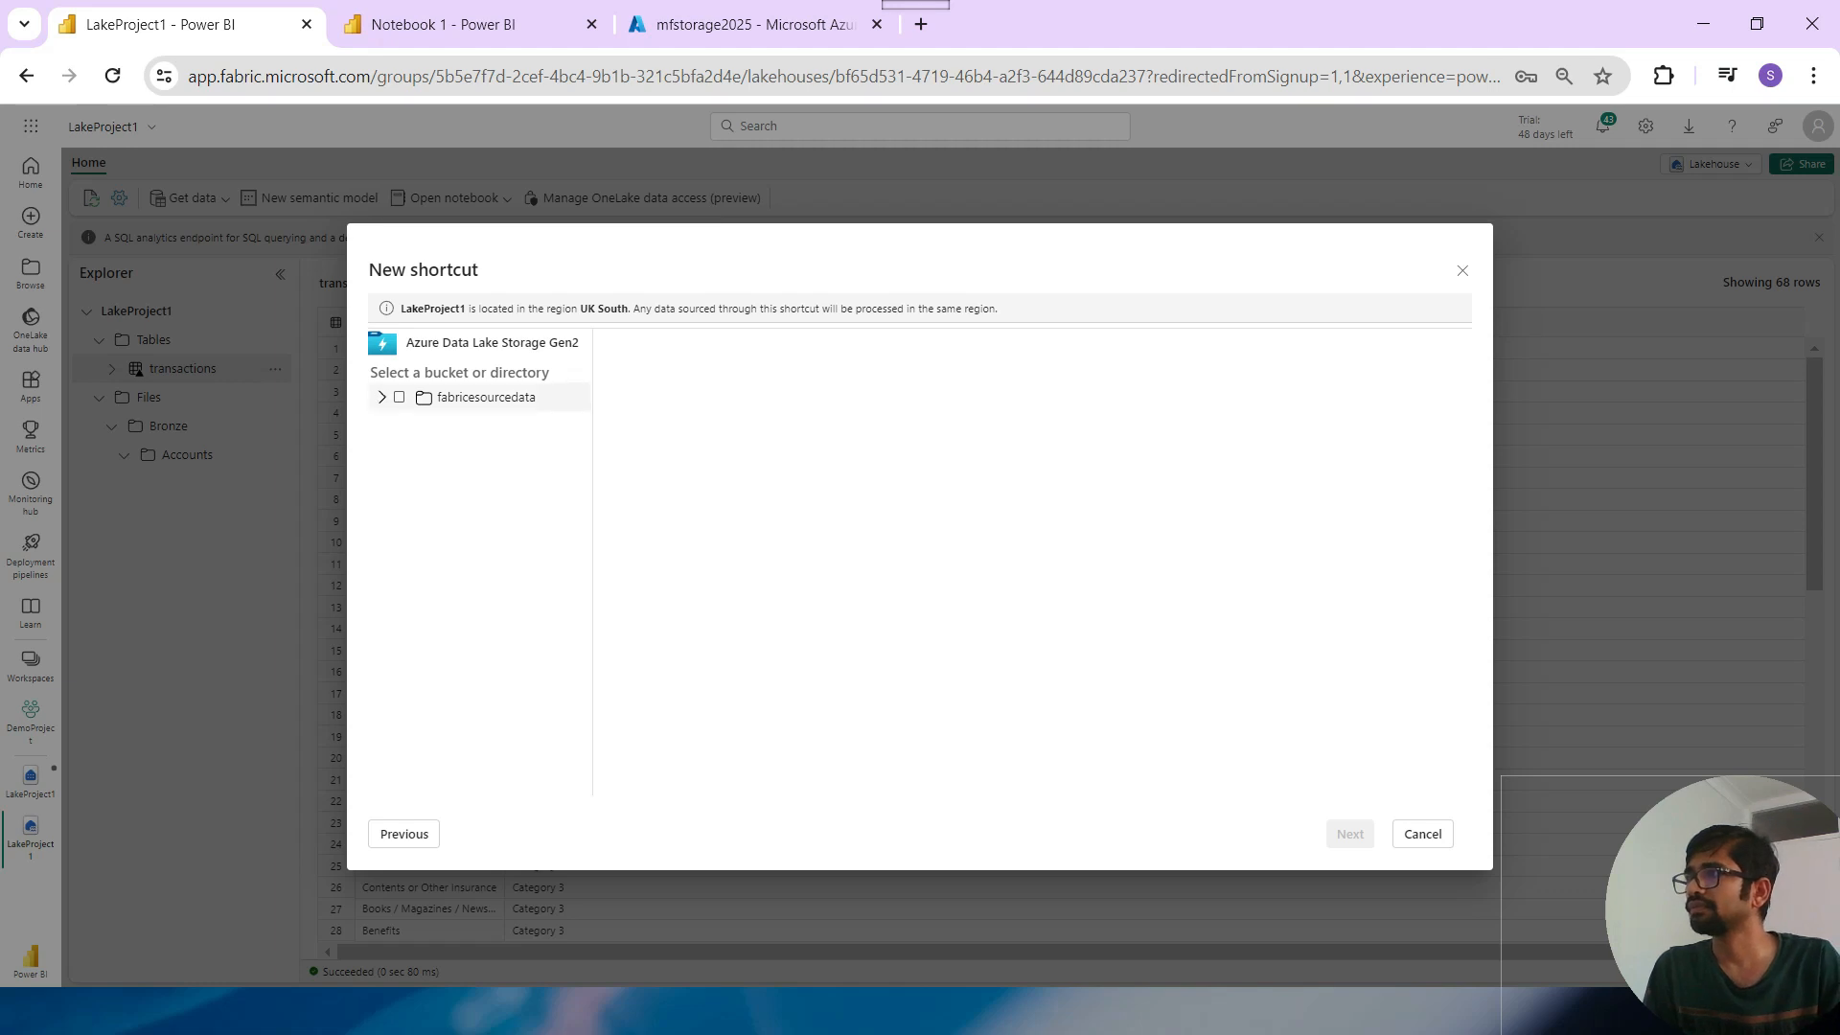
left_click(551, 396)
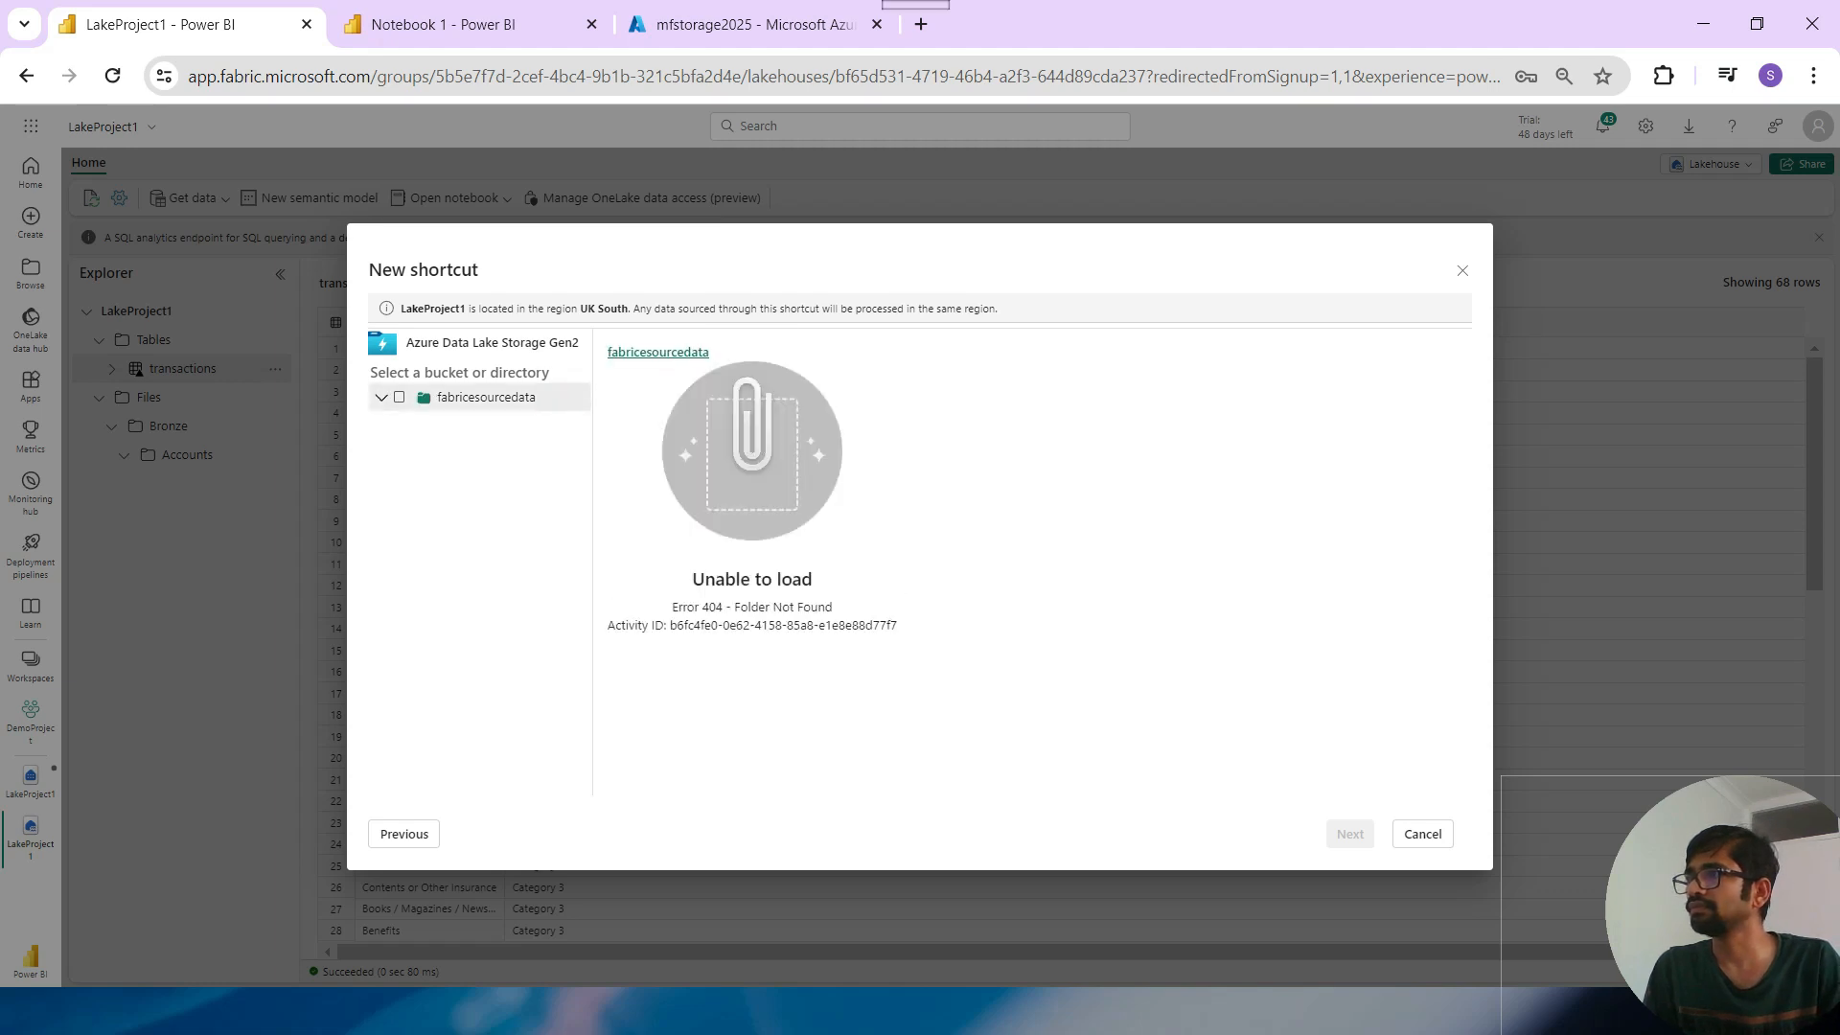
left_click(552, 397)
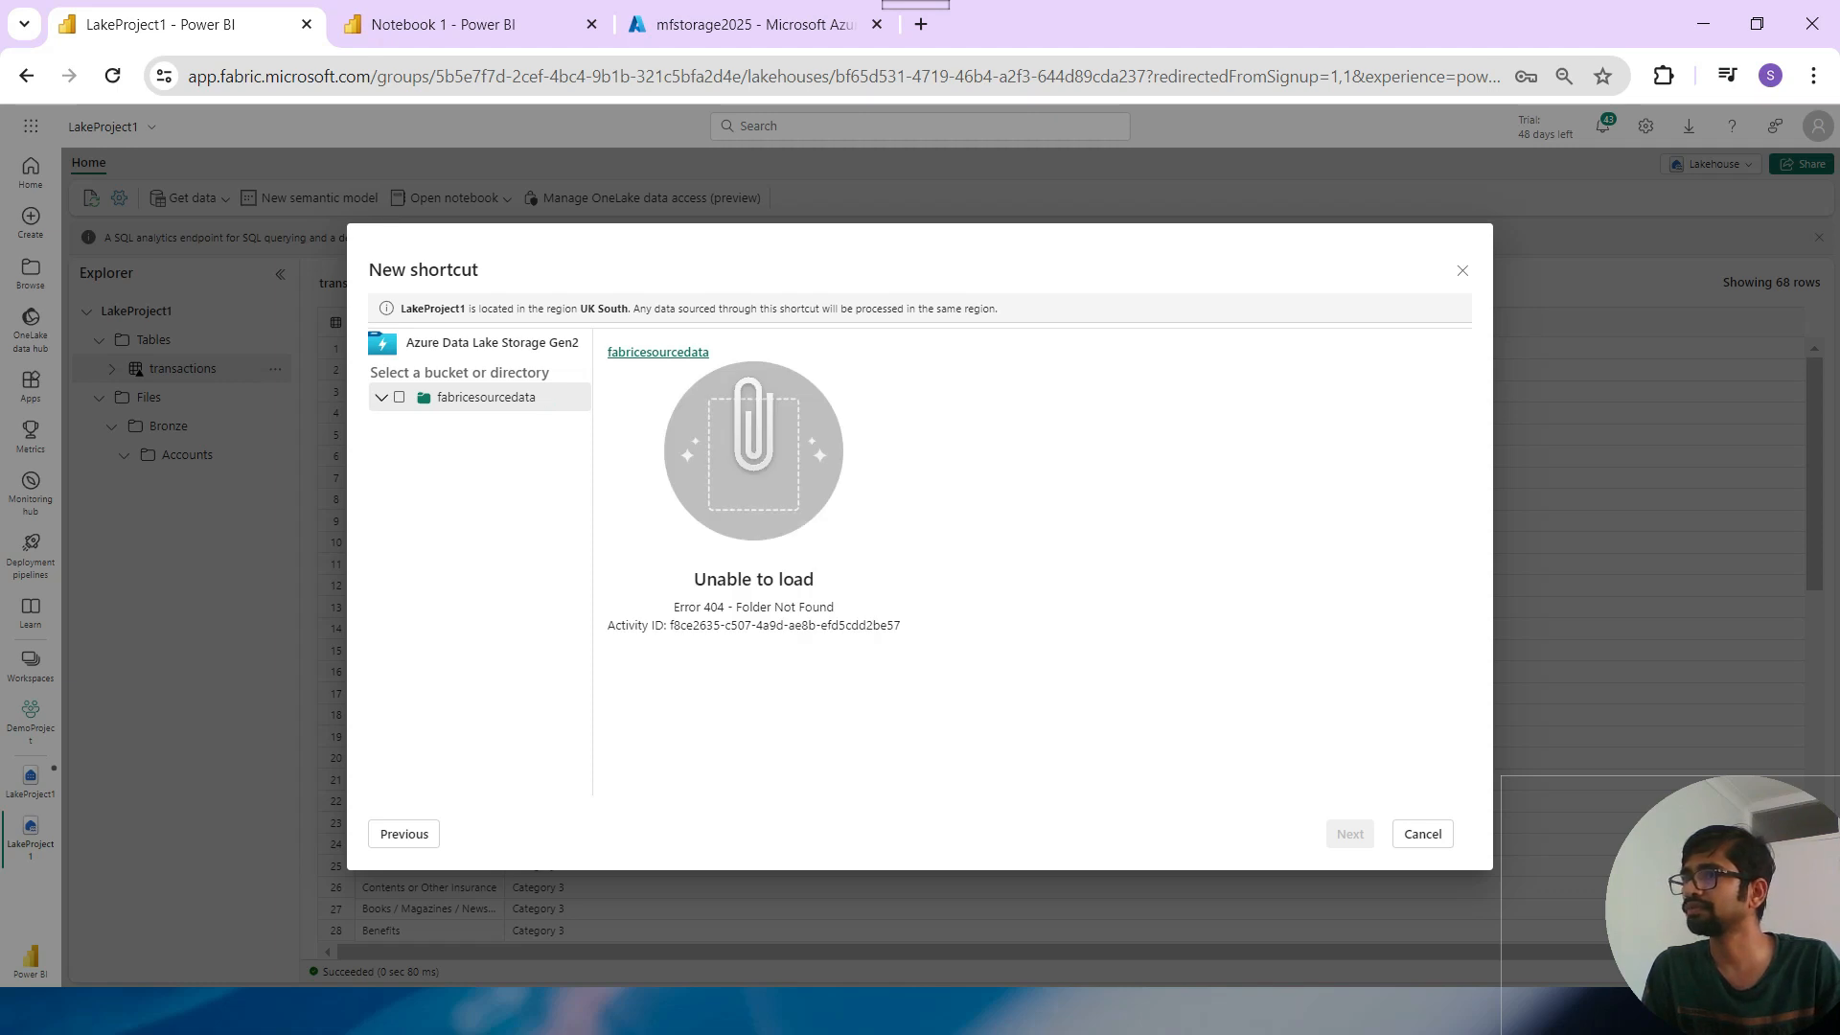
left_click(486, 396)
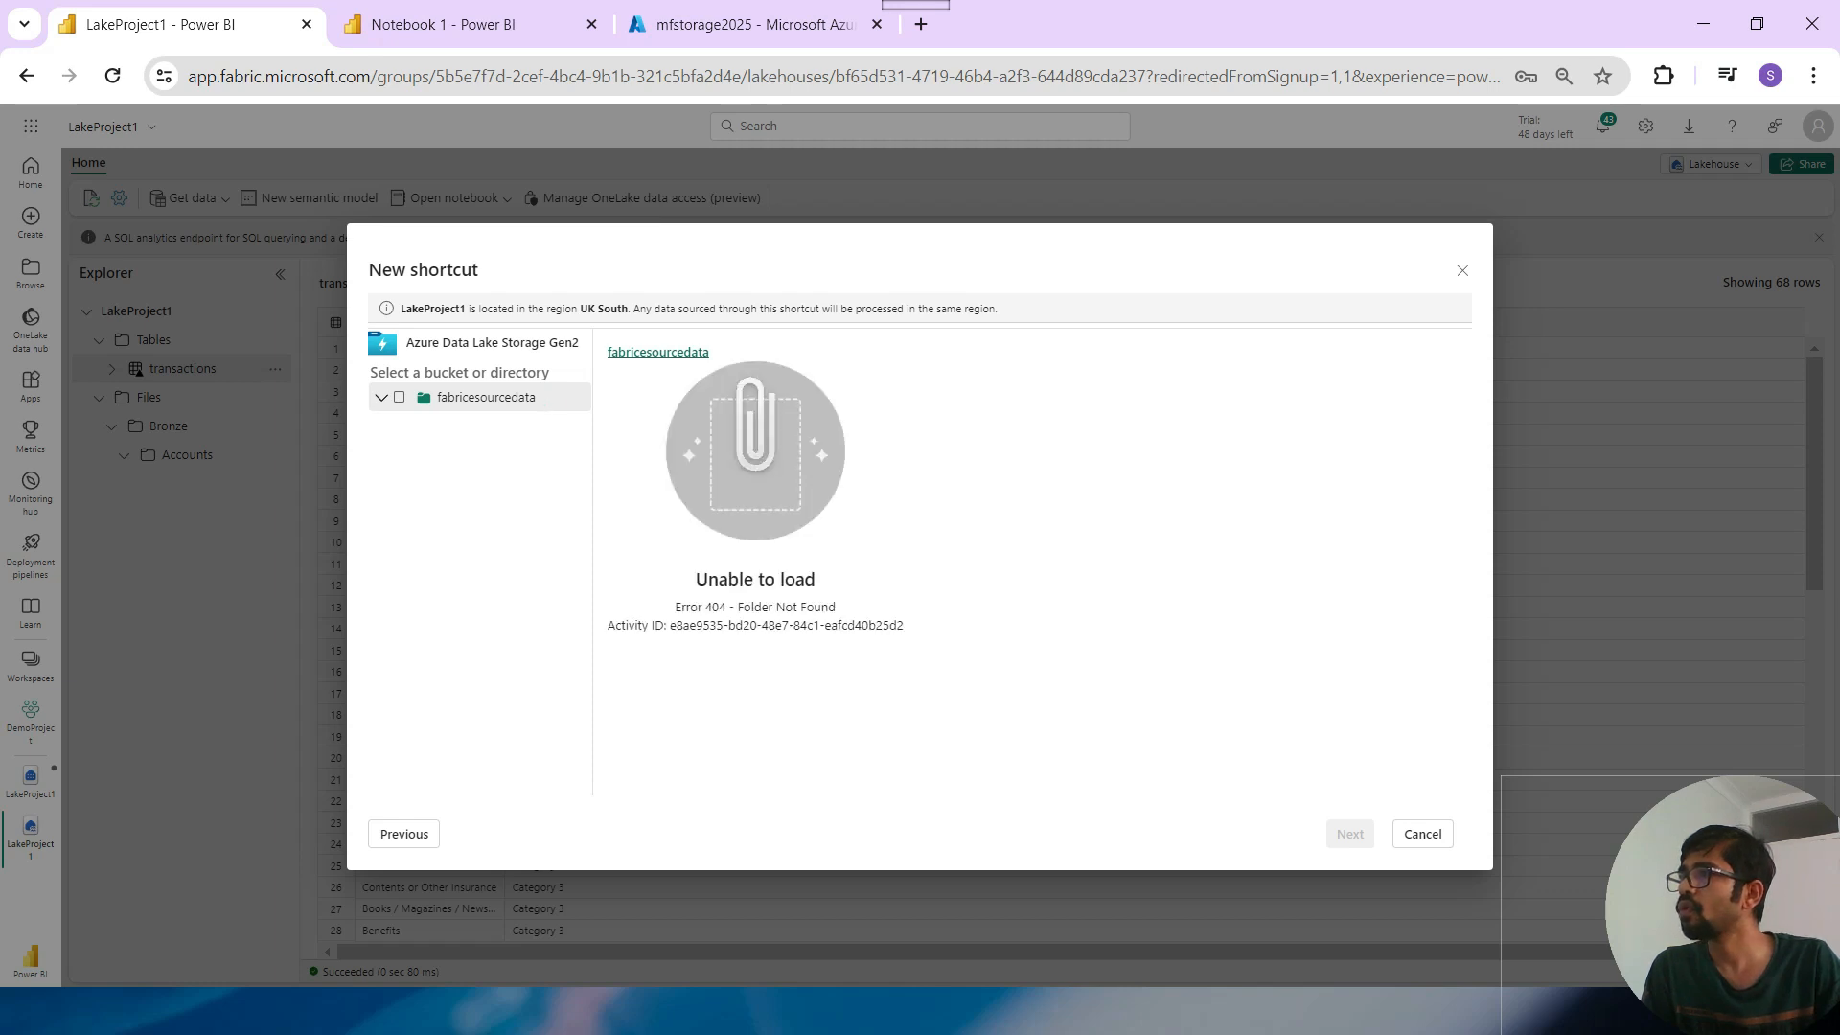
left_click(400, 397)
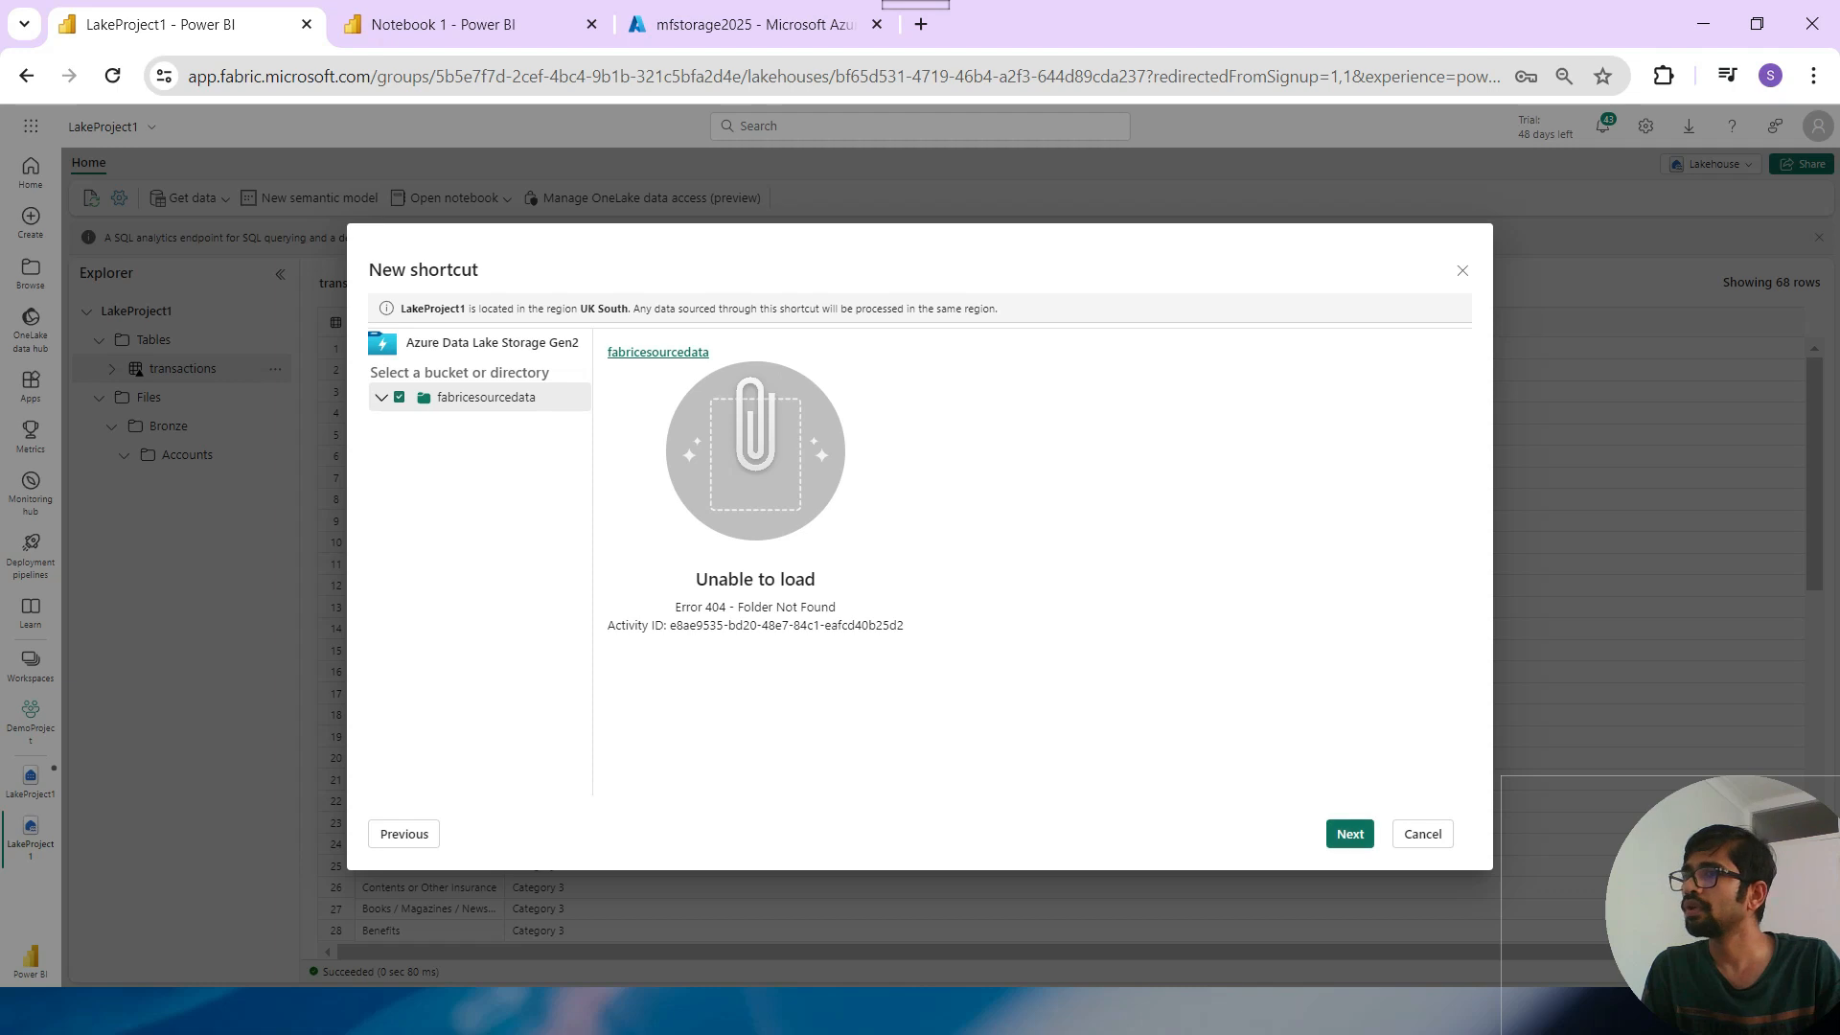
left_click(1350, 834)
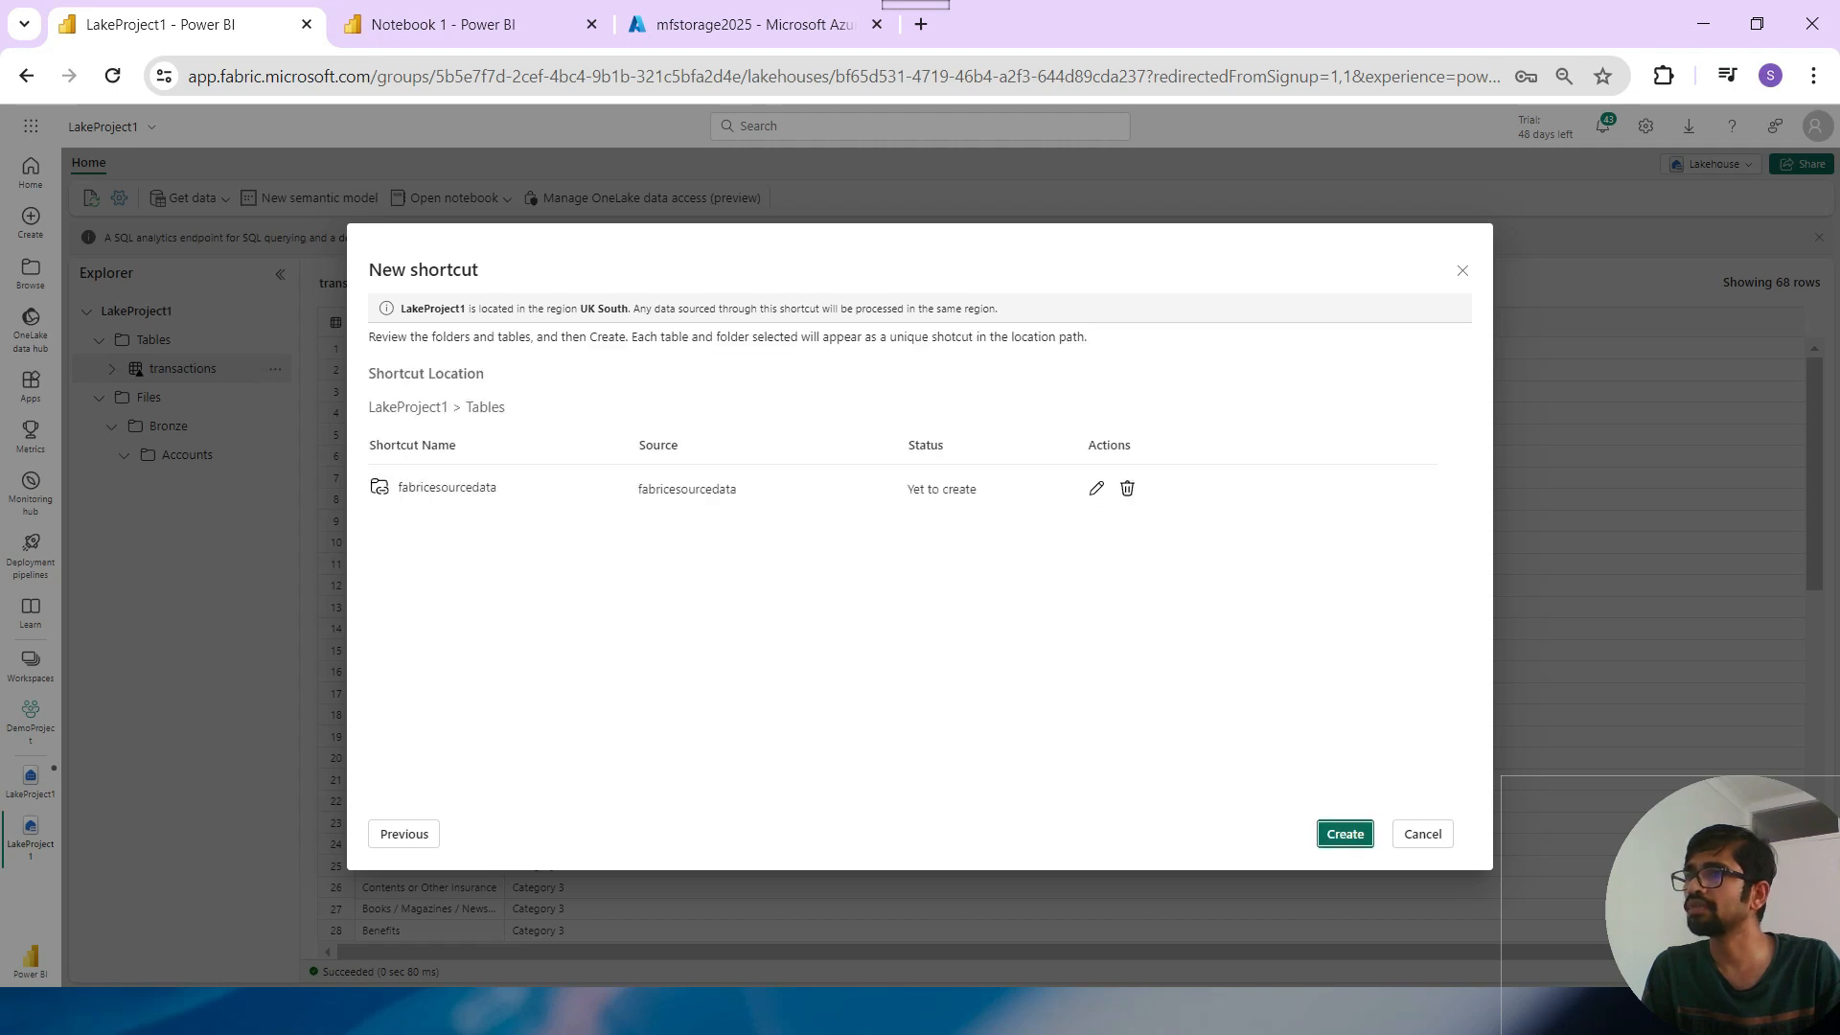
left_click(1348, 834)
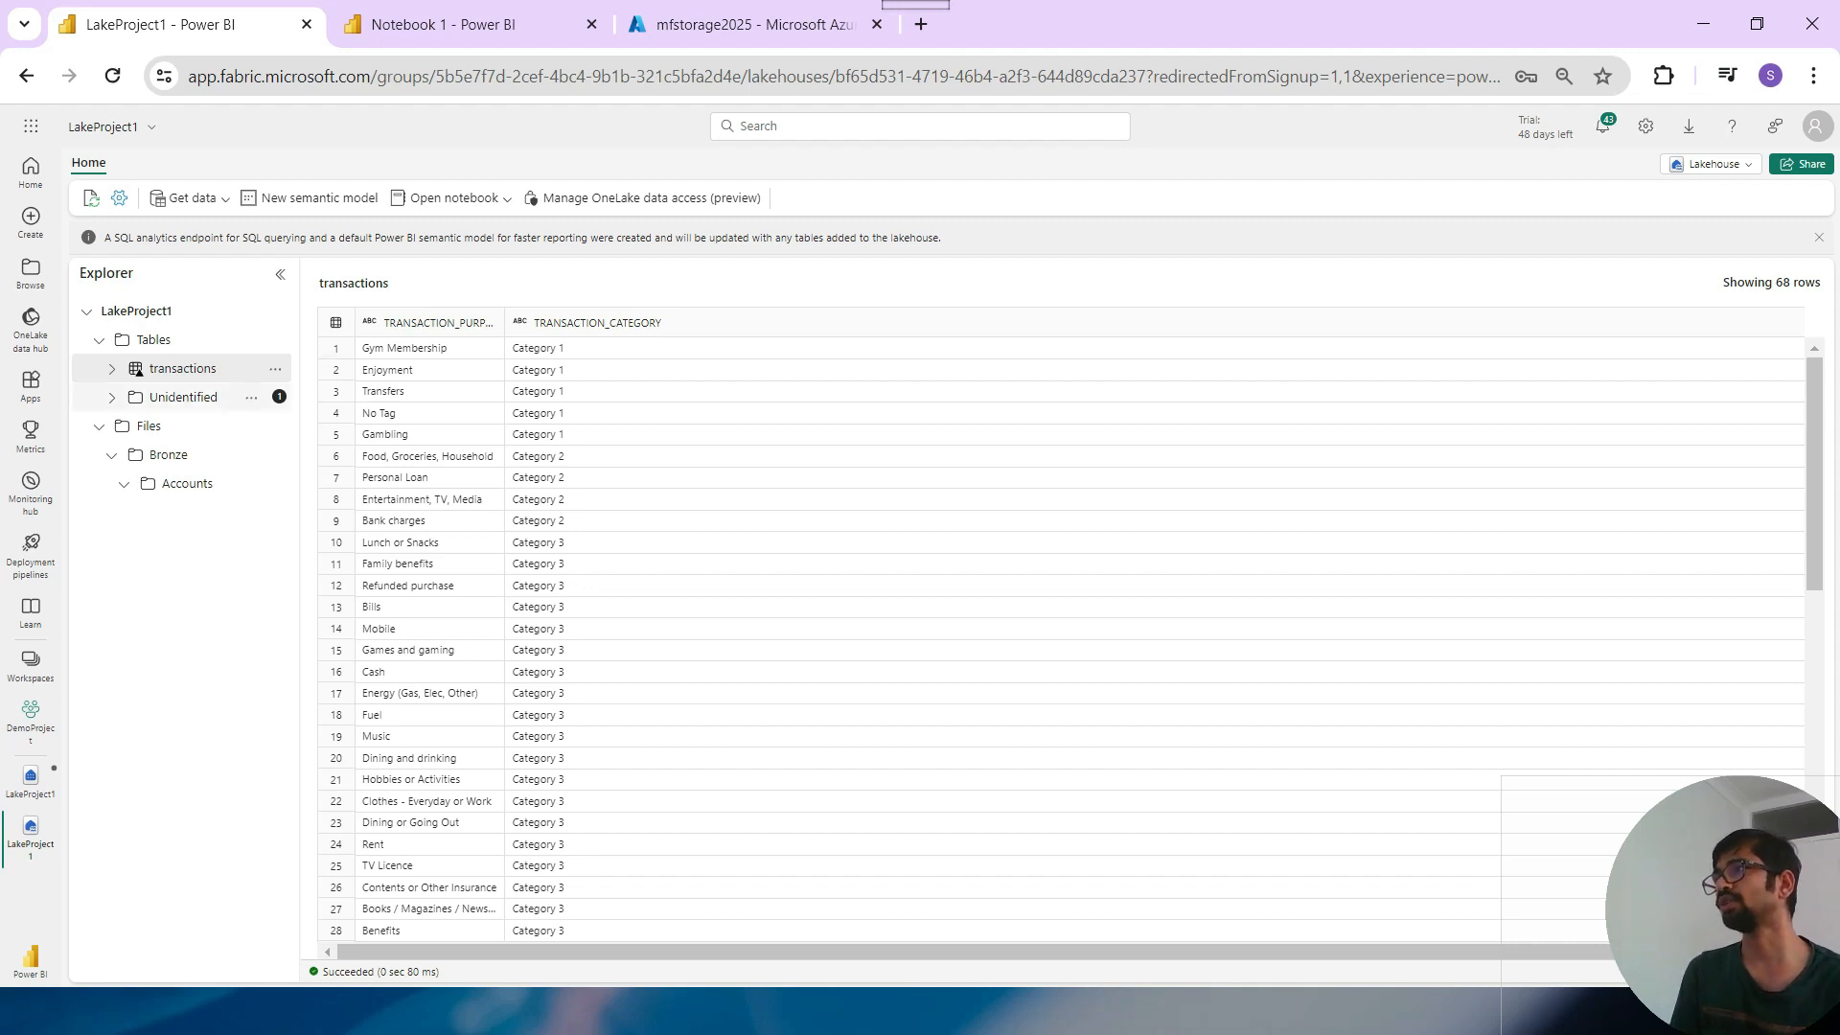
left_click(182, 396)
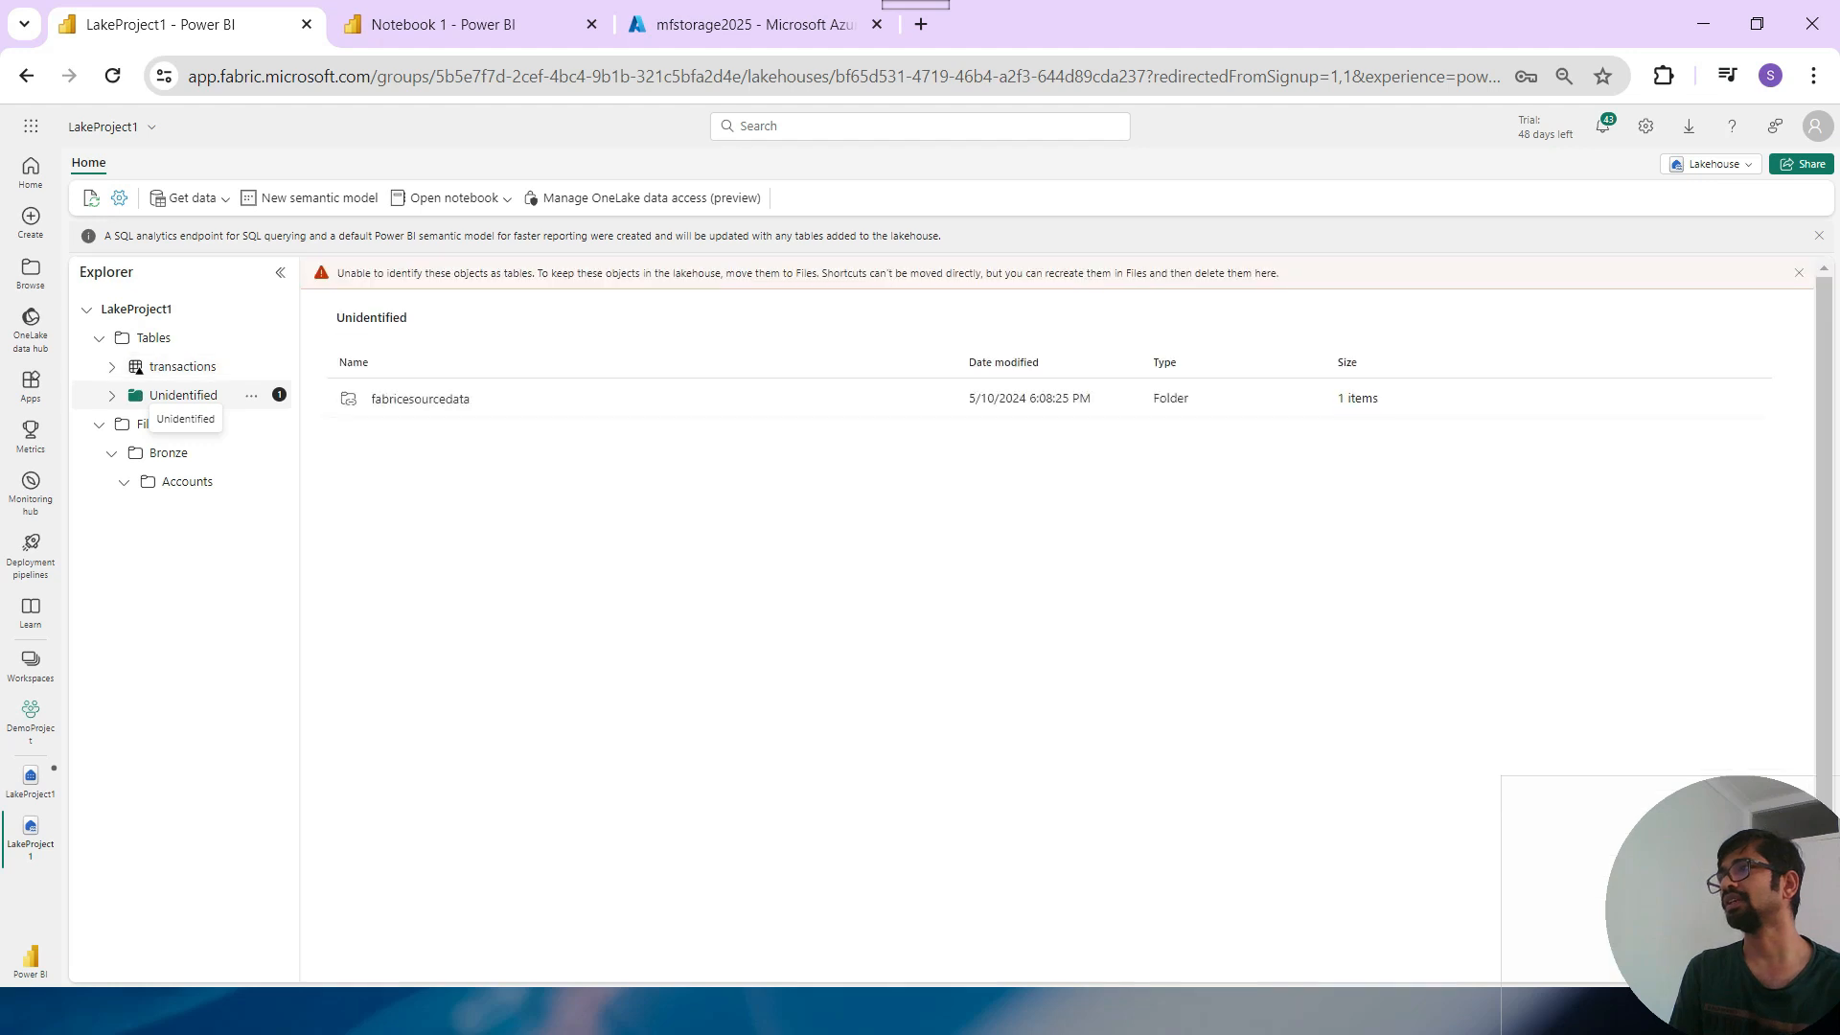